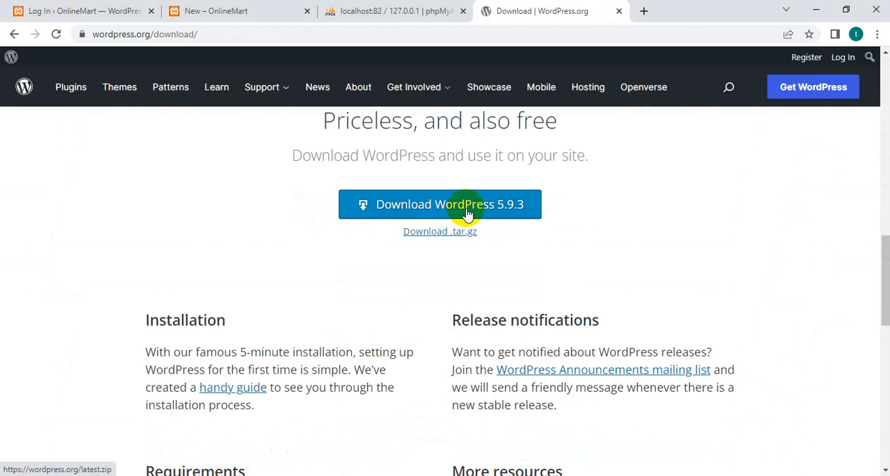
# Locate the wordpress-5.9.3 archive in the Downloads folder in File Explorer and show its extraction options.
pyautogui.click(372, 475)
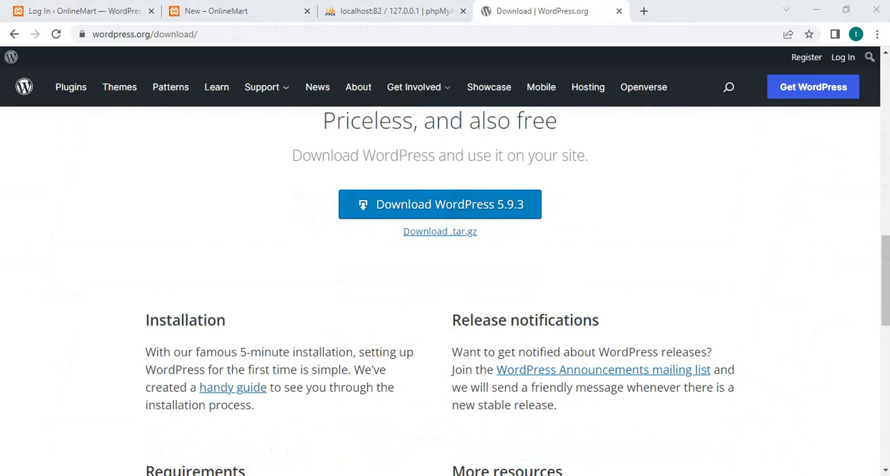
pyautogui.click(60, 171)
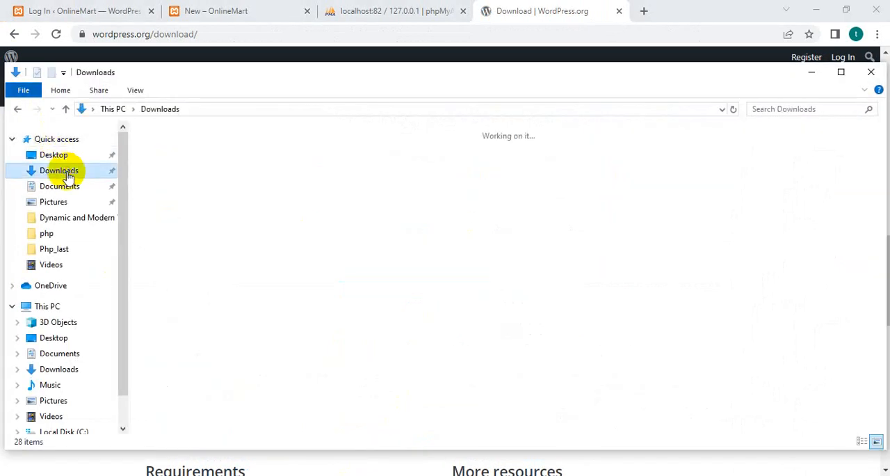
pyautogui.click(174, 186)
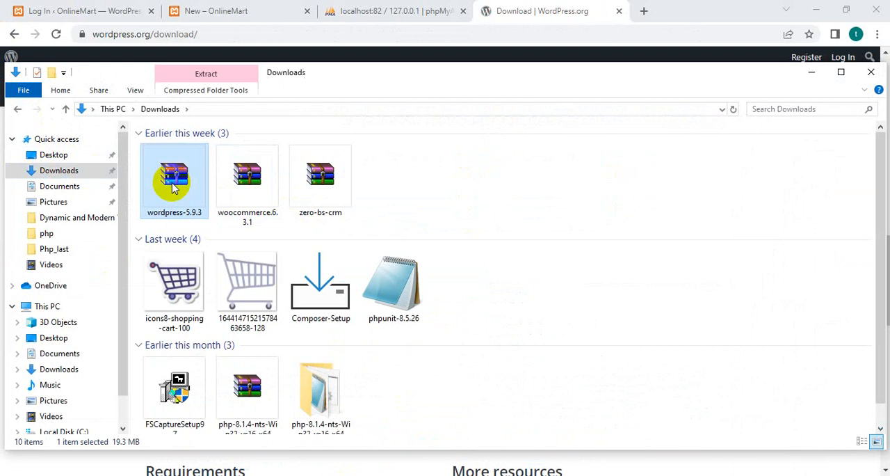
pyautogui.rightClick(173, 185)
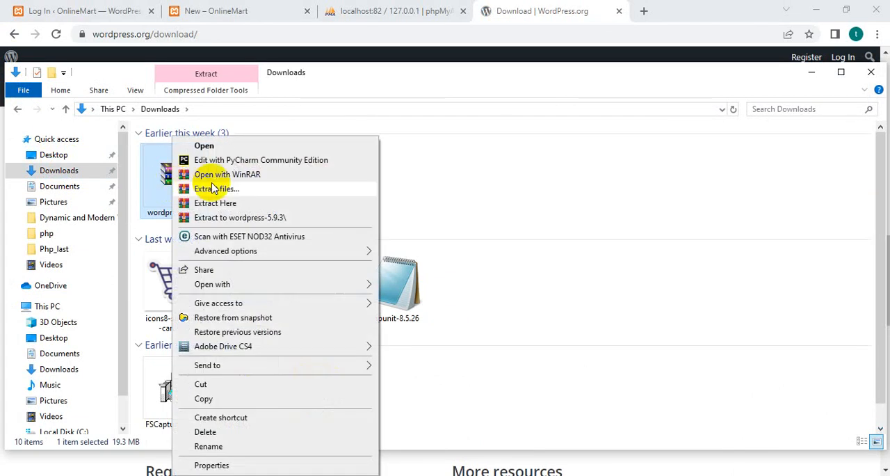
# Browse to the C:\xampp\htdocs folder and select the extracted wordpress folder.
pyautogui.click(70, 429)
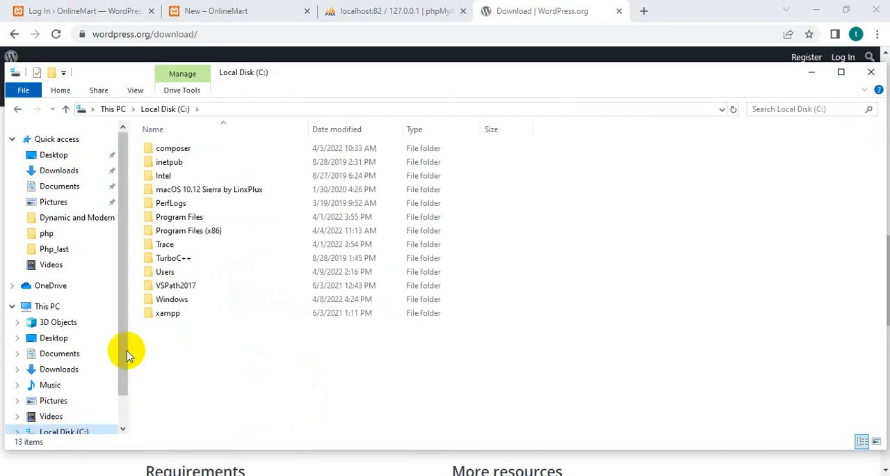
pyautogui.doubleClick(165, 314)
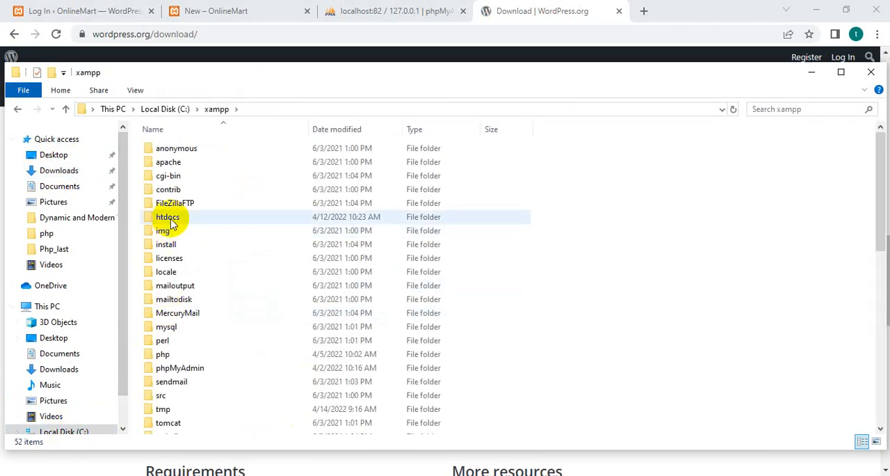
pyautogui.doubleClick(169, 218)
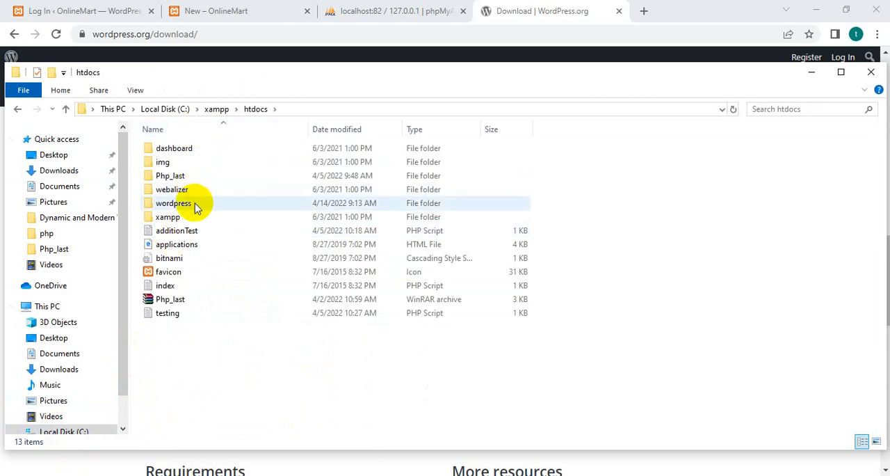
pyautogui.click(195, 204)
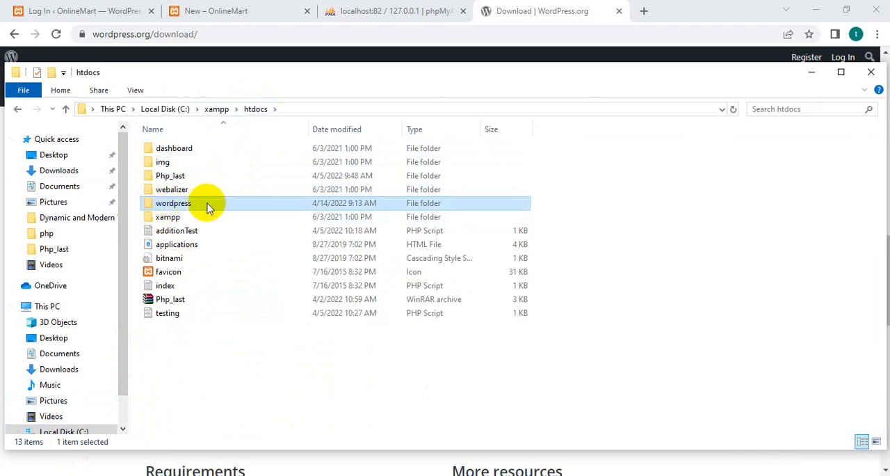
# Switch to the WordPress login page in the browser and highlight the wordpress and wp-login.php parts of its address.
pyautogui.click(117, 12)
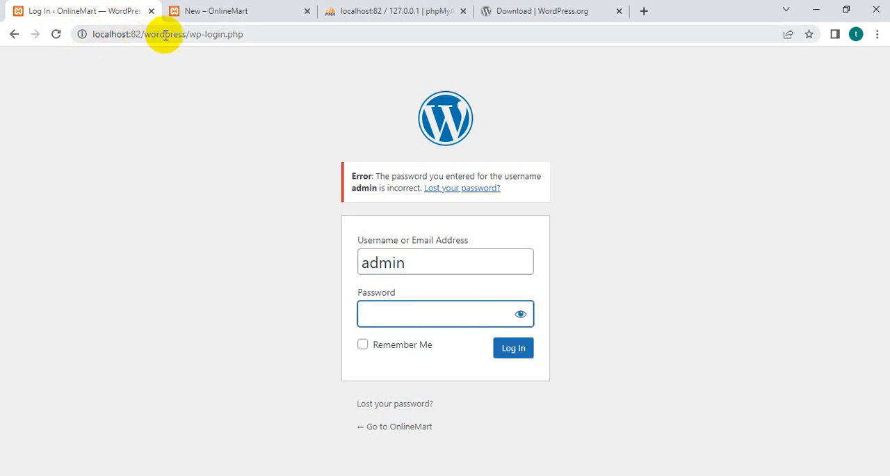
pyautogui.moveTo(143, 34); pyautogui.dragTo(185, 34)
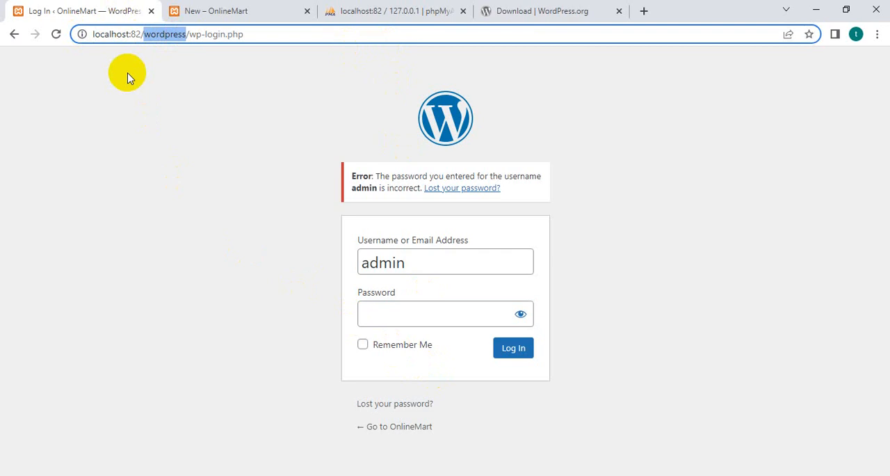
pyautogui.moveTo(257, 32); pyautogui.dragTo(193, 34)
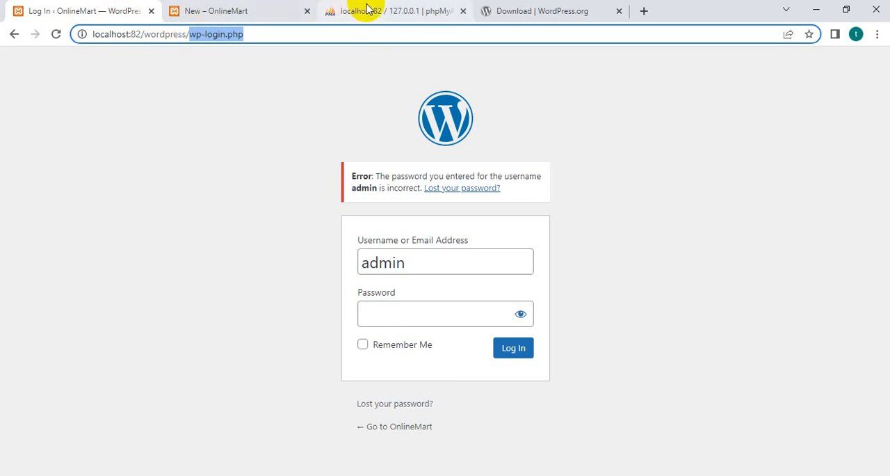
# Switch to phpMyAdmin and highlight its address and the wordpress_db database, comparing with the WordPress login page.
pyautogui.click(364, 10)
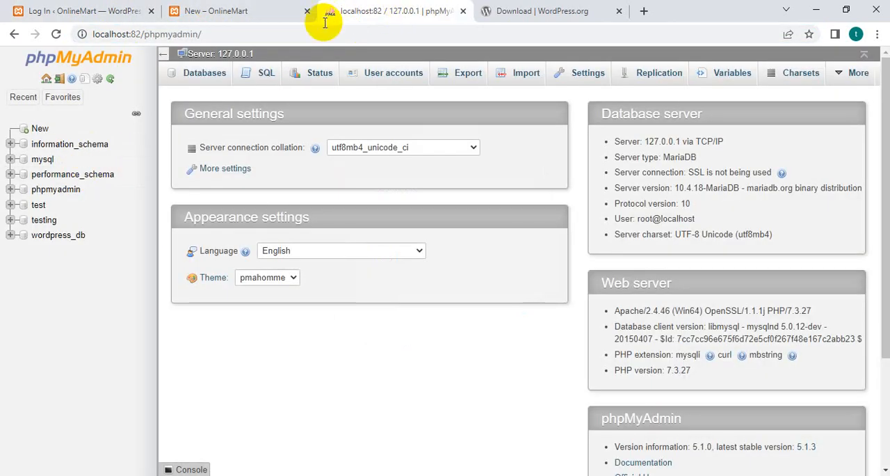
pyautogui.click(296, 32)
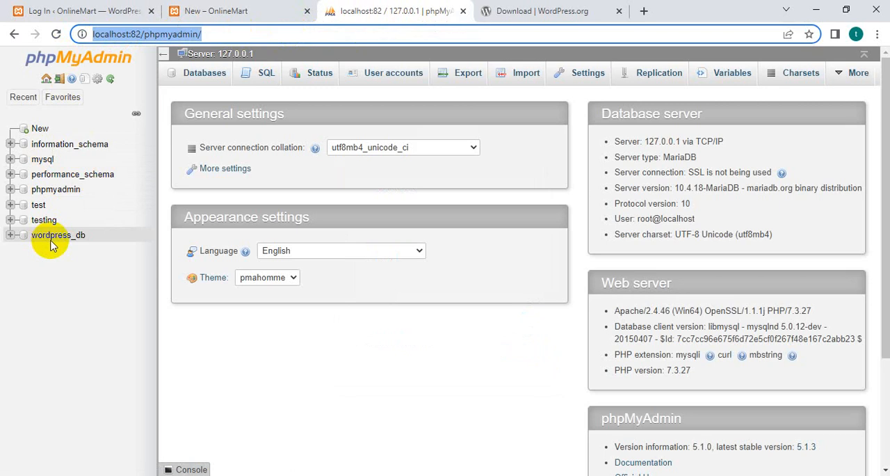
pyautogui.moveTo(103, 234); pyautogui.dragTo(33, 245)
pyautogui.click(42, 12)
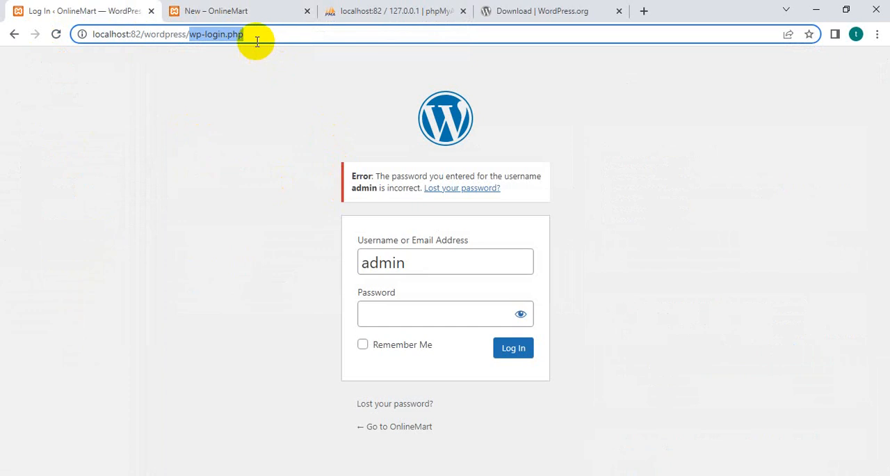
pyautogui.click(368, 9)
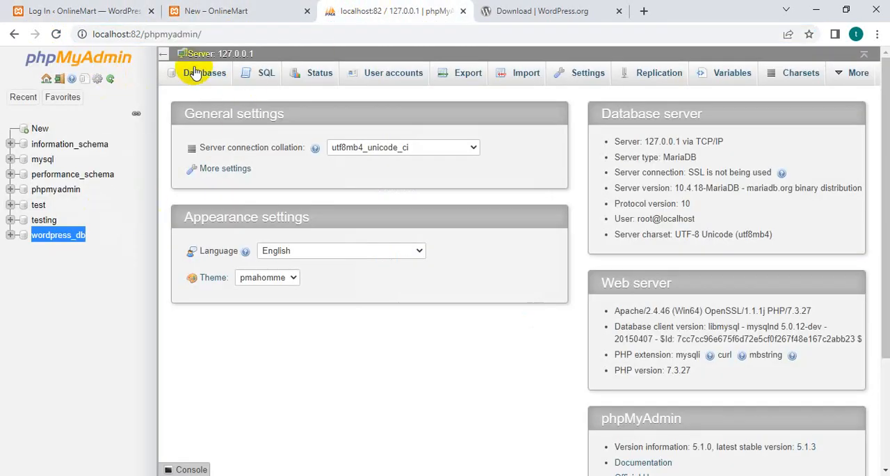
# Try to open the server's user accounts overview from the home page, reloading the home page between attempts.
pyautogui.click(46, 78)
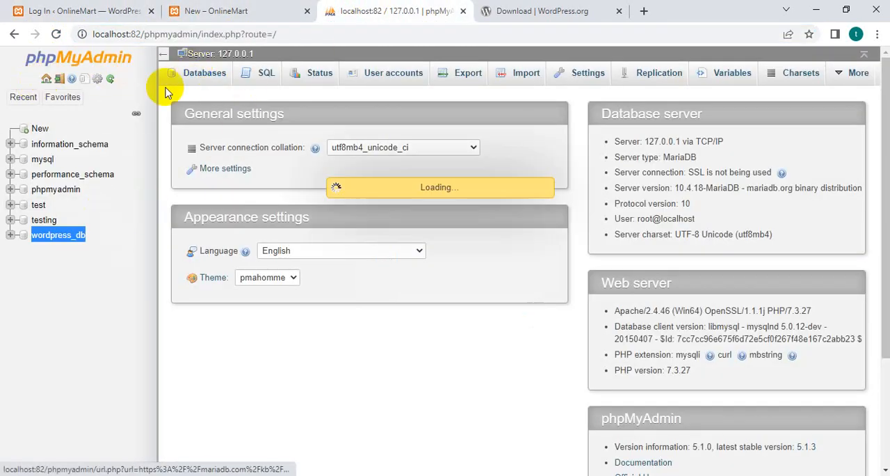
pyautogui.click(384, 78)
pyautogui.click(341, 82)
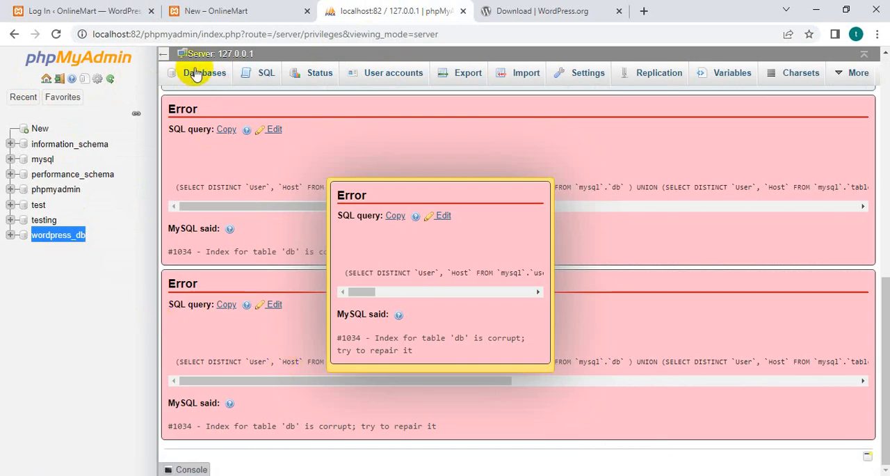
pyautogui.click(46, 78)
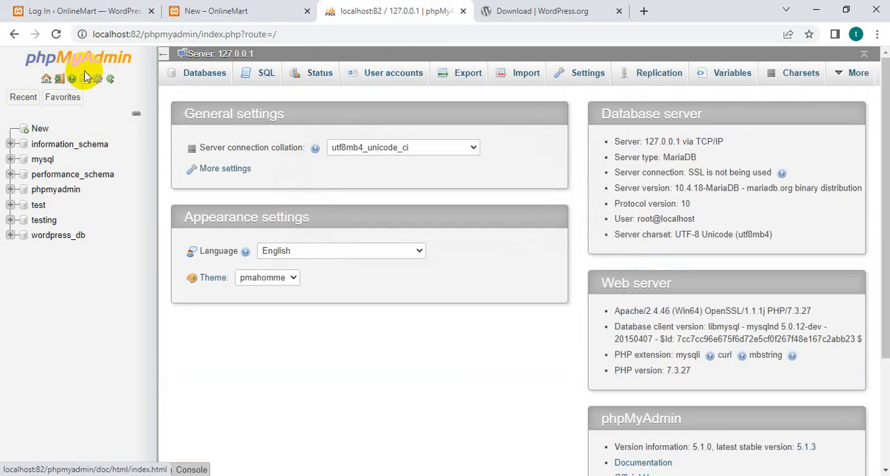
pyautogui.click(383, 77)
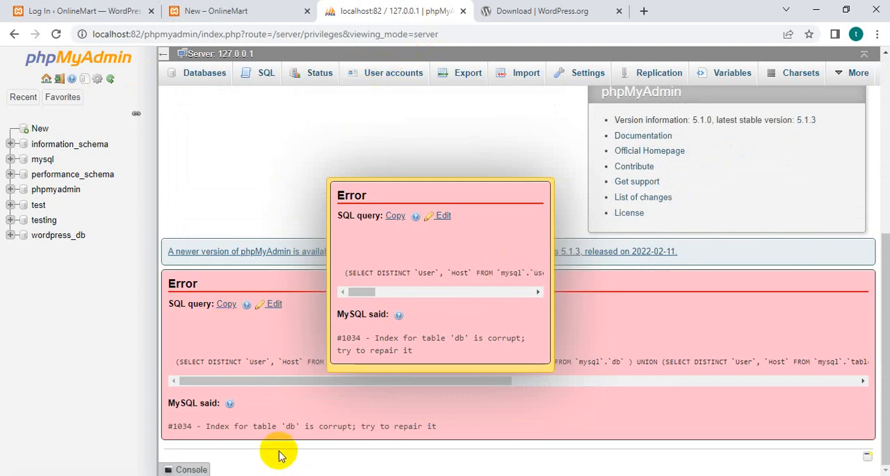
# View the list of databases and the home page notices, retrying the user accounts overview from each.
pyautogui.click(206, 73)
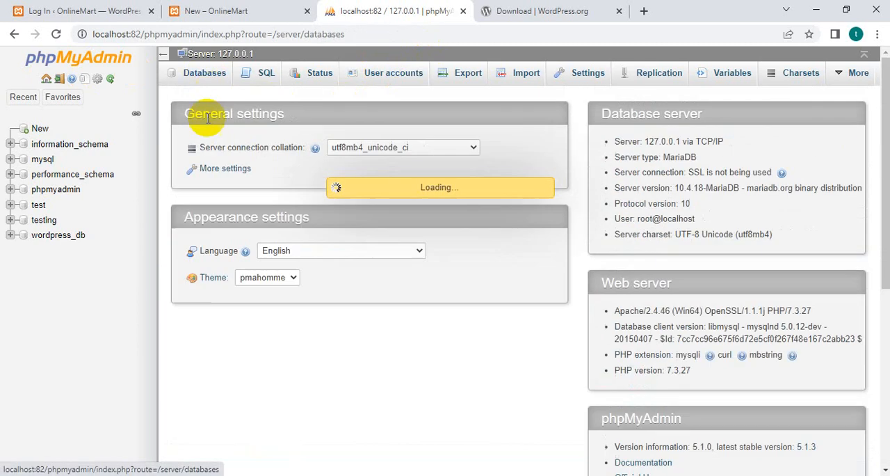
pyautogui.click(400, 73)
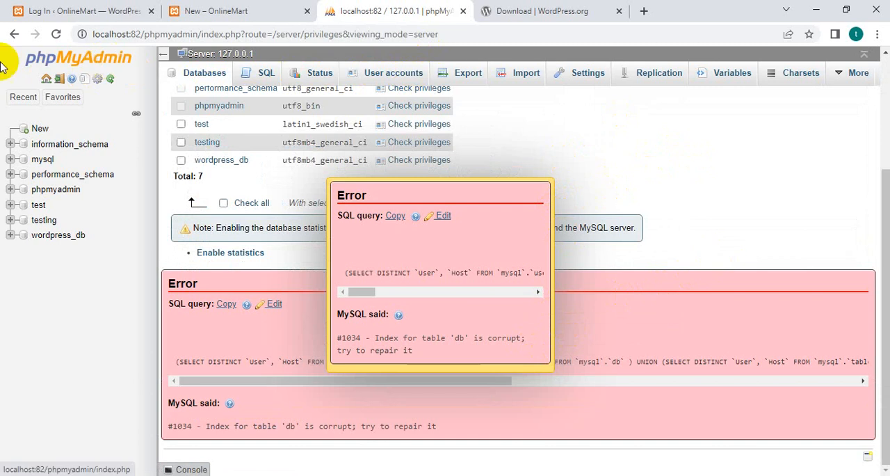
pyautogui.click(46, 79)
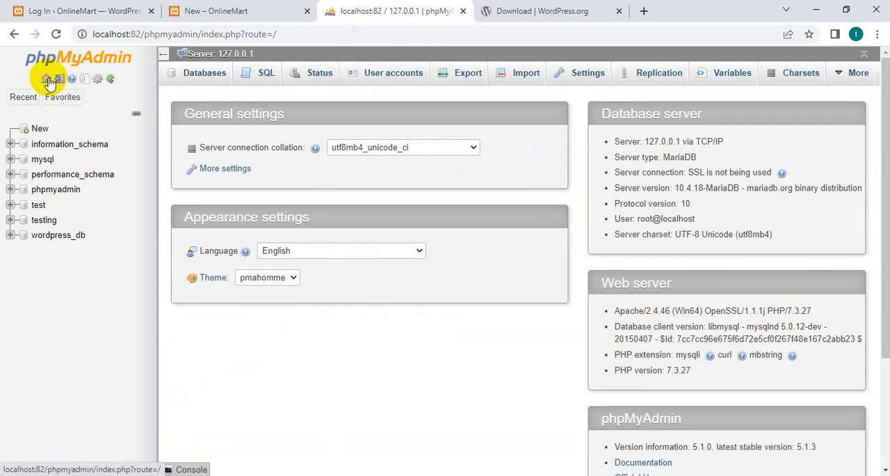
pyautogui.click(46, 79)
pyautogui.click(46, 79)
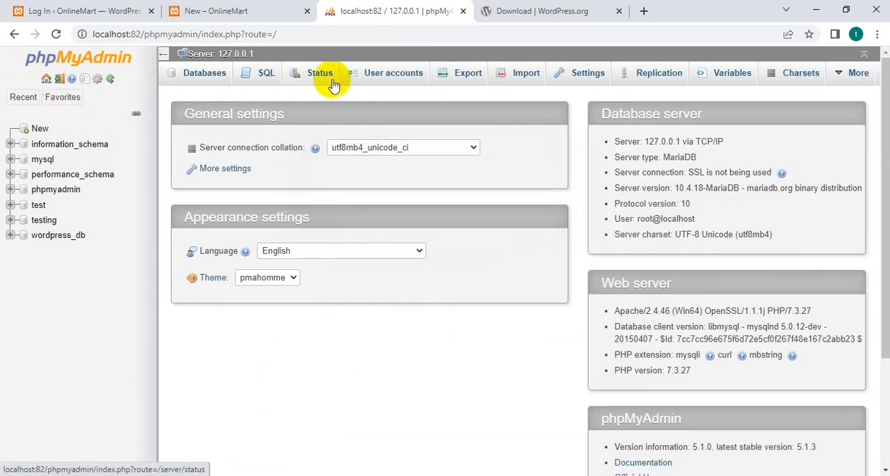
pyautogui.scroll(-3, 342, 265)
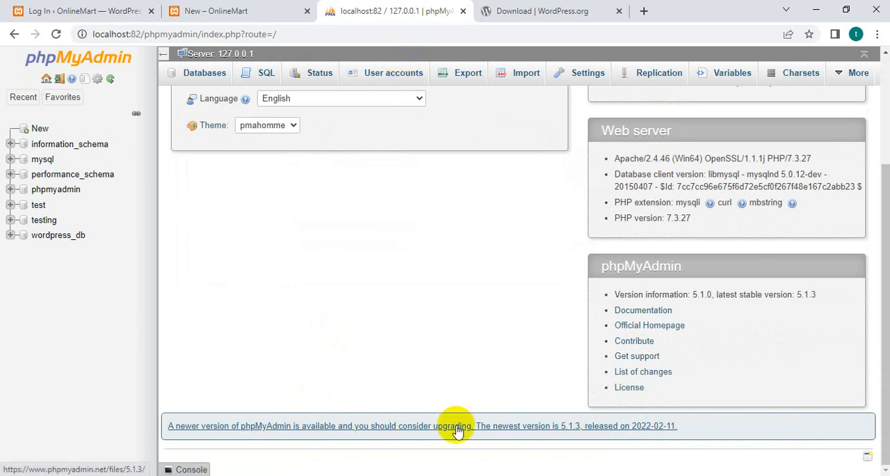
pyautogui.click(379, 74)
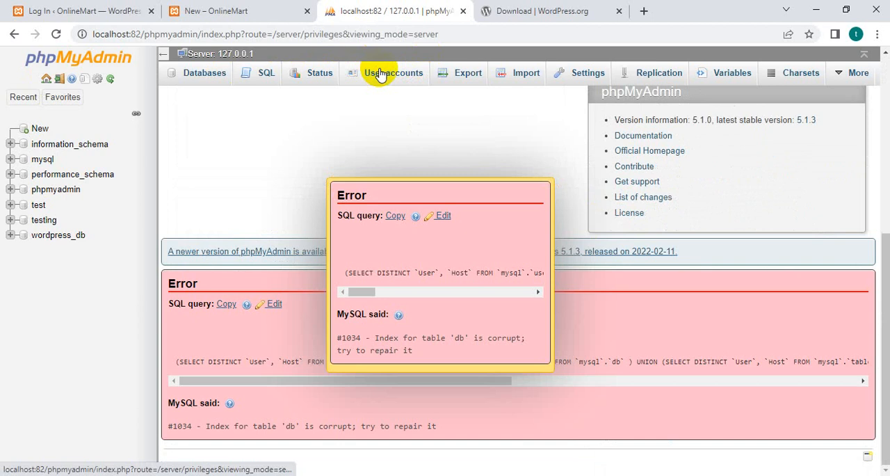
# Dismiss the error pop-up and examine the MySQL error message left on the page.
pyautogui.click(439, 218)
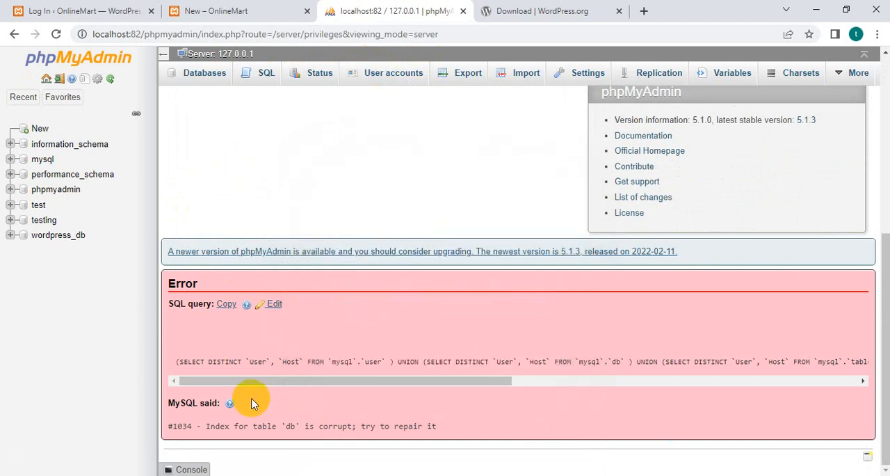
pyautogui.moveTo(202, 426); pyautogui.dragTo(577, 427)
pyautogui.click(533, 410)
pyautogui.moveTo(453, 380); pyautogui.dragTo(21, 294)
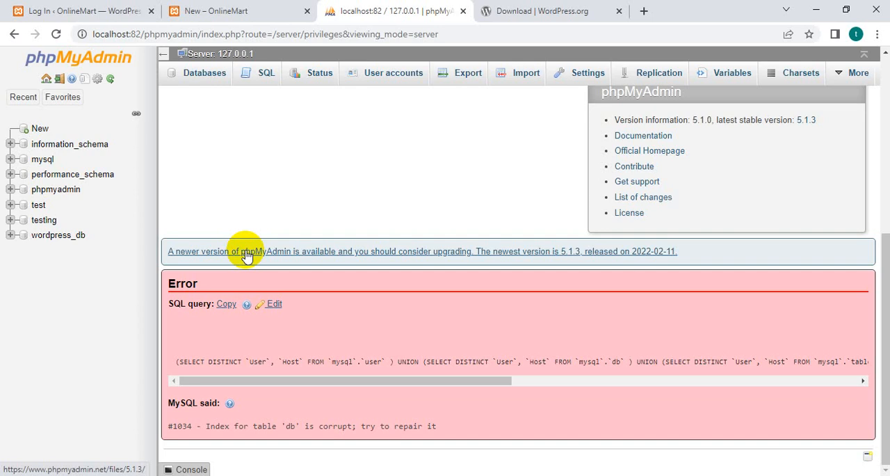
# Open the structure of the wordpress_db database and examine its table list down to the table total.
pyautogui.click(63, 9)
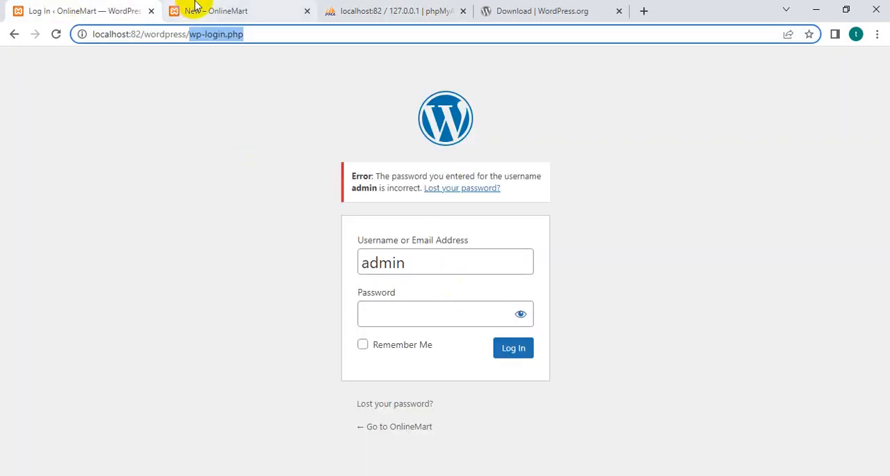
pyautogui.click(367, 7)
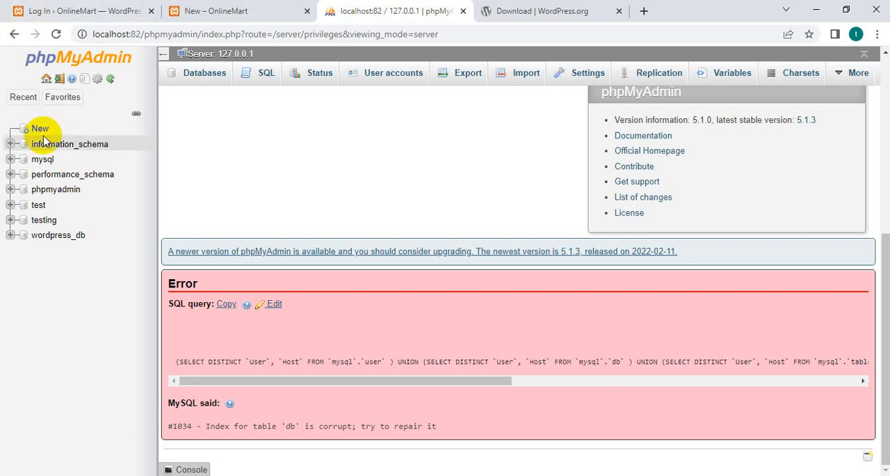
pyautogui.click(59, 235)
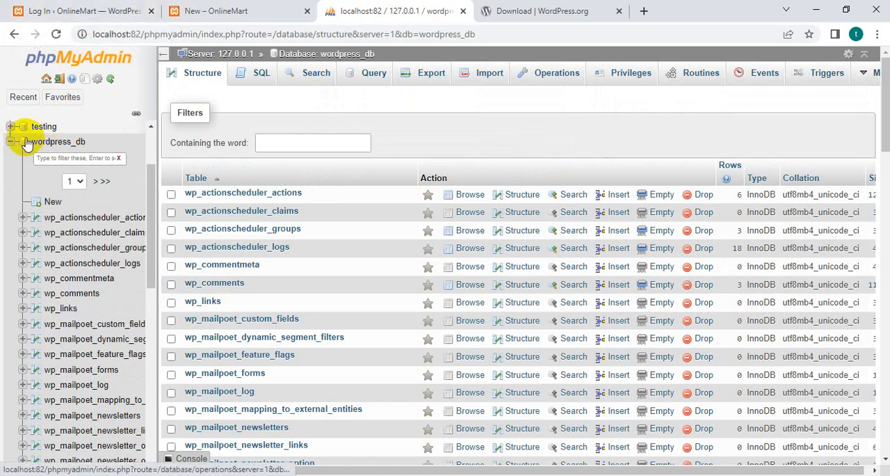
pyautogui.scroll(-10, 388, 352)
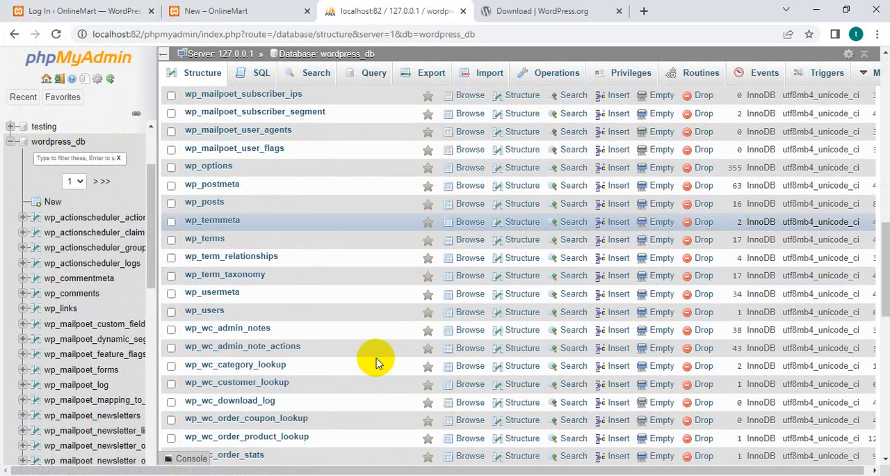
pyautogui.scroll(-10, 376, 361)
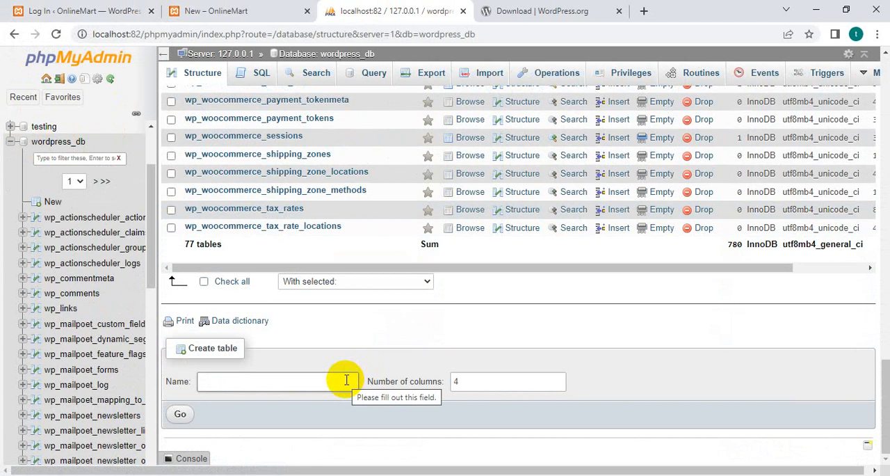
pyautogui.moveTo(182, 244); pyautogui.dragTo(257, 250)
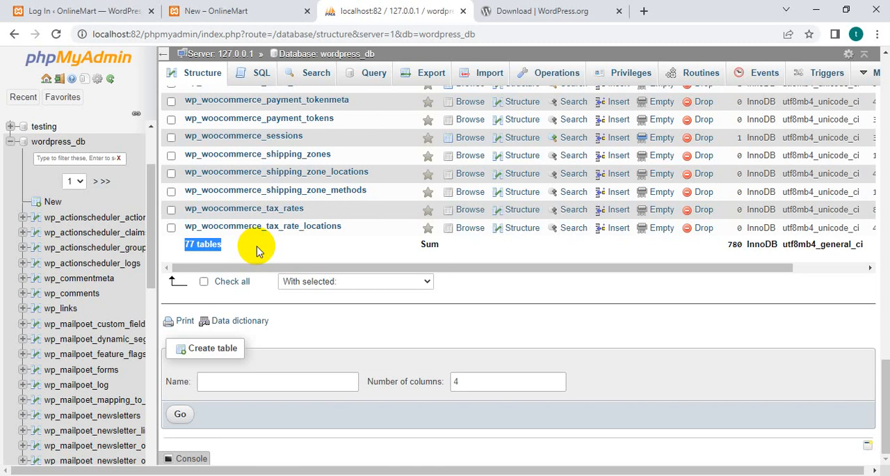
# Collapse the wordpress_db entry in the database tree and look back over the earlier tables in its list.
pyautogui.click(11, 147)
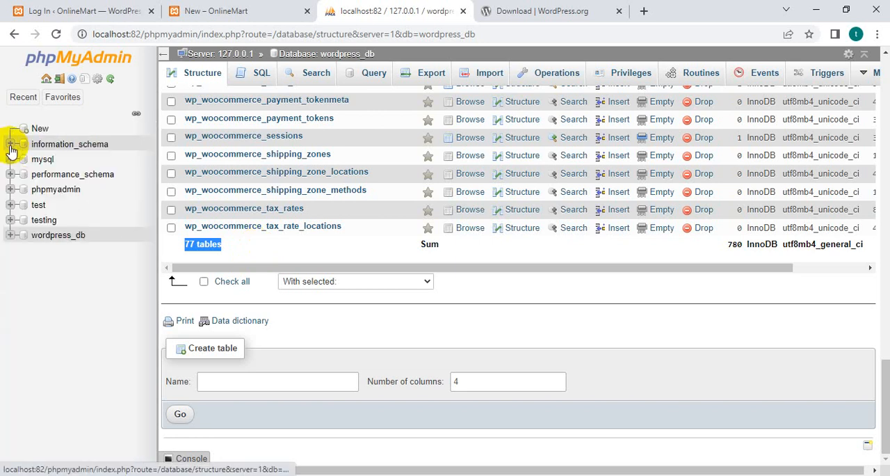
pyautogui.scroll(5, 329, 150)
pyautogui.scroll(5, 329, 149)
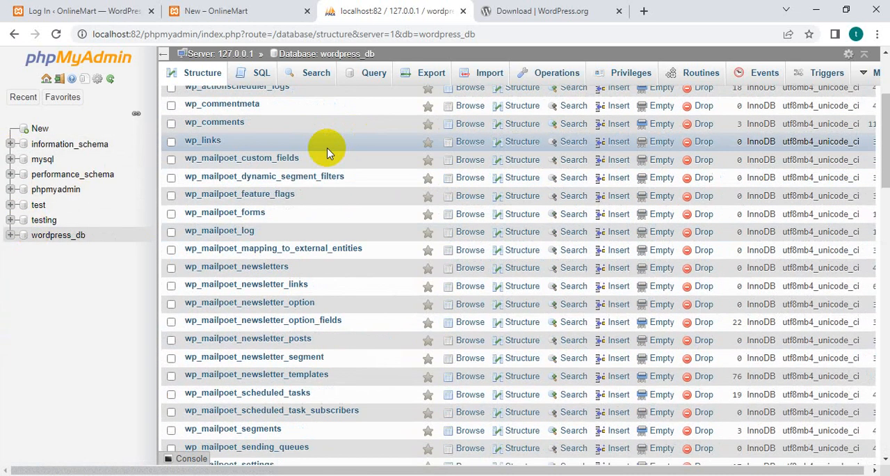
# Review the WordPress login error, view the OnlineMart lost-password page, and return to the login form.
pyautogui.click(55, 10)
pyautogui.click(431, 265)
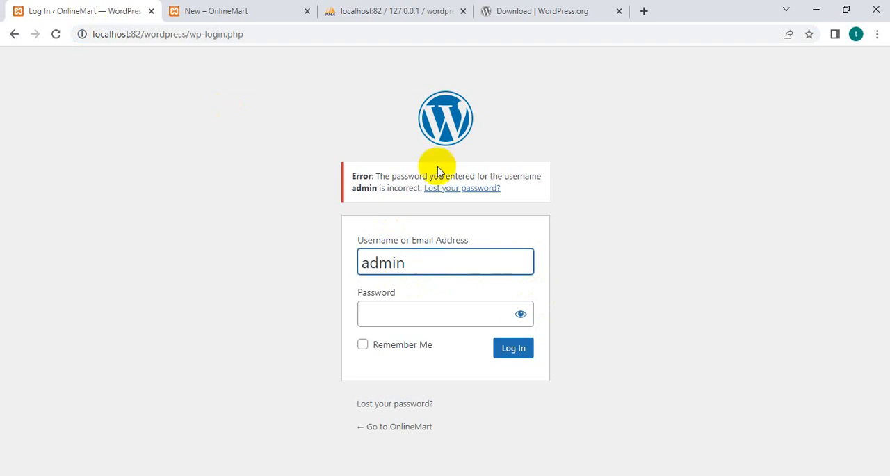
pyautogui.click(457, 192)
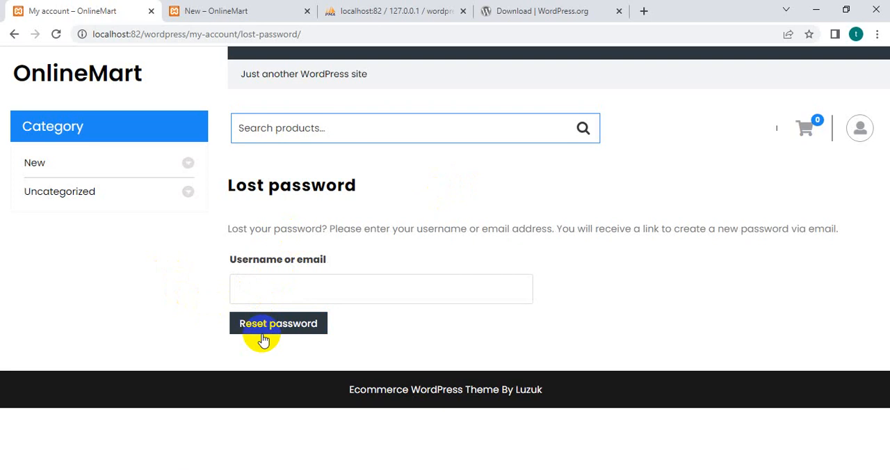
pyautogui.click(5, 35)
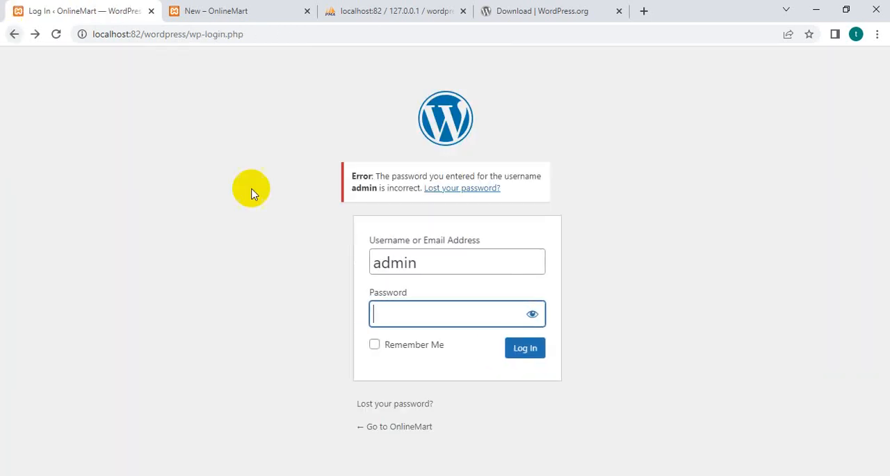
# In phpMyAdmin, find the wp_users table in the wordpress_db table list and open its rows.
pyautogui.click(369, 10)
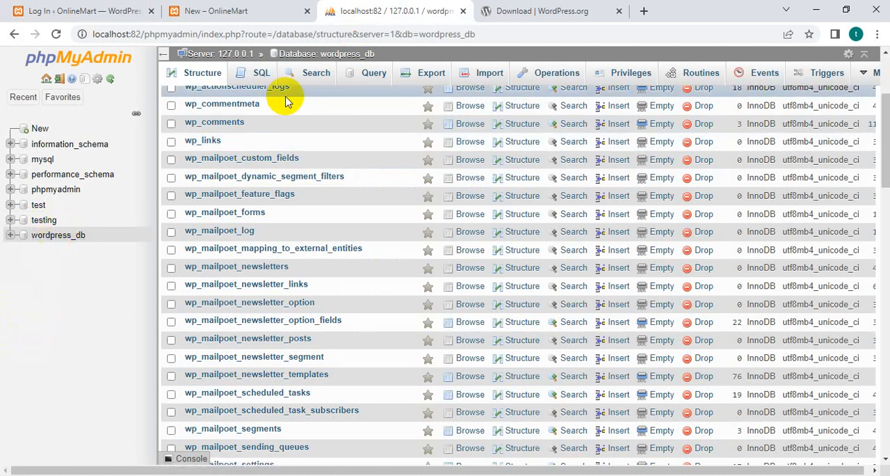
pyautogui.scroll(-10, 422, 259)
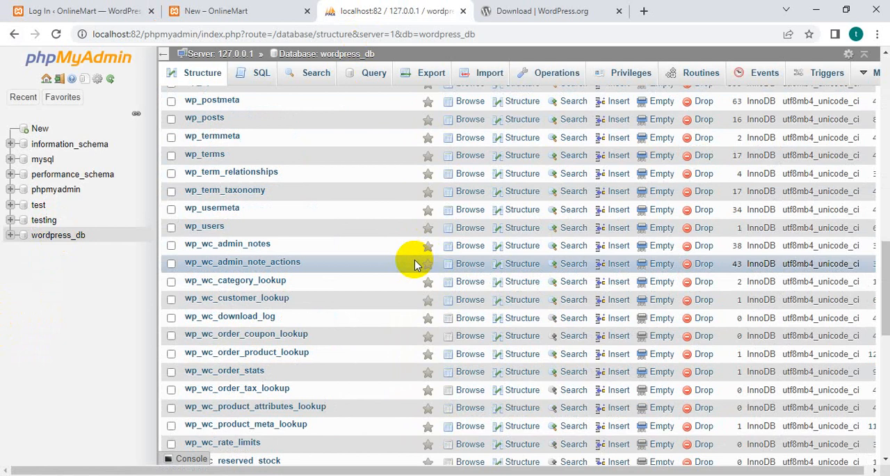
pyautogui.scroll(-3, 416, 265)
pyautogui.scroll(-2, 389, 263)
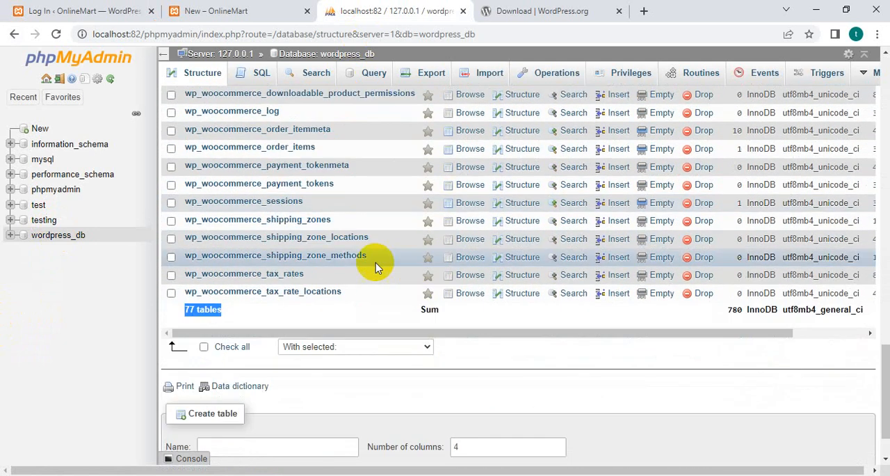
pyautogui.scroll(9, 324, 273)
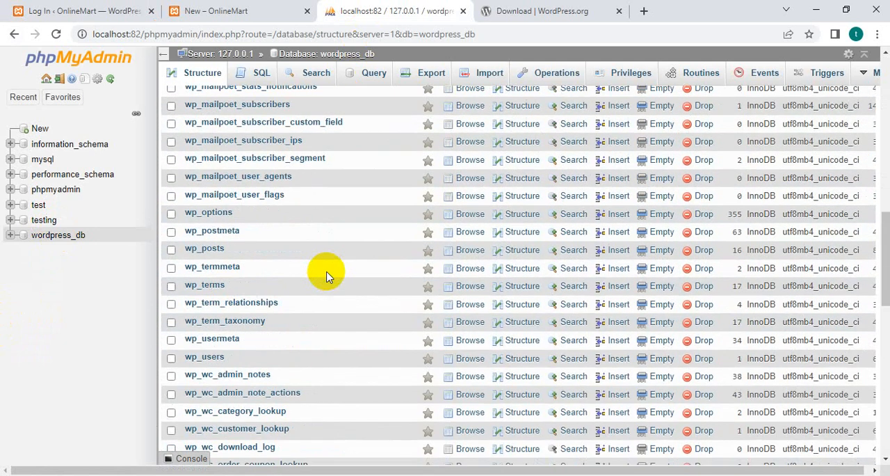
pyautogui.click(208, 357)
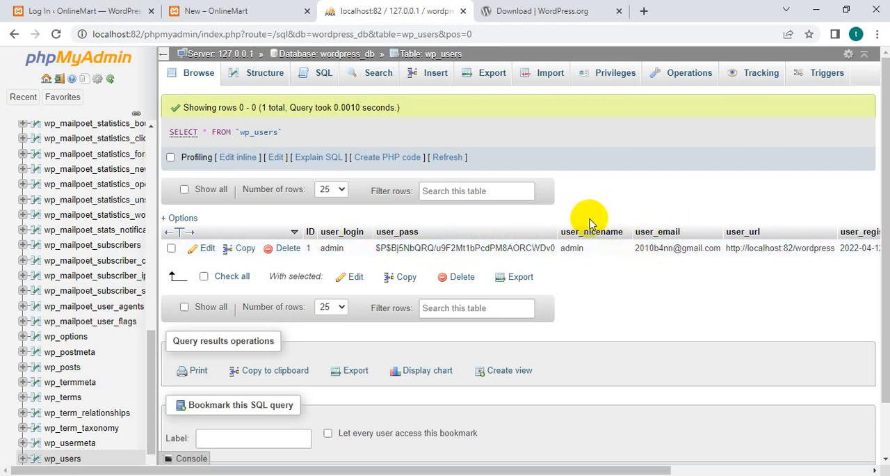
# Open the admin user's row for editing and set the user_pass function to MD5.
pyautogui.click(354, 278)
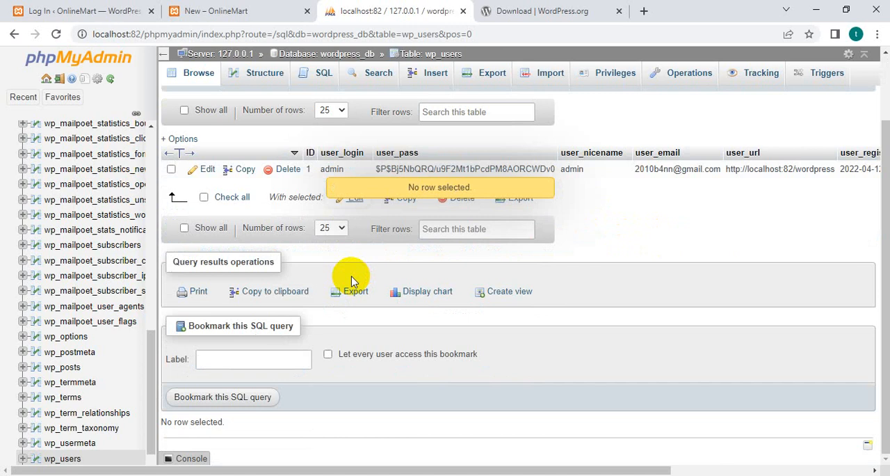
pyautogui.click(209, 173)
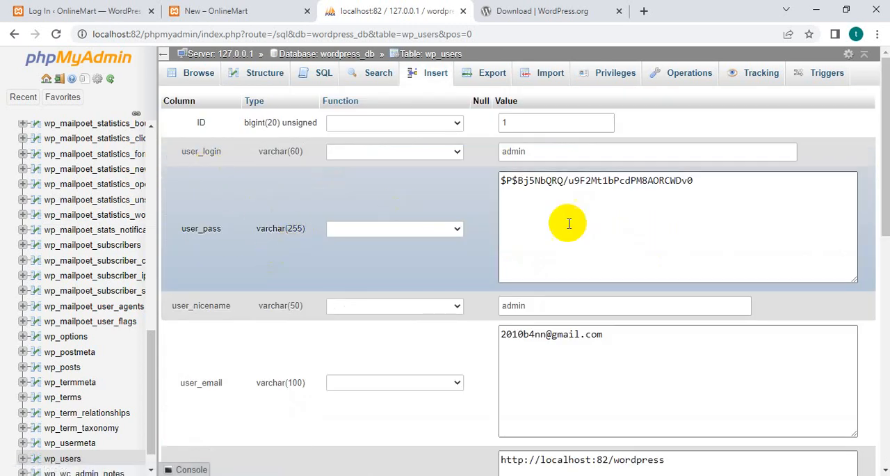
pyautogui.click(455, 230)
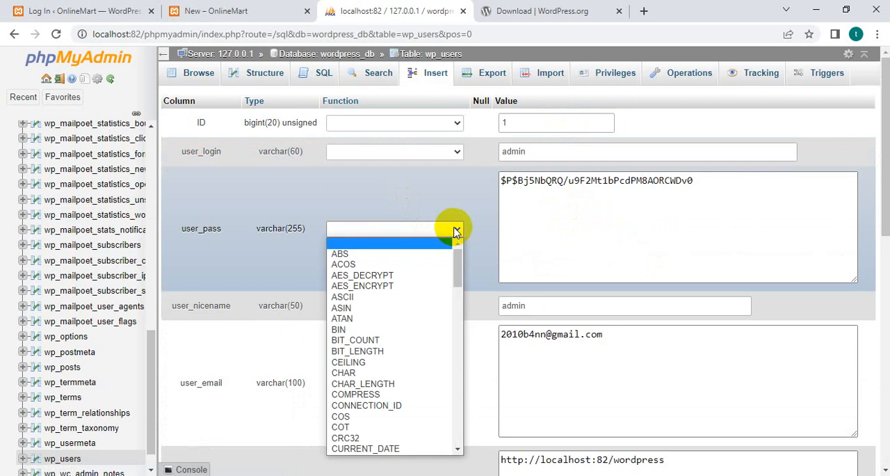
pyautogui.write('md5')
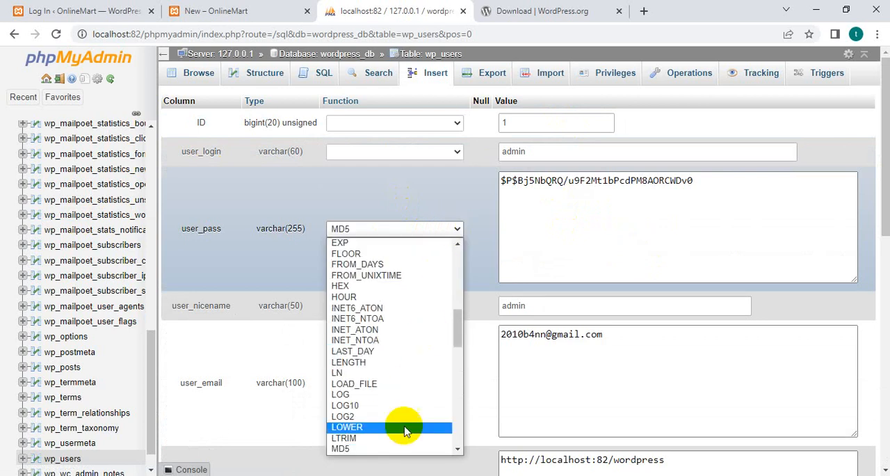
pyautogui.click(390, 448)
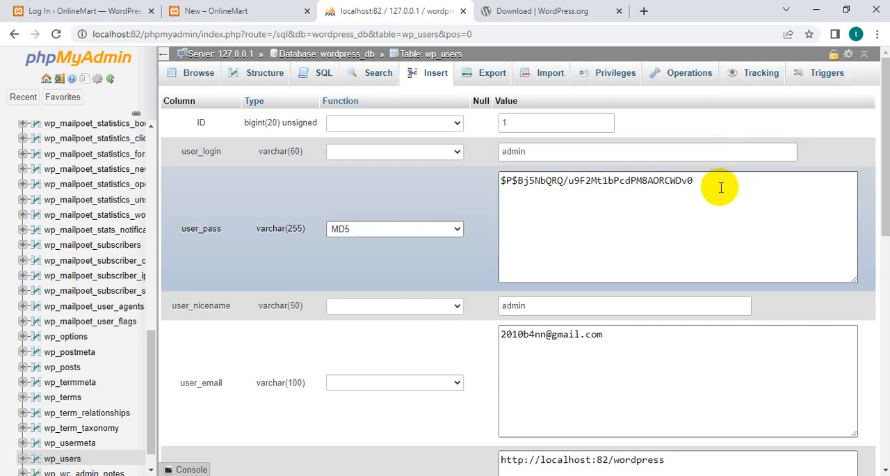
# Replace the user_pass value with the new account password, save the row, and highlight the stored hash.
pyautogui.moveTo(720, 185); pyautogui.dragTo(511, 183)
pyautogui.press('BackSpace')
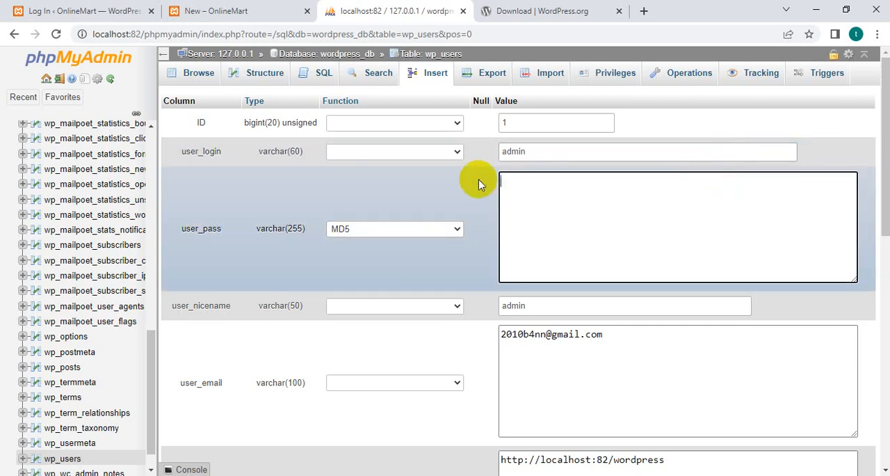
pyautogui.write('admin')
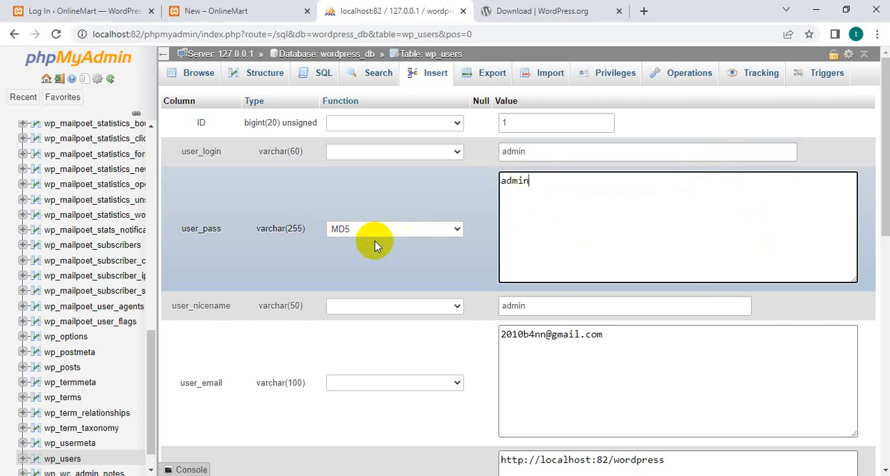
pyautogui.scroll(-10, 511, 259)
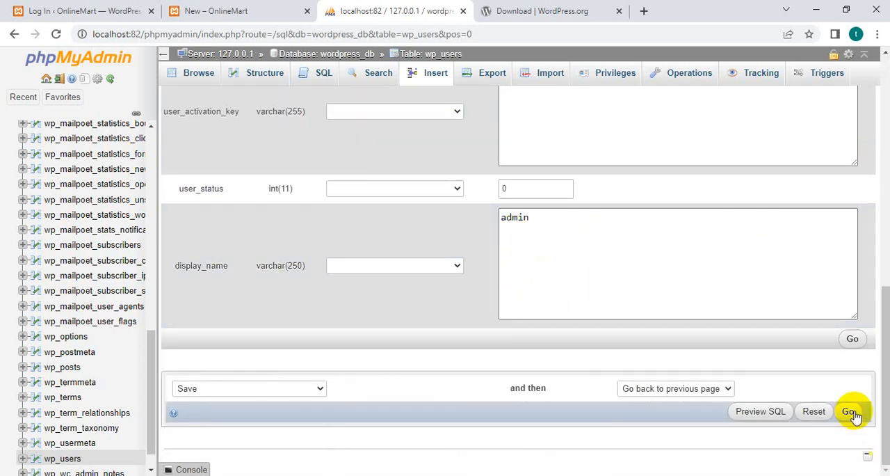
pyautogui.click(852, 412)
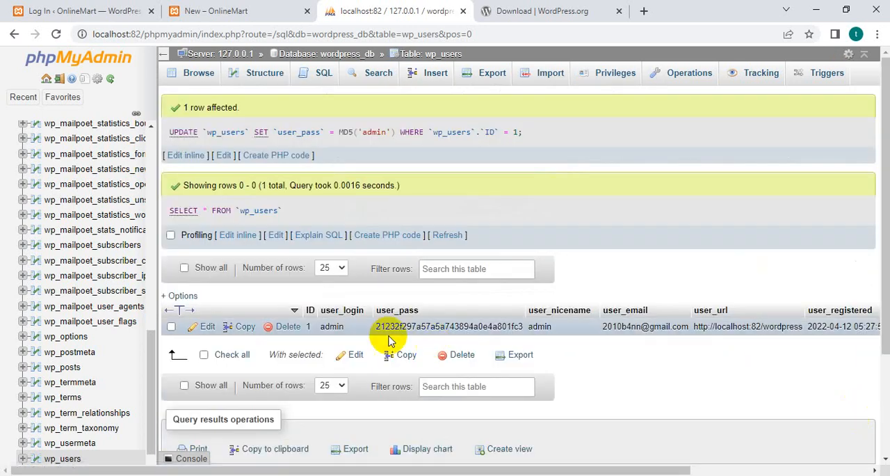
pyautogui.moveTo(378, 327); pyautogui.dragTo(527, 331)
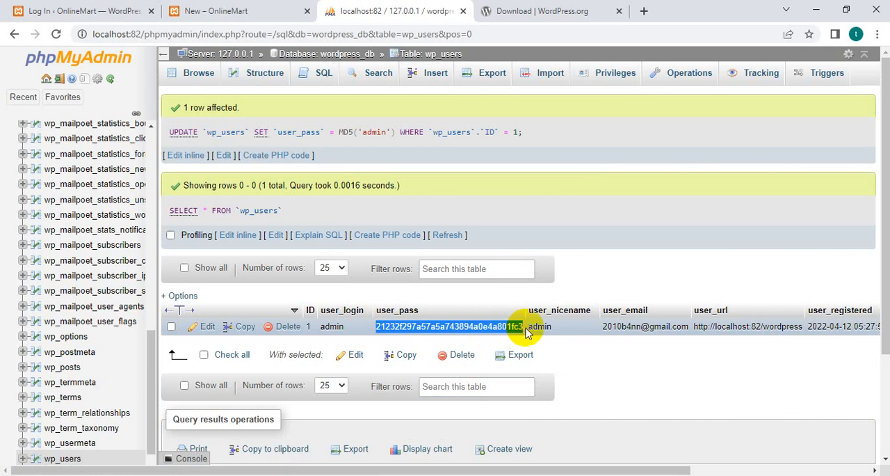
# Return to the WordPress login page and make its password field ready for entering the admin account's password.
pyautogui.click(15, 8)
pyautogui.click(423, 322)
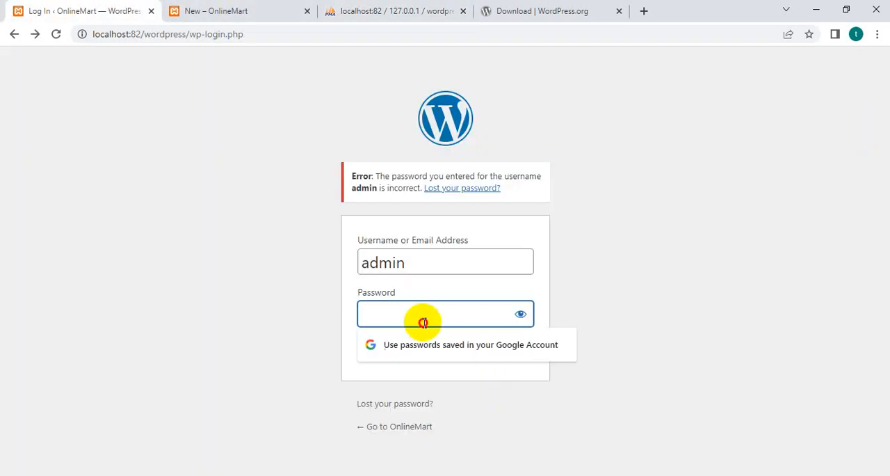
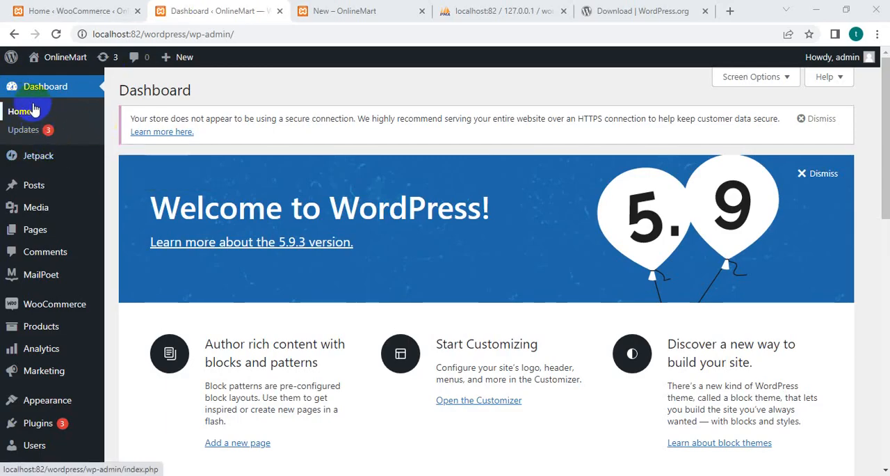
# Go back from the WordPress download page to the Google results and search for "woocommerce plugin".
pyautogui.click(606, 19)
pyautogui.click(14, 33)
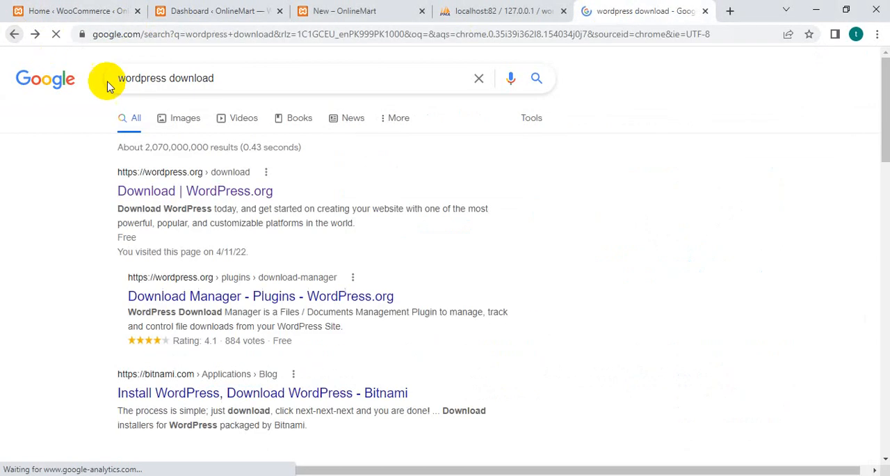
pyautogui.moveTo(255, 84); pyautogui.dragTo(40, 82)
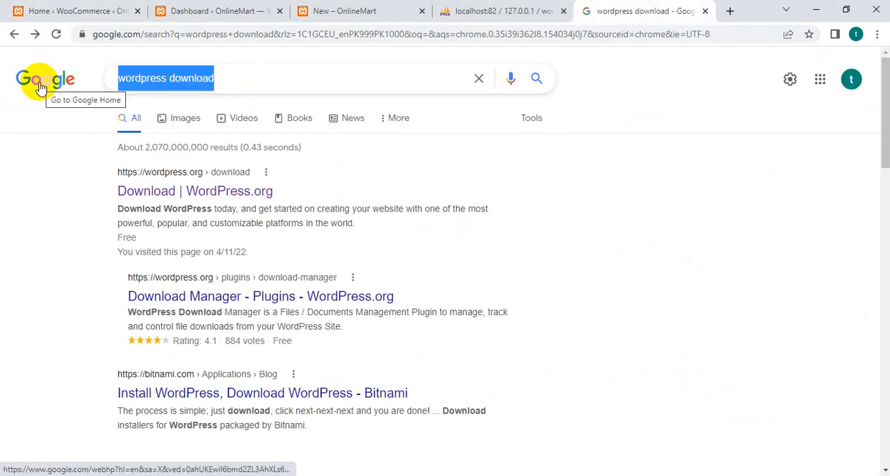
pyautogui.write('woo')
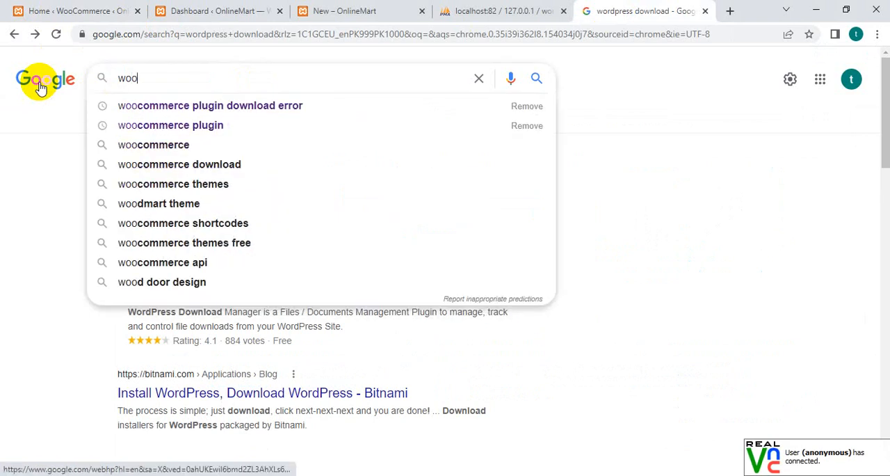
pyautogui.press('Down')
pyautogui.press('Down')
pyautogui.press('Return')
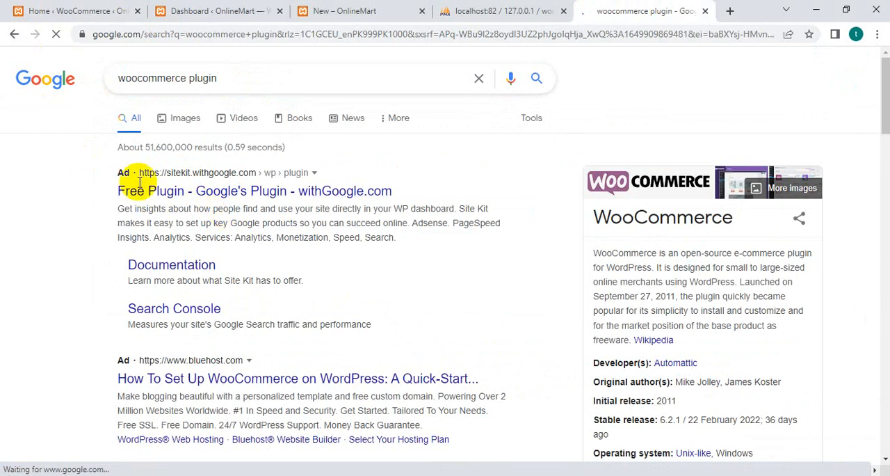
pyautogui.click(214, 194)
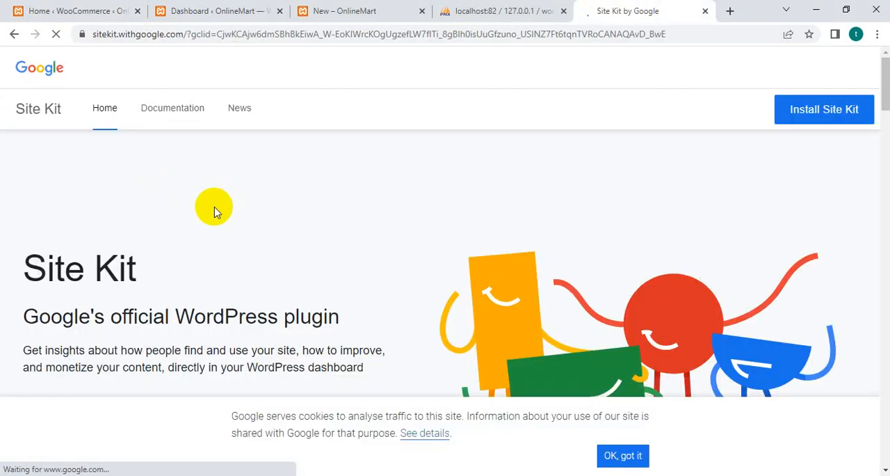
pyautogui.click(13, 15)
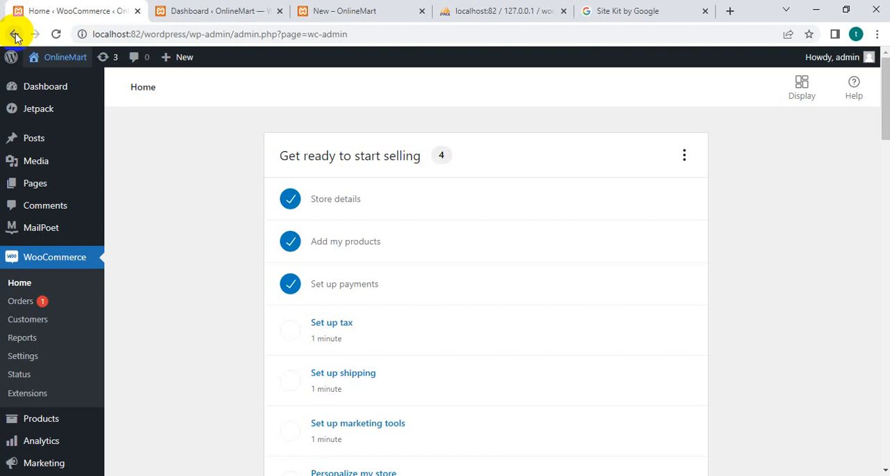
pyautogui.click(331, 9)
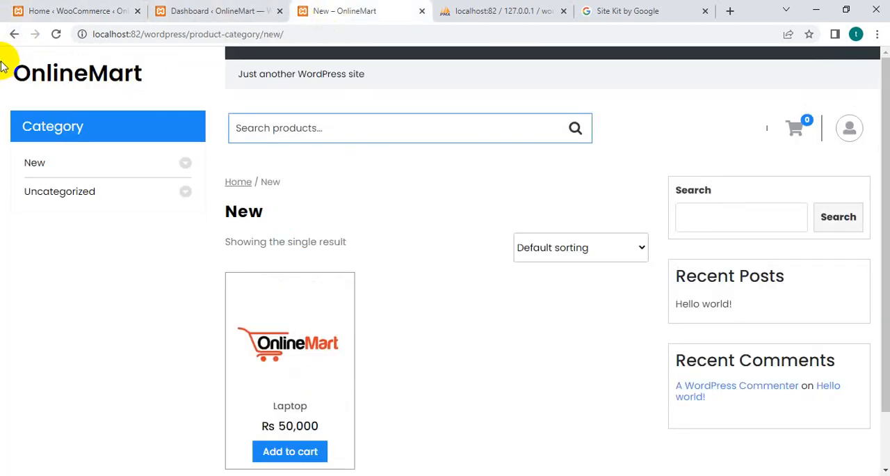
pyautogui.click(13, 34)
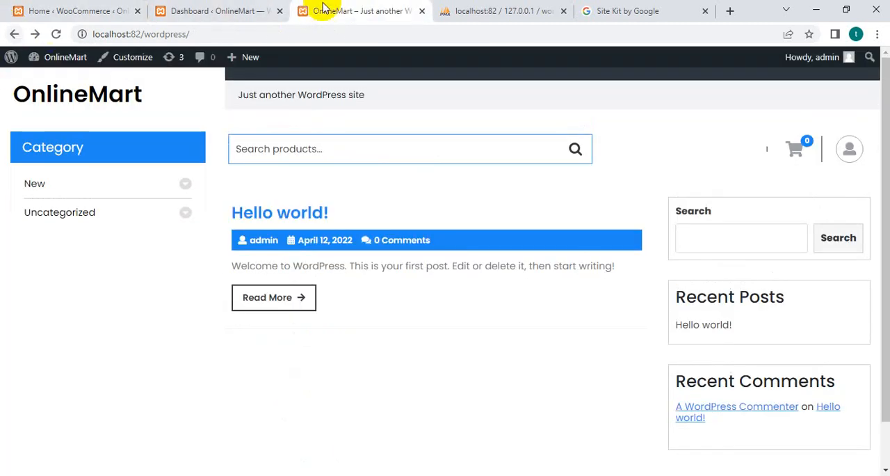
pyautogui.click(36, 36)
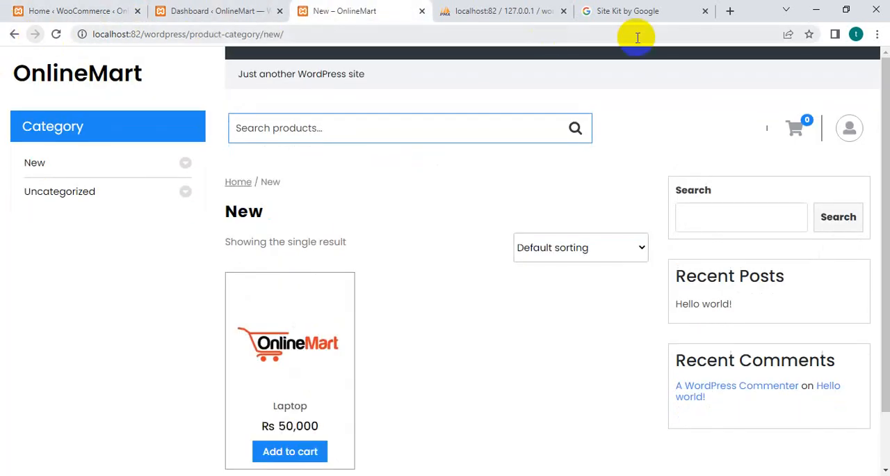
pyautogui.click(612, 11)
pyautogui.click(9, 29)
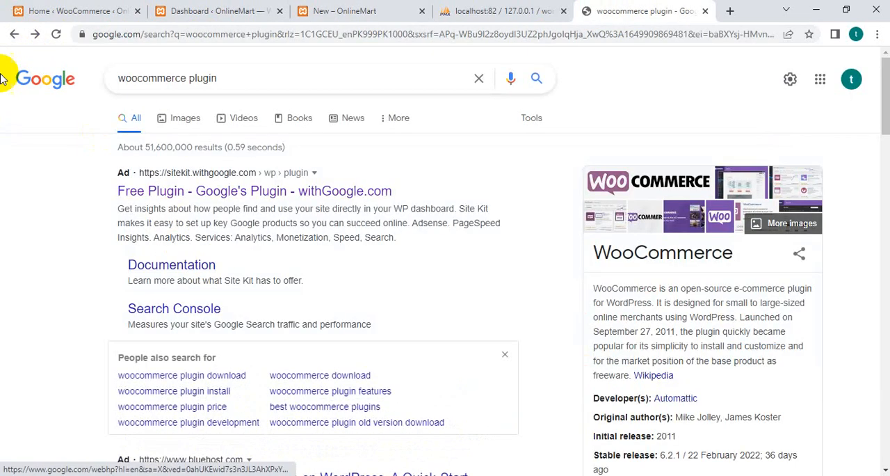
# Find the wordpress.org result "WooCommerce – WordPress plugin" in the search results and open its plugin page.
pyautogui.scroll(-5, 95, 215)
pyautogui.scroll(-1, 214, 273)
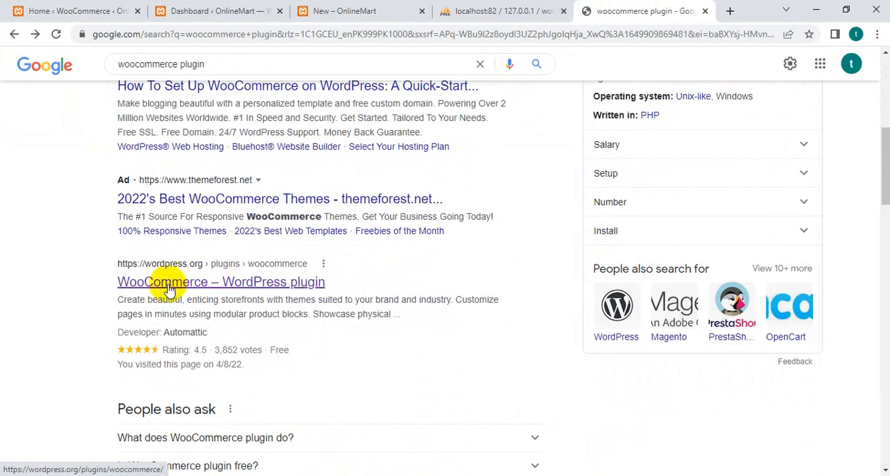
pyautogui.click(227, 283)
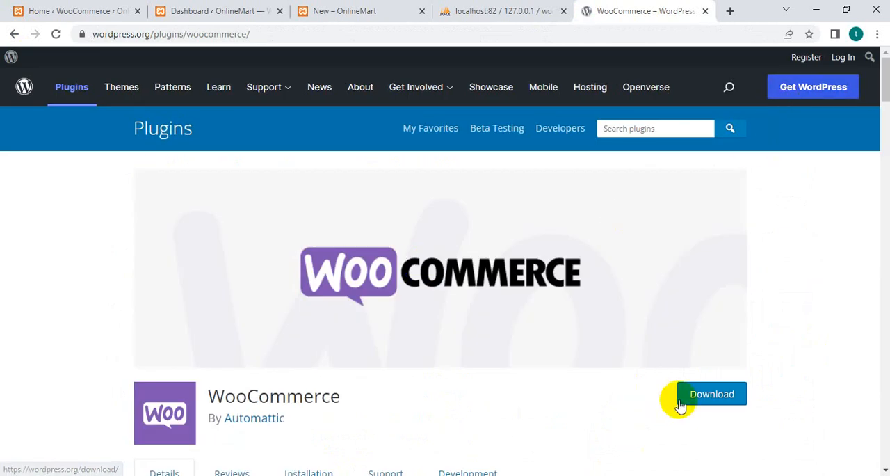
# Switch to File Explorer and locate the woocommerce.6.3.1 archive in the Downloads folder.
pyautogui.click(348, 474)
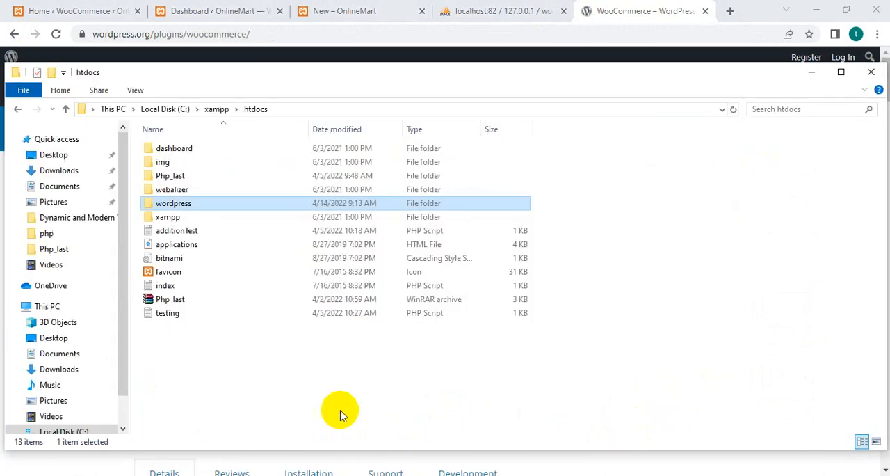
pyautogui.click(66, 170)
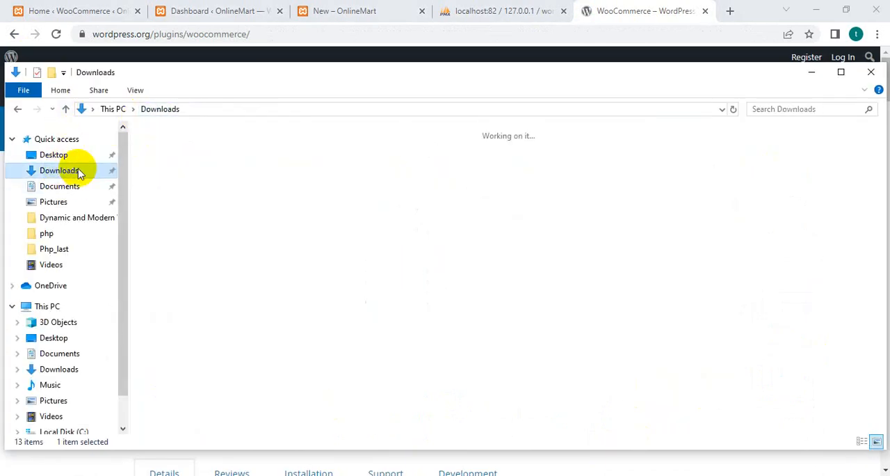
pyautogui.click(247, 200)
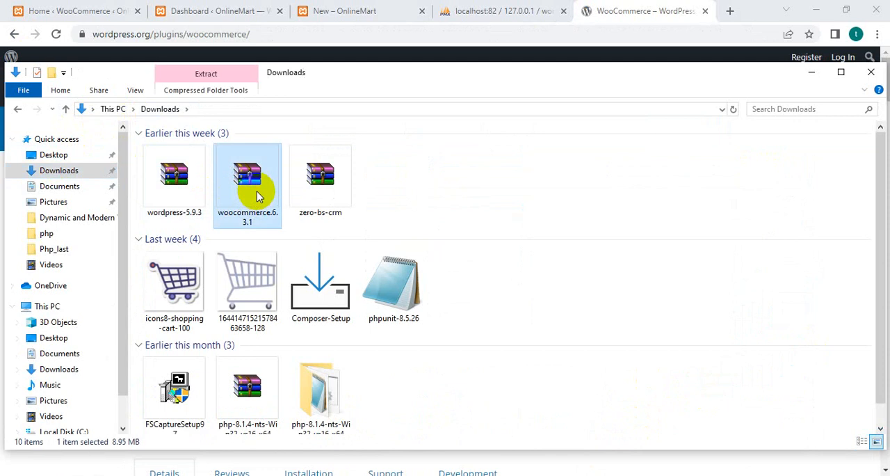
# Return to the OnlineMart site in the browser, look over the New category page, and go to the WordPress admin dashboard.
pyautogui.click(487, 10)
pyautogui.click(313, 12)
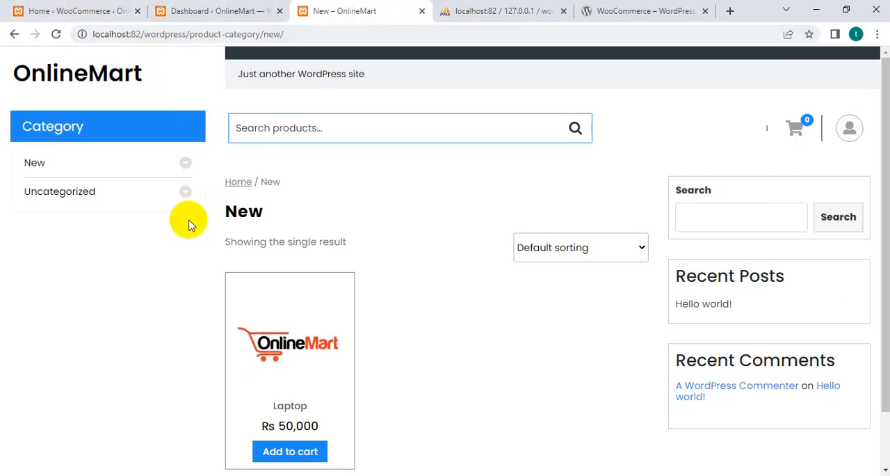
pyautogui.moveTo(881, 93); pyautogui.dragTo(881, 252)
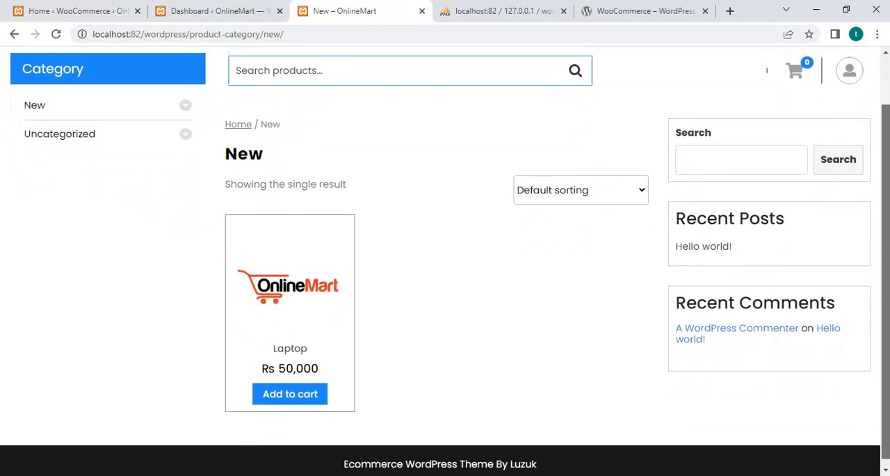
pyautogui.scroll(2, 881, 253)
pyautogui.click(14, 34)
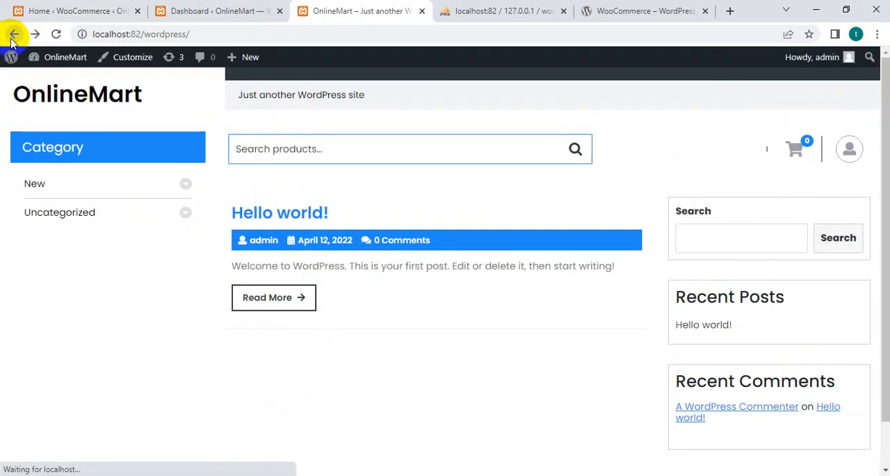
pyautogui.moveTo(54, 59)
pyautogui.click(50, 81)
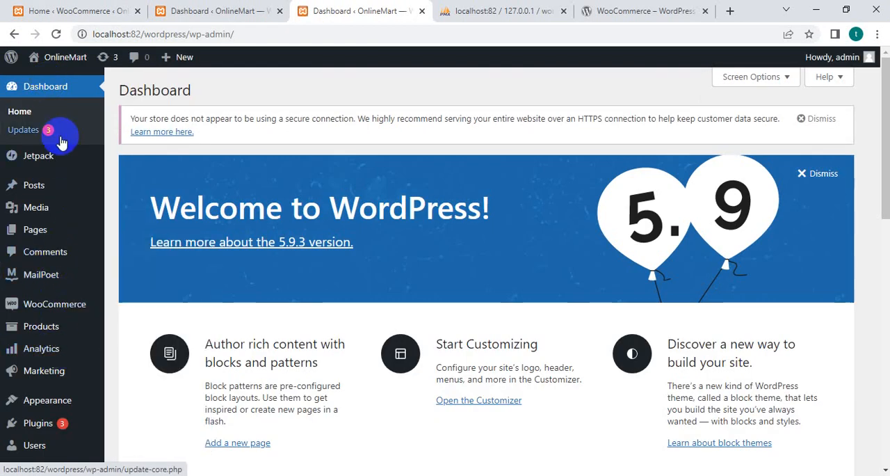
# Open the Add Plugins page from the WordPress admin dashboard.
pyautogui.scroll(-4, 48, 339)
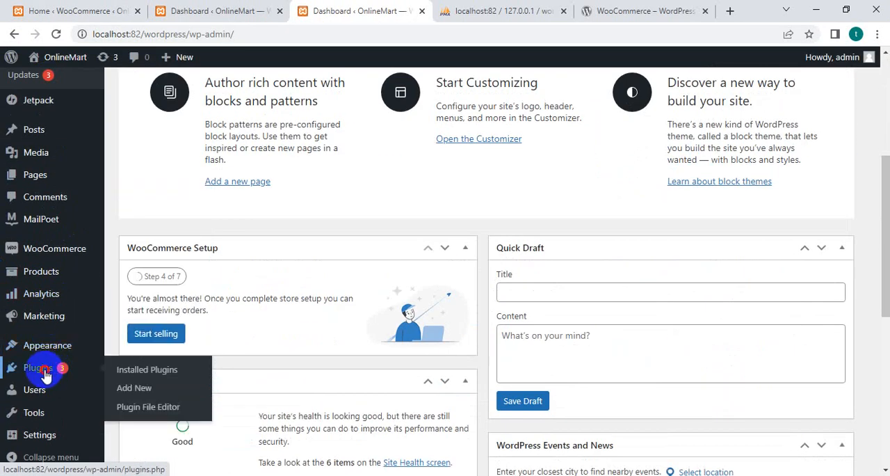
pyautogui.click(44, 372)
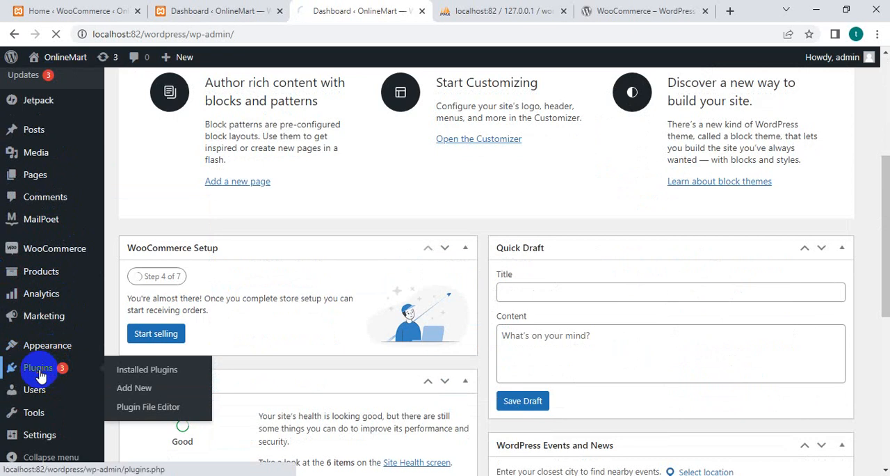
pyautogui.click(148, 390)
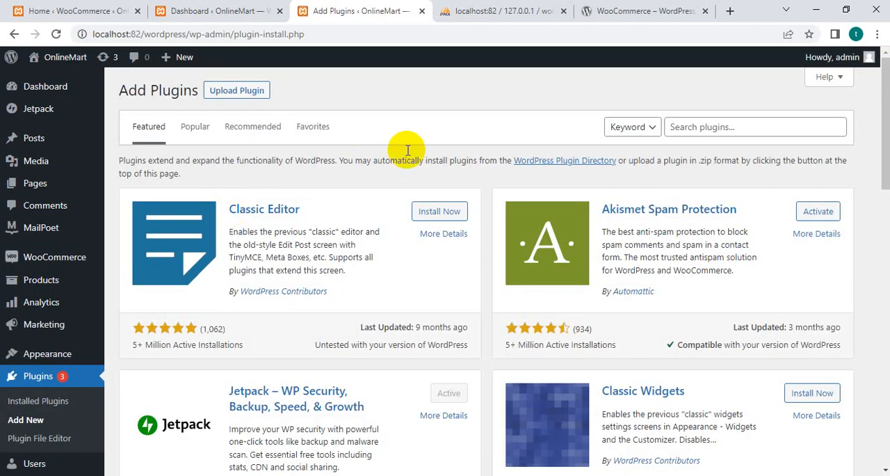
# Show the plugin upload form, select the woocommerce.6.3.1 archive in Downloads, and cancel the file choice.
pyautogui.click(224, 98)
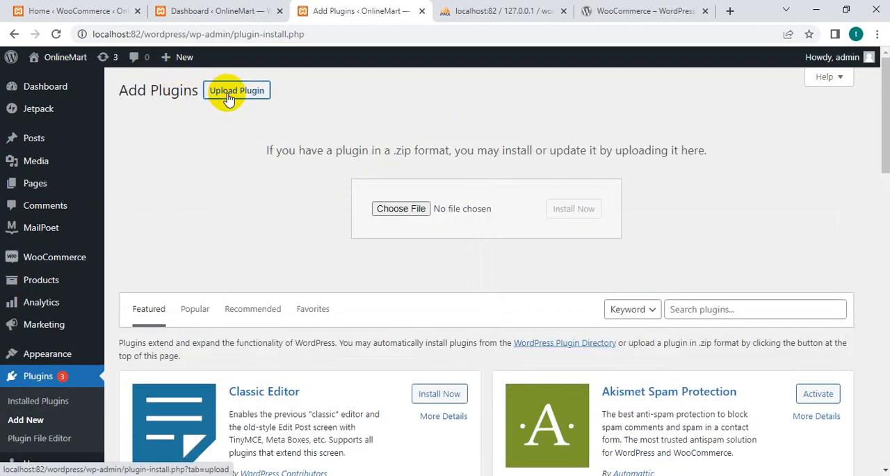
pyautogui.click(398, 206)
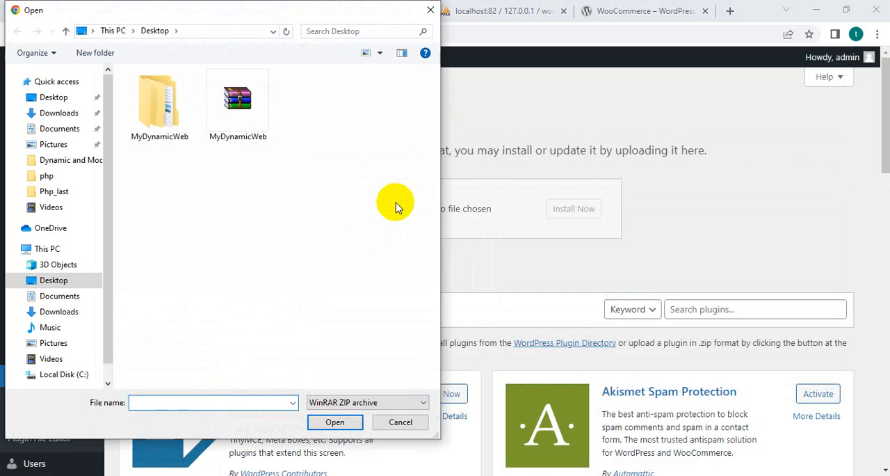
pyautogui.click(49, 113)
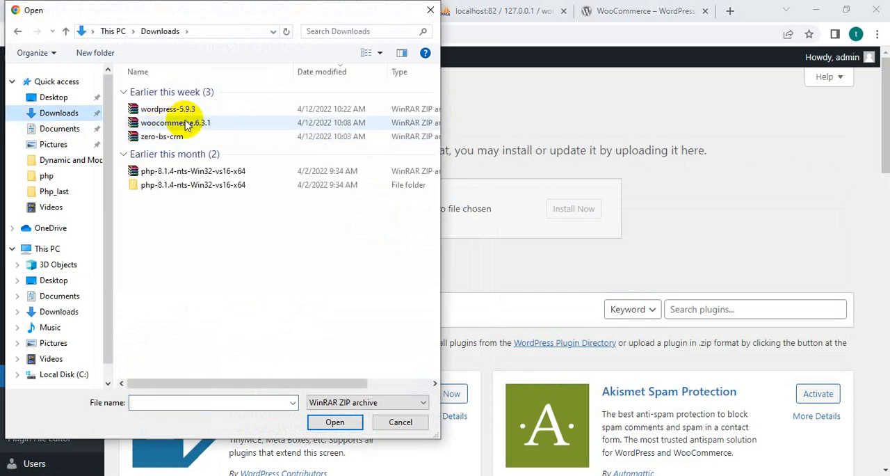
pyautogui.click(186, 123)
pyautogui.click(414, 422)
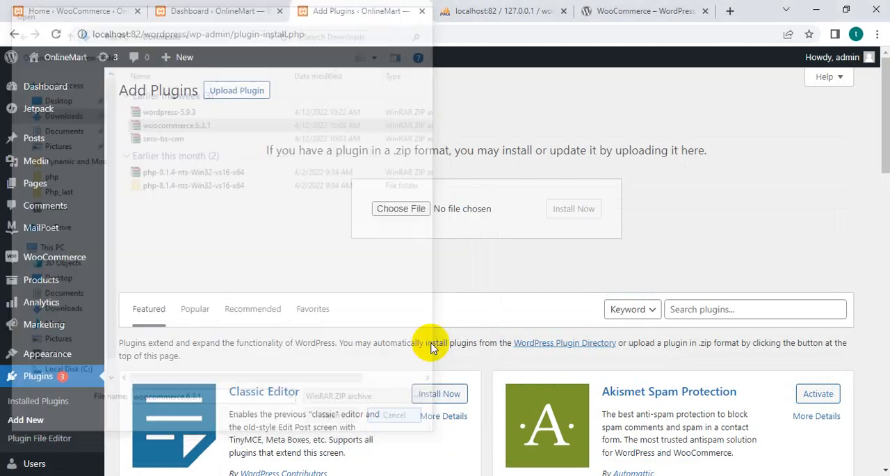
# Search the plugin directory for "woo" and start updating the WooCommerce plugin.
pyautogui.scroll(-3, 540, 338)
pyautogui.click(708, 119)
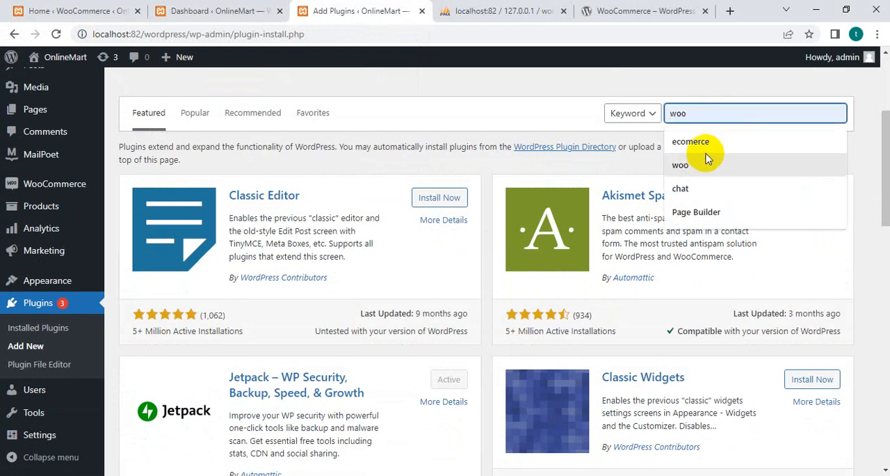
pyautogui.click(709, 161)
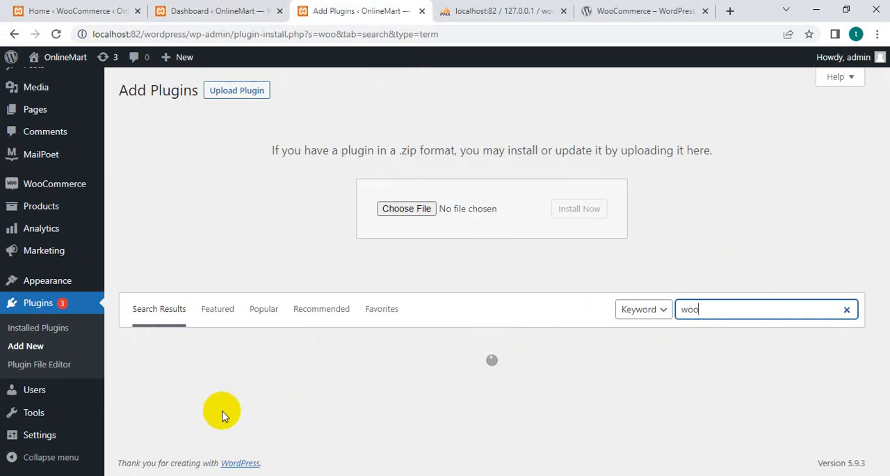
pyautogui.scroll(-1, 249, 336)
pyautogui.scroll(-3, 245, 334)
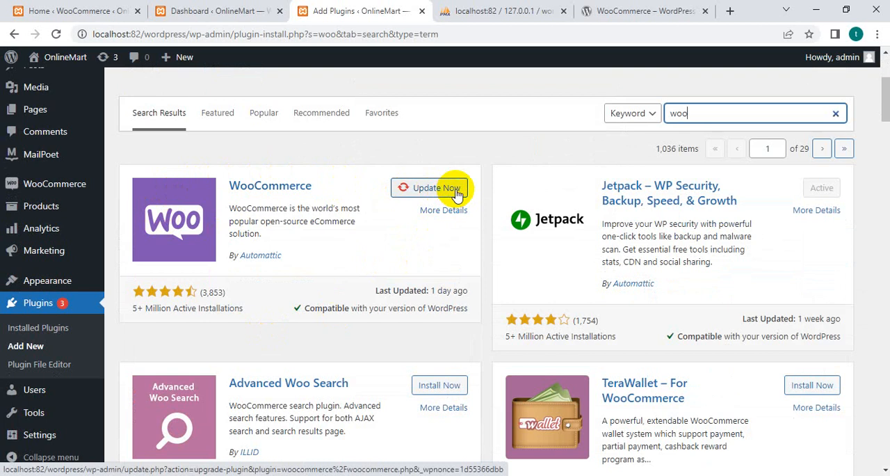
pyautogui.click(457, 194)
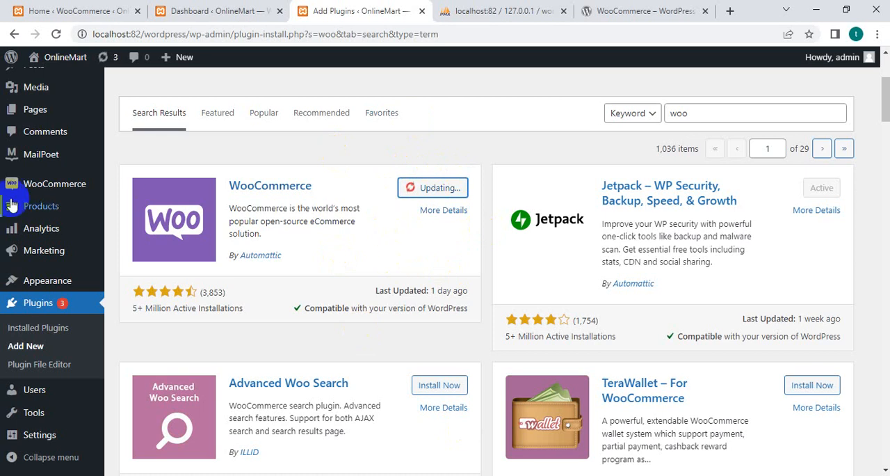
pyautogui.click(56, 185)
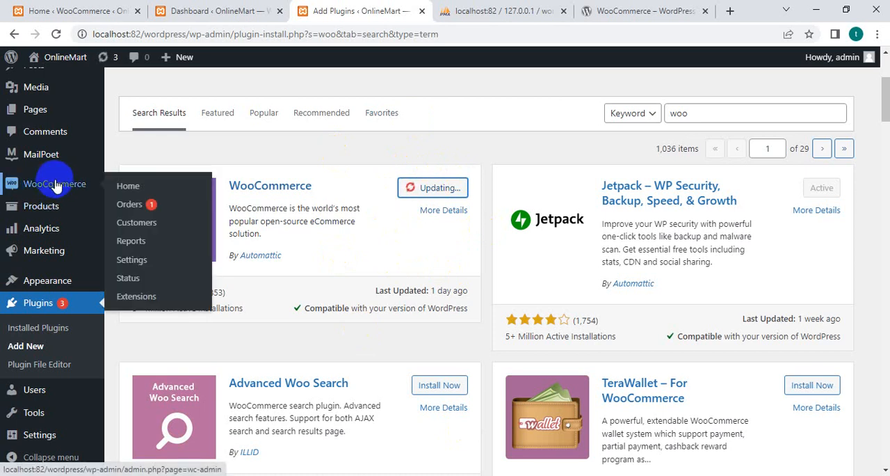
pyautogui.click(54, 205)
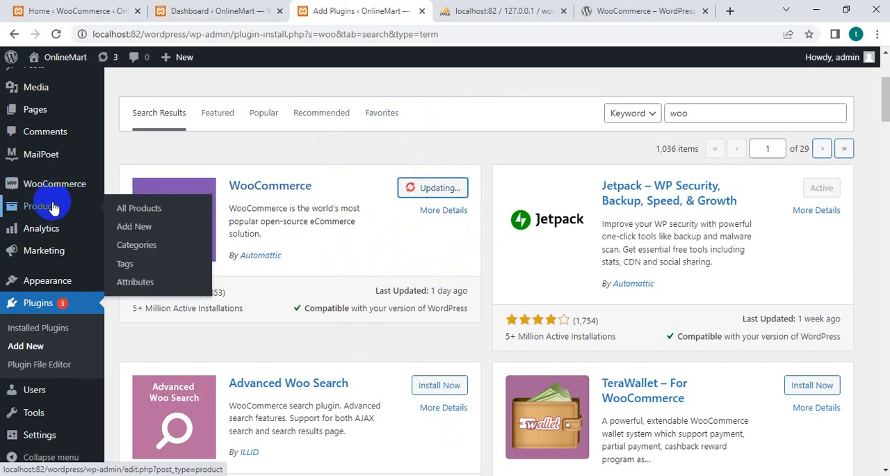
pyautogui.moveTo(48, 188)
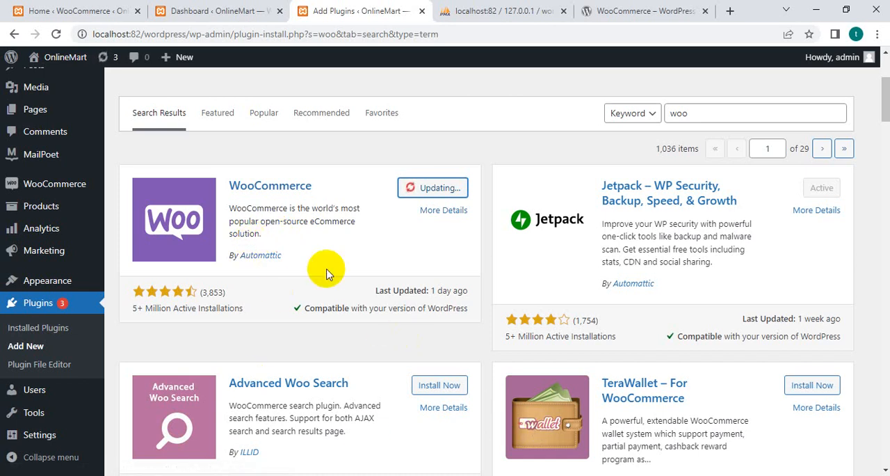
# Switch to the WooCommerce home page and open the Store details task from the setup checklist.
pyautogui.click(67, 9)
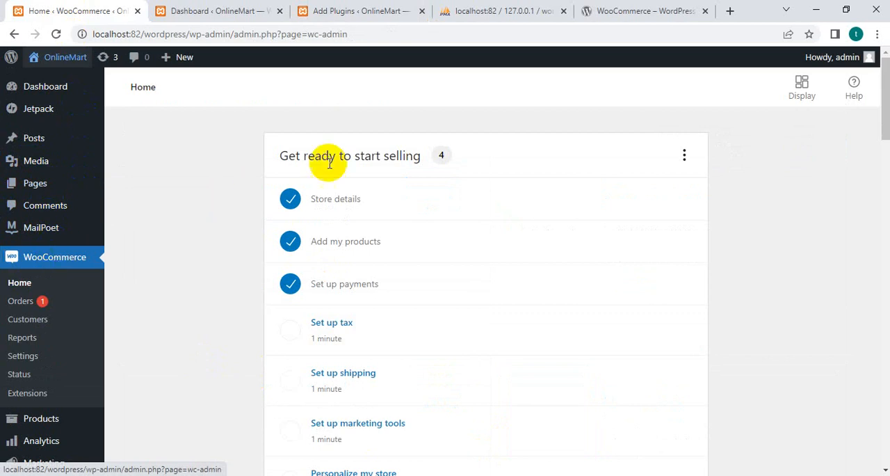
pyautogui.click(341, 201)
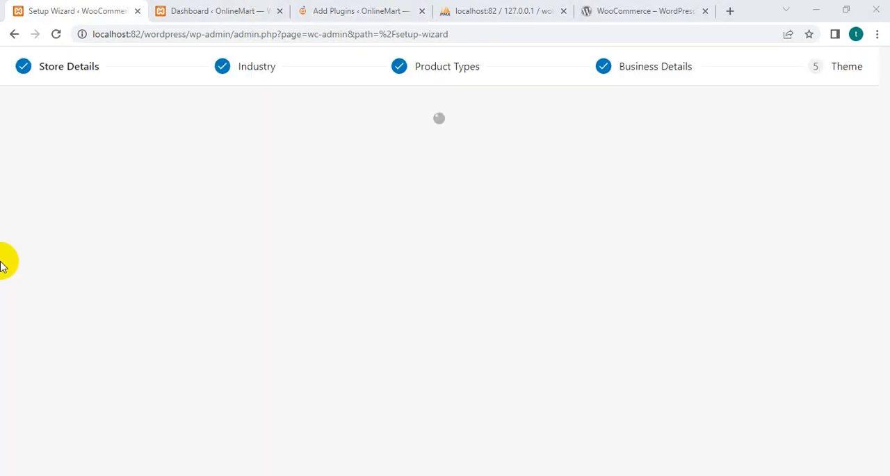
# Open the Store Details stage of the setup wizard and review the address, country, city, postcode and e-mail fields.
pyautogui.click(52, 69)
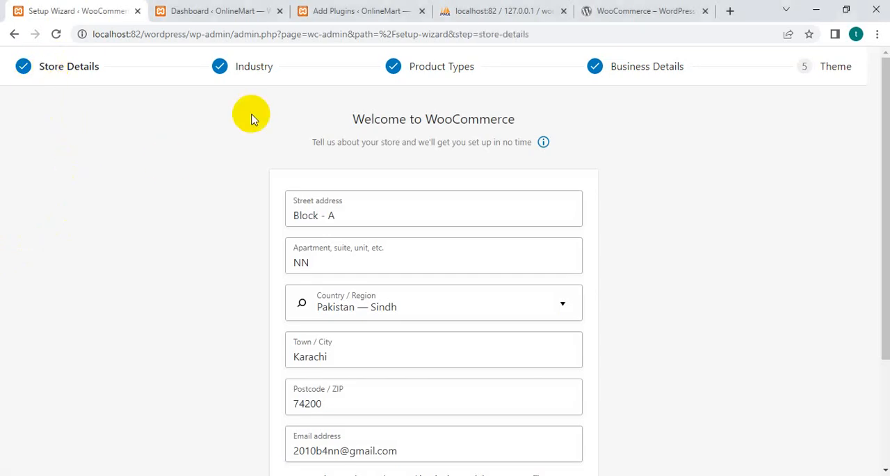
pyautogui.scroll(-3, 237, 236)
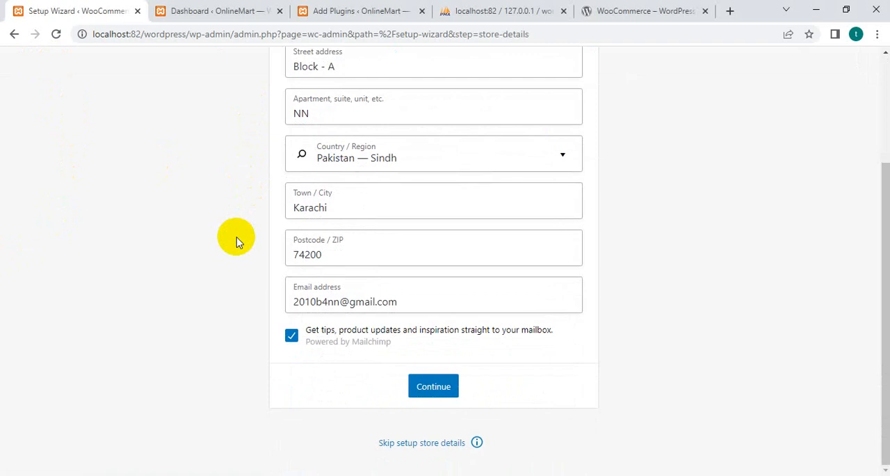
pyautogui.scroll(3, 236, 240)
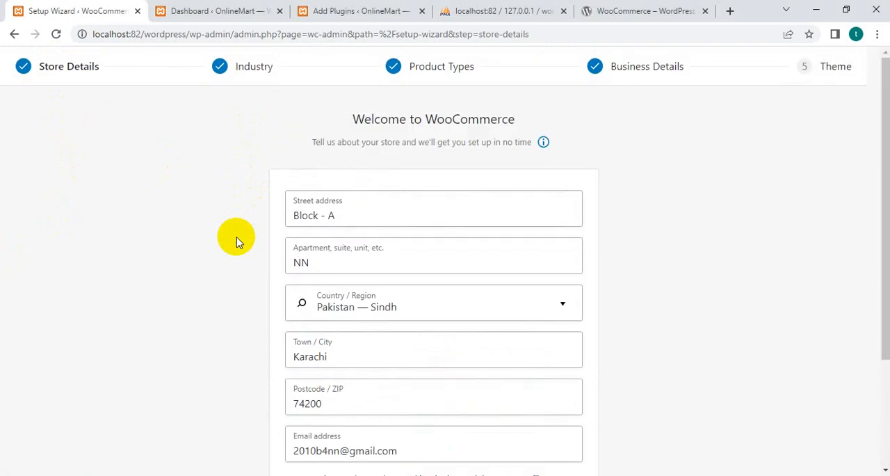
pyautogui.scroll(-3, 356, 170)
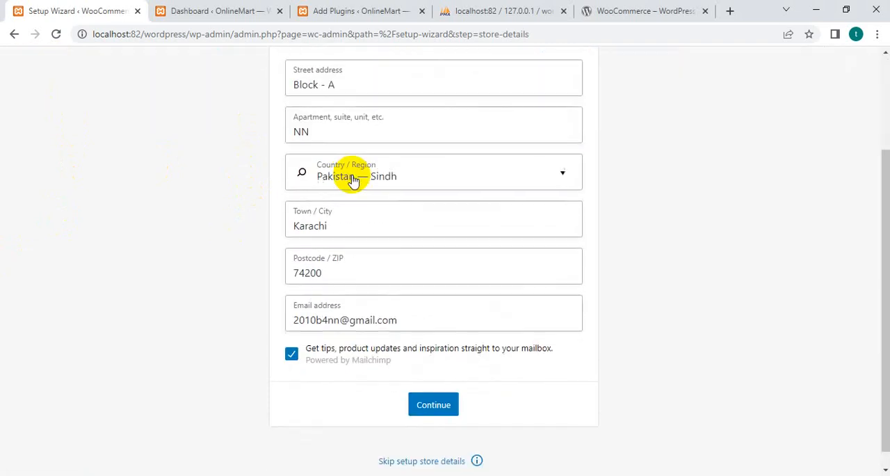
pyautogui.scroll(3, 215, 254)
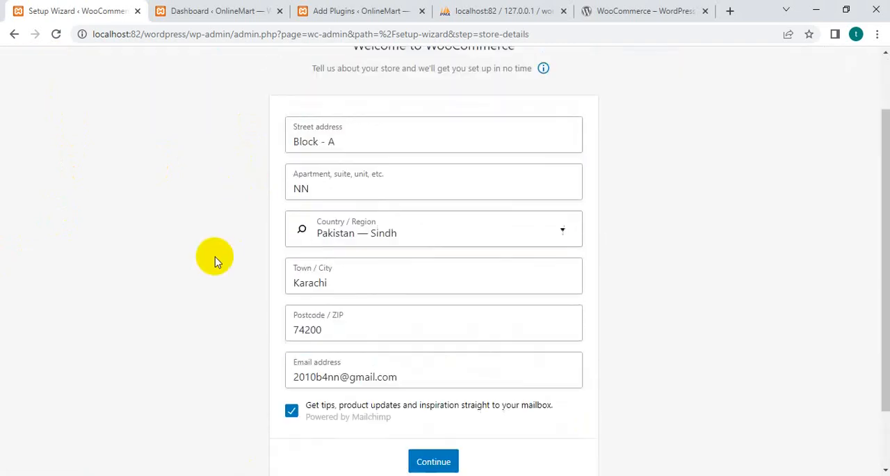
# Review the Industry stage's selections and the Product Types stage's options in the setup wizard.
pyautogui.click(243, 66)
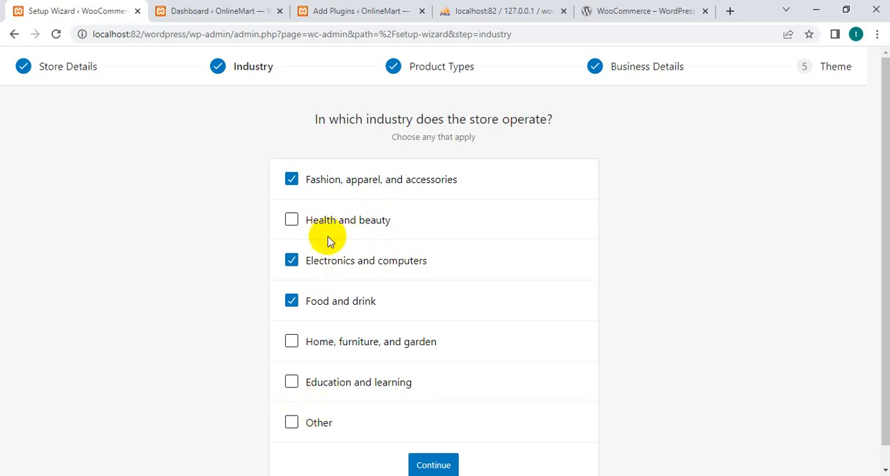
pyautogui.click(437, 73)
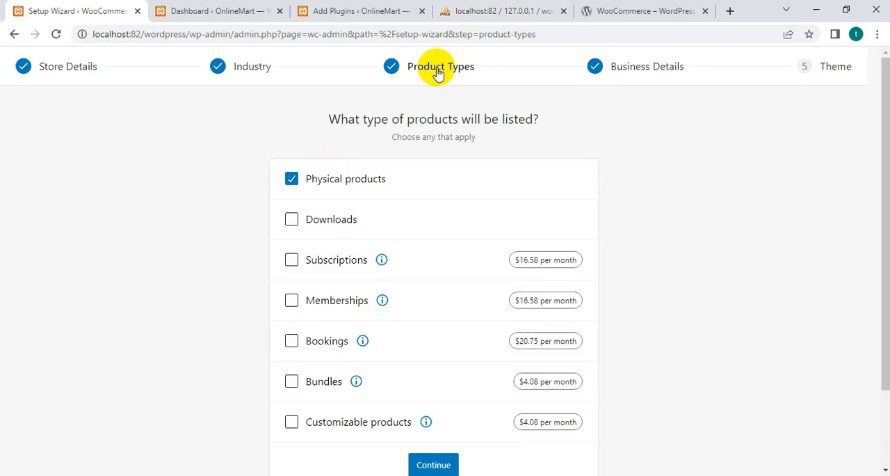
pyautogui.scroll(-2, 347, 243)
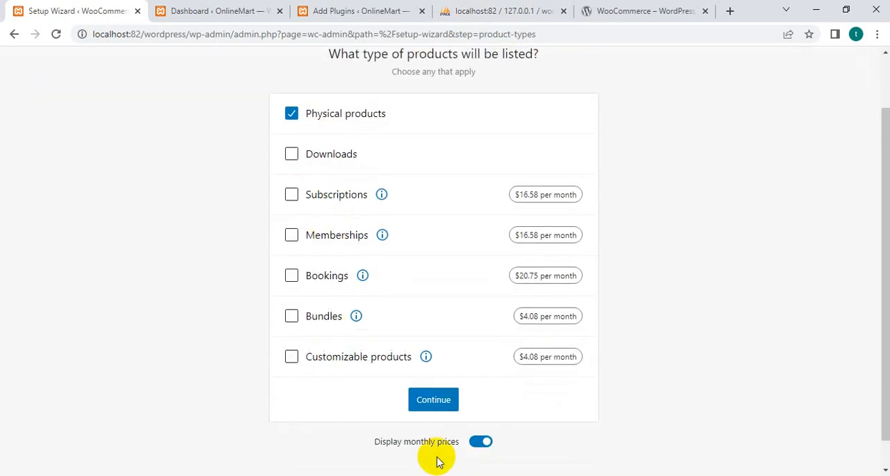
pyautogui.scroll(2, 443, 319)
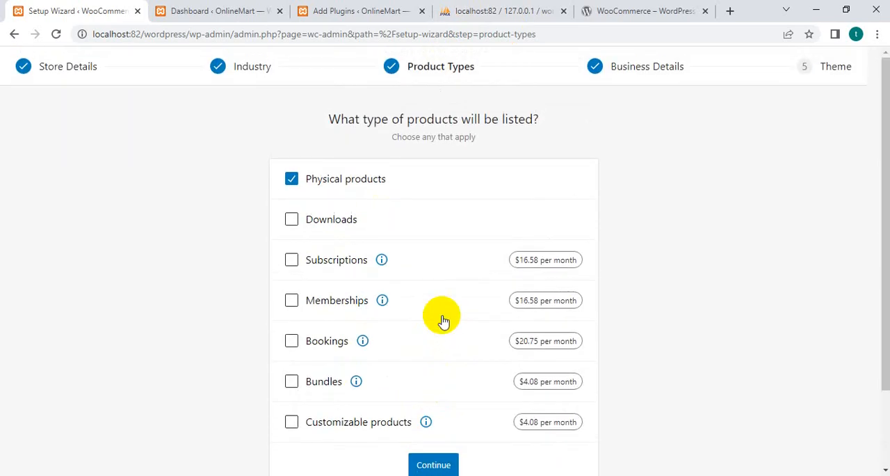
# Open the Business Details stage and view the choices for how many products to display, keeping the current selection.
pyautogui.click(652, 73)
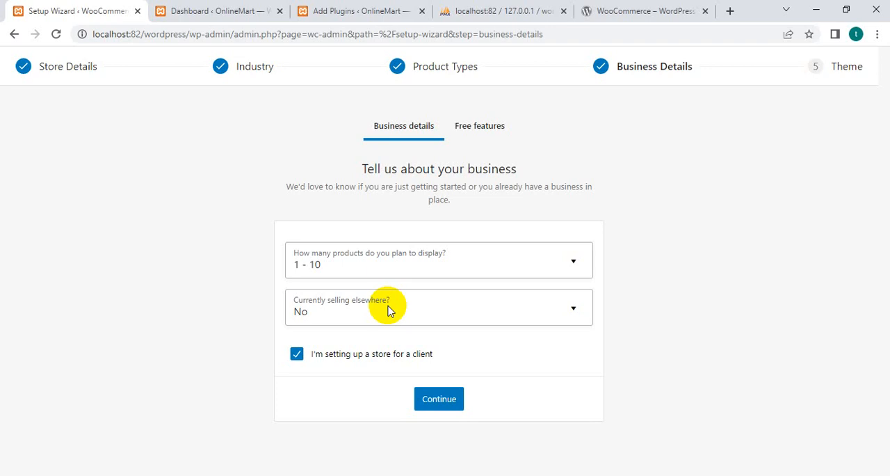
pyautogui.click(445, 270)
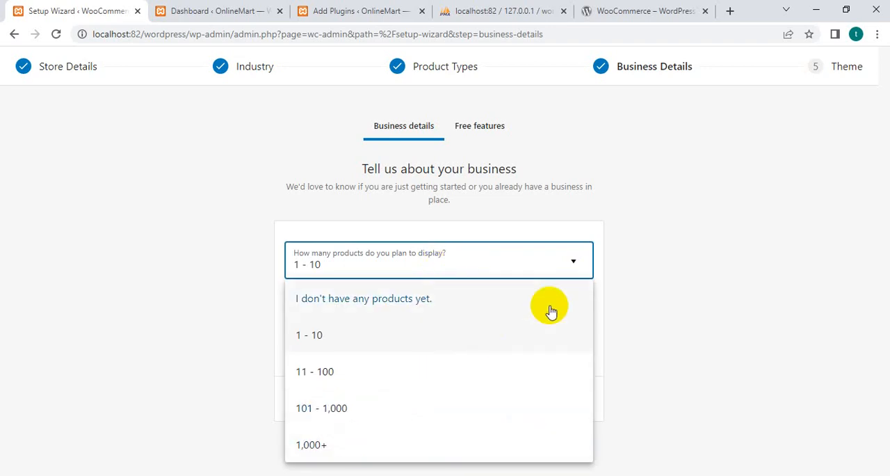
pyautogui.click(641, 260)
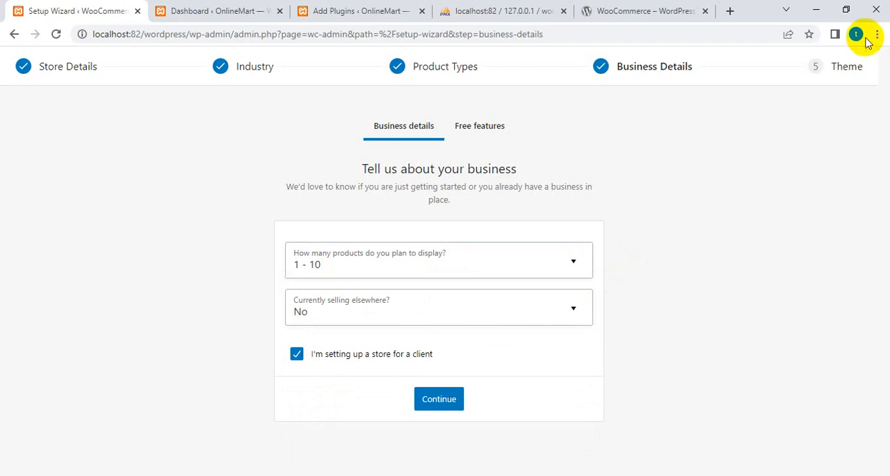
# Open the Theme stage of the setup wizard and browse the available themes with their prices.
pyautogui.click(843, 67)
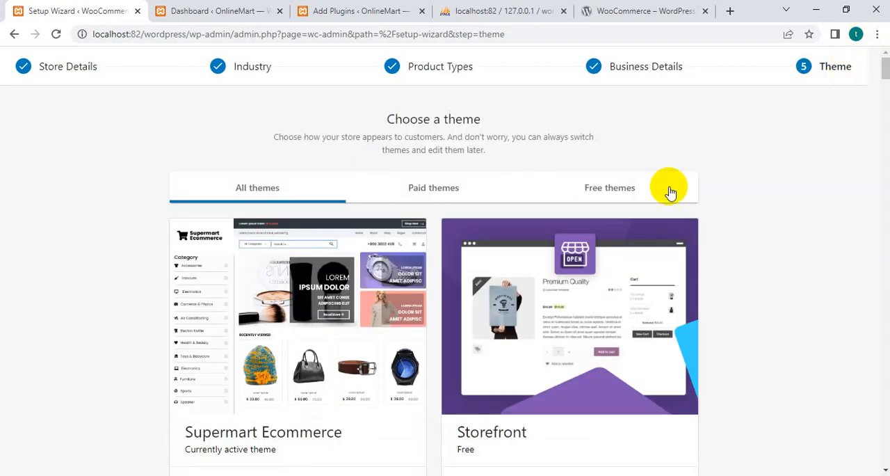
pyautogui.scroll(-3, 295, 254)
pyautogui.scroll(3, 780, 123)
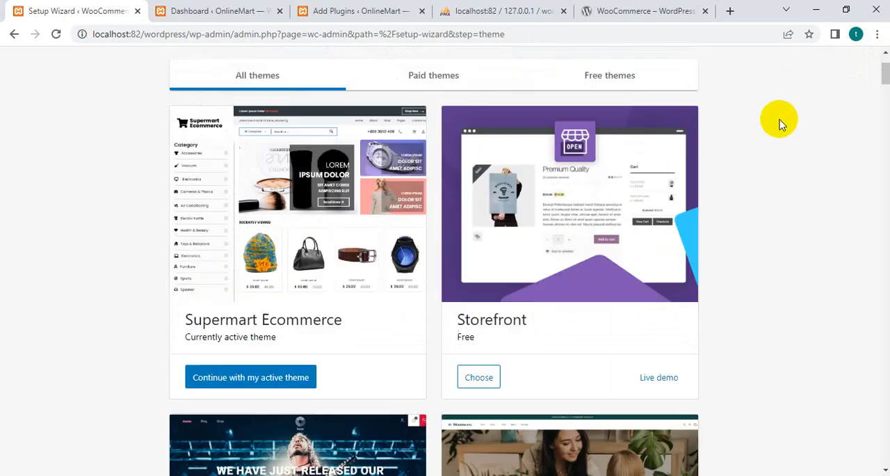
pyautogui.scroll(-2, 283, 330)
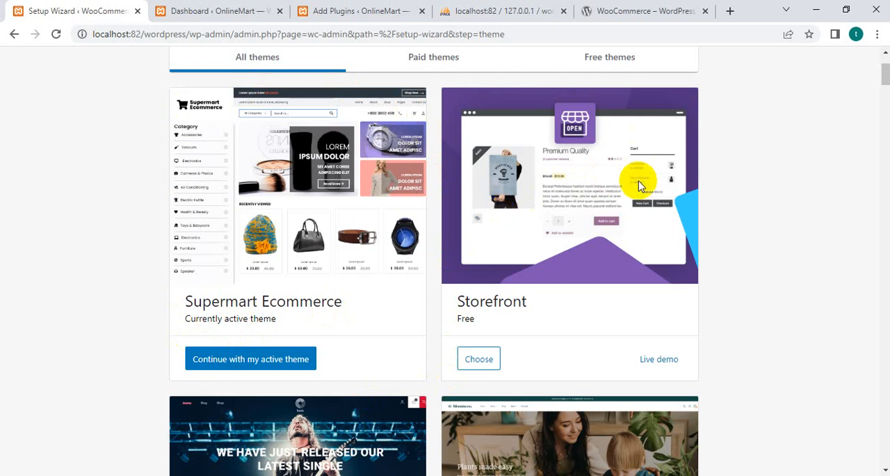
pyautogui.scroll(-3, 640, 183)
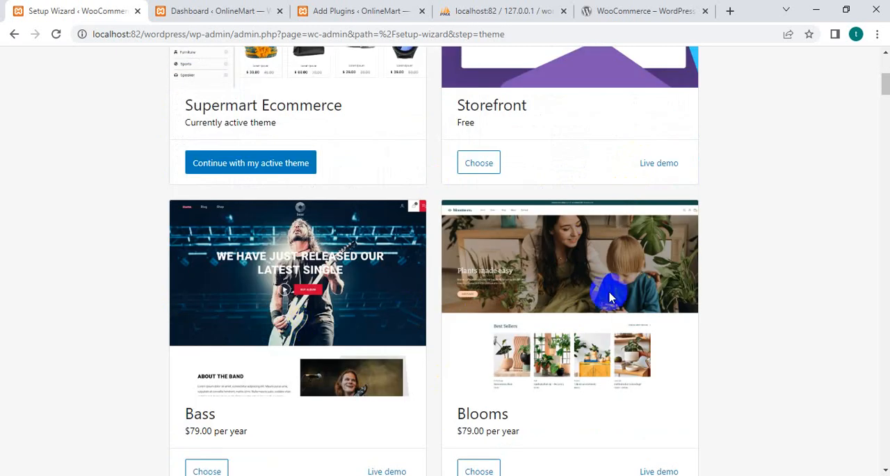
pyautogui.scroll(-3, 612, 292)
pyautogui.scroll(-3, 368, 338)
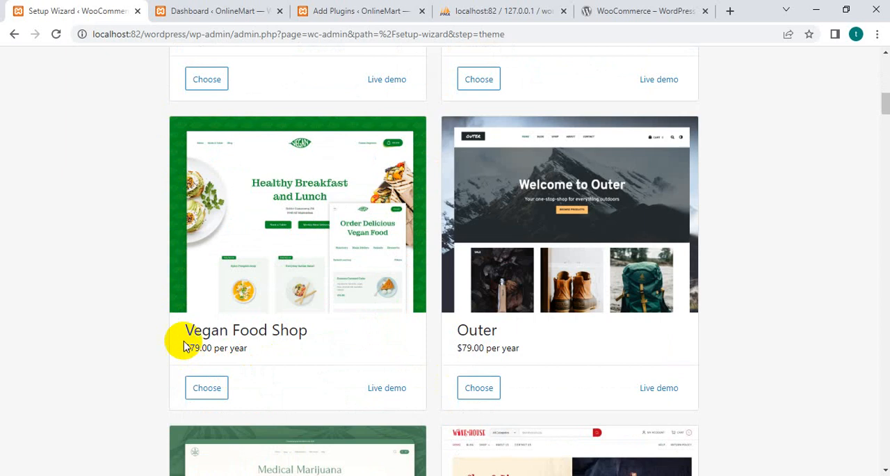
pyautogui.scroll(-4, 617, 324)
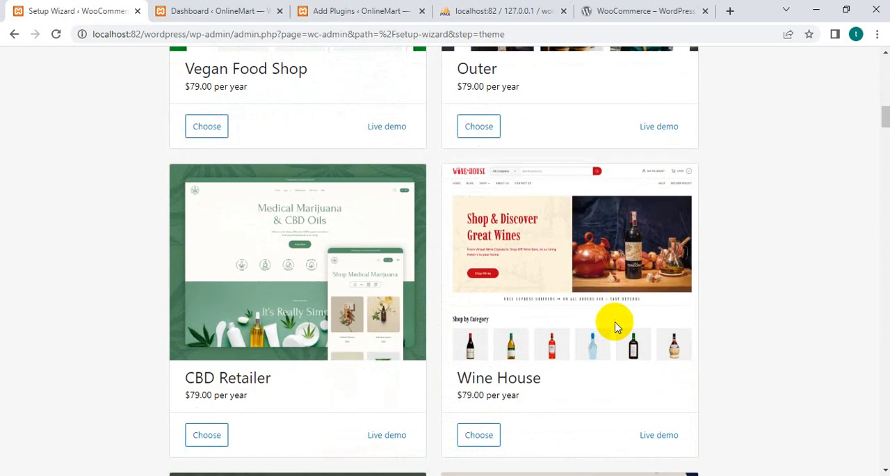
pyautogui.scroll(-2, 409, 334)
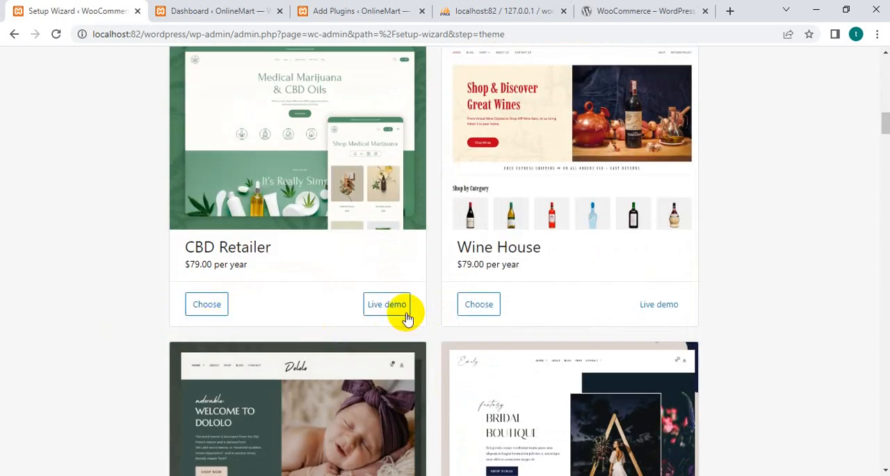
pyautogui.scroll(-3, 406, 318)
pyautogui.scroll(-5, 452, 378)
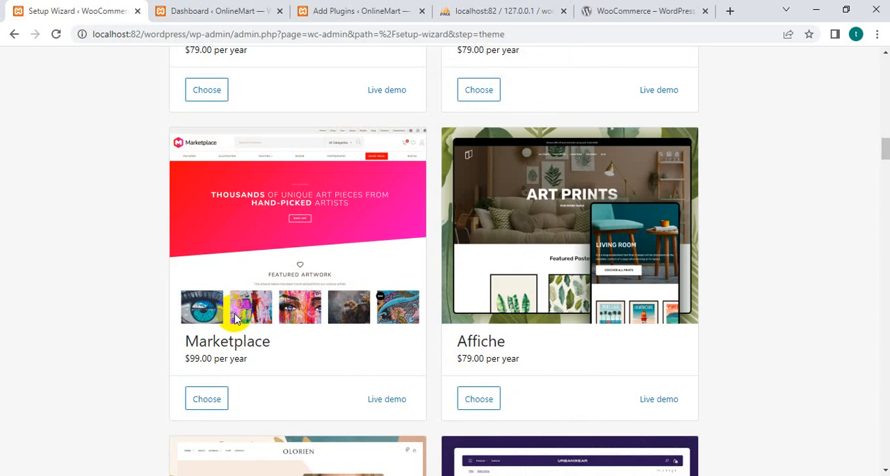
pyautogui.scroll(-6, 235, 318)
pyautogui.scroll(11, 235, 318)
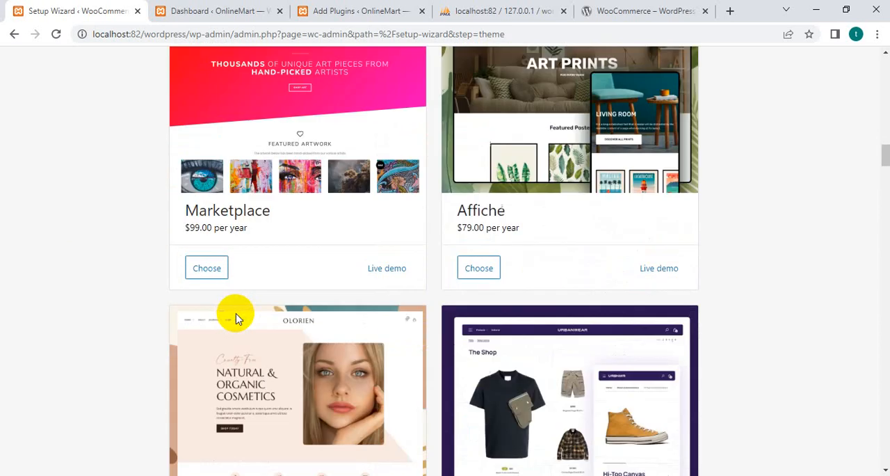
pyautogui.scroll(9, 241, 322)
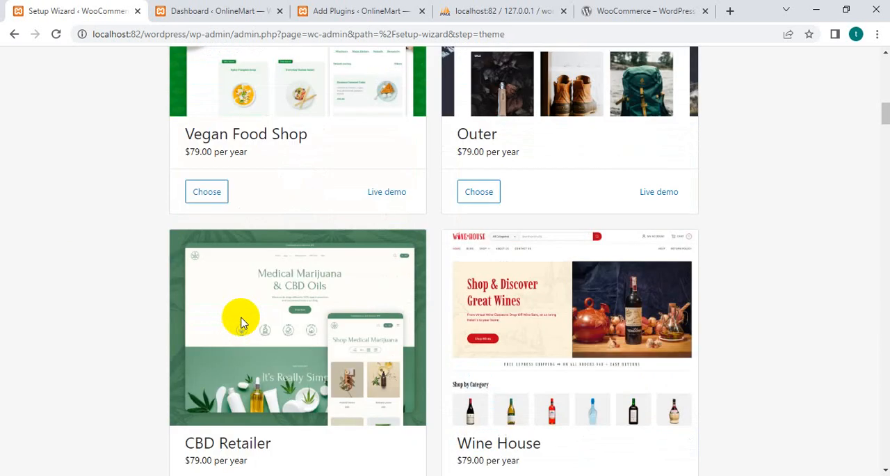
pyautogui.scroll(-1, 238, 378)
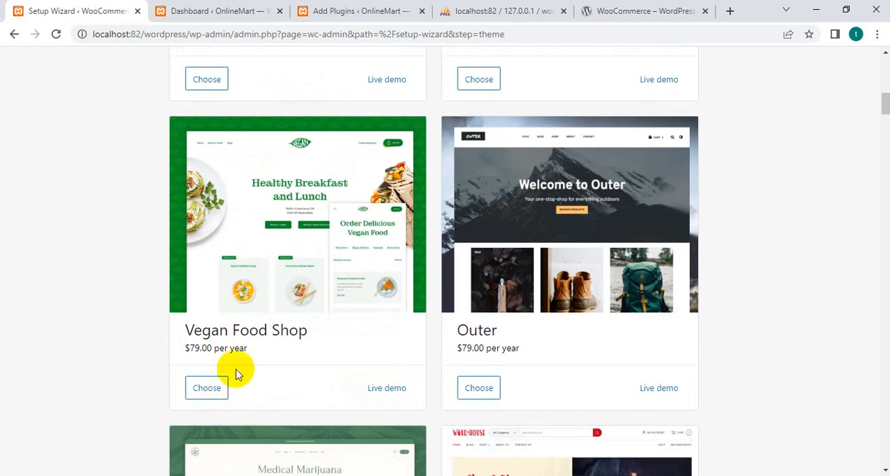
pyautogui.scroll(10, 234, 372)
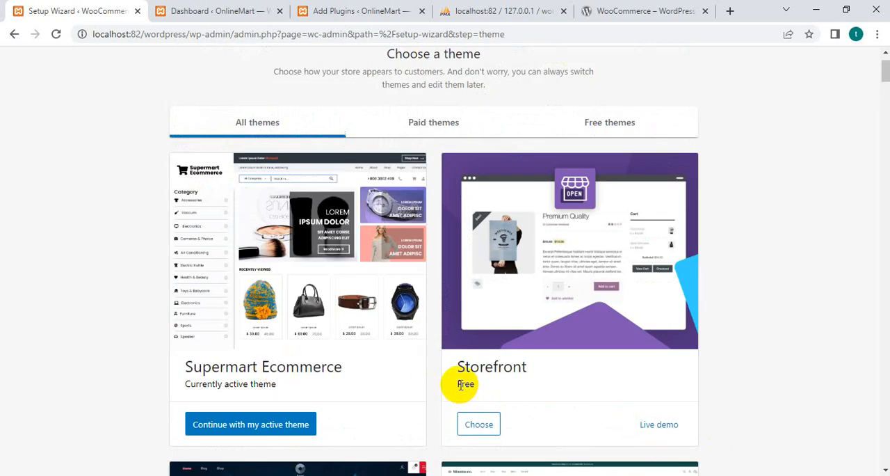
pyautogui.scroll(-5, 507, 383)
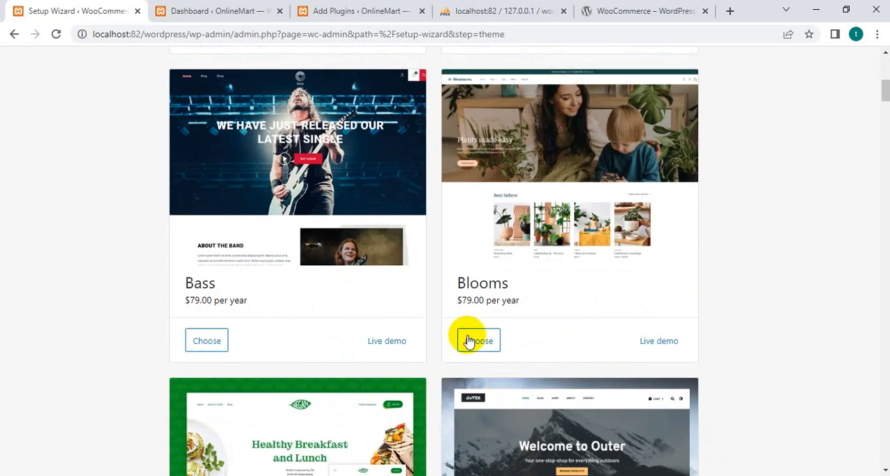
# Show only the free themes and continue the setup with the active Supermart Ecommerce theme.
pyautogui.scroll(4, 304, 334)
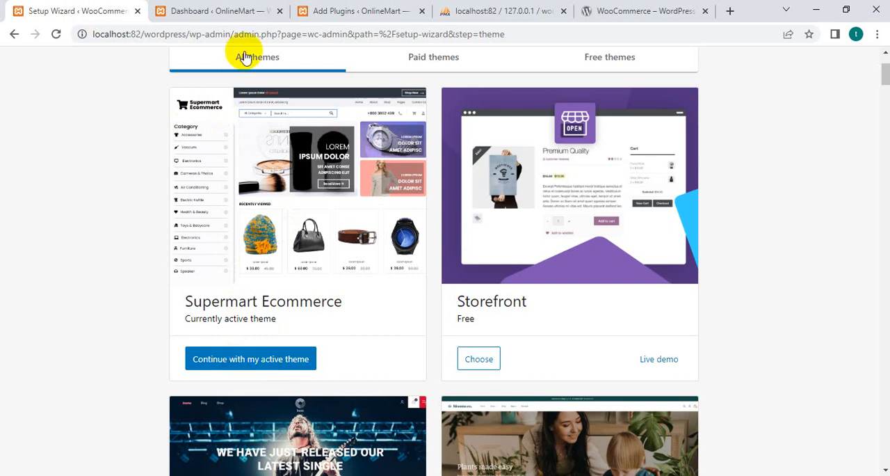
pyautogui.click(617, 66)
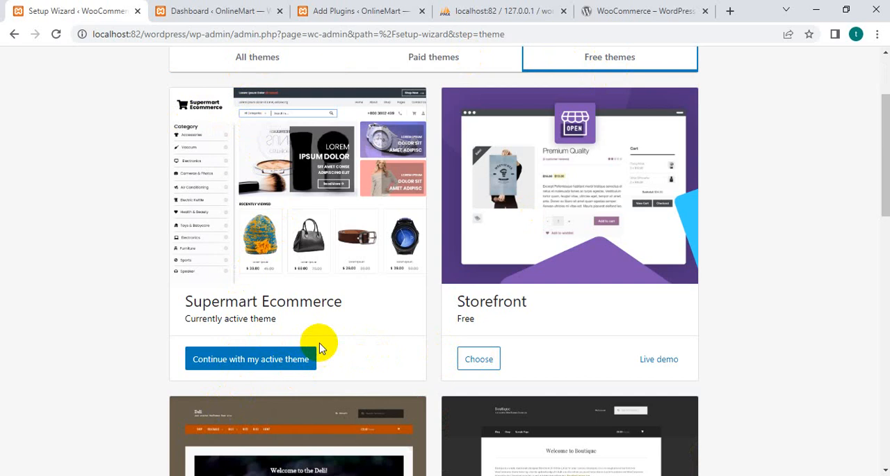
pyautogui.click(238, 360)
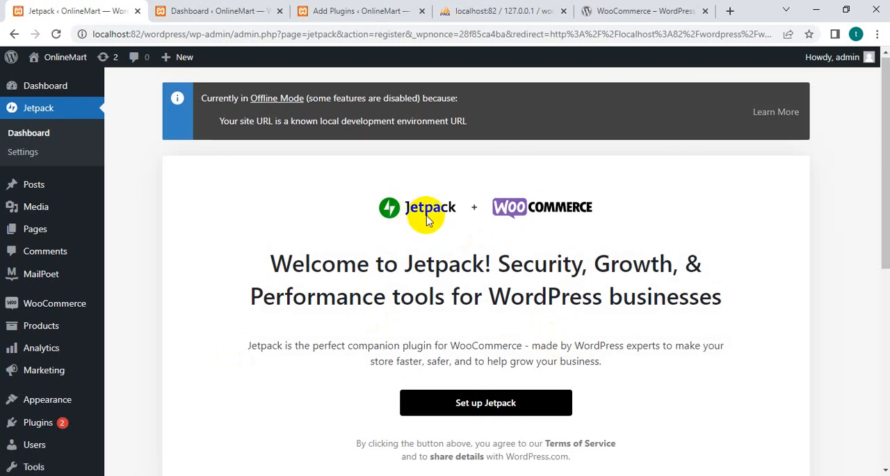
# Review the security, performance and growth tools on the Jetpack welcome page and try to set up Jetpack.
pyautogui.scroll(-2, 427, 217)
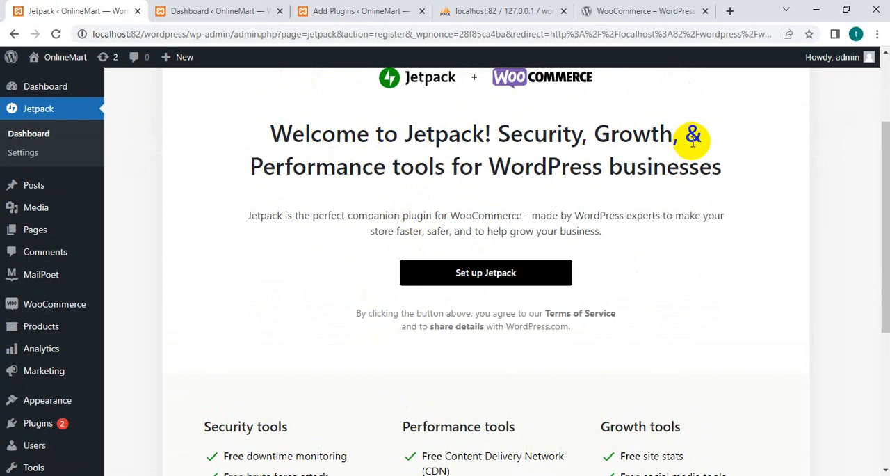
pyautogui.scroll(-4, 612, 209)
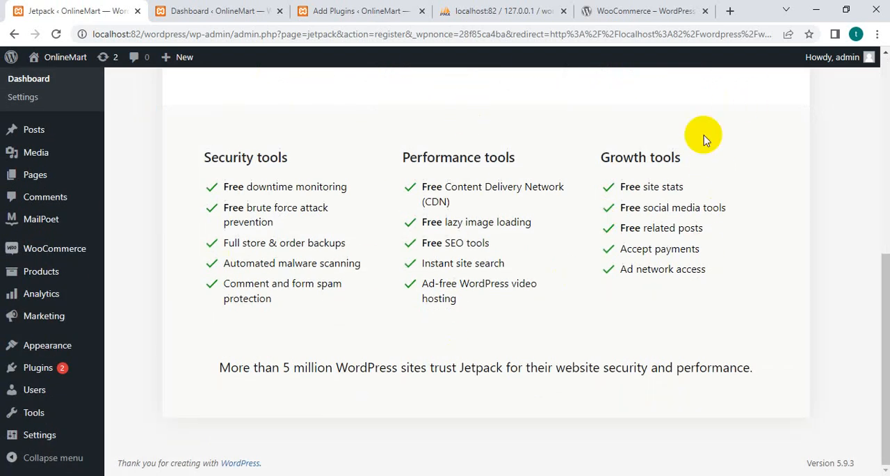
pyautogui.scroll(4, 173, 195)
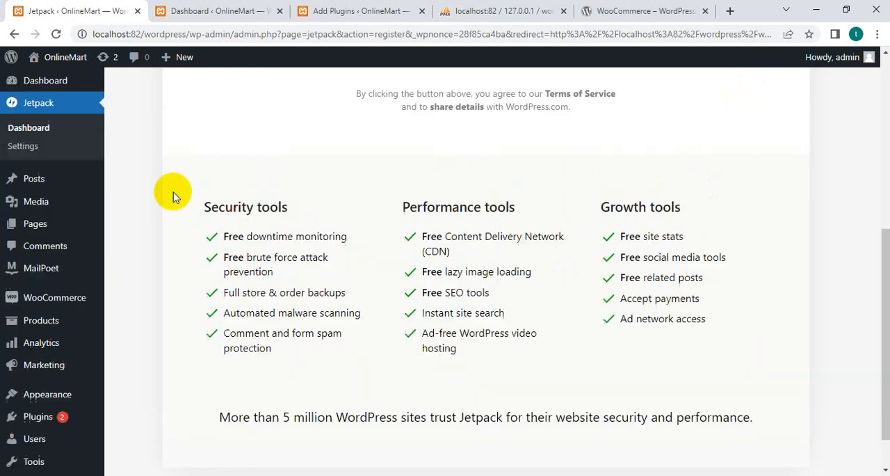
pyautogui.click(515, 274)
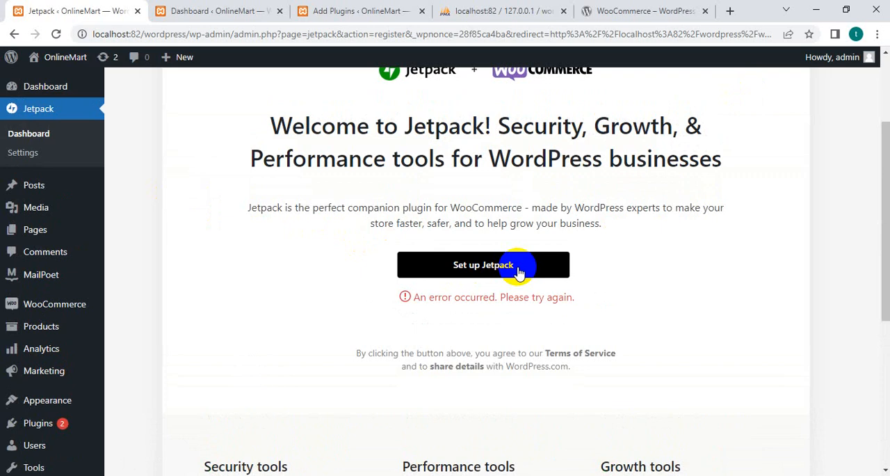
pyautogui.scroll(-5, 433, 286)
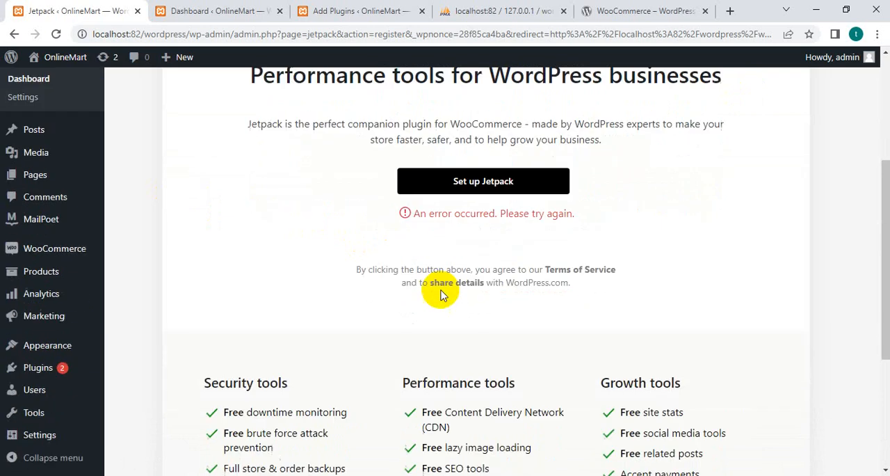
pyautogui.scroll(5, 433, 287)
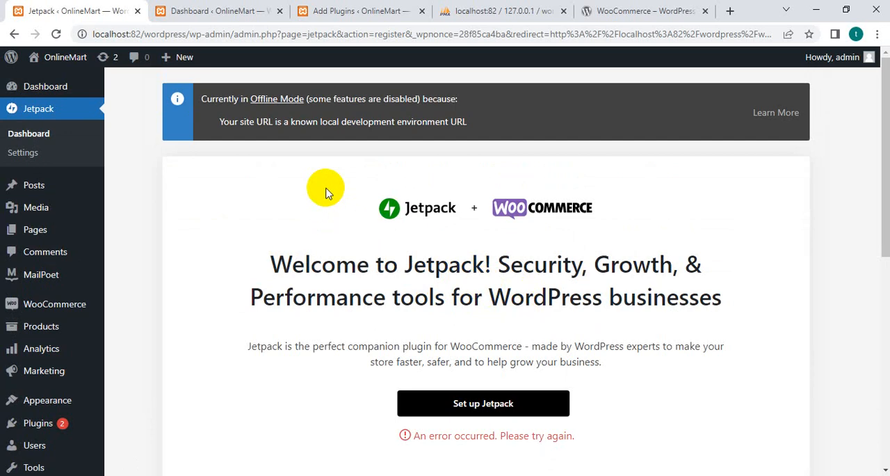
pyautogui.scroll(-4, 219, 278)
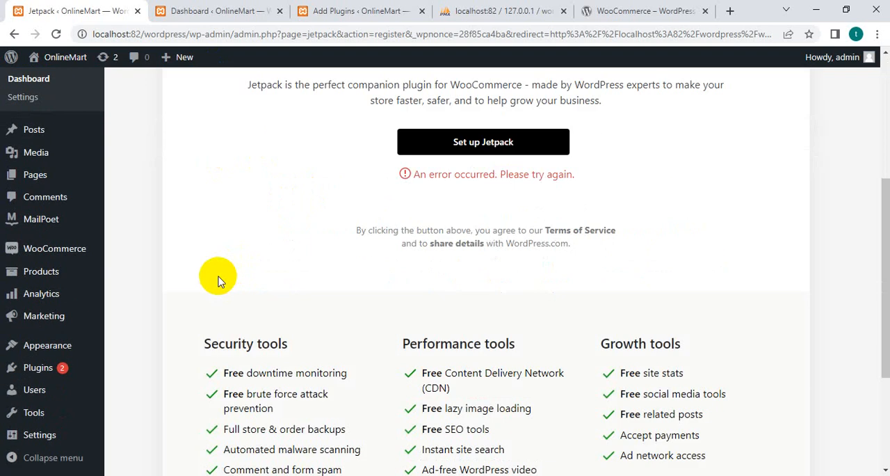
# Open the WooCommerce home page, review its setup checklist and view the options of the Add my products task.
pyautogui.click(50, 251)
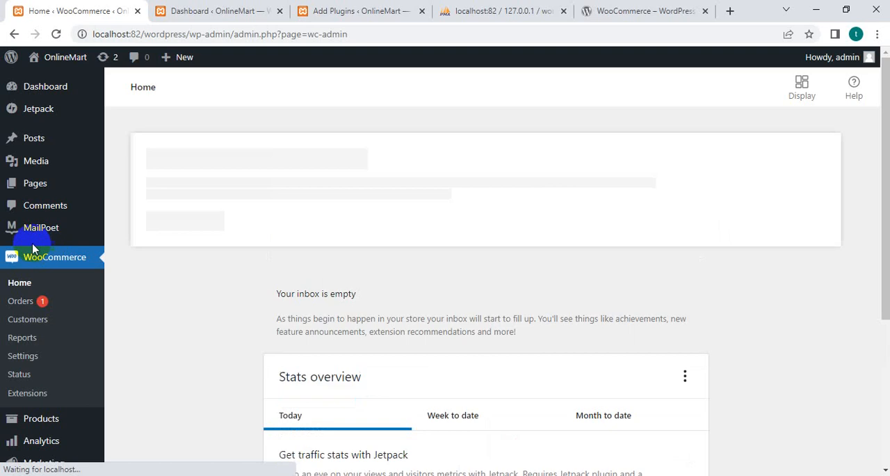
pyautogui.scroll(-5, 192, 225)
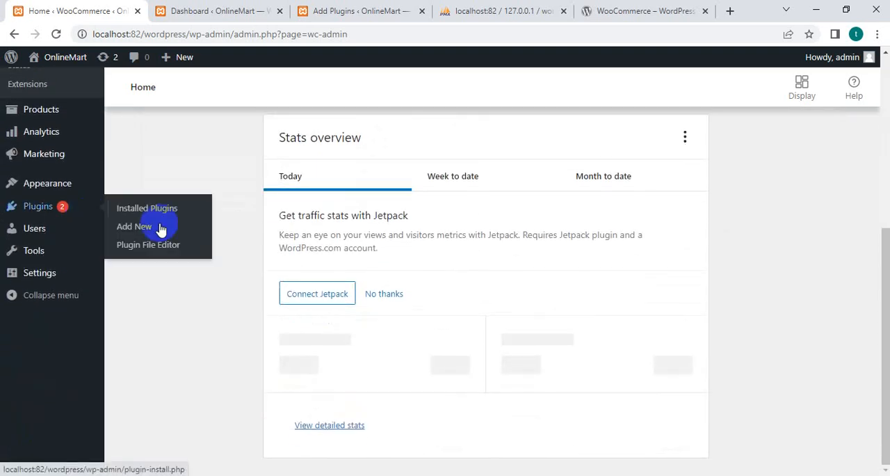
pyautogui.scroll(3, 329, 305)
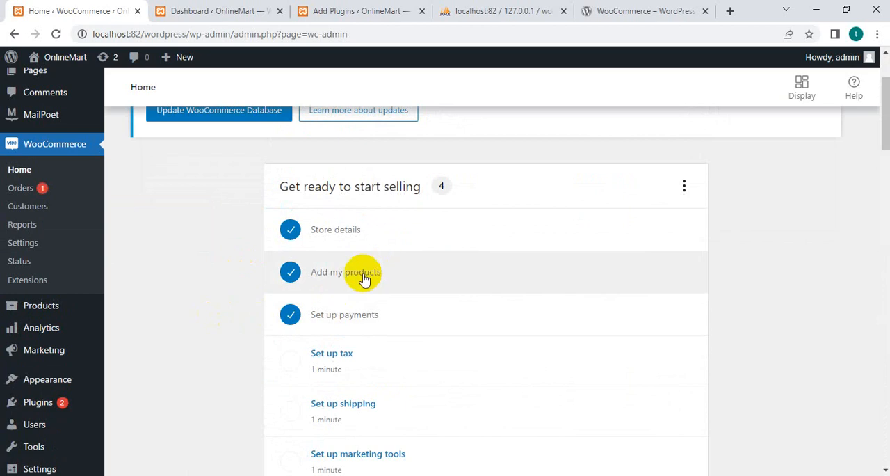
pyautogui.scroll(-1, 364, 279)
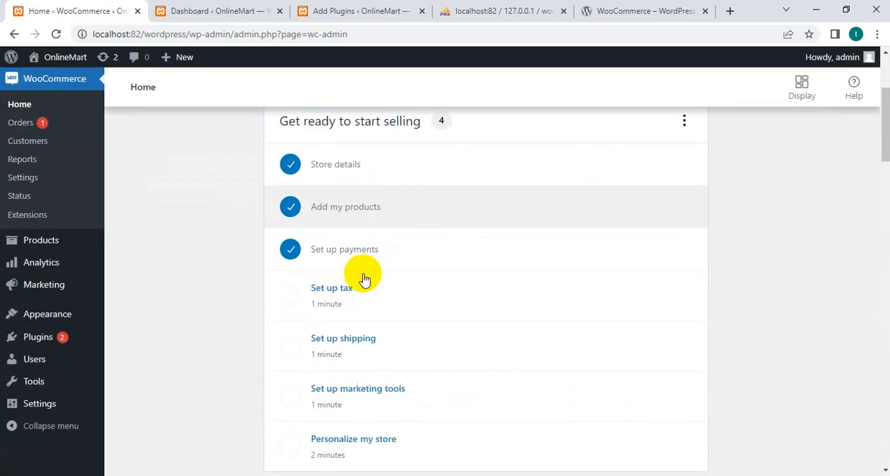
pyautogui.click(364, 203)
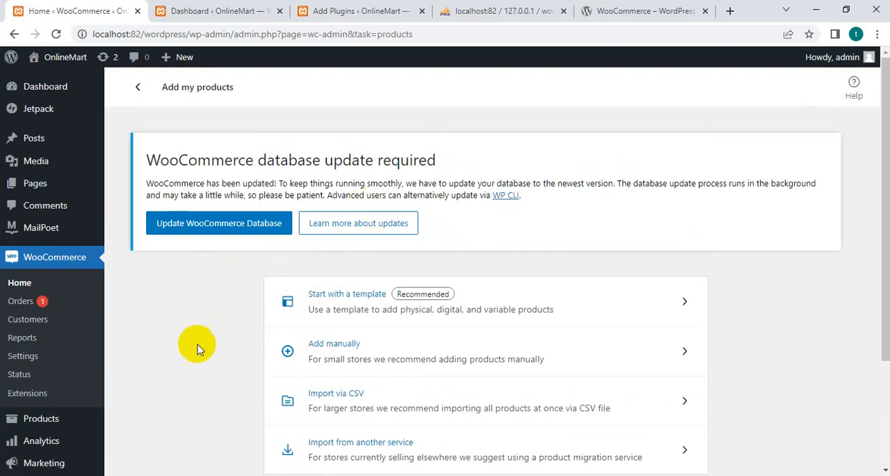
pyautogui.scroll(-2, 54, 189)
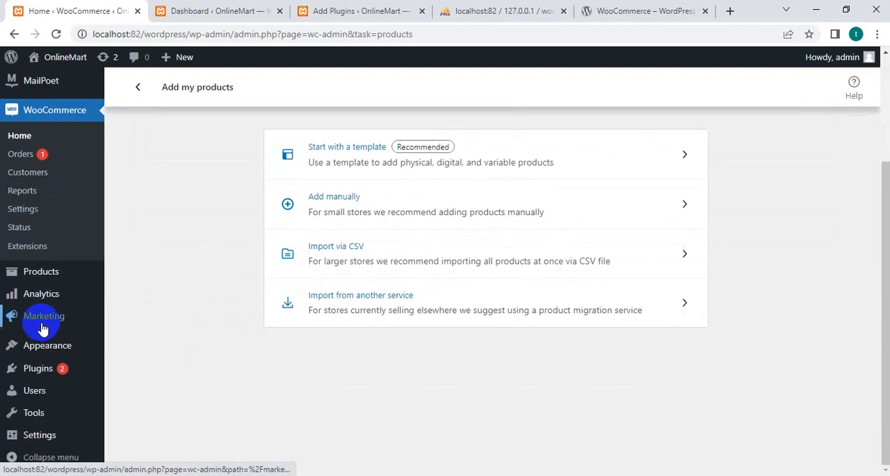
# Open the form for adding a new product and review its description editor and general price fields.
pyautogui.moveTo(40, 271)
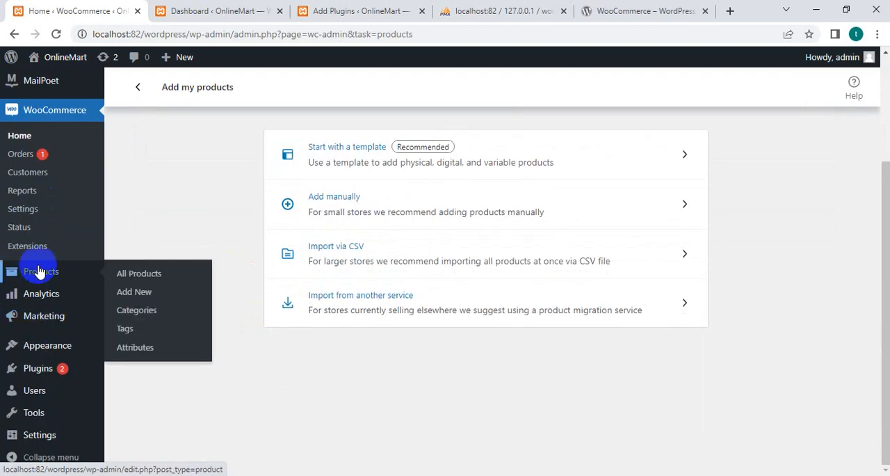
pyautogui.click(156, 277)
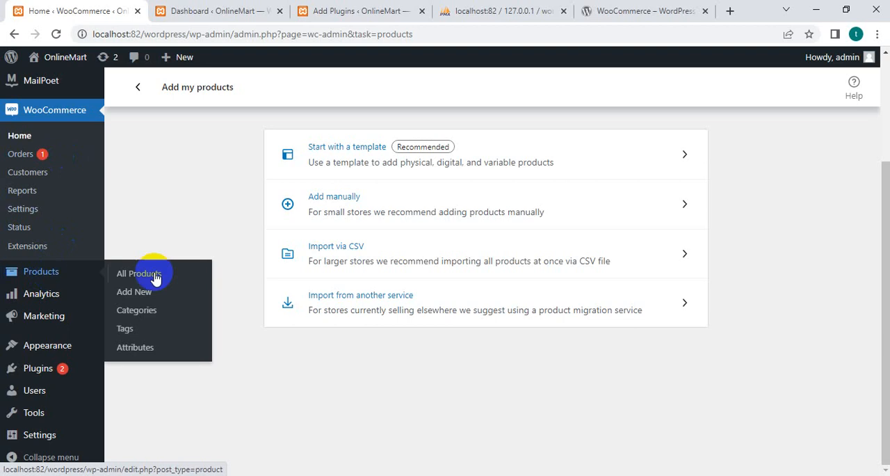
pyautogui.click(144, 295)
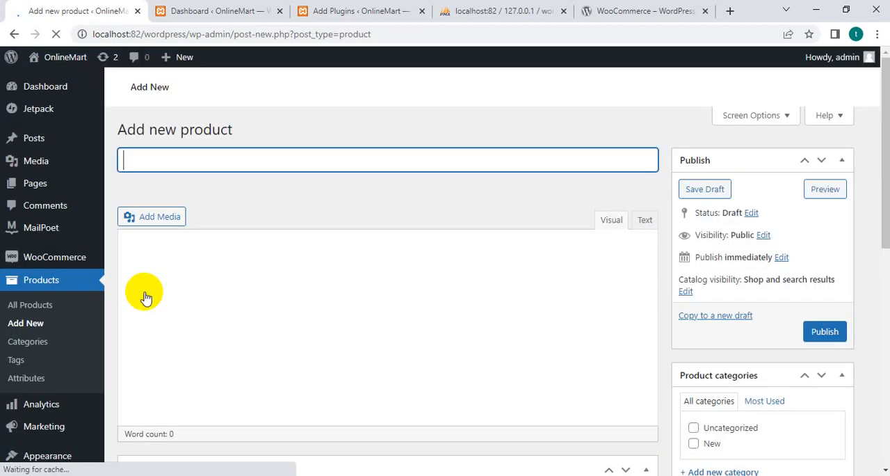
pyautogui.scroll(-4, 200, 252)
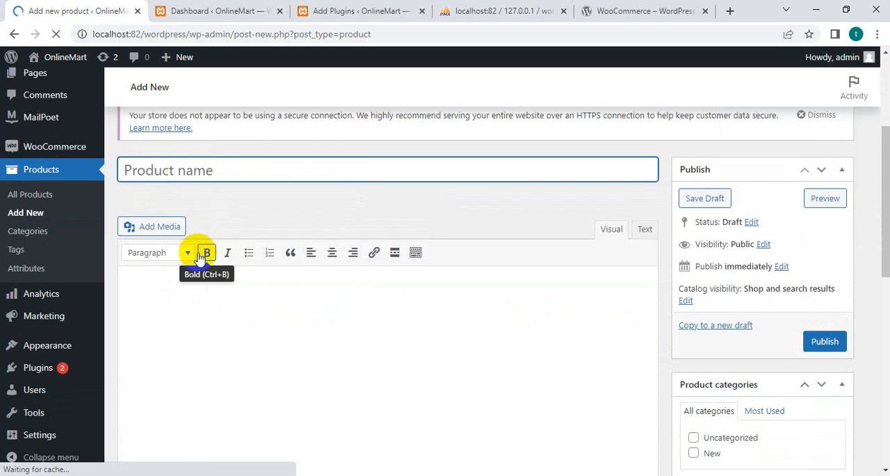
pyautogui.scroll(-6, 158, 273)
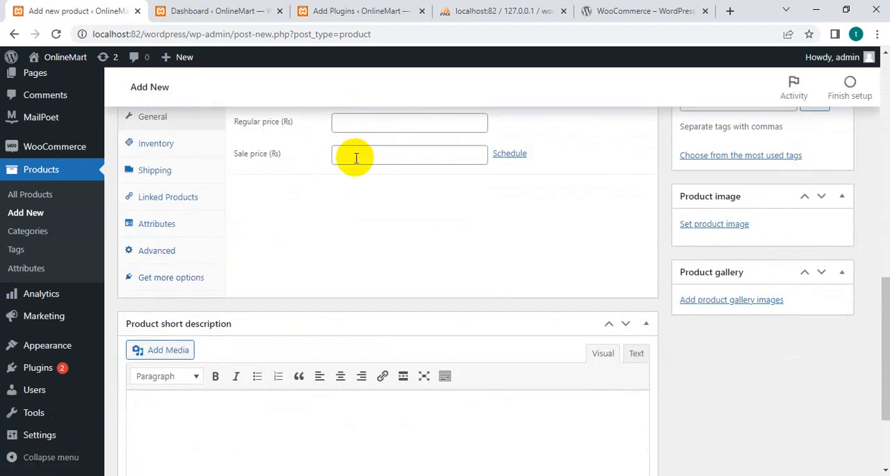
# Review the new product's Inventory, Shipping and Linked Products settings in the product data.
pyautogui.click(156, 143)
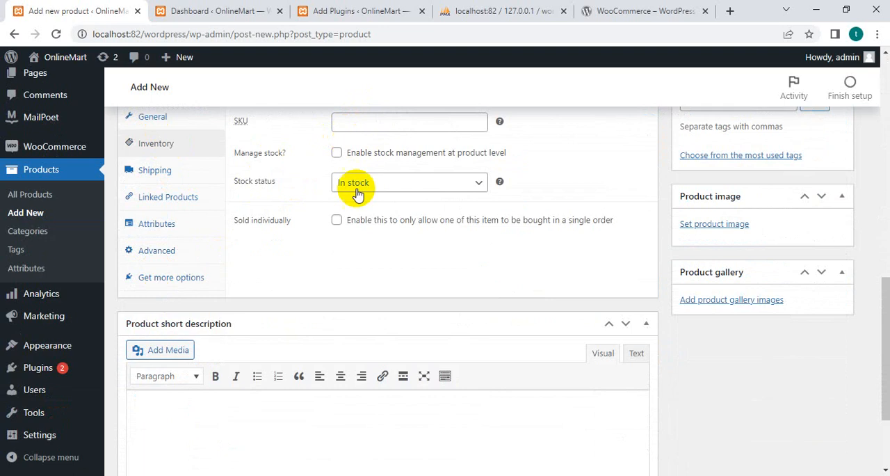
pyautogui.click(171, 171)
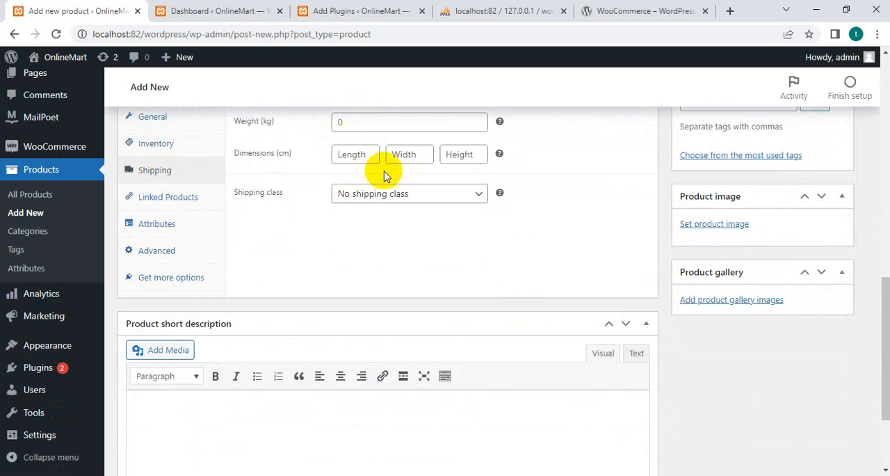
pyautogui.click(209, 198)
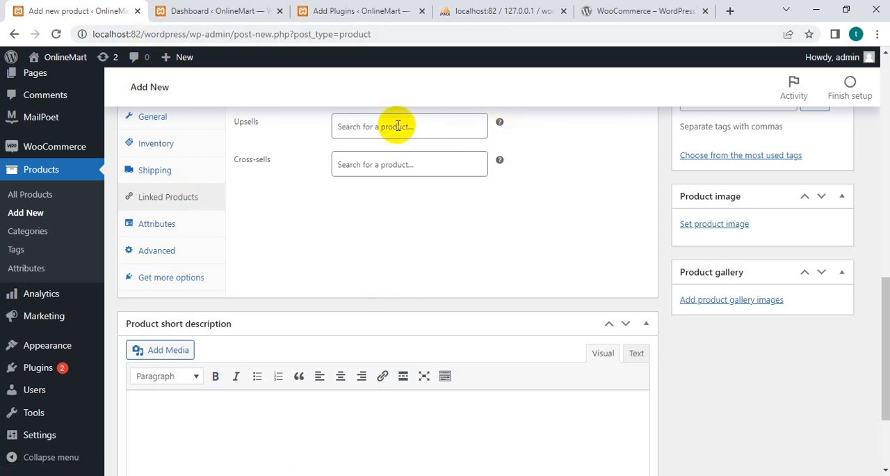
# View the new product's Attributes settings and the attribute type choices, keeping Custom product attribute.
pyautogui.click(164, 224)
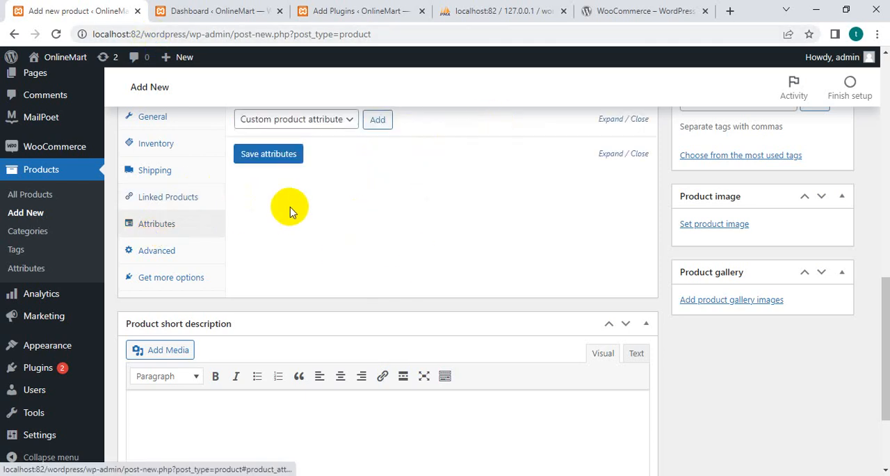
pyautogui.scroll(1, 291, 212)
pyautogui.click(343, 186)
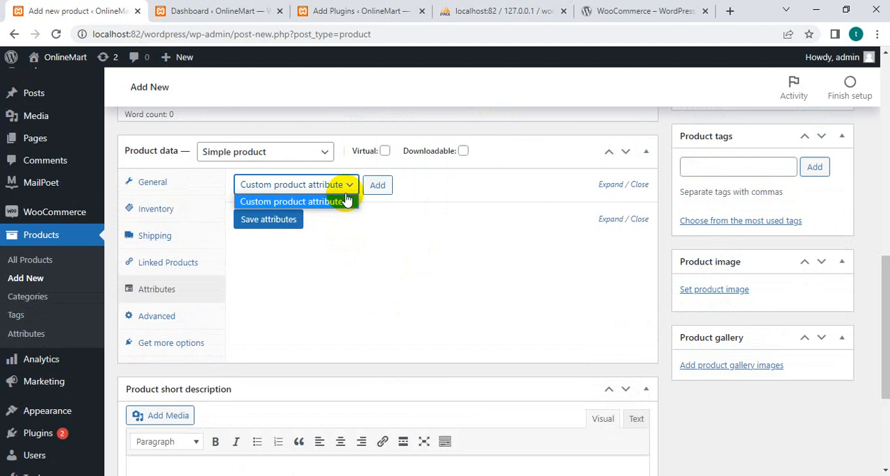
pyautogui.click(346, 201)
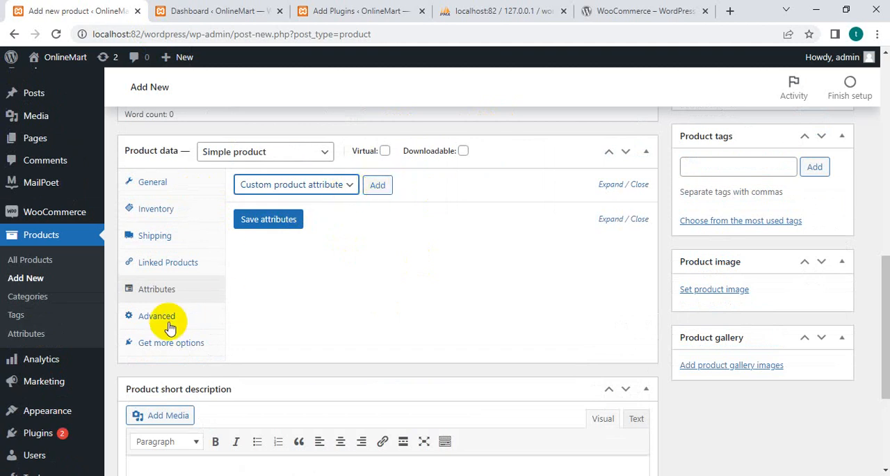
# Review the new product's Advanced settings and the recommended extensions among its additional options.
pyautogui.click(127, 320)
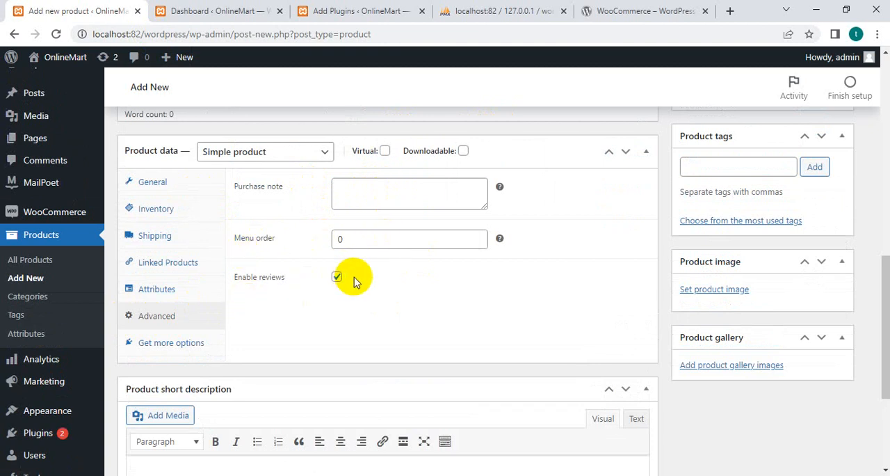
pyautogui.click(171, 343)
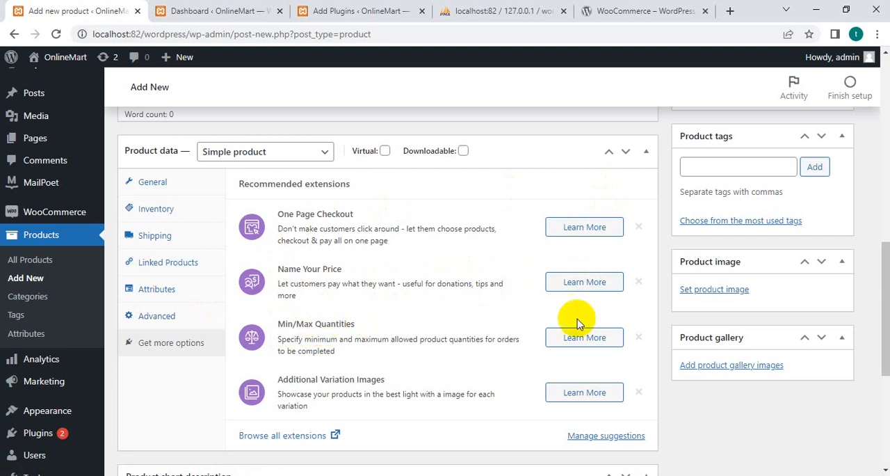
pyautogui.scroll(-1, 316, 402)
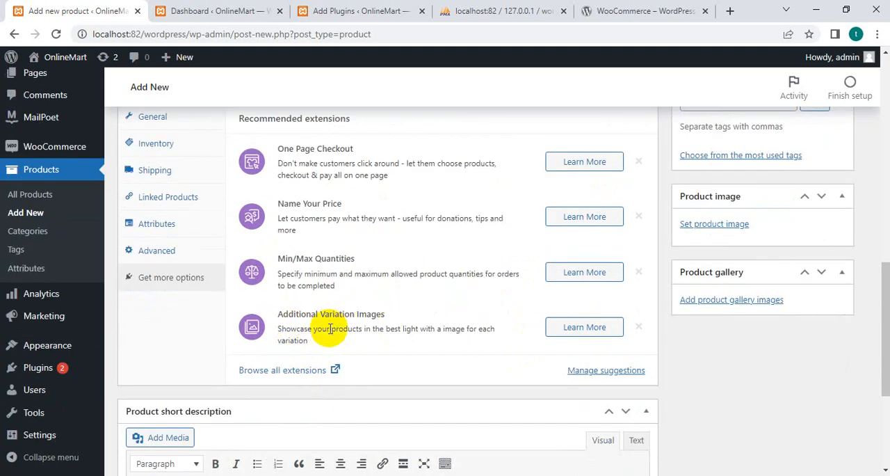
# Review the new product's short description, image, gallery, tags, categories and publishing sections.
pyautogui.scroll(-3, 328, 329)
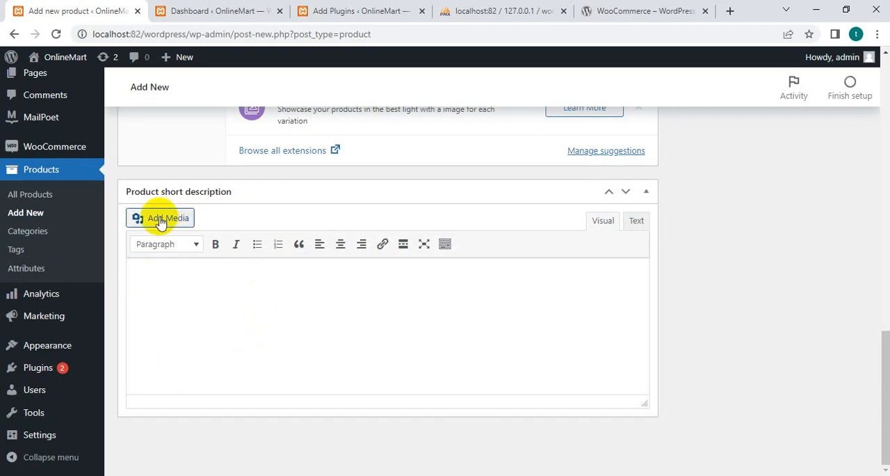
pyautogui.scroll(6, 537, 338)
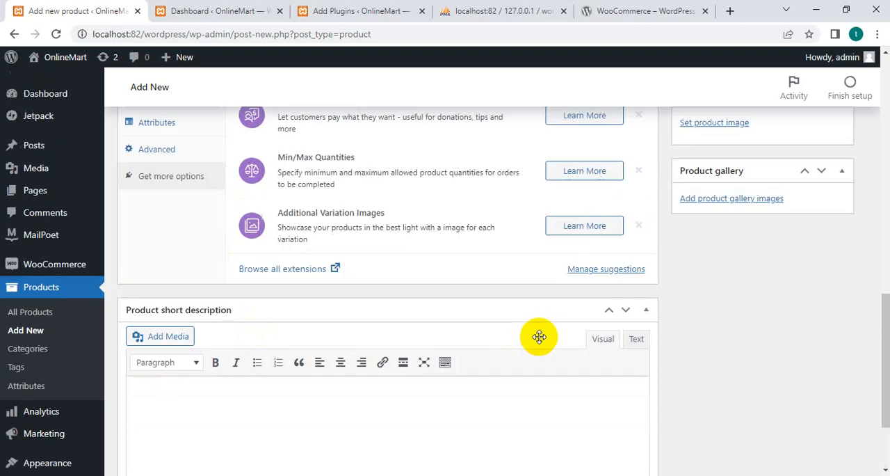
pyautogui.scroll(-2, 637, 369)
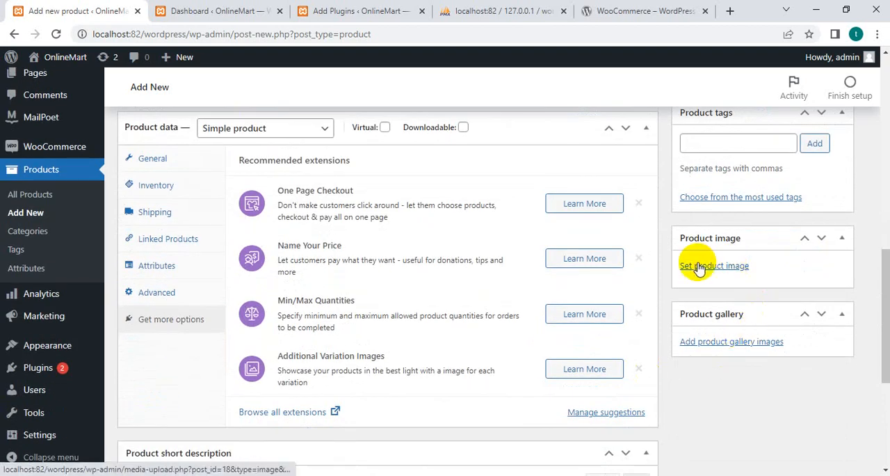
pyautogui.scroll(2, 700, 268)
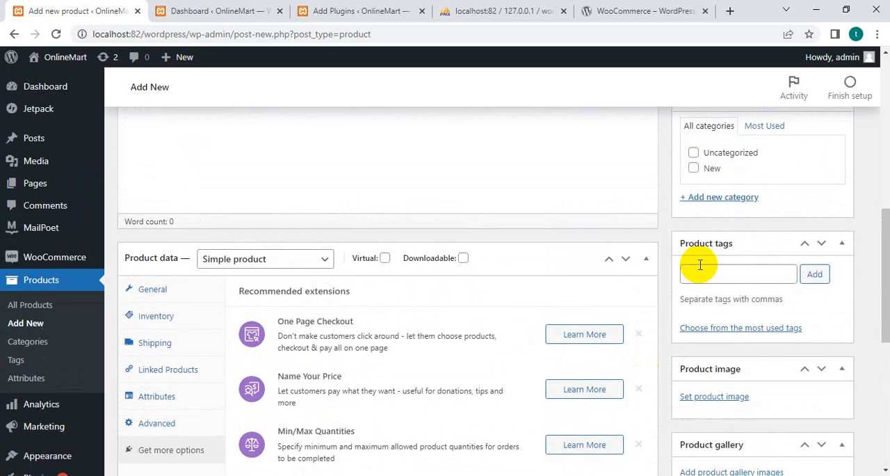
pyautogui.scroll(1, 724, 294)
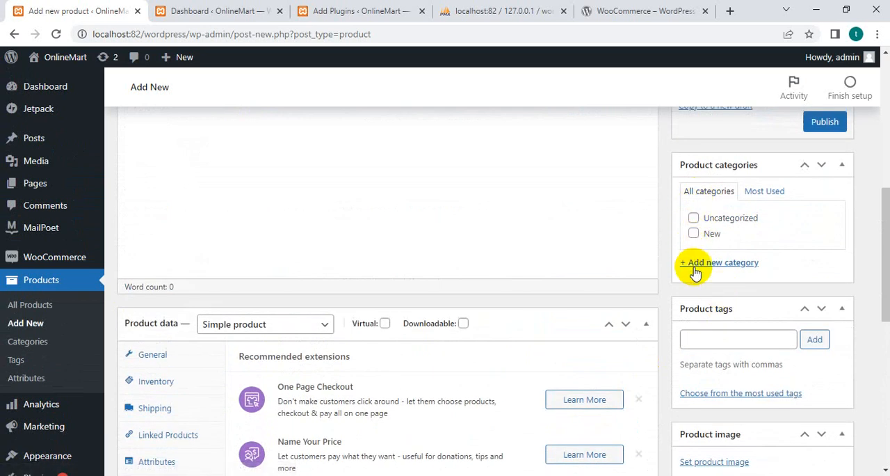
pyautogui.scroll(3, 696, 273)
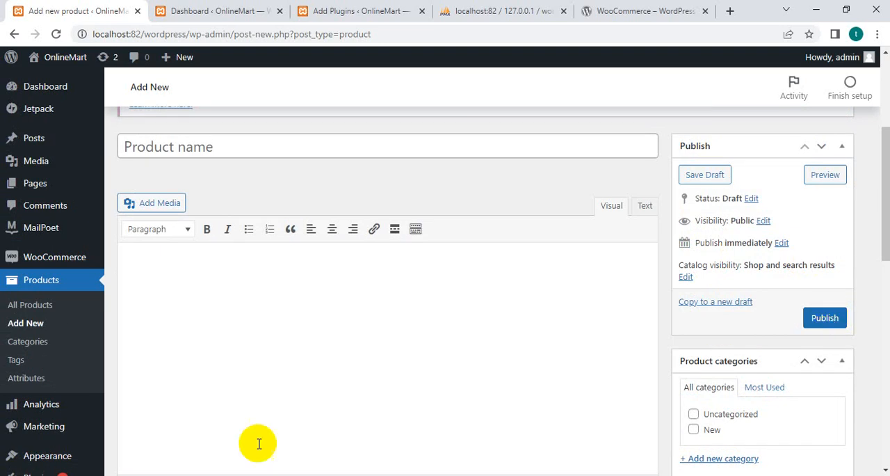
# Leave the new product form for the WooCommerce home page and open the list of all products.
pyautogui.click(44, 260)
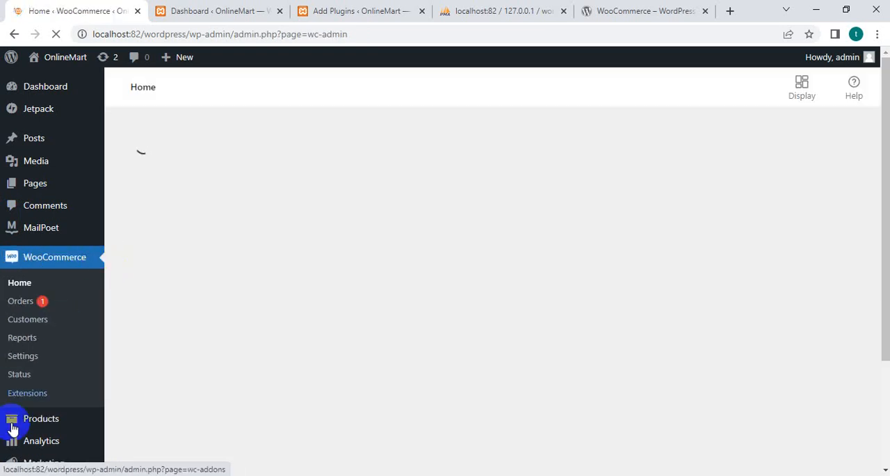
pyautogui.moveTo(39, 425)
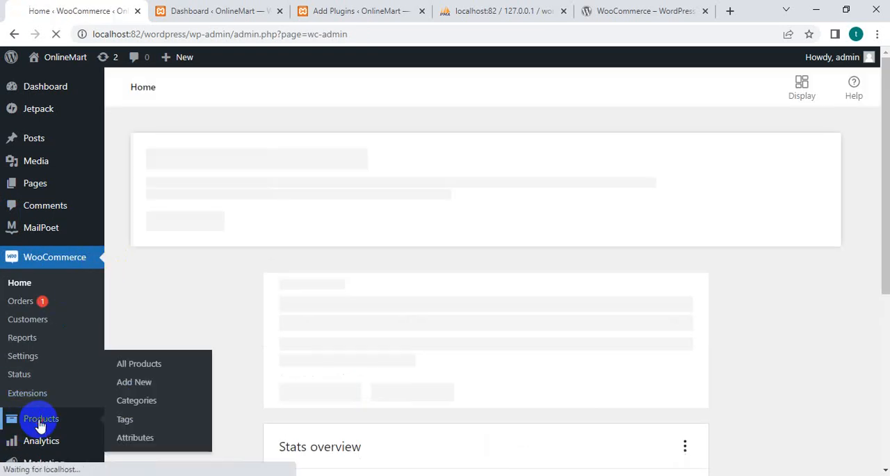
pyautogui.click(149, 366)
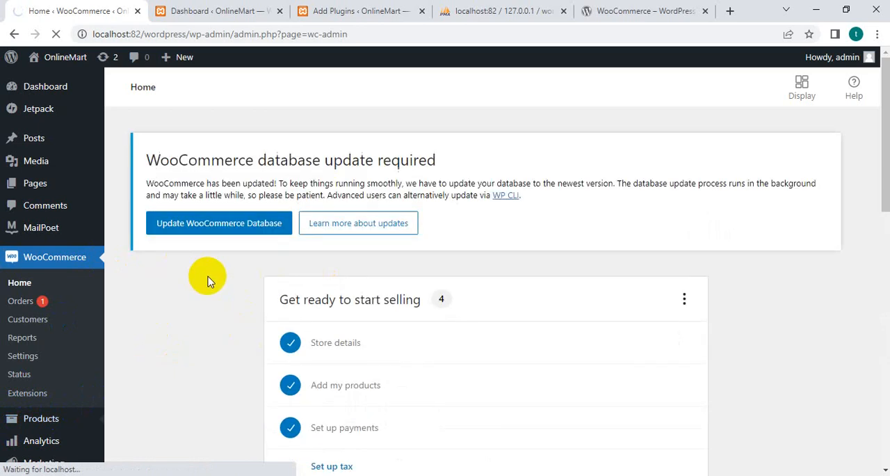
pyautogui.scroll(-2, 118, 381)
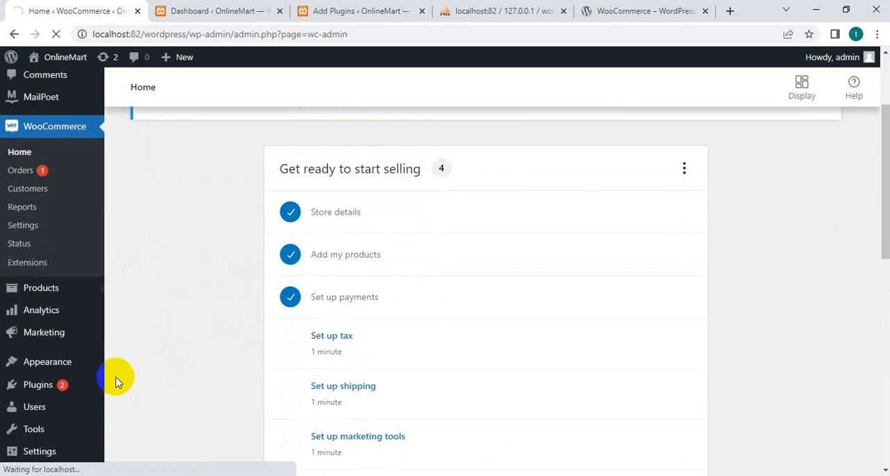
pyautogui.moveTo(50, 317)
pyautogui.moveTo(58, 292)
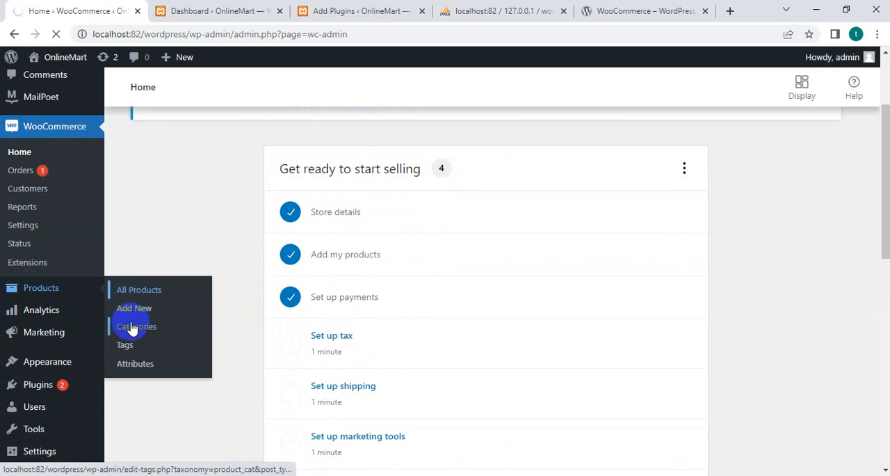
pyautogui.click(143, 298)
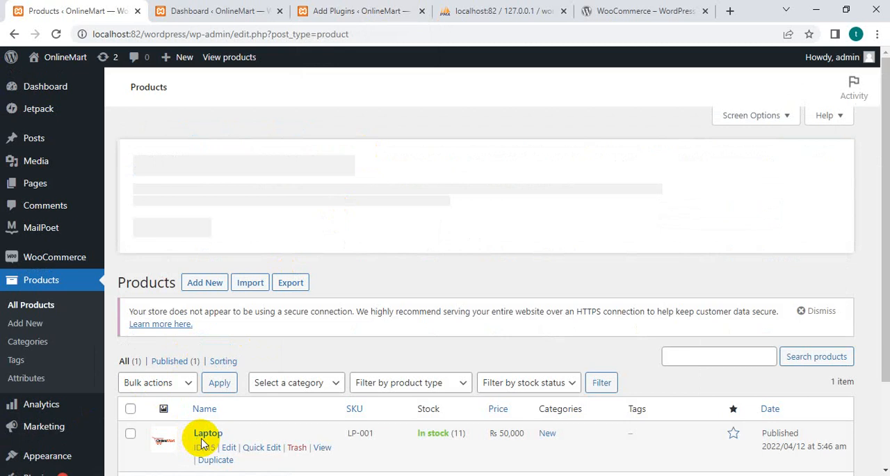
# Open the existing Laptop product for editing and review its name and main description.
pyautogui.scroll(-1, 209, 431)
pyautogui.click(229, 384)
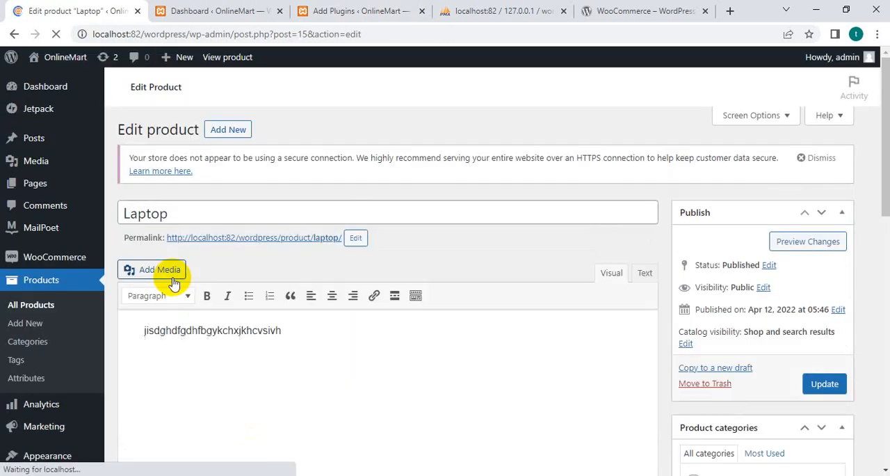
pyautogui.moveTo(187, 362); pyautogui.dragTo(84, 367)
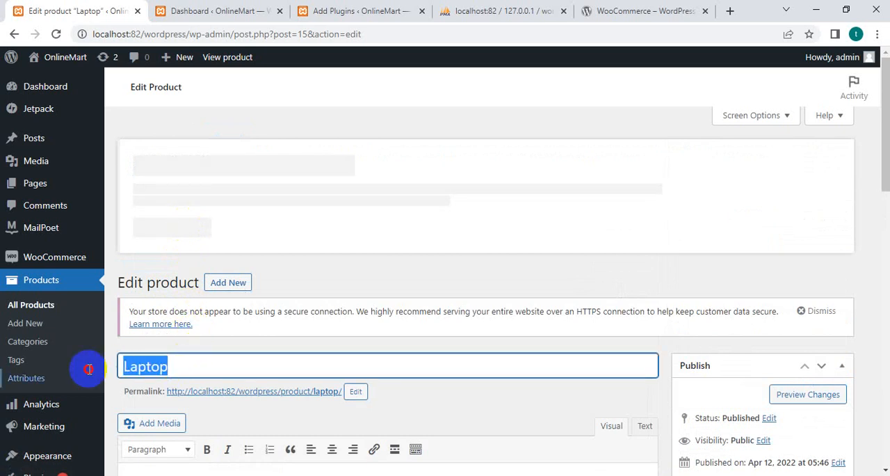
pyautogui.scroll(-3, 425, 368)
pyautogui.scroll(-1, 425, 367)
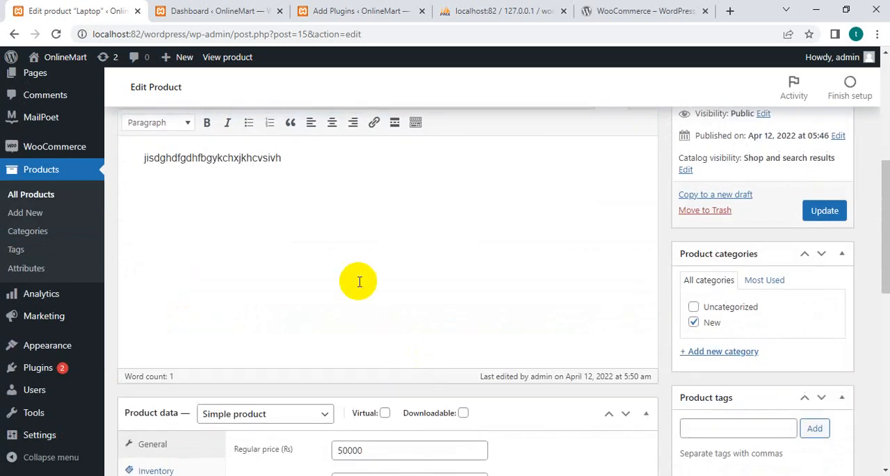
pyautogui.moveTo(308, 159); pyautogui.dragTo(89, 144)
pyautogui.moveTo(90, 146)
pyautogui.scroll(-3, 238, 248)
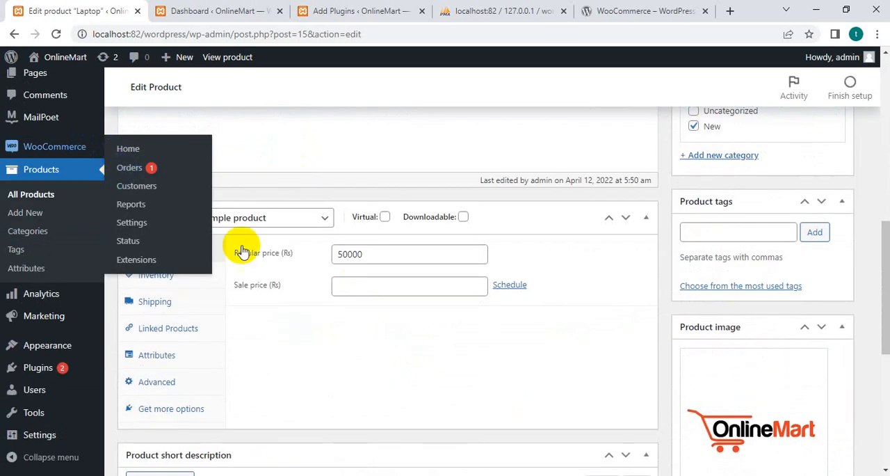
# Review the Laptop's regular price in the General settings and its SKU and stock quantity in the Inventory settings.
pyautogui.moveTo(378, 254); pyautogui.dragTo(311, 266)
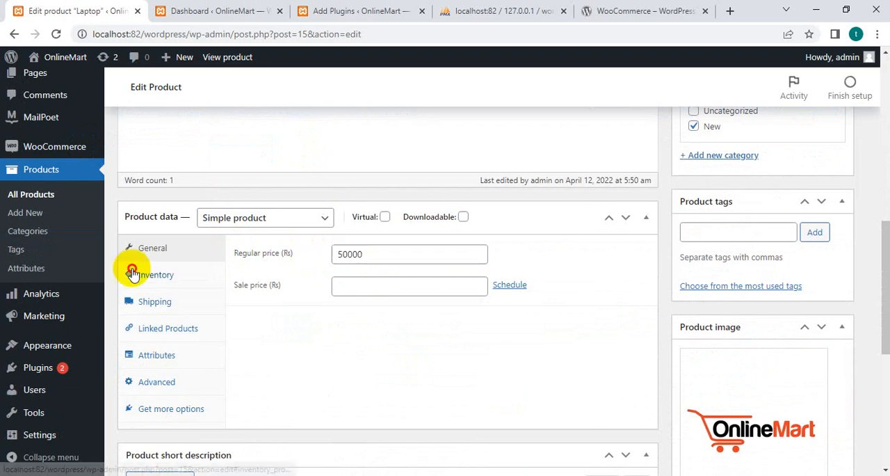
pyautogui.click(154, 273)
pyautogui.click(427, 260)
pyautogui.moveTo(427, 259); pyautogui.dragTo(325, 253)
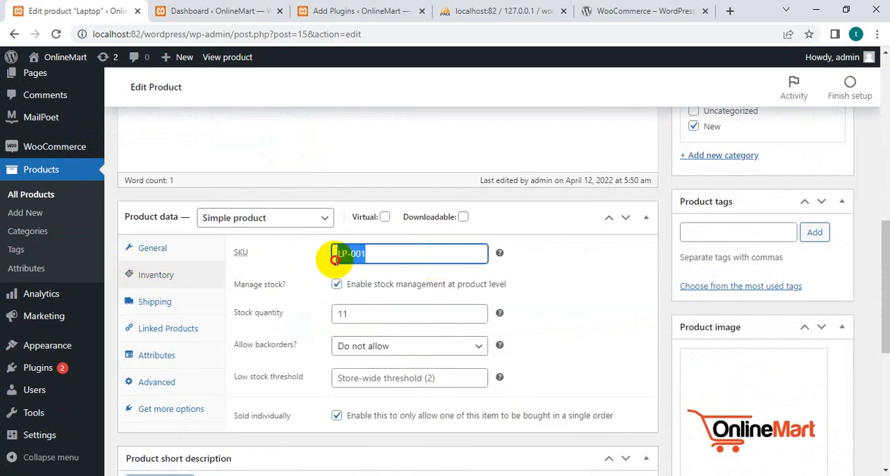
pyautogui.moveTo(363, 314); pyautogui.dragTo(310, 316)
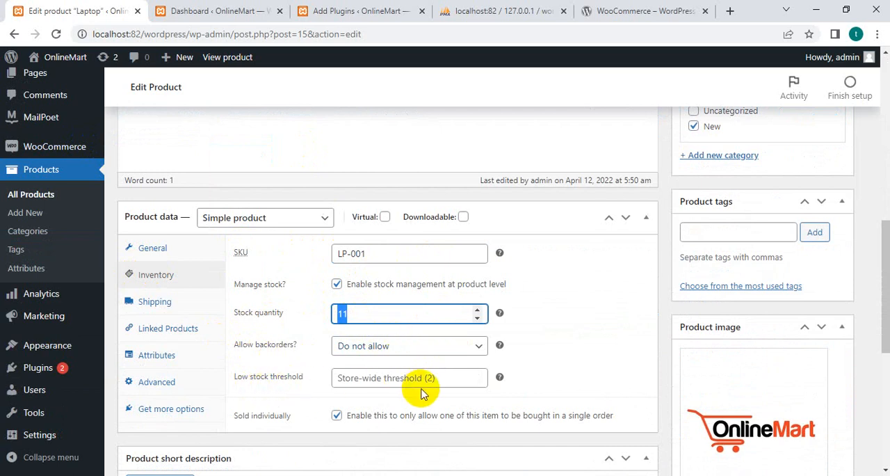
# Review the Laptop's Shipping settings, including weight, dimensions and the shipping class choices, keeping No shipping class.
pyautogui.click(155, 304)
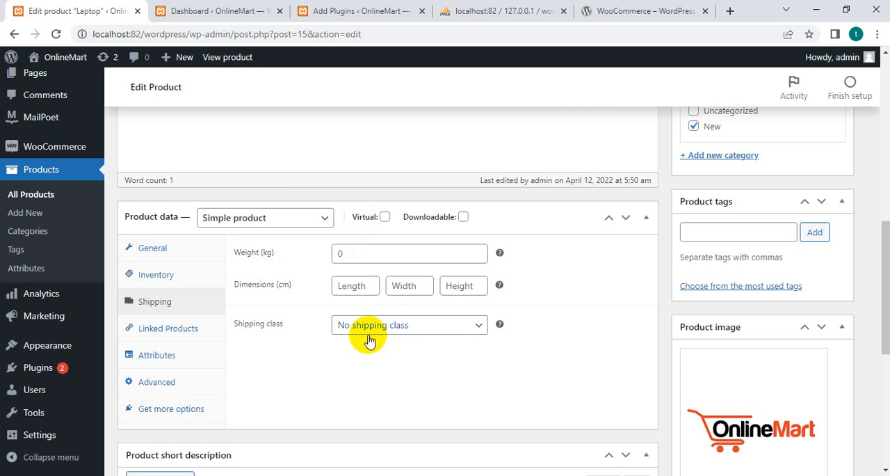
pyautogui.click(449, 330)
pyautogui.click(449, 331)
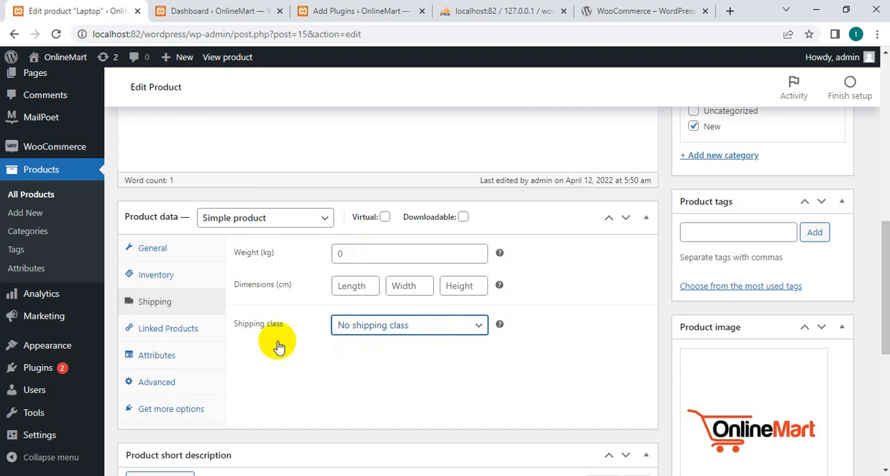
pyautogui.click(360, 263)
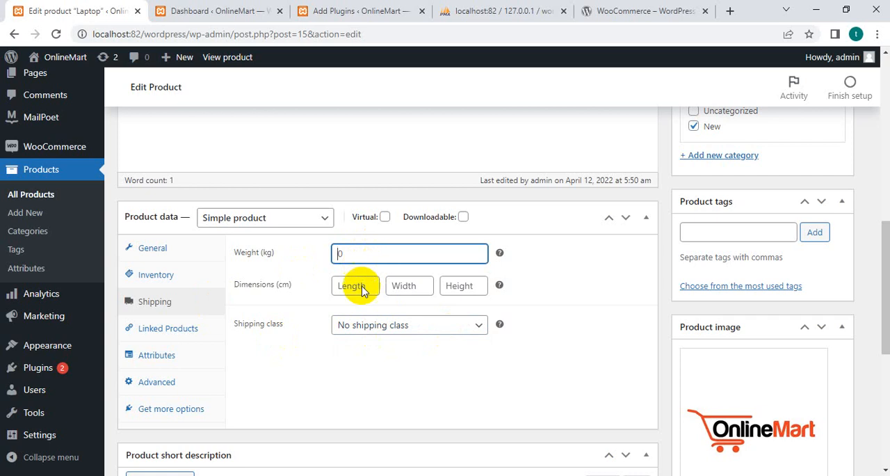
# Look through the Laptop's Linked Products, Attributes, Advanced and additional options, and return to its General settings.
pyautogui.click(175, 333)
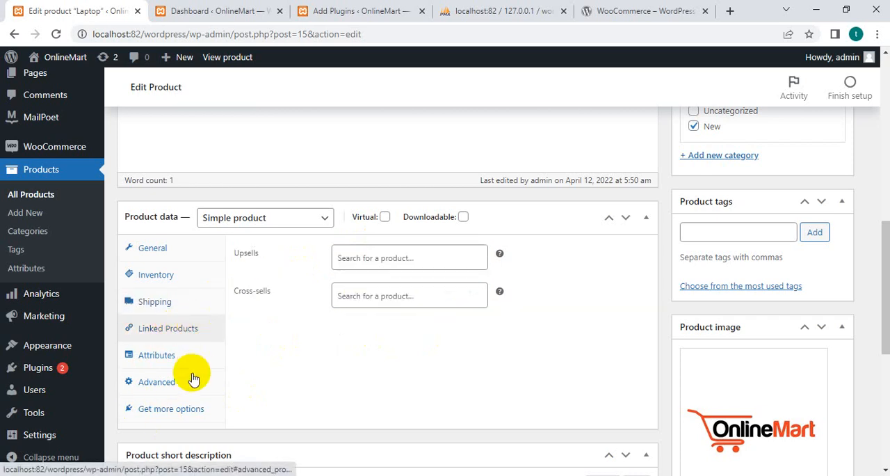
pyautogui.click(186, 354)
pyautogui.click(176, 385)
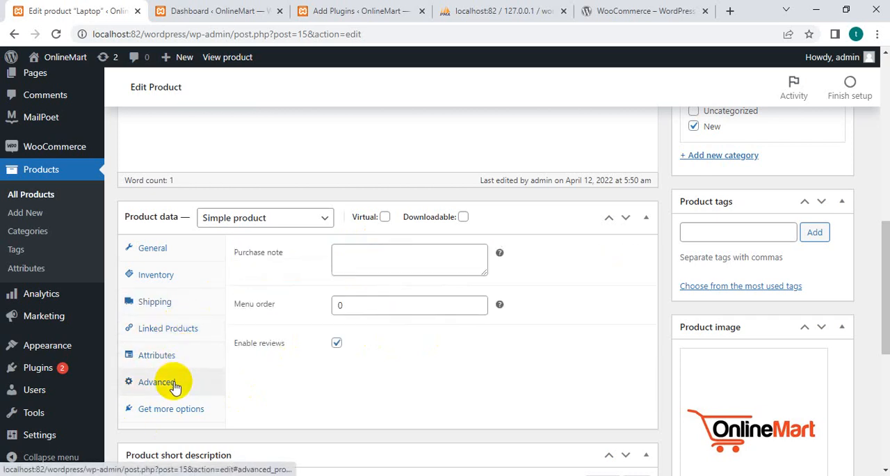
pyautogui.click(183, 416)
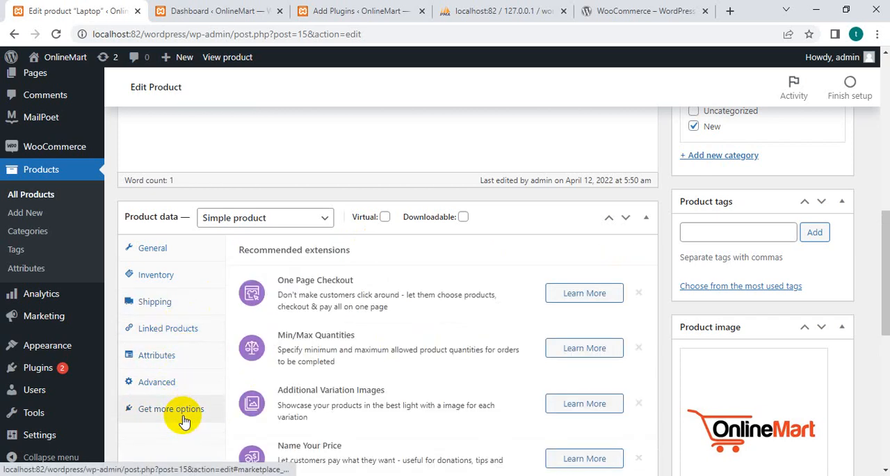
pyautogui.click(179, 302)
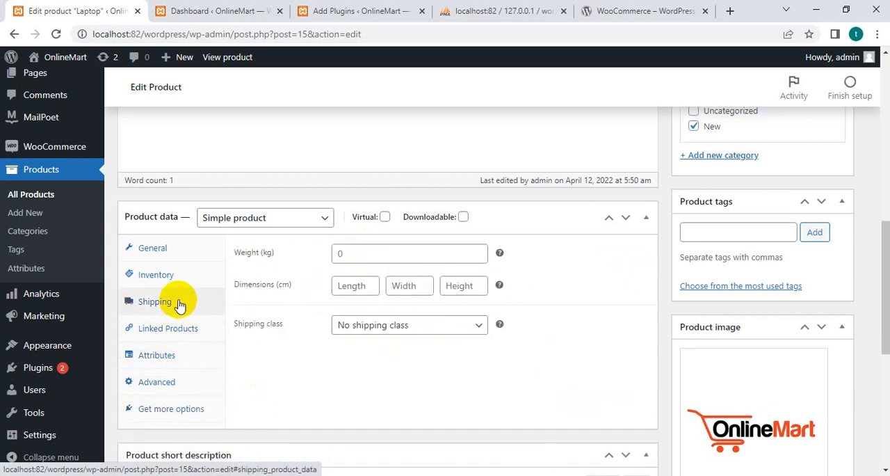
pyautogui.click(186, 276)
pyautogui.click(186, 255)
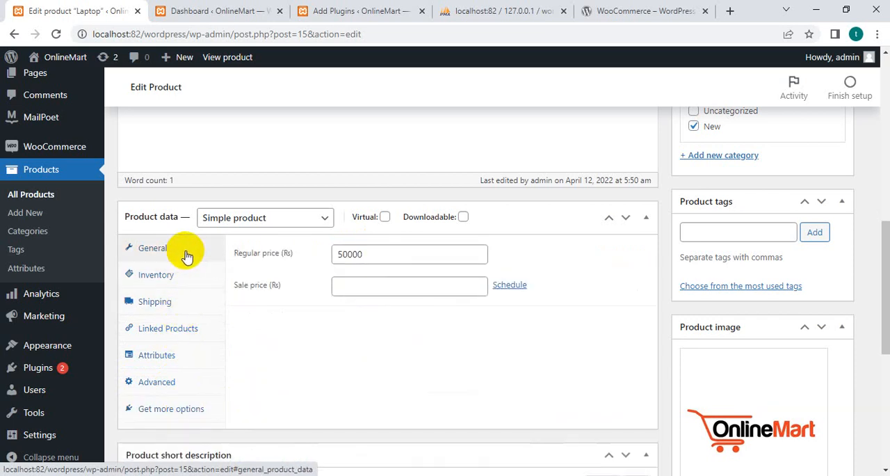
# Review the Laptop's short description, product image, gallery, tags, categories and publishing sections.
pyautogui.scroll(-4, 238, 362)
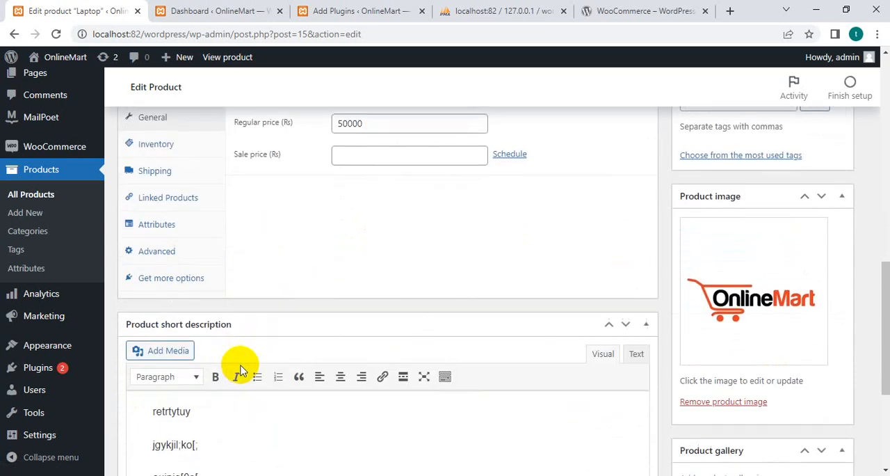
pyautogui.moveTo(144, 278); pyautogui.dragTo(229, 368)
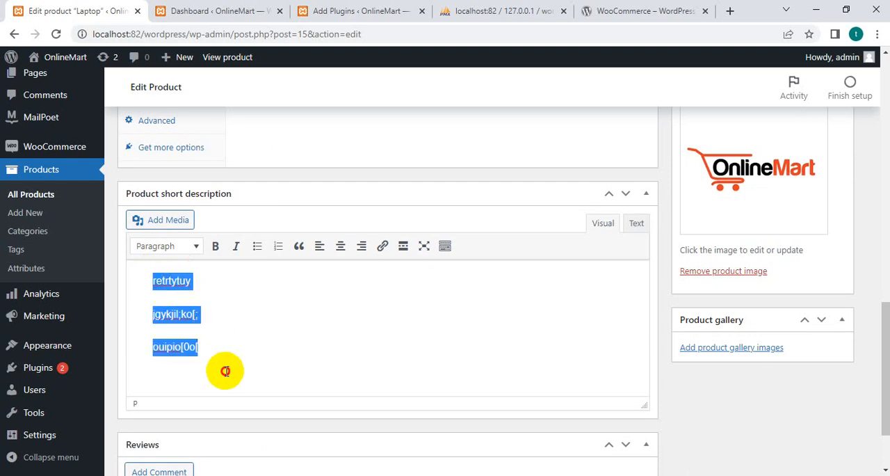
pyautogui.scroll(-2, 230, 372)
pyautogui.scroll(2, 292, 381)
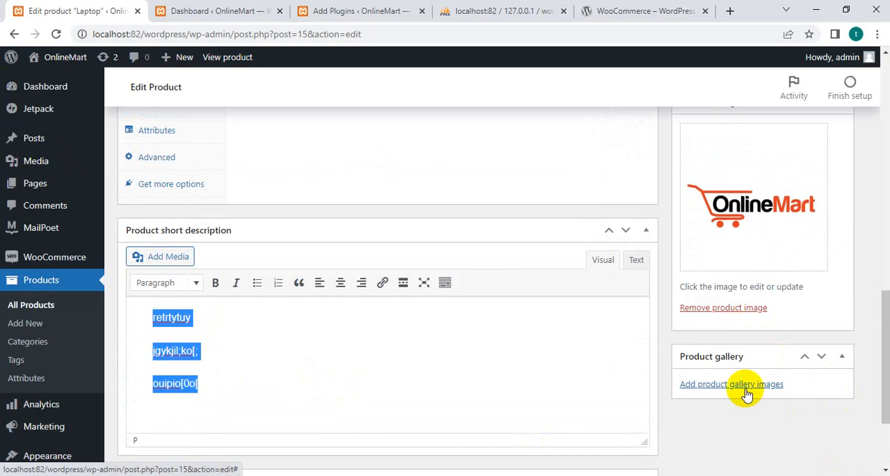
pyautogui.scroll(8, 740, 348)
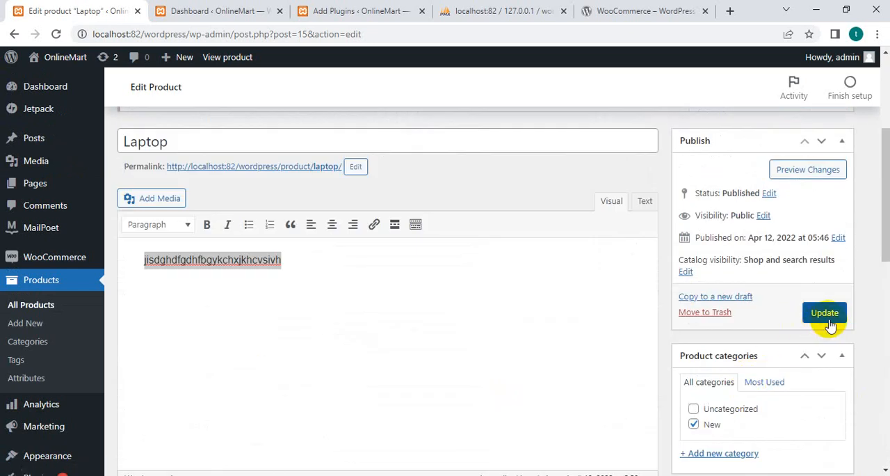
pyautogui.scroll(-5, 730, 403)
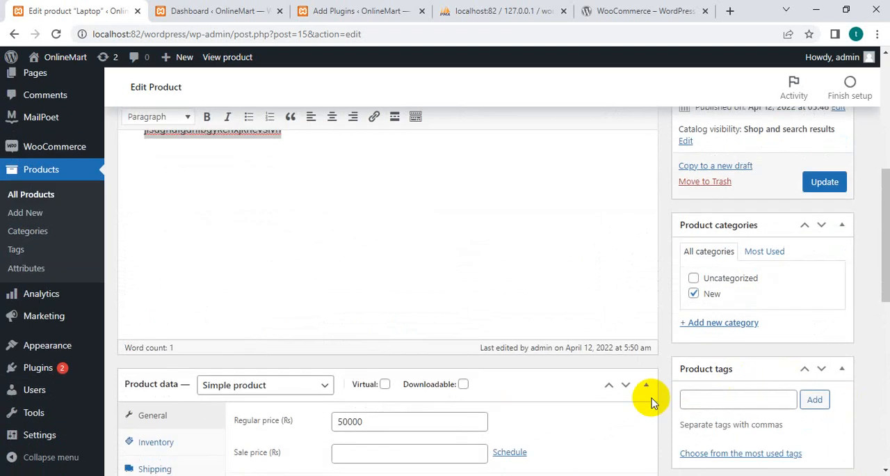
pyautogui.scroll(4, 556, 438)
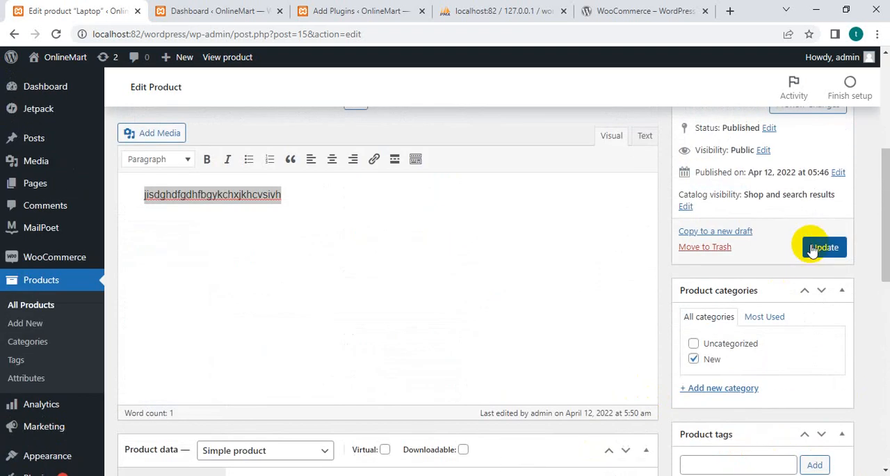
# Leave the Laptop product without updating it and view the stats overview on the WooCommerce home page.
pyautogui.click(42, 280)
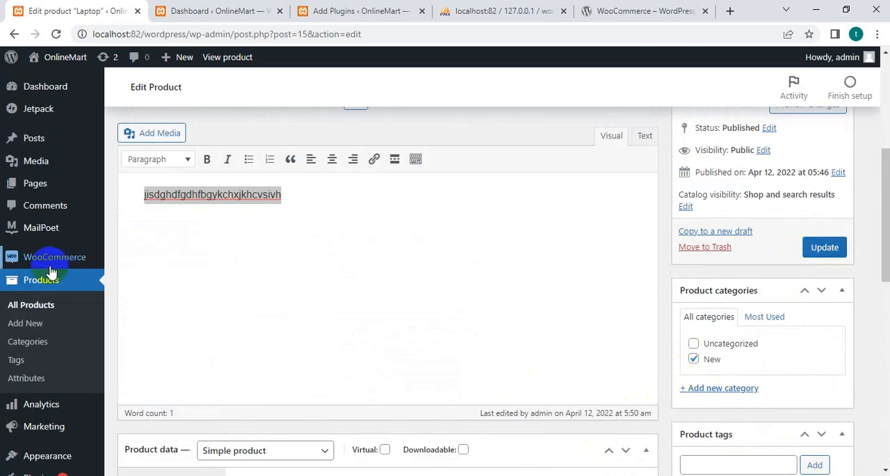
pyautogui.moveTo(40, 265)
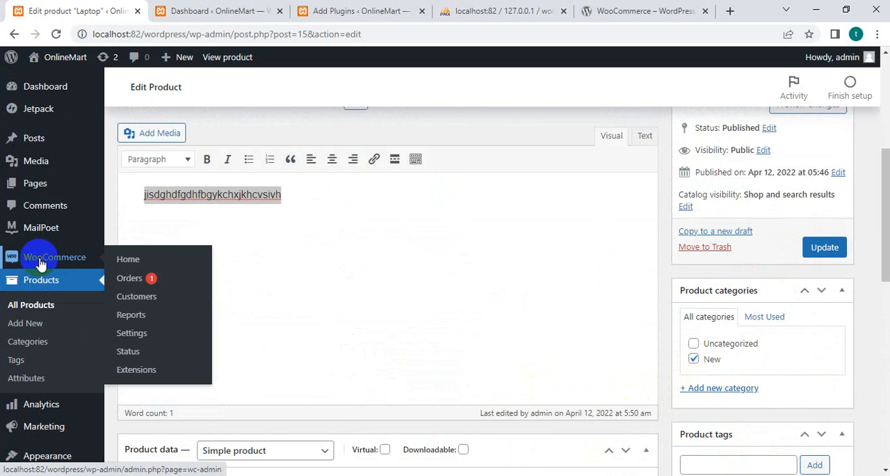
pyautogui.click(40, 264)
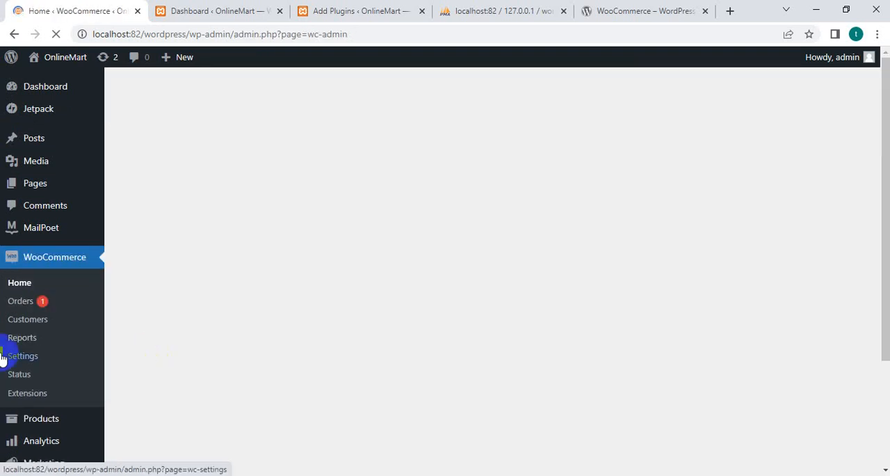
pyautogui.scroll(-4, 455, 370)
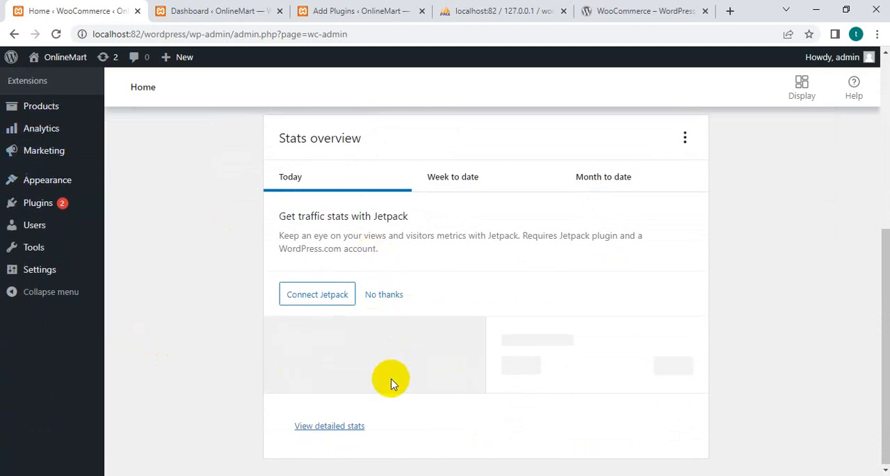
# Review the enabled and additional gateways in the Set up payments task and return to the setup task list.
pyautogui.scroll(3, 364, 318)
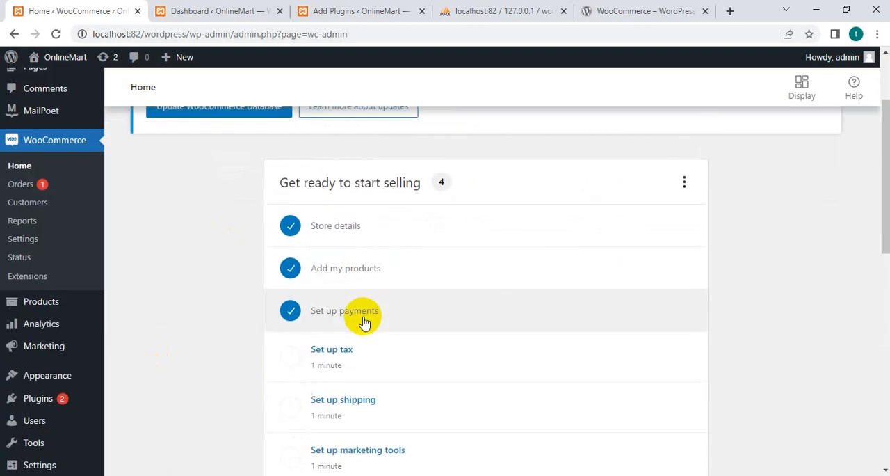
pyautogui.click(361, 320)
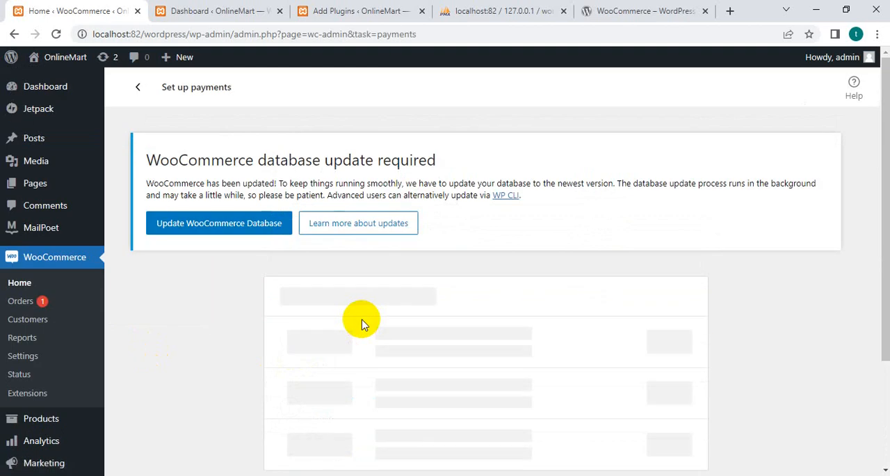
pyautogui.scroll(-2, 362, 324)
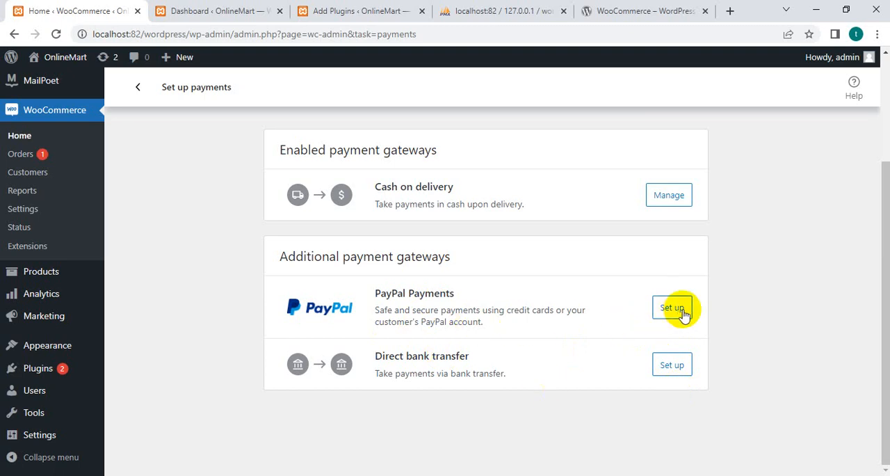
pyautogui.click(142, 88)
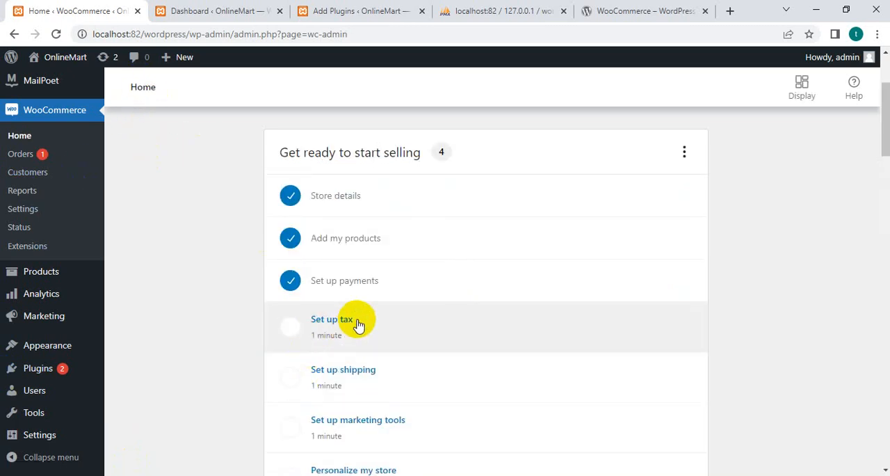
# Open the Set up tax task, view the WooCommerce AvaTax page for the Avalara tax partner, and close that page.
pyautogui.click(358, 324)
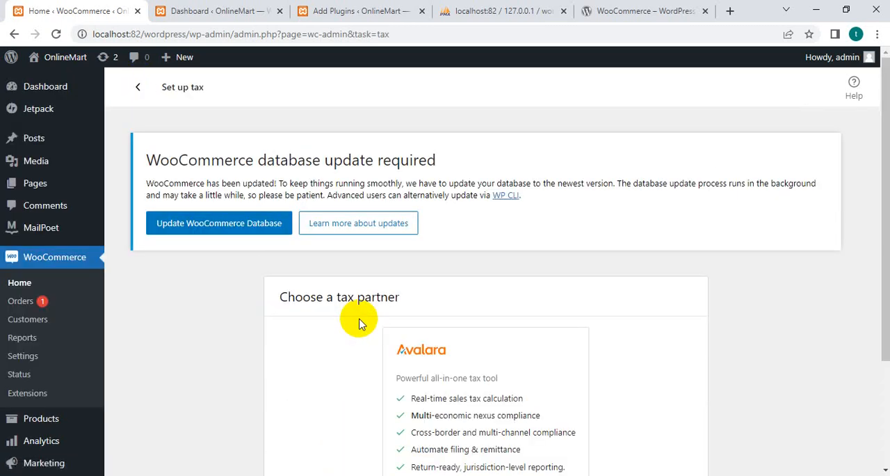
pyautogui.scroll(-2, 355, 341)
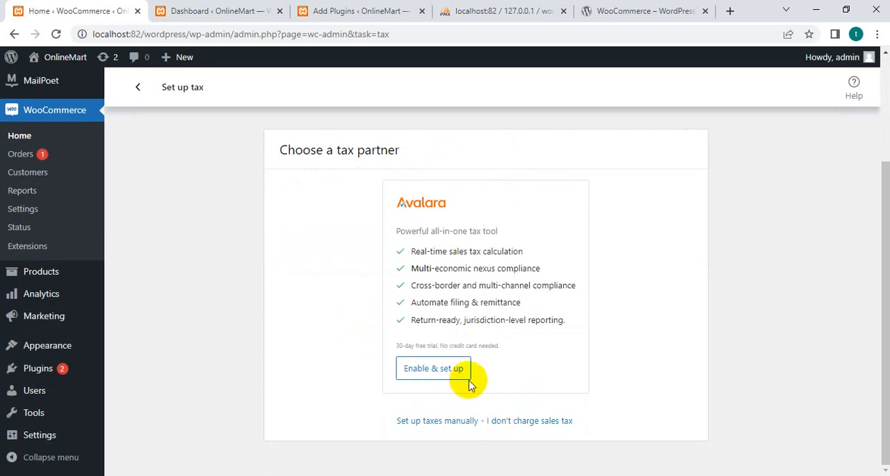
pyautogui.click(446, 370)
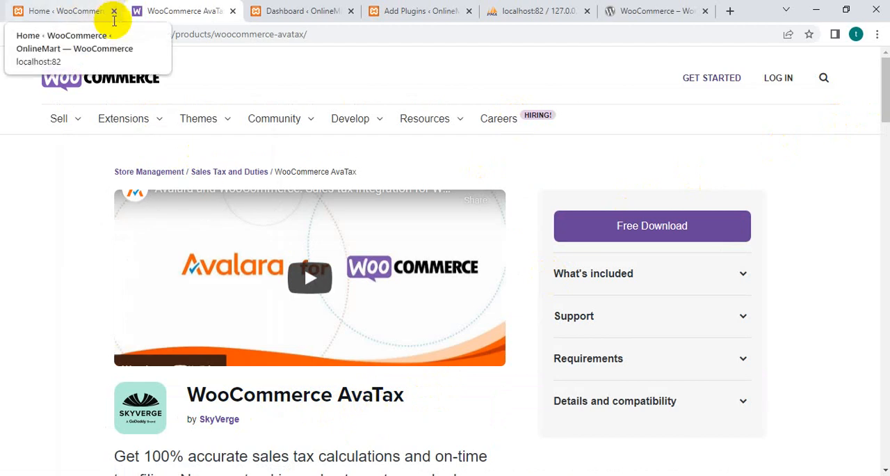
pyautogui.click(97, 10)
pyautogui.click(232, 11)
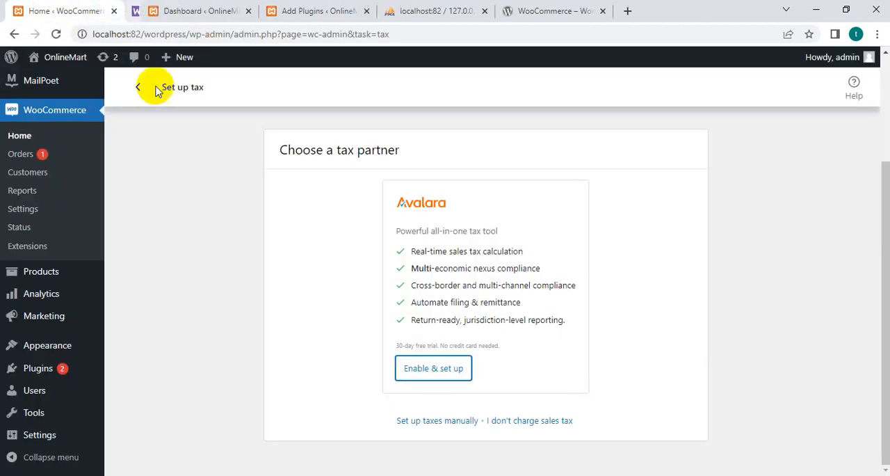
# Leave the tax setup for the setup task list and open the Set up shipping task.
pyautogui.click(136, 89)
pyautogui.scroll(-2, 379, 292)
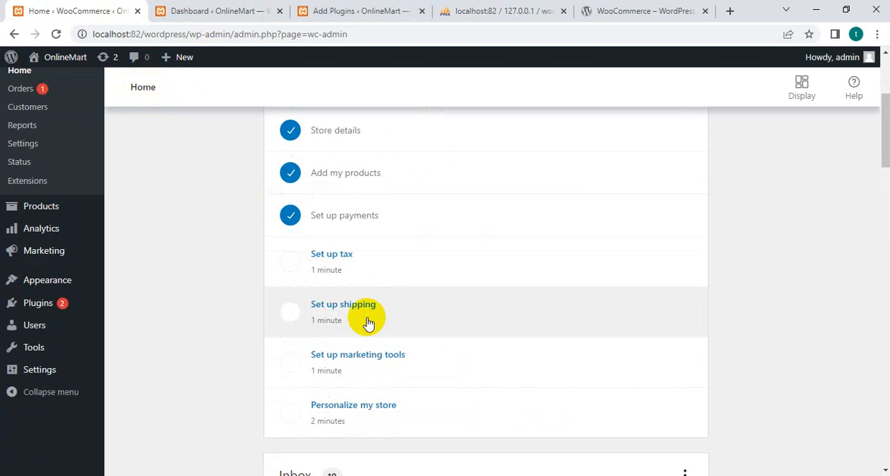
pyautogui.click(364, 312)
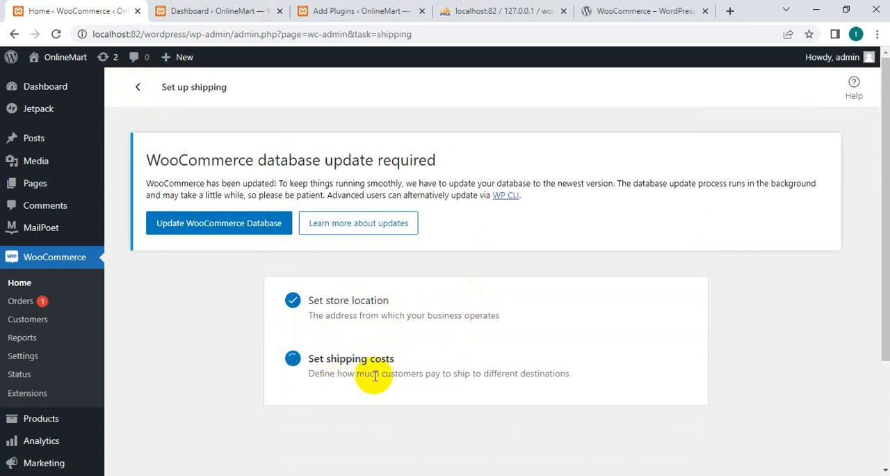
# Set the Pakistan shipping cost to Rs 10, leave shipping to the rest of the world off, and complete the shipping task.
pyautogui.scroll(-1, 486, 377)
pyautogui.scroll(-2, 486, 378)
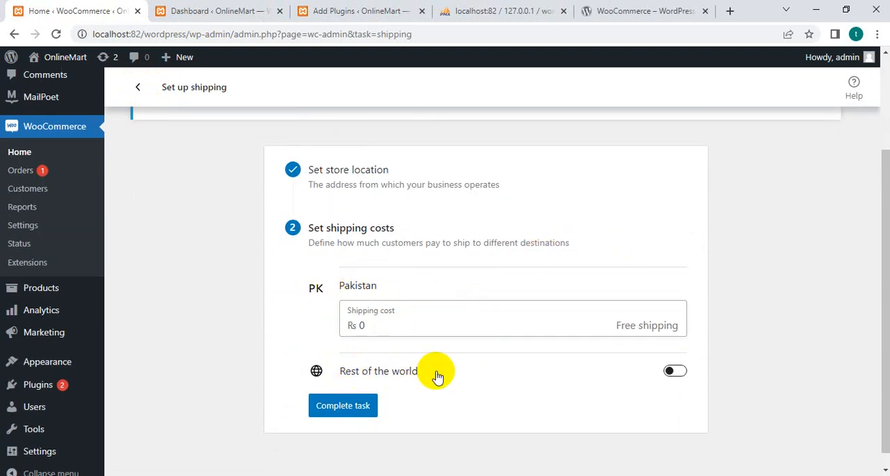
pyautogui.click(672, 375)
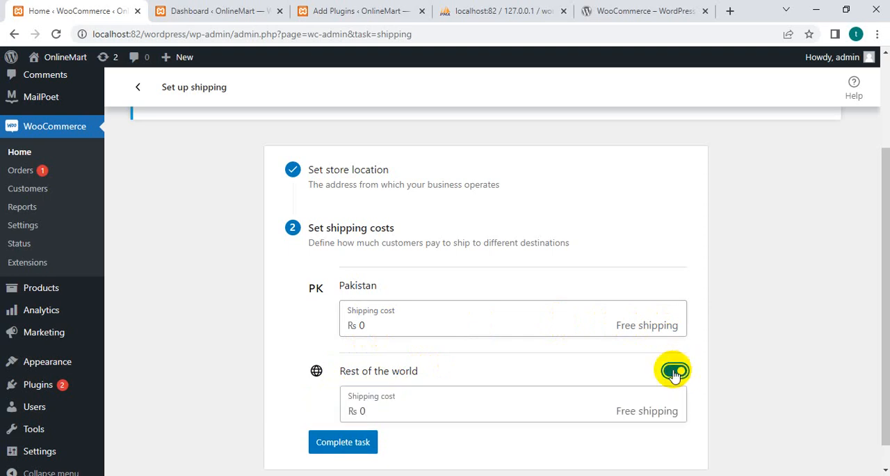
pyautogui.click(675, 372)
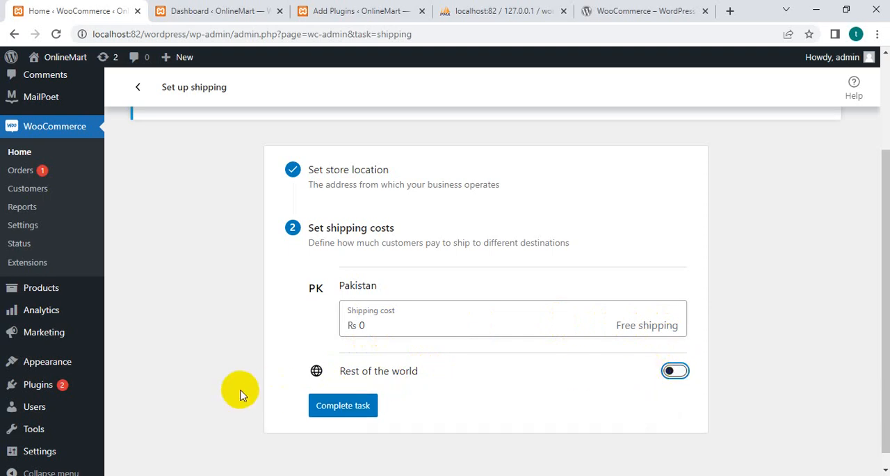
pyautogui.click(374, 328)
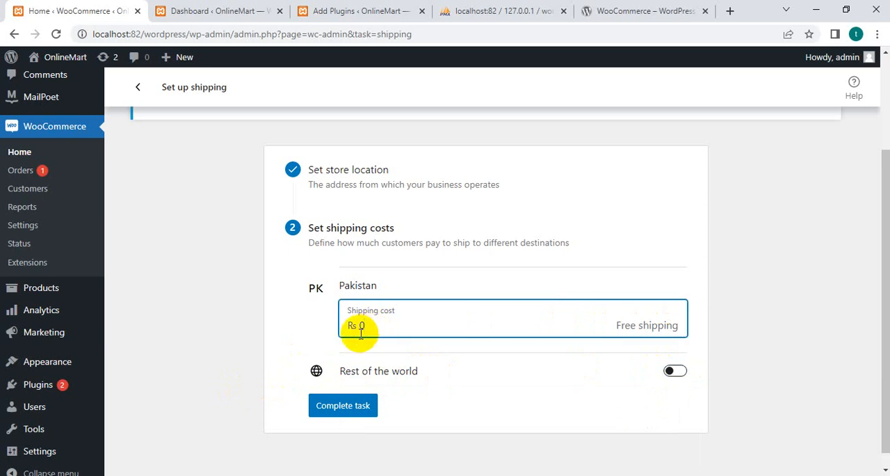
pyautogui.click(344, 336)
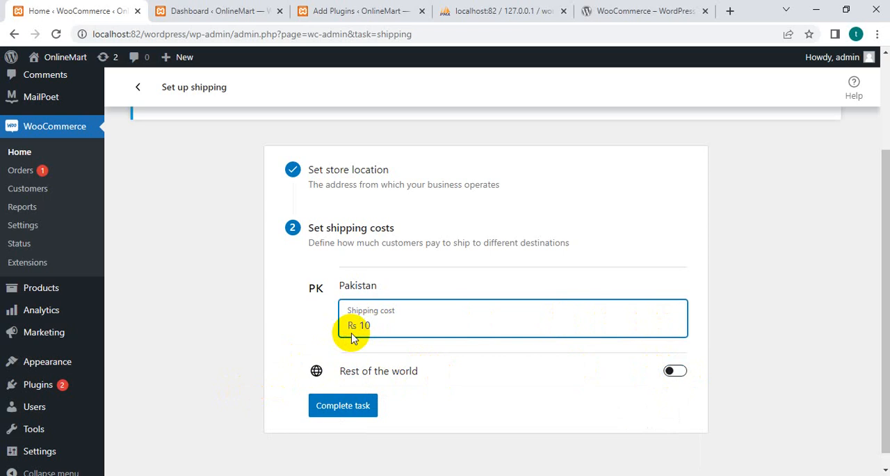
pyautogui.click(360, 405)
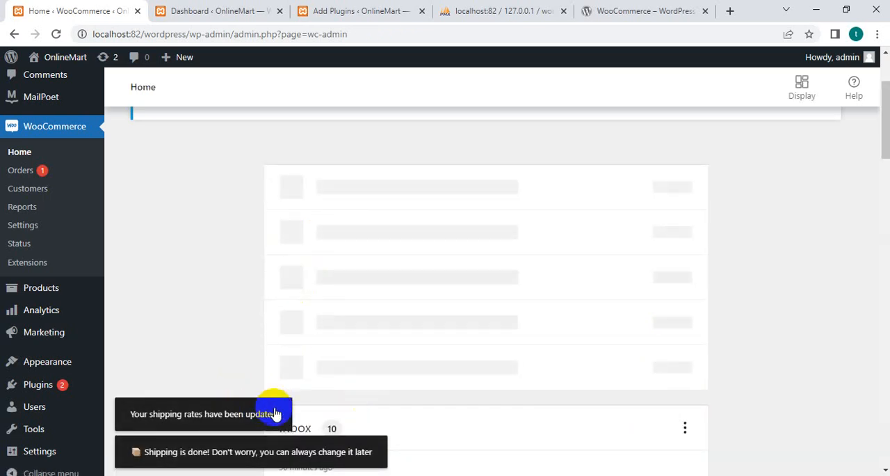
# Open the Set up marketing tools task and review the installed and recommended marketing extensions.
pyautogui.scroll(-2, 177, 288)
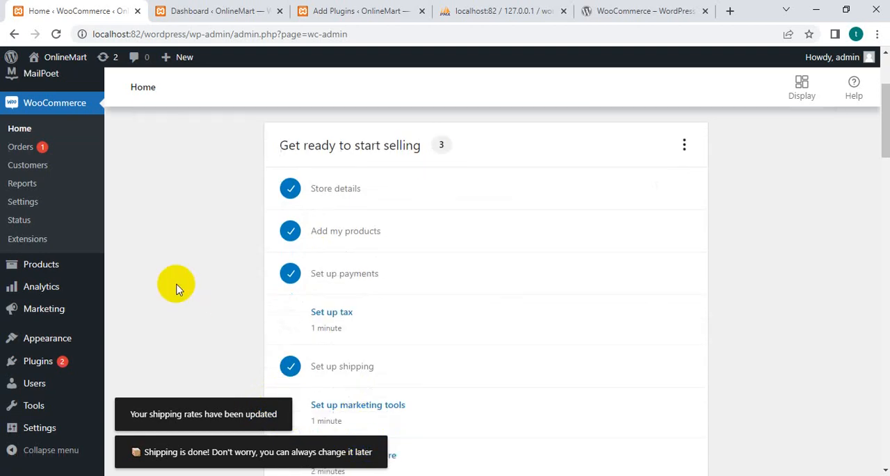
pyautogui.click(368, 301)
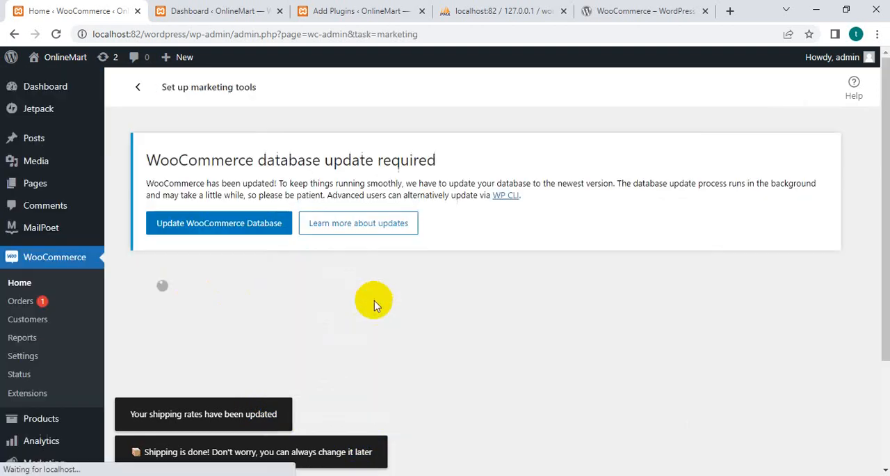
pyautogui.scroll(-2, 375, 300)
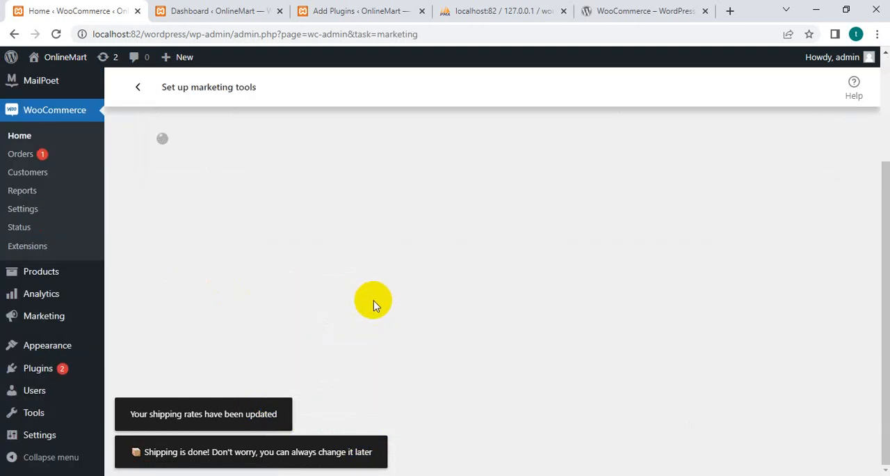
pyautogui.click(243, 444)
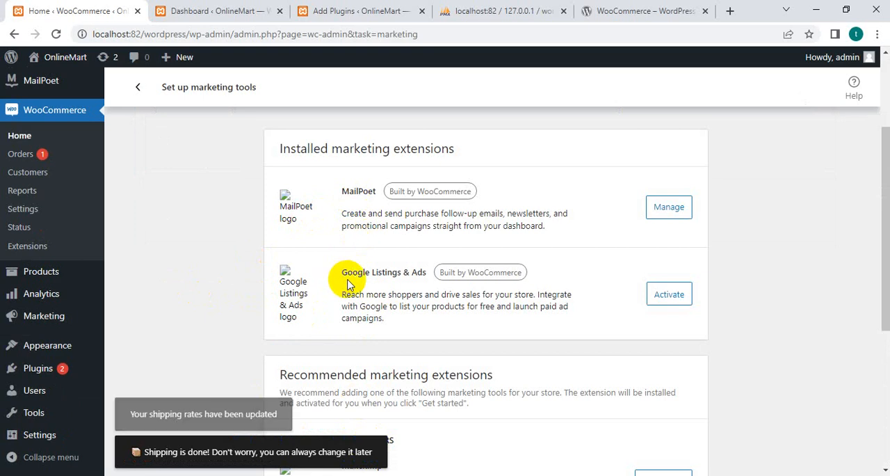
pyautogui.scroll(-2, 348, 282)
pyautogui.scroll(-2, 351, 285)
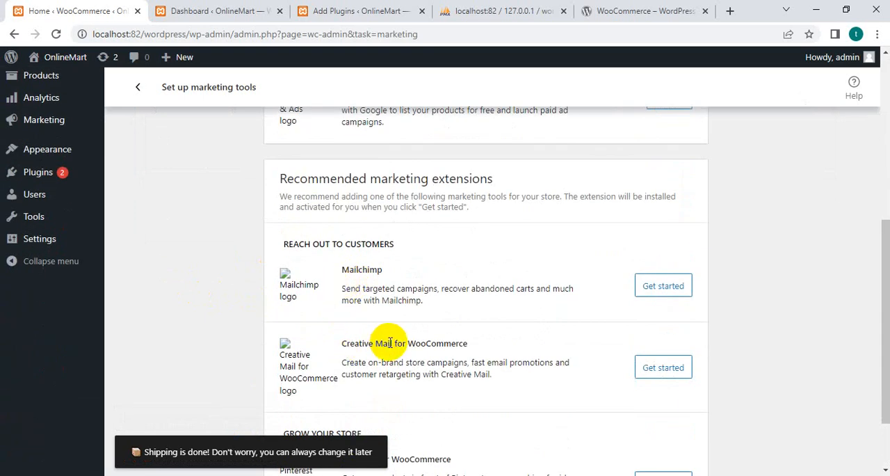
pyautogui.scroll(-1, 511, 344)
pyautogui.scroll(-1, 513, 343)
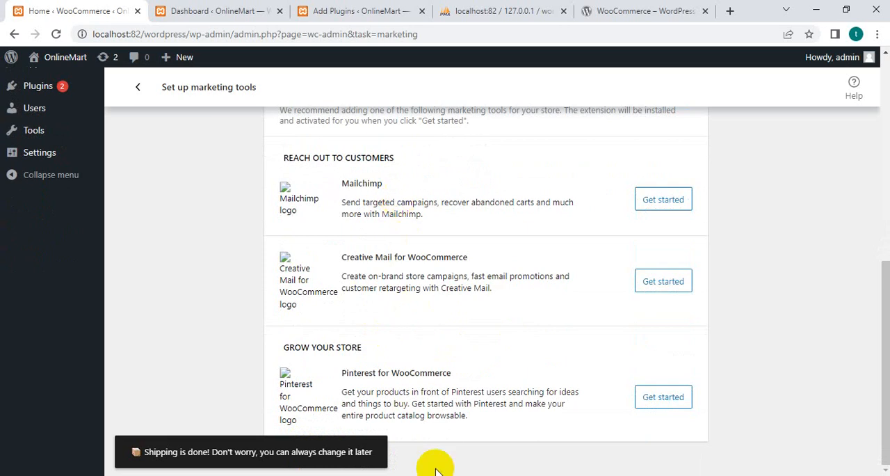
pyautogui.scroll(10, 393, 416)
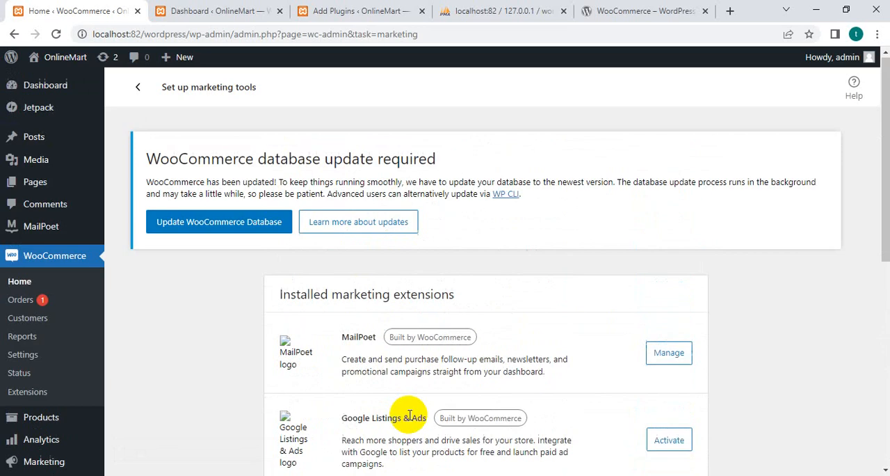
pyautogui.scroll(-5, 409, 313)
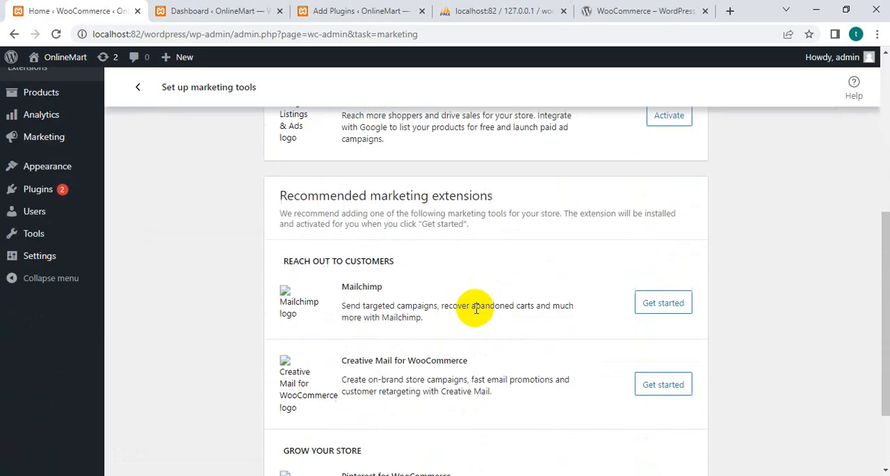
pyautogui.scroll(5, 477, 309)
pyautogui.scroll(-6, 476, 308)
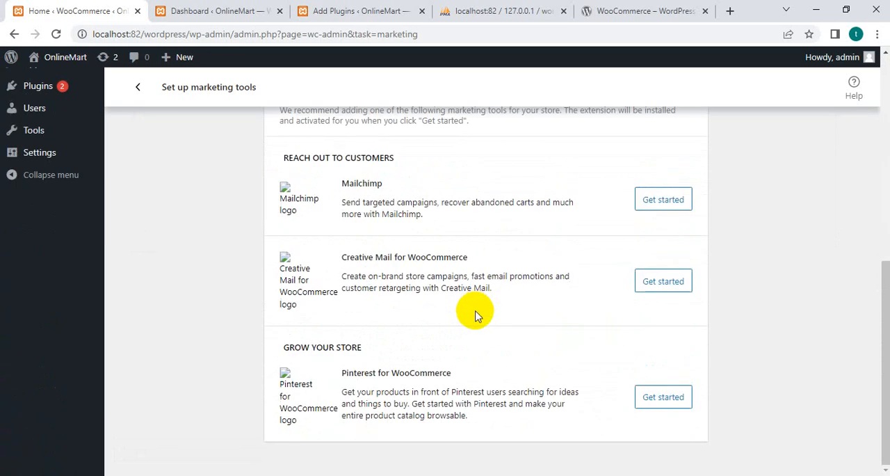
# Return to the setup task list, open the Personalize my store task and create a custom homepage.
pyautogui.click(138, 87)
pyautogui.scroll(-4, 394, 251)
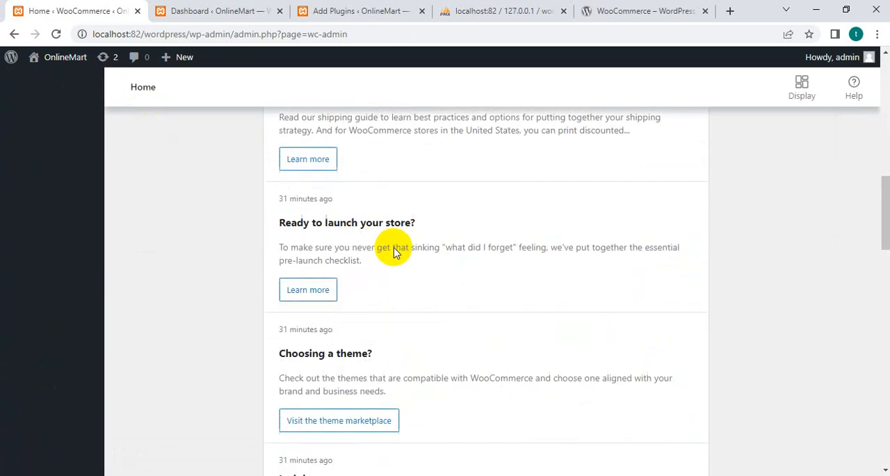
pyautogui.scroll(4, 394, 250)
pyautogui.scroll(3, 394, 248)
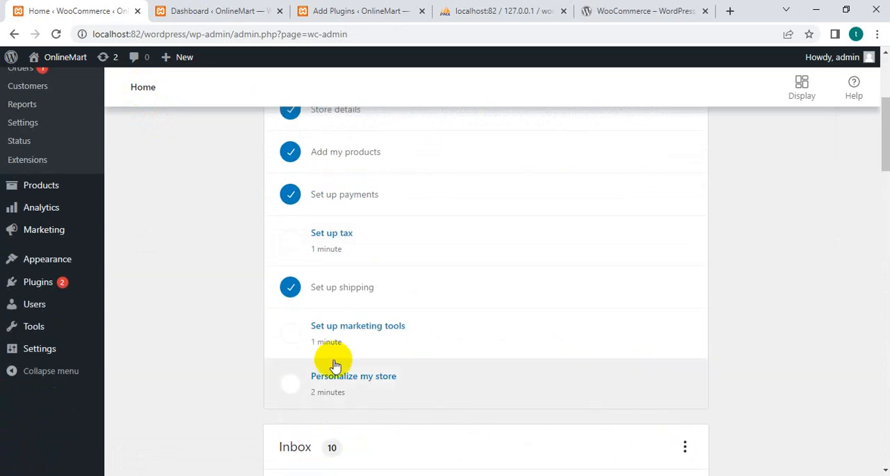
pyautogui.click(344, 389)
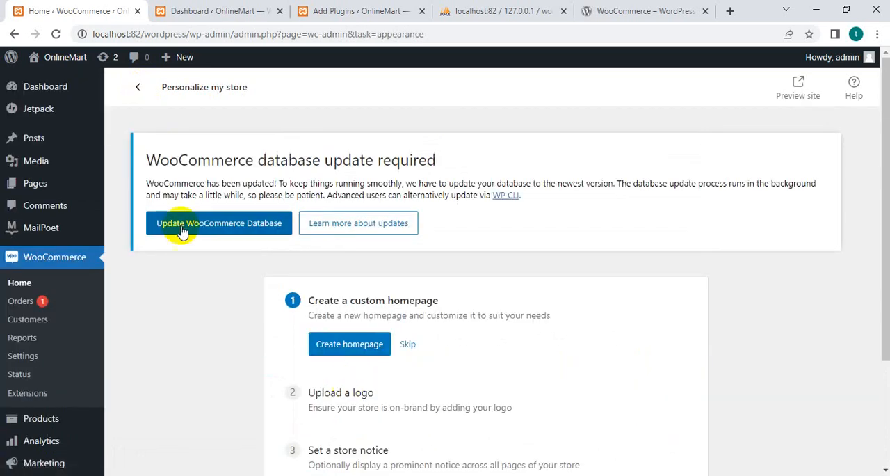
pyautogui.scroll(-2, 30, 89)
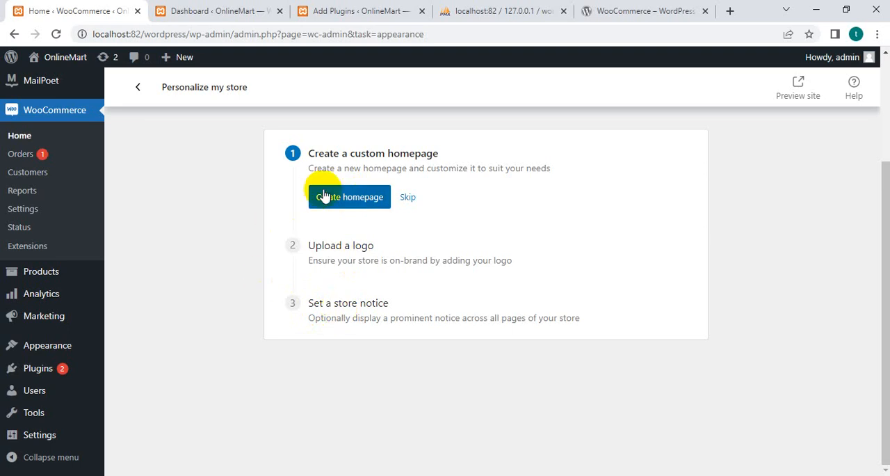
pyautogui.click(367, 203)
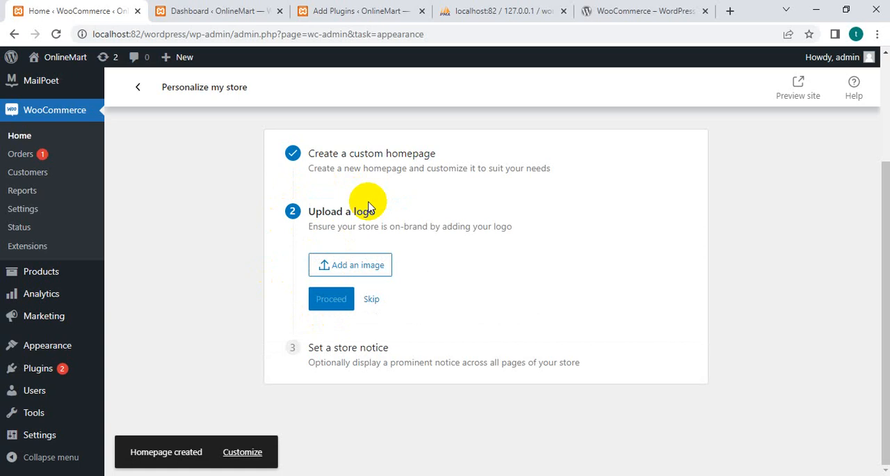
# Choose other-small.jpg from the media library as the store logo and complete the personalization task without a store notice.
pyautogui.click(346, 267)
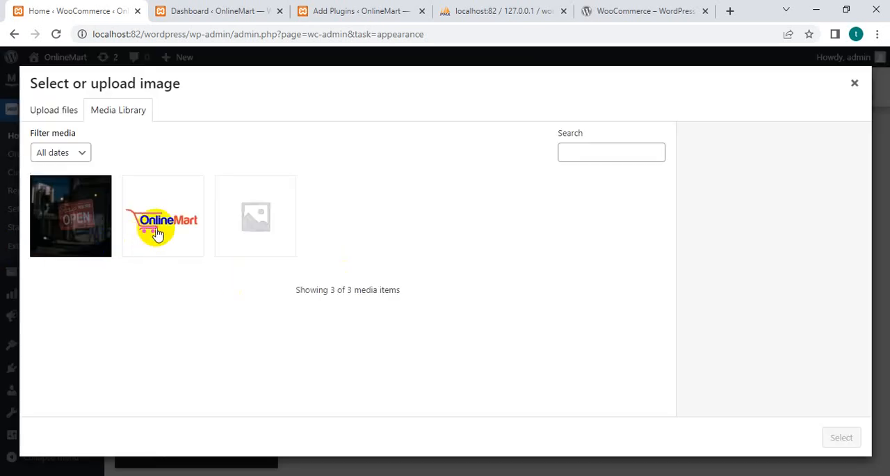
pyautogui.click(81, 234)
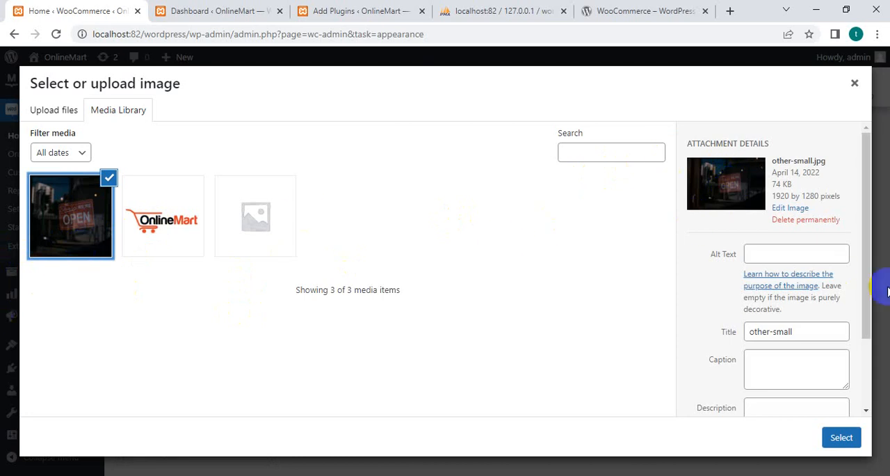
pyautogui.click(841, 437)
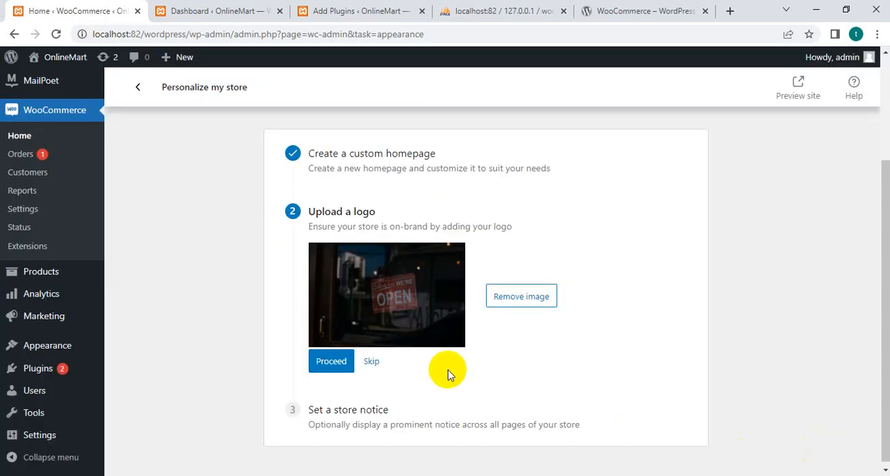
pyautogui.click(328, 363)
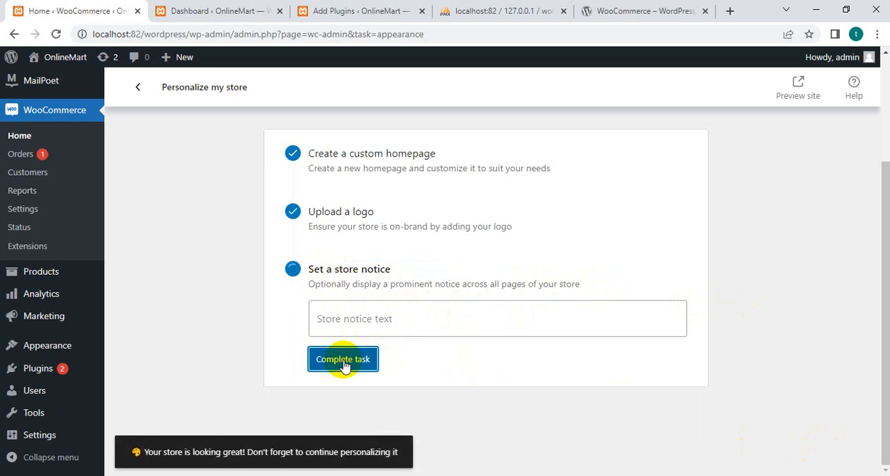
# Look through the setup task list and the inbox messages on the WooCommerce home page.
pyautogui.scroll(-5, 209, 345)
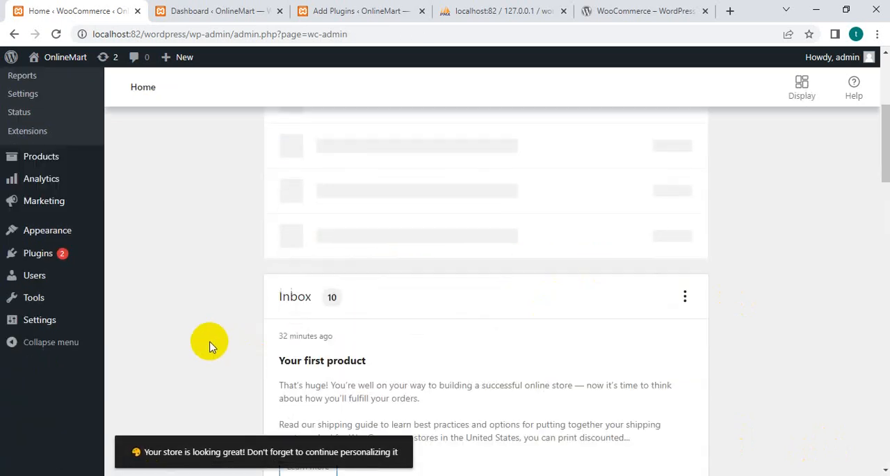
pyautogui.scroll(-2, 209, 344)
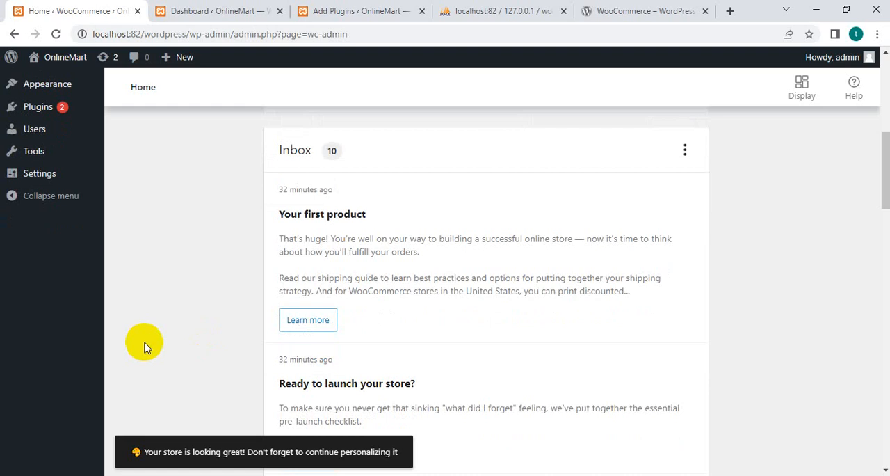
pyautogui.scroll(3, 367, 220)
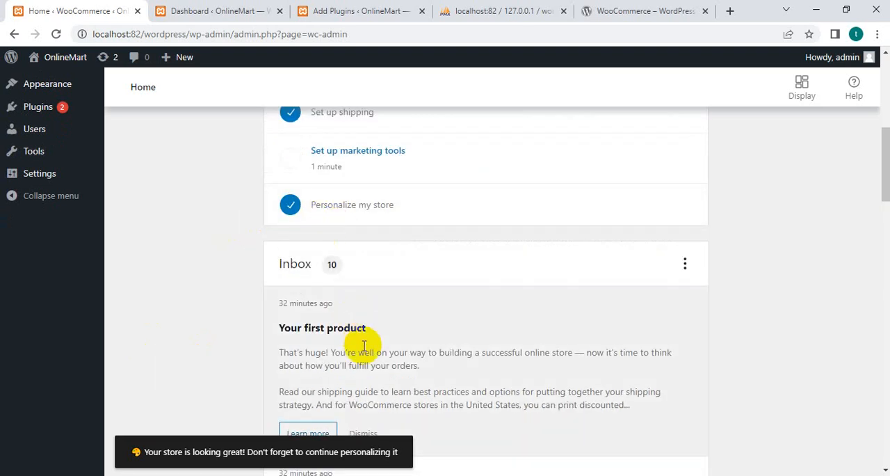
pyautogui.scroll(-4, 364, 346)
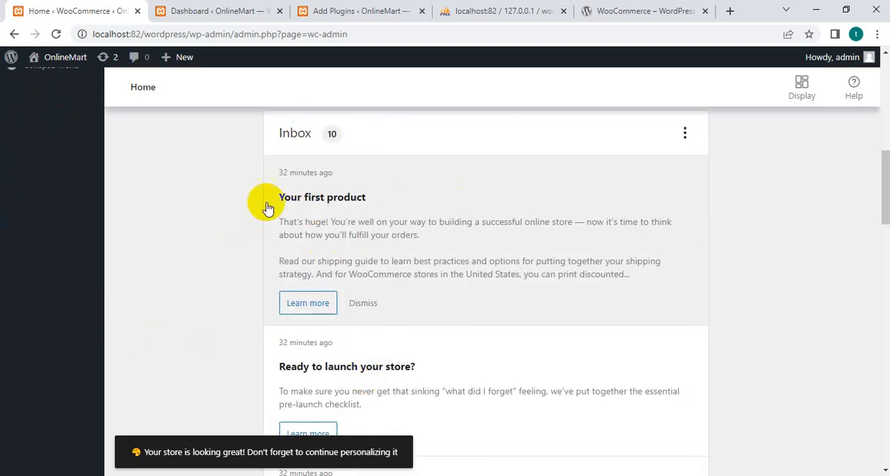
pyautogui.scroll(-6, 407, 275)
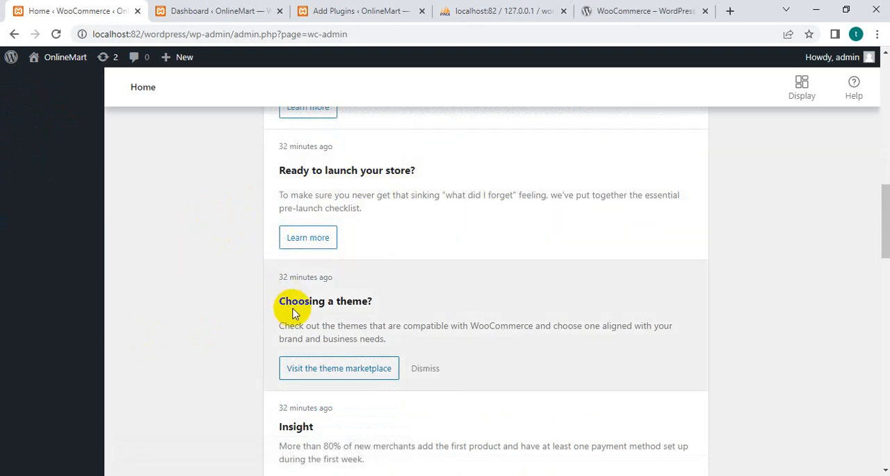
pyautogui.scroll(-13, 392, 324)
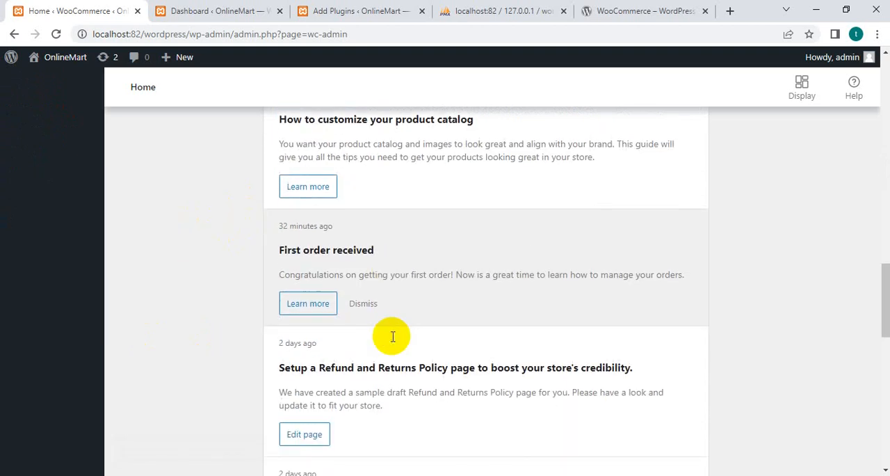
pyautogui.scroll(-7, 391, 339)
pyautogui.scroll(20, 348, 417)
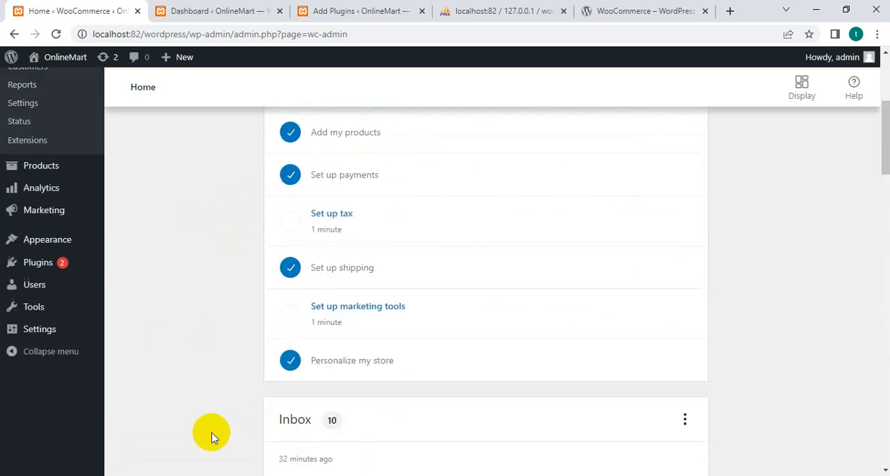
pyautogui.scroll(4, 212, 436)
# Visit the OnlineMart storefront from the WordPress dashboard, view the new homepage and follow its Go shopping link.
pyautogui.click(205, 10)
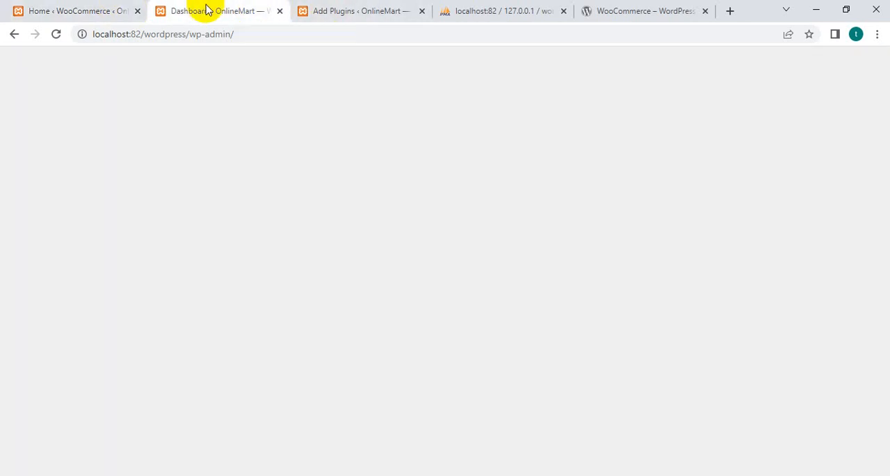
pyautogui.moveTo(60, 61)
pyautogui.click(46, 82)
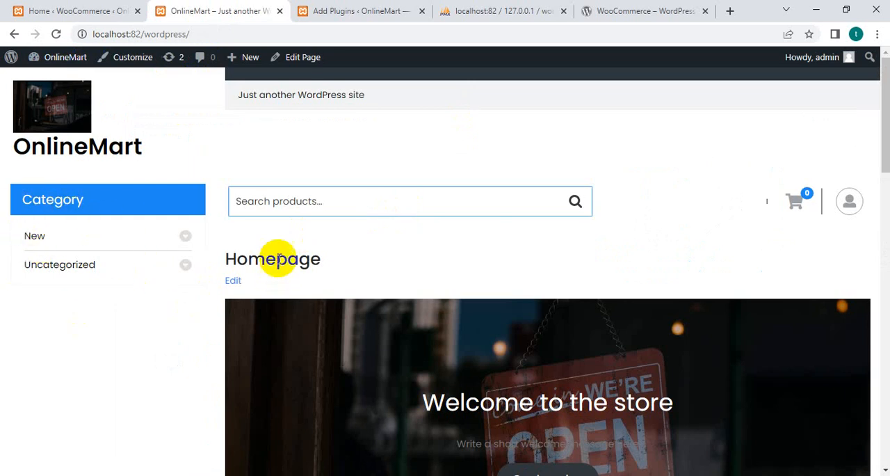
pyautogui.scroll(-3, 356, 356)
pyautogui.scroll(2, 355, 353)
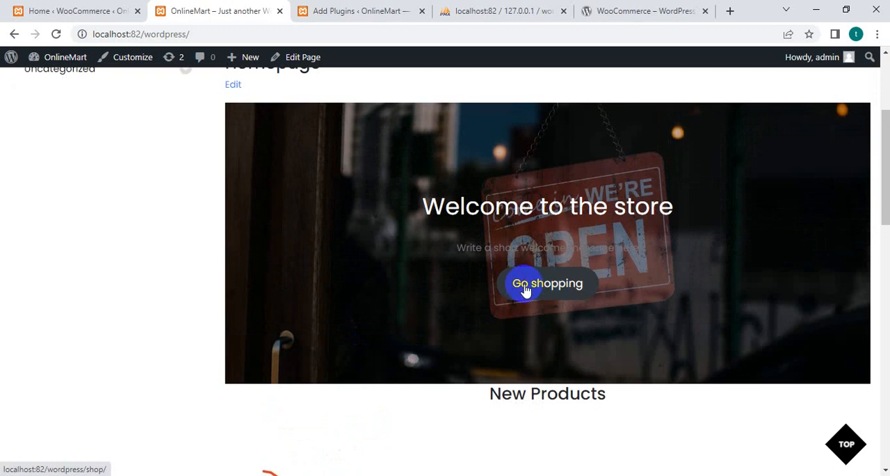
pyautogui.click(546, 291)
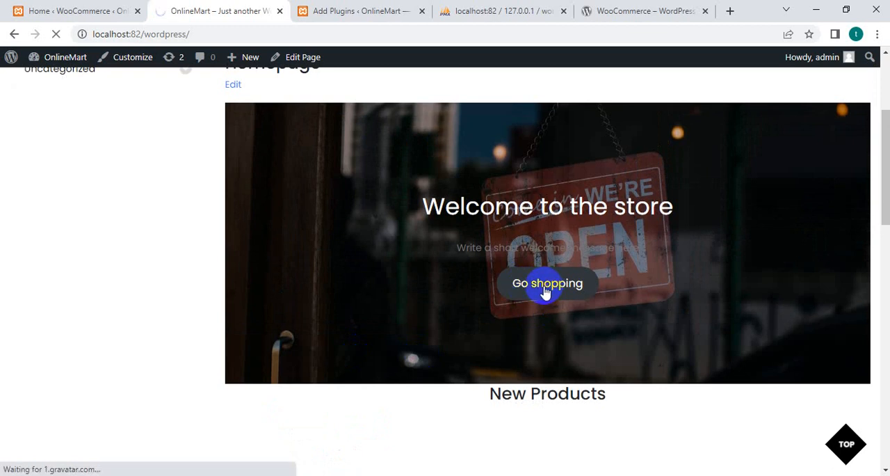
# View the shop page, return to the homepage through the store logo and look through its sections.
pyautogui.scroll(-3, 544, 299)
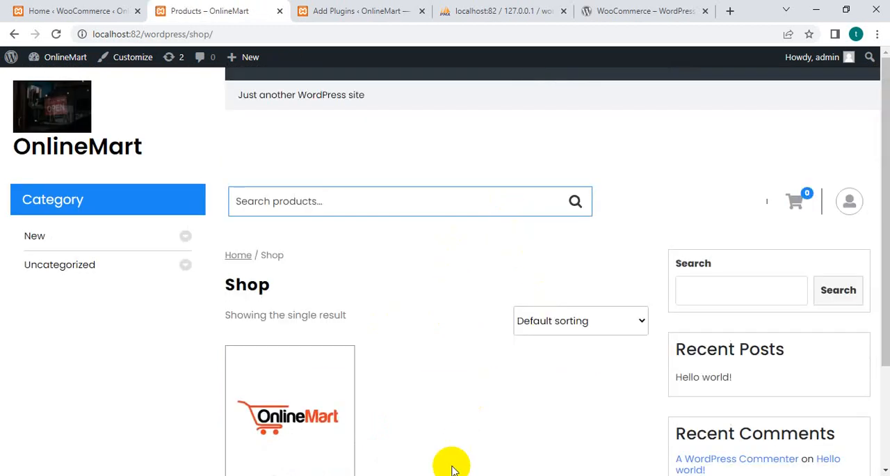
pyautogui.click(35, 106)
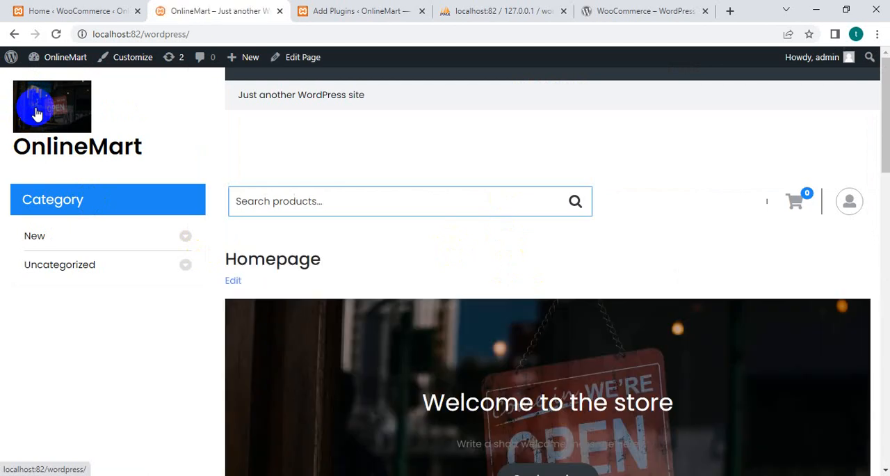
pyautogui.scroll(-5, 428, 327)
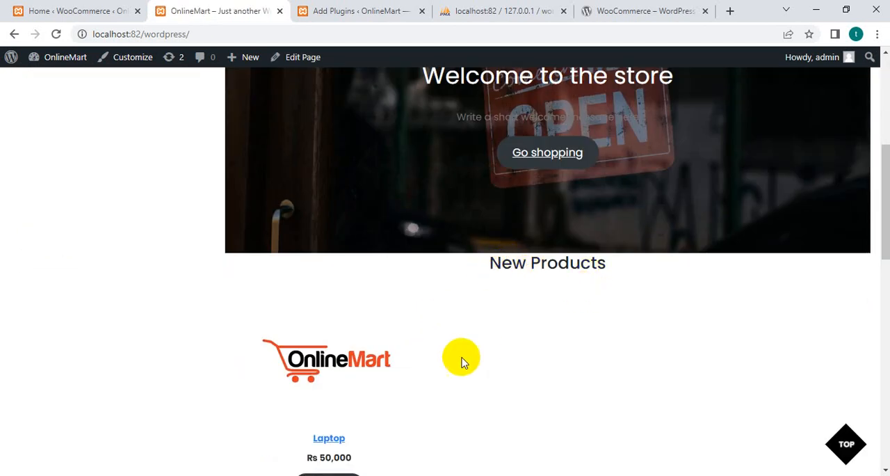
pyautogui.scroll(-10, 462, 362)
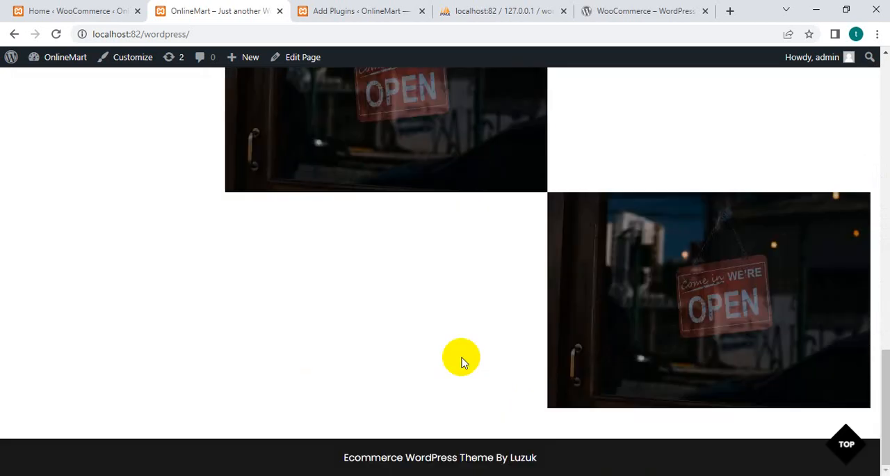
pyautogui.scroll(8, 413, 229)
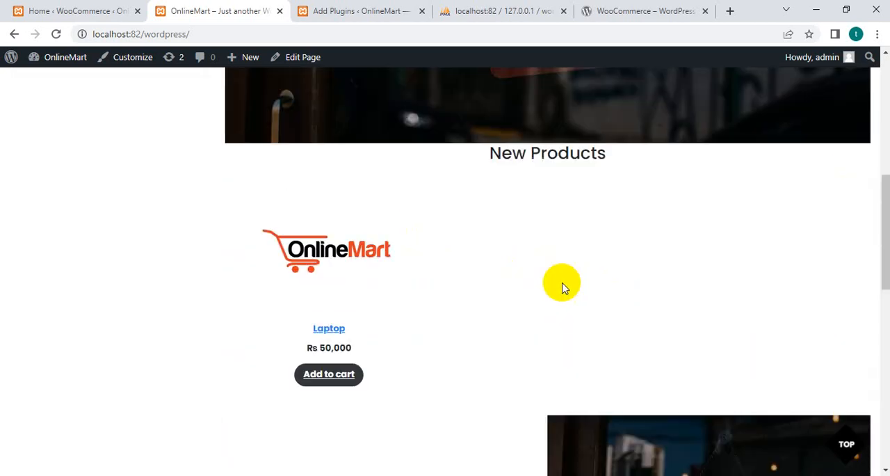
# Add the Laptop from the homepage's New Products section to the cart and view the cart.
pyautogui.click(328, 374)
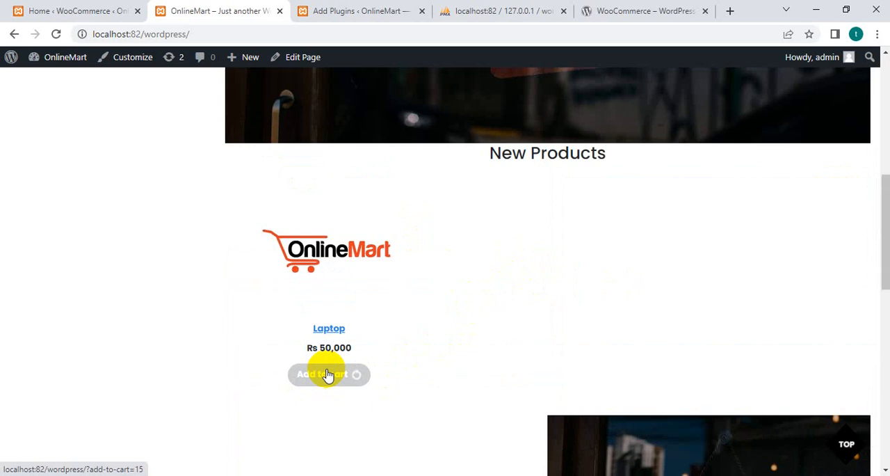
pyautogui.scroll(5, 690, 274)
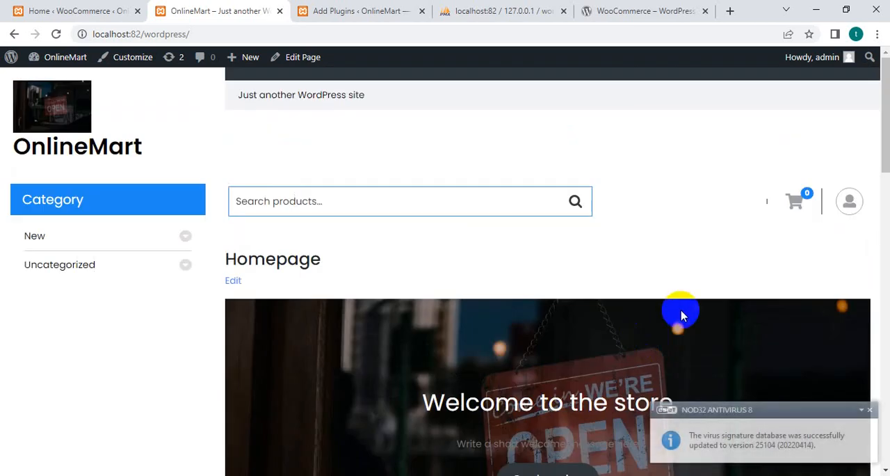
pyautogui.scroll(-8, 735, 277)
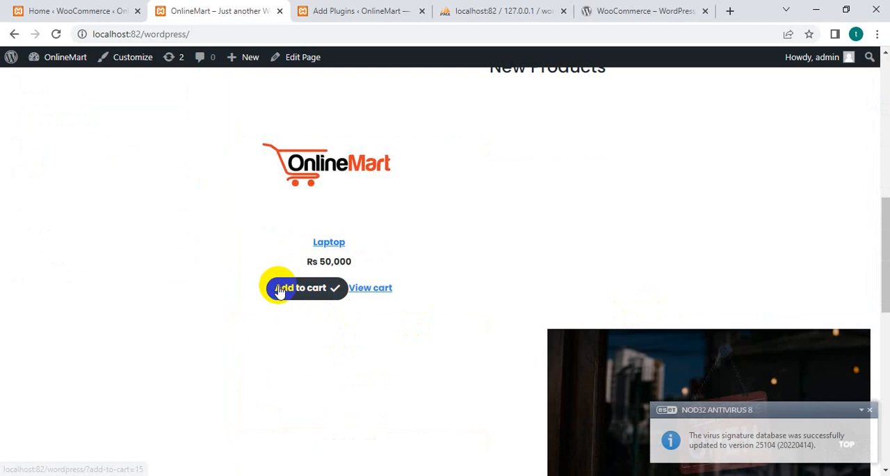
pyautogui.click(372, 289)
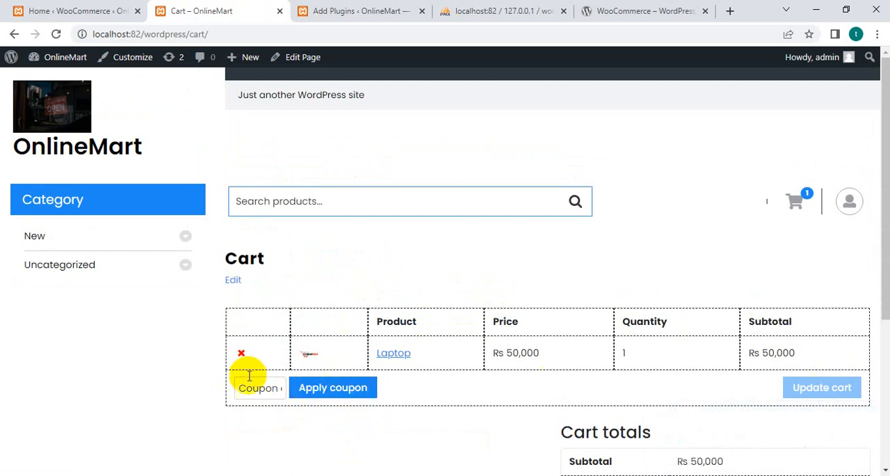
# Review the cart totals, proceed to checkout and look through the billing details, order summary and payment section without placing the order.
pyautogui.scroll(-3, 619, 354)
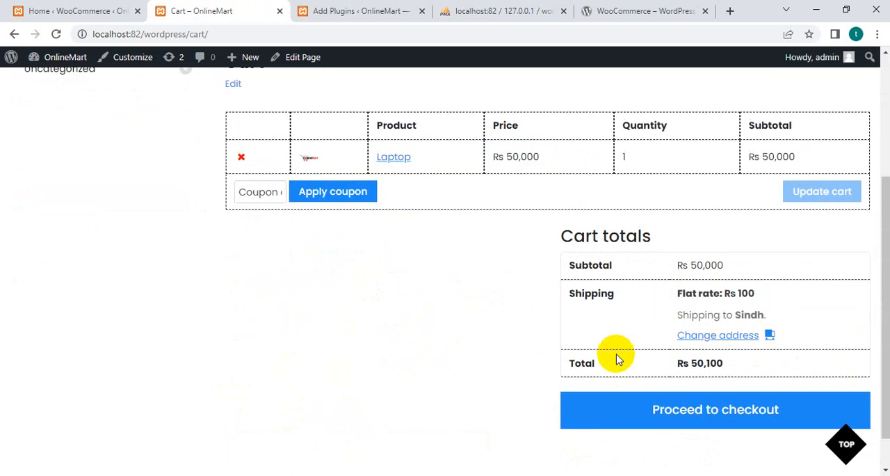
pyautogui.click(692, 411)
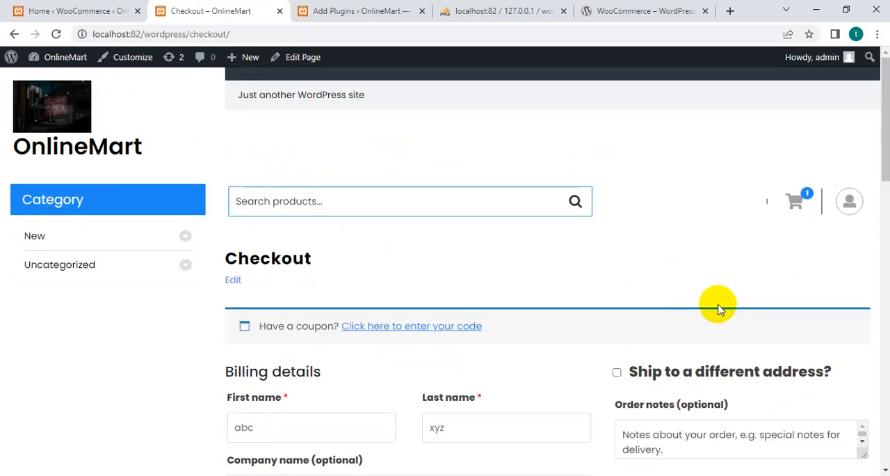
pyautogui.scroll(-4, 418, 355)
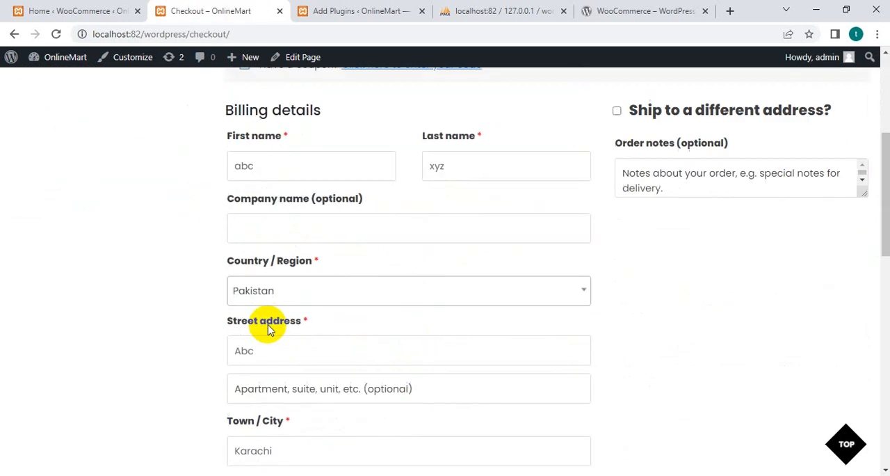
pyautogui.scroll(-11, 252, 341)
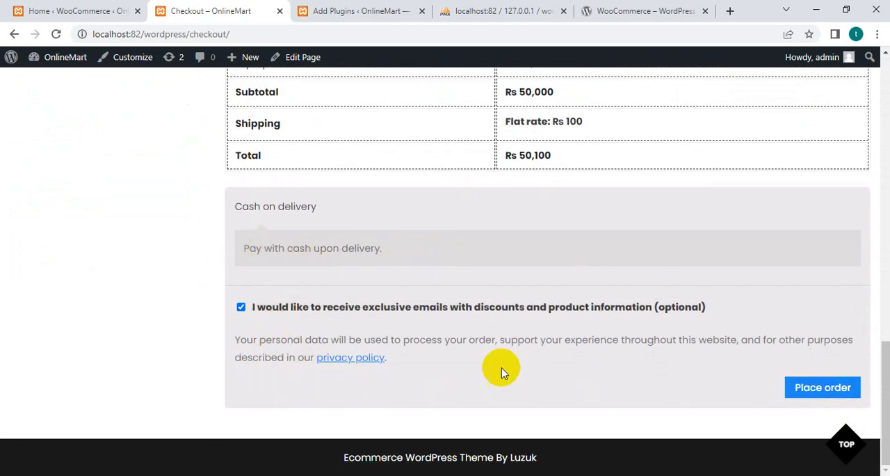
pyautogui.scroll(6, 466, 354)
# Return to the WooCommerce admin and look at the store's Orders list.
pyautogui.click(77, 10)
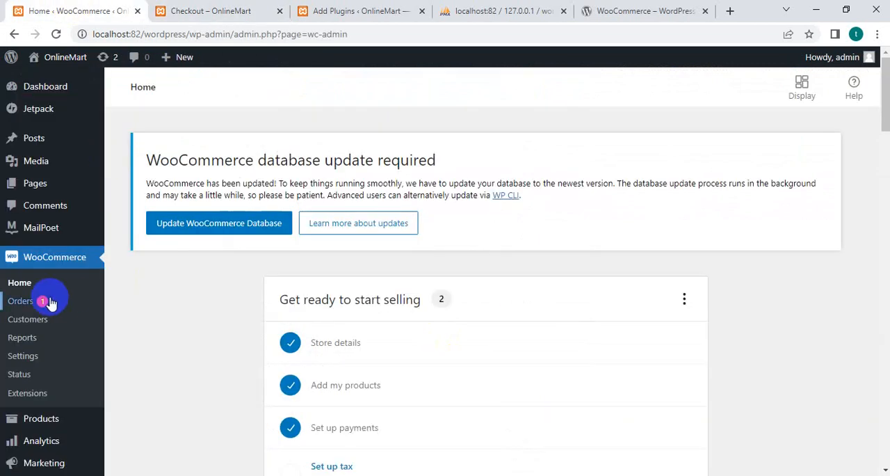
pyautogui.click(23, 305)
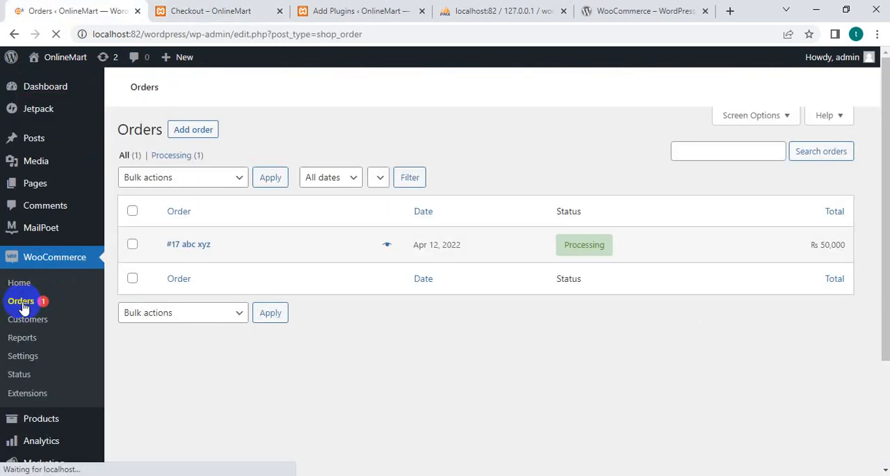
pyautogui.scroll(-2, 175, 308)
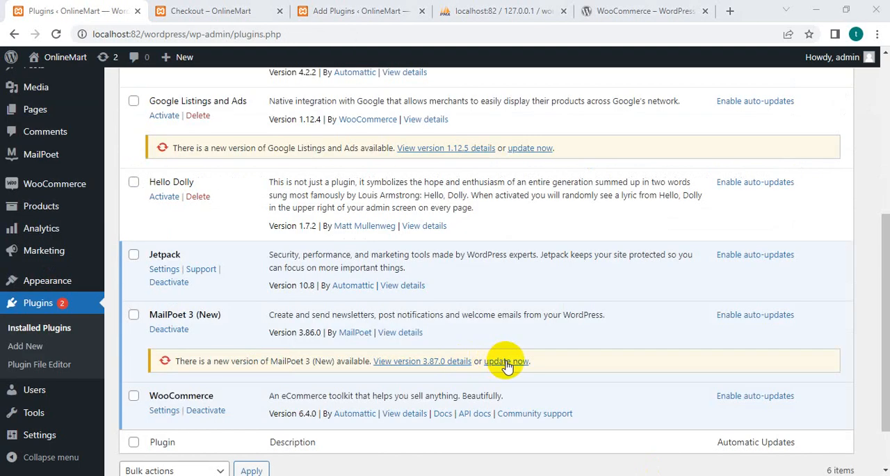
# Update the MailPoet 3 (New) and Google Listings and Ads plugins, and start the WooCommerce database update.
pyautogui.click(507, 363)
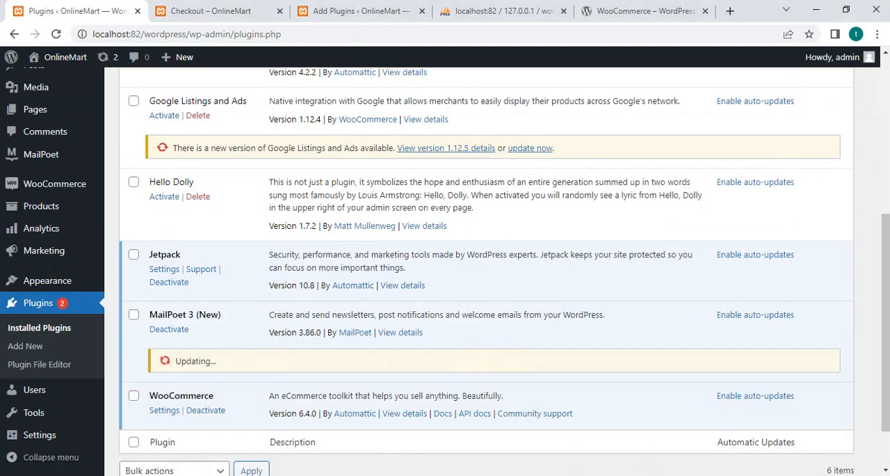
pyautogui.click(531, 148)
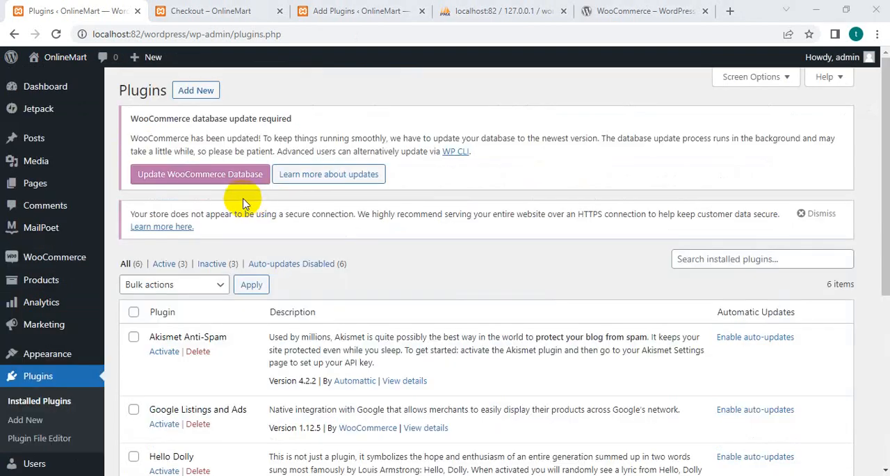
pyautogui.click(192, 175)
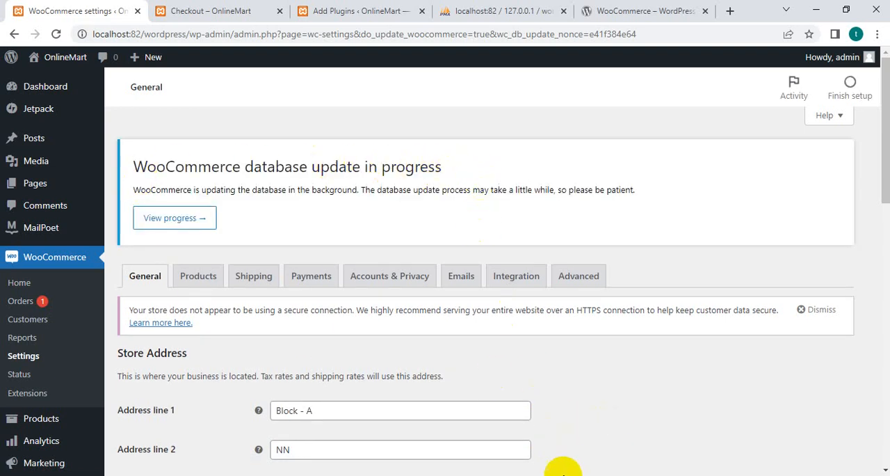
# Enable tax rates and calculations and sequential coupon discounts in WooCommerce's general settings, review the currency options and save the changes.
pyautogui.scroll(-7, 563, 470)
pyautogui.click(275, 232)
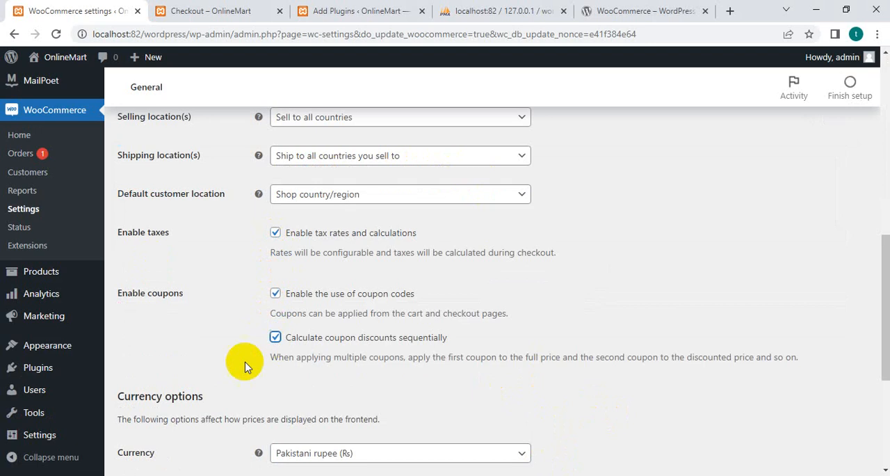
pyautogui.scroll(-3, 229, 372)
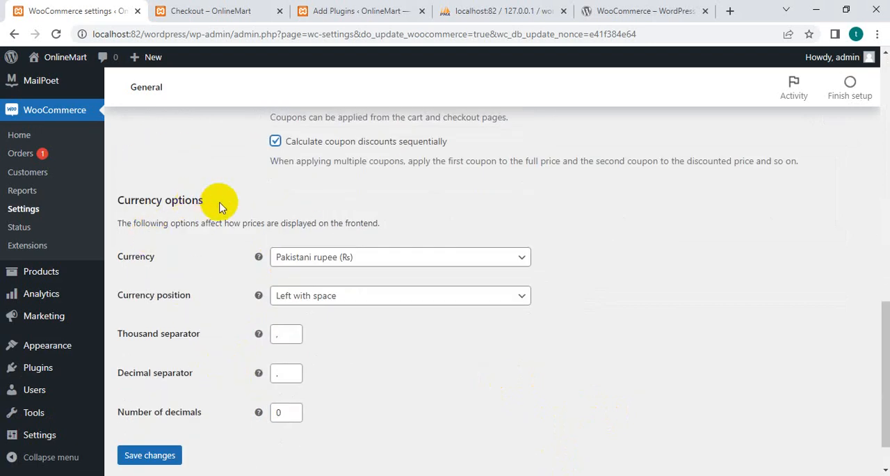
pyautogui.scroll(-1, 341, 375)
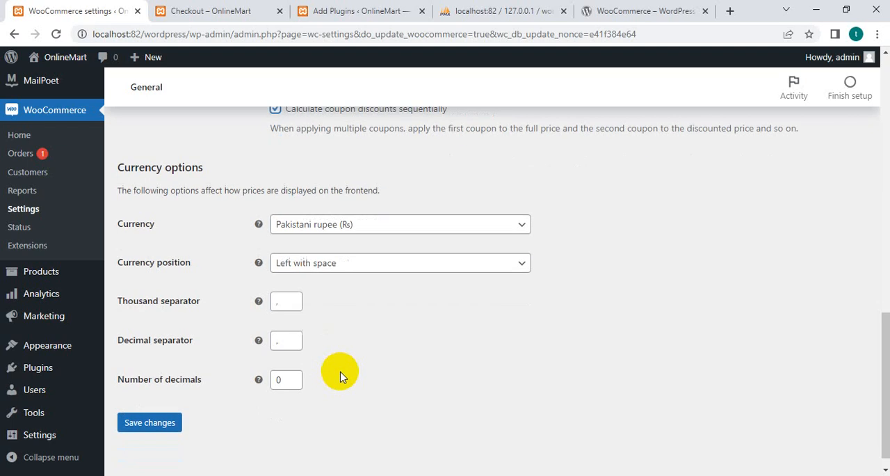
pyautogui.click(136, 404)
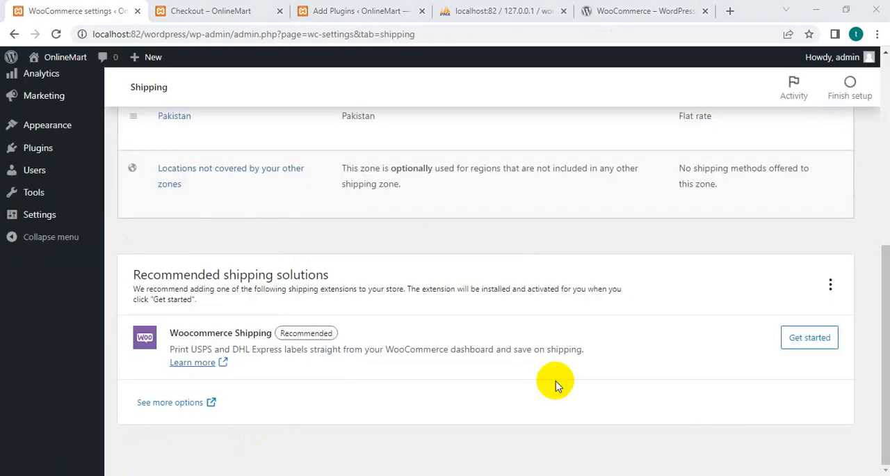
# Look through the shipping settings and open the Learn more page of the recommended Woocommerce Shipping extension in a new browser tab.
pyautogui.scroll(5, 288, 409)
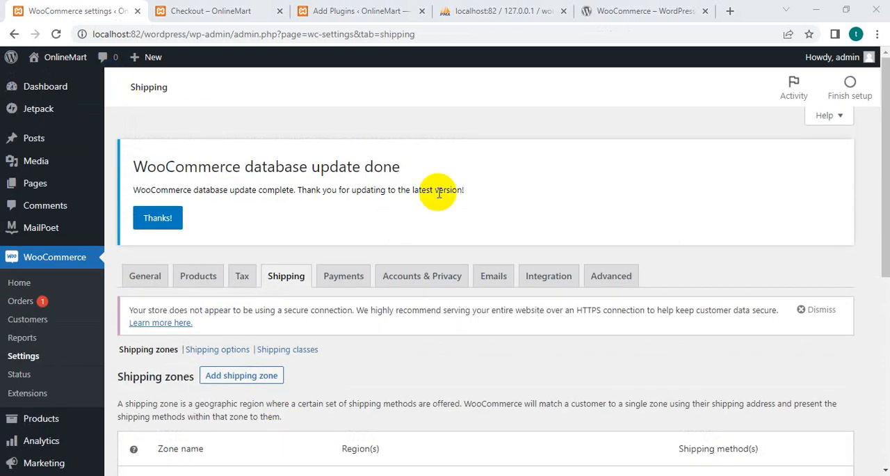
pyautogui.scroll(-5, 302, 278)
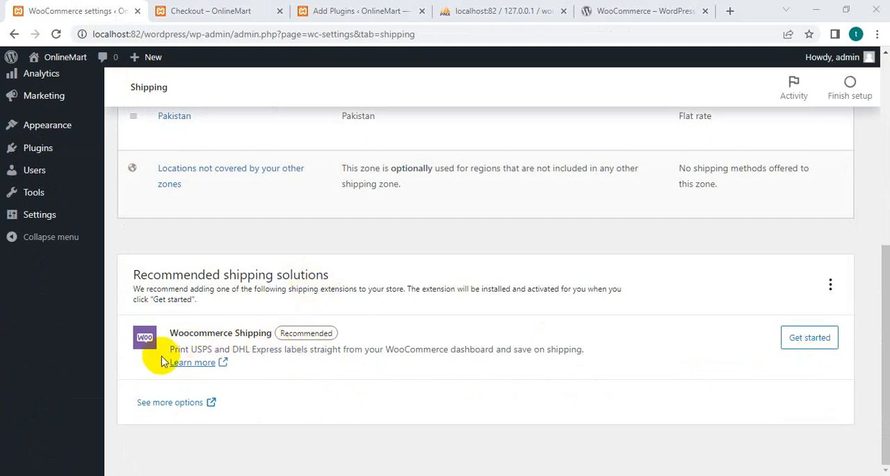
pyautogui.rightClick(198, 364)
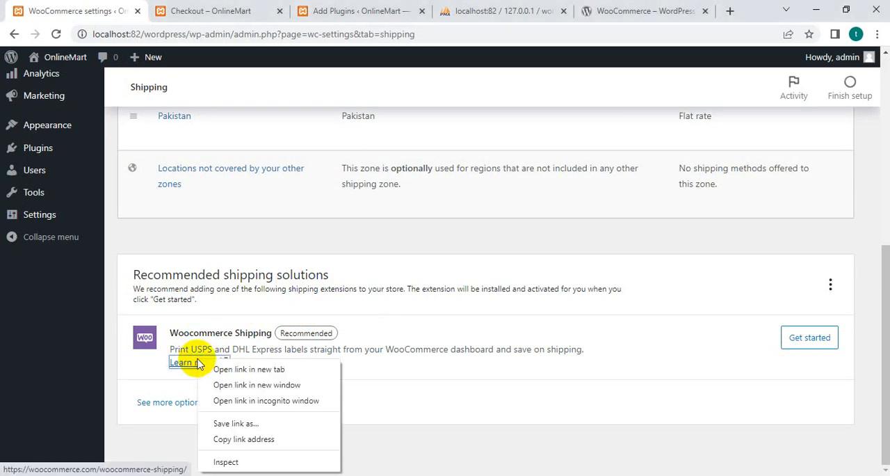
pyautogui.click(216, 368)
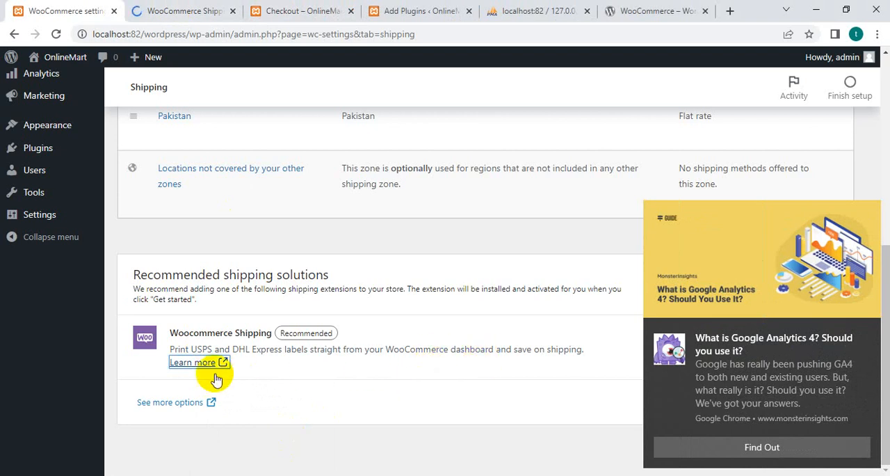
pyautogui.click(155, 10)
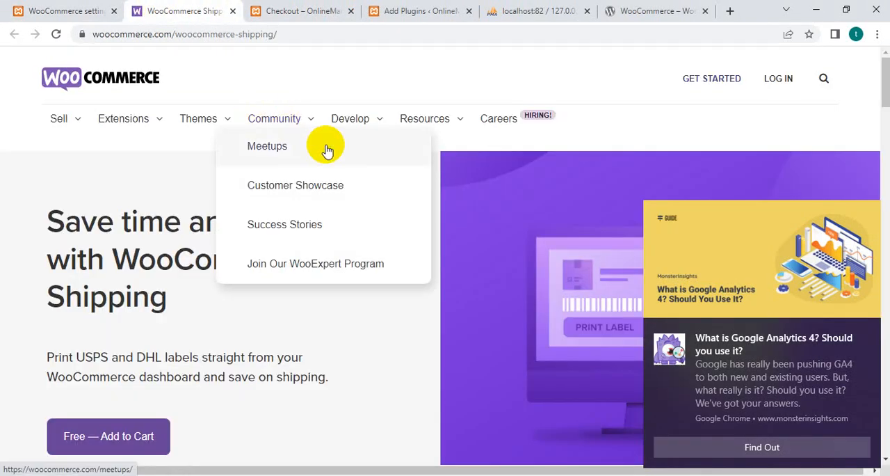
# Look through the WooCommerce Shipping product page and add the free extension to the cart.
pyautogui.scroll(-4, 209, 390)
pyautogui.scroll(-3, 143, 243)
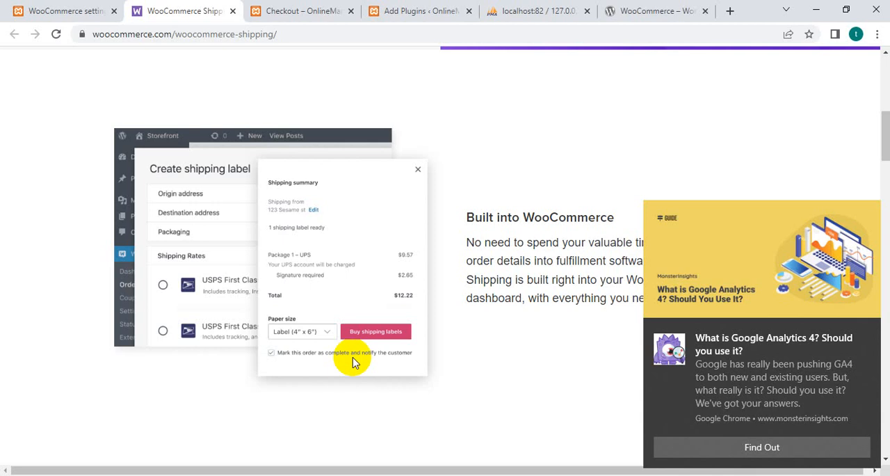
pyautogui.scroll(5, 352, 380)
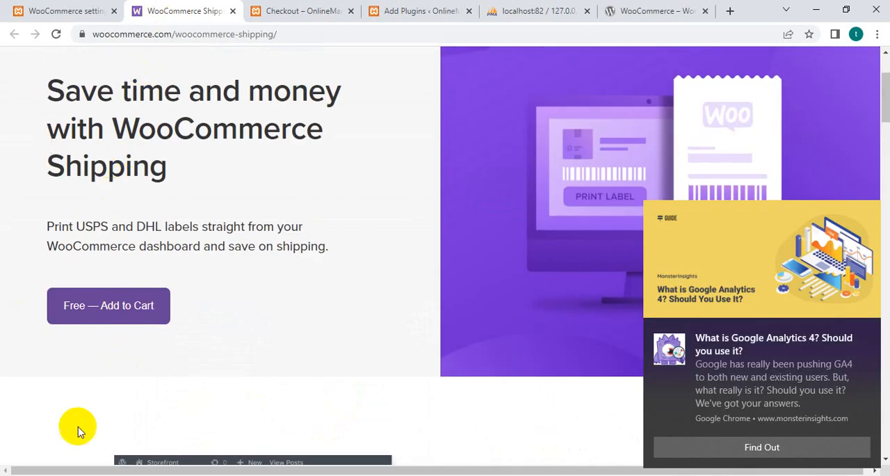
pyautogui.click(114, 309)
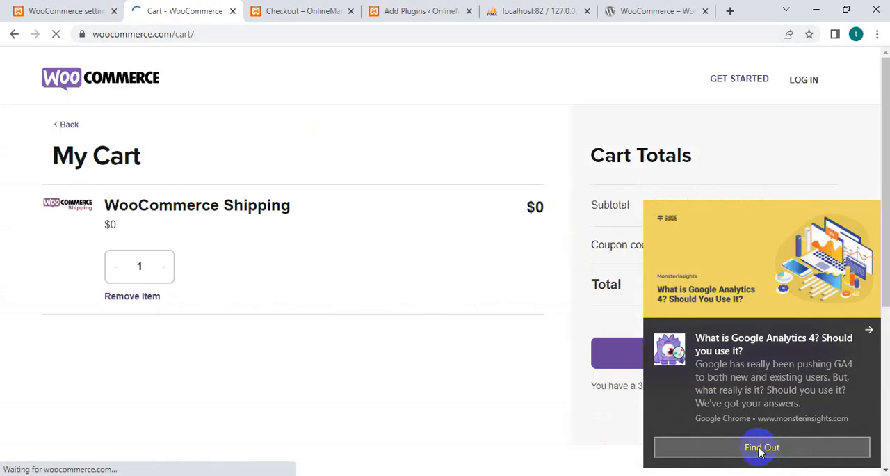
# Open the notified MonsterInsights article on Google Analytics 4, dismiss the pop-ups and look through the article.
pyautogui.click(761, 447)
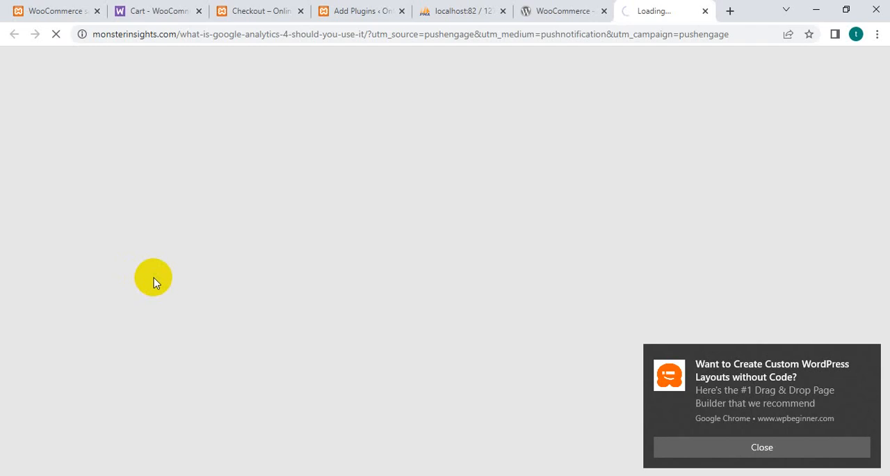
pyautogui.click(741, 447)
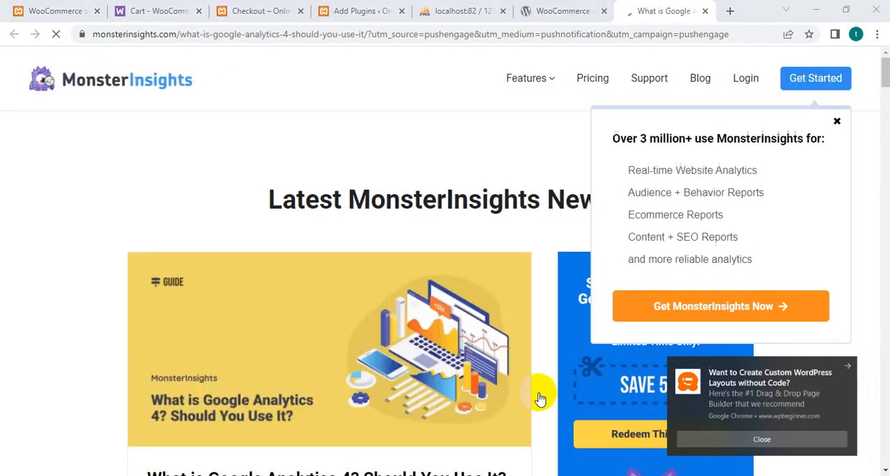
pyautogui.click(837, 121)
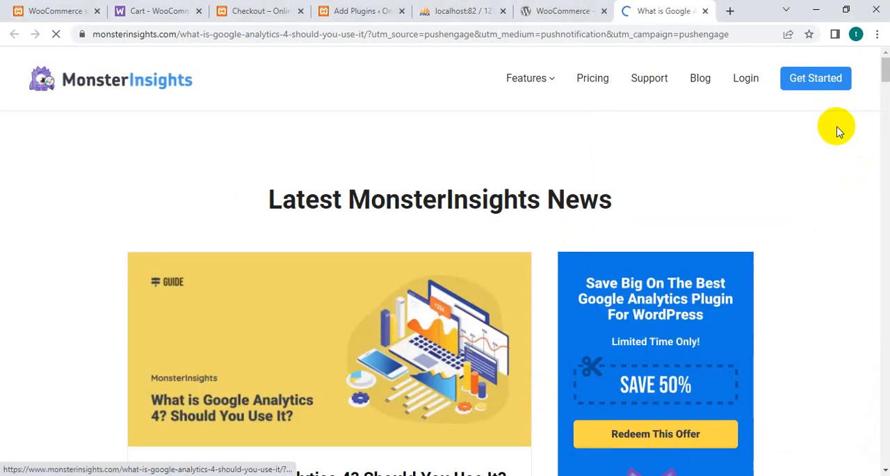
pyautogui.scroll(-1, 714, 389)
pyautogui.scroll(-12, 714, 389)
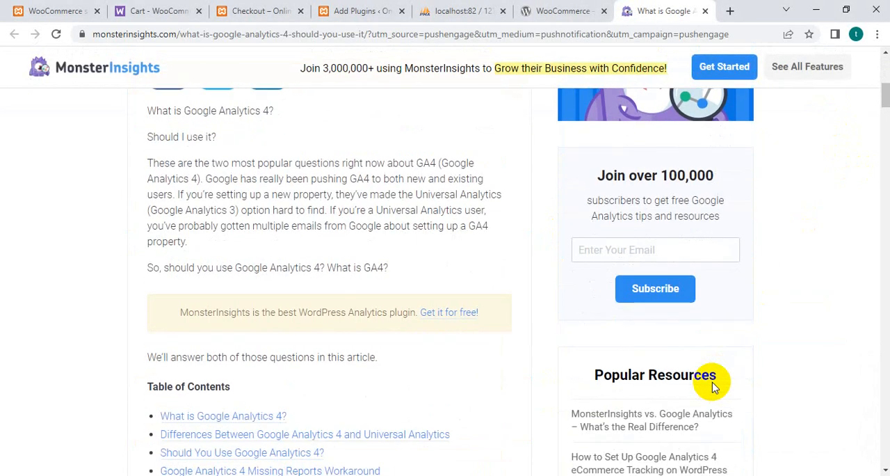
pyautogui.scroll(13, 713, 382)
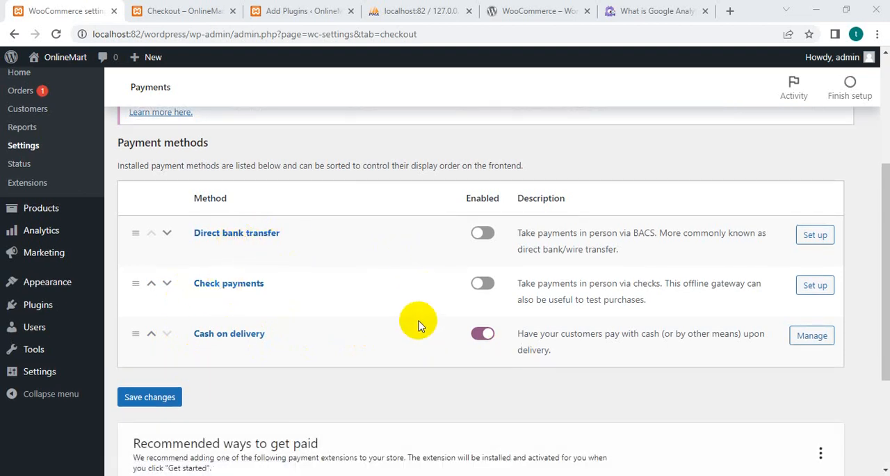
# In the Accounts & Privacy settings, disallow orders without an account and allow login during checkout and account creation at checkout and on the "My account" page.
pyautogui.scroll(3, 417, 331)
pyautogui.click(402, 291)
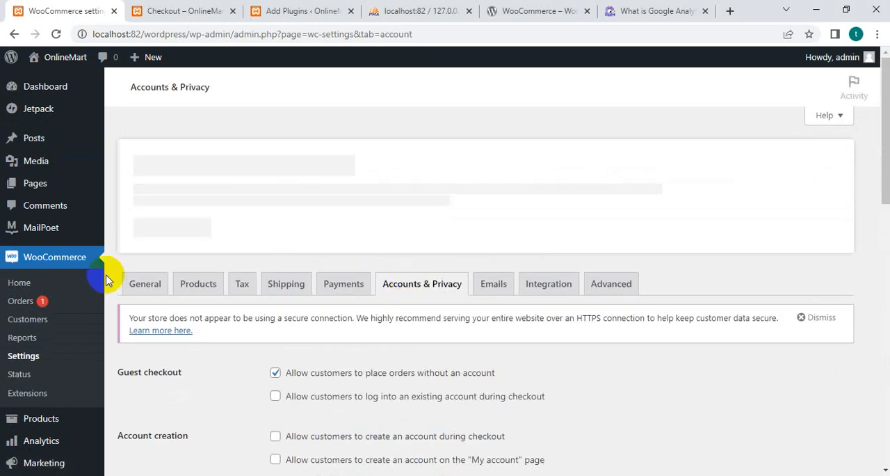
pyautogui.scroll(-1, 398, 370)
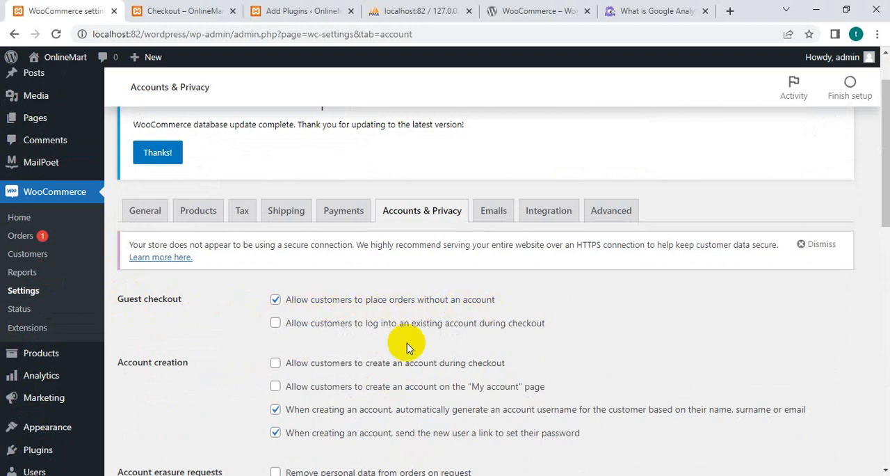
pyautogui.click(276, 299)
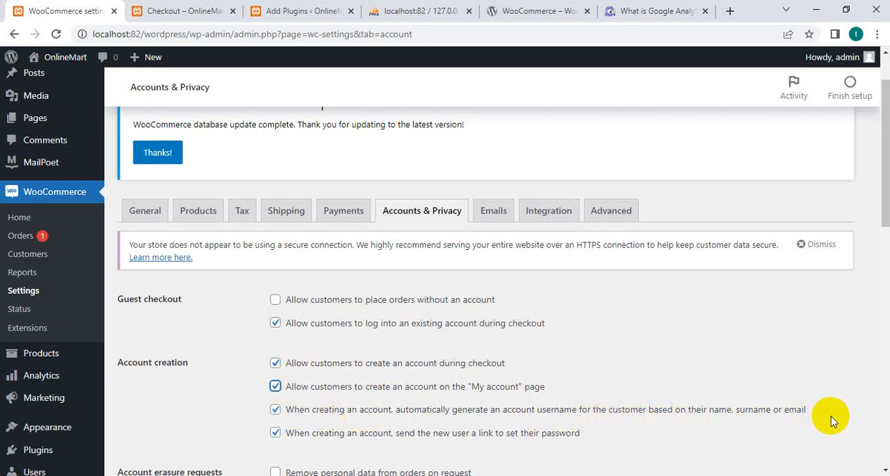
# Review the account erasure, privacy policy and personal data retention options and save the Accounts & Privacy changes.
pyautogui.scroll(-2, 288, 456)
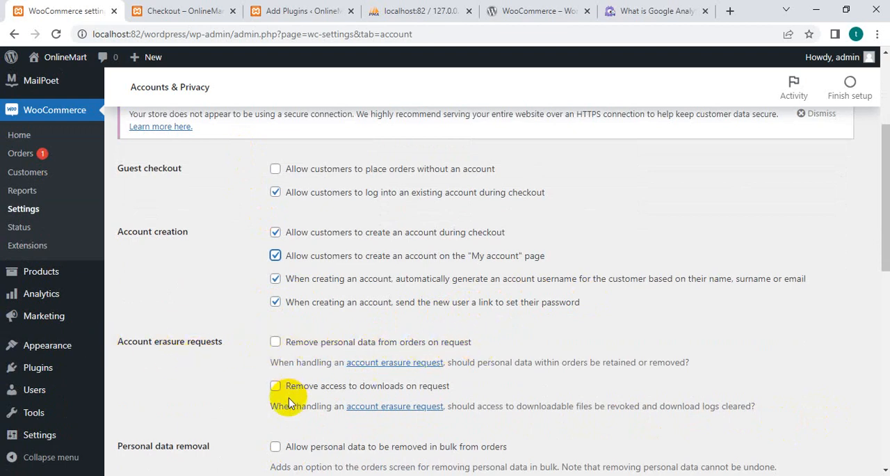
pyautogui.scroll(-3, 290, 403)
pyautogui.scroll(-2, 203, 317)
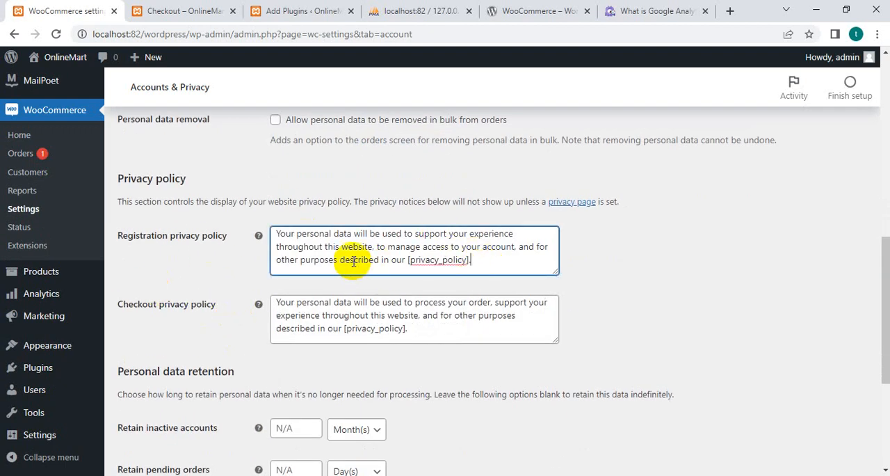
pyautogui.scroll(-2, 294, 252)
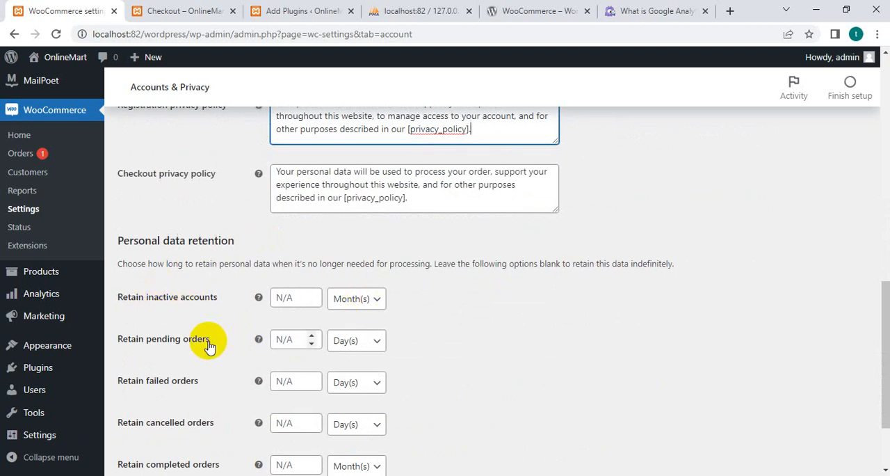
pyautogui.scroll(-2, 211, 339)
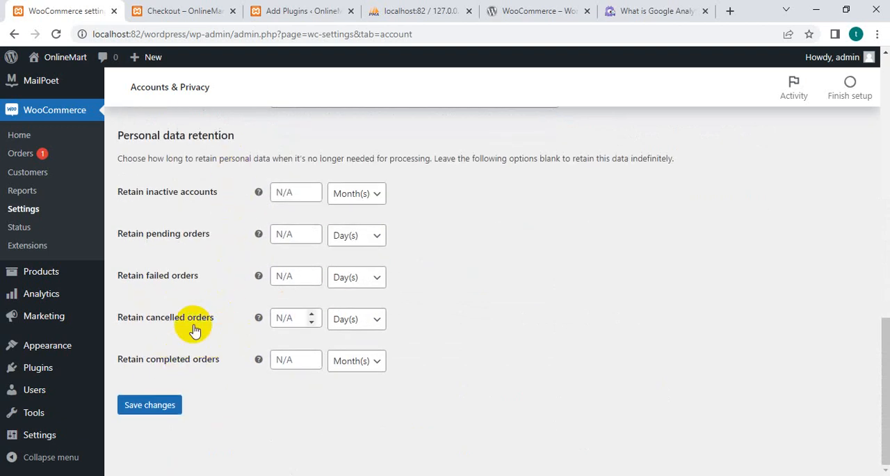
pyautogui.click(164, 410)
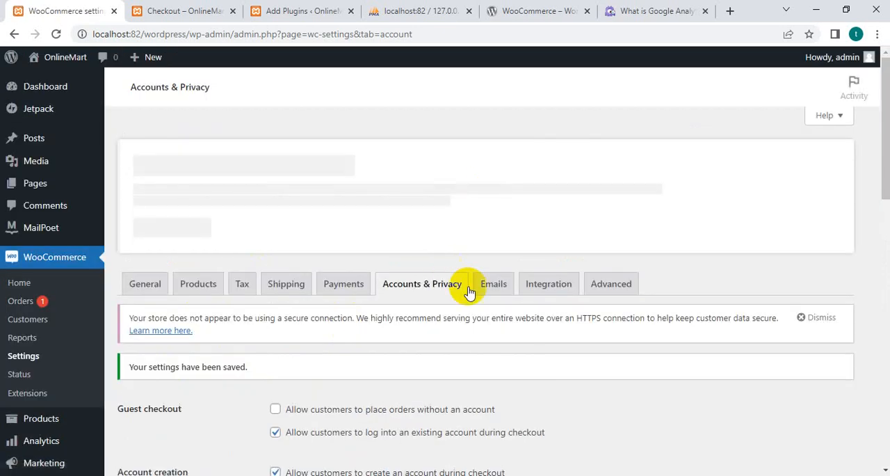
# Look through the WooCommerce email notifications and open the settings of the Customer invoice / Order details email.
pyautogui.click(495, 290)
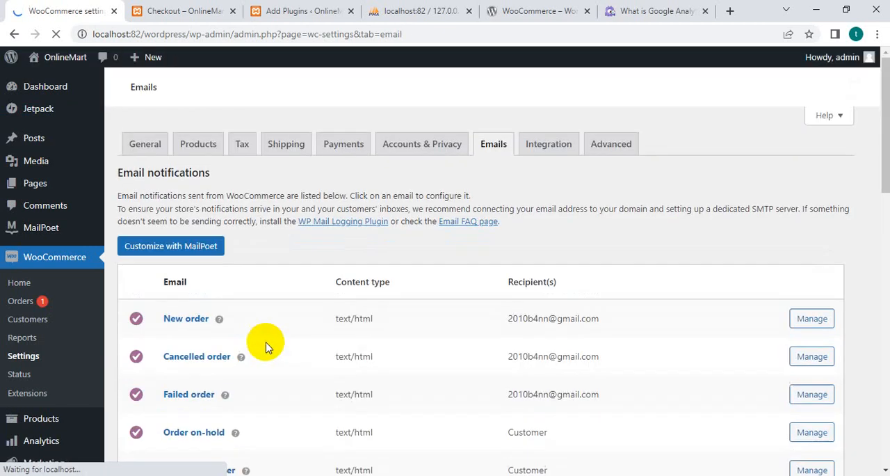
pyautogui.scroll(-3, 269, 358)
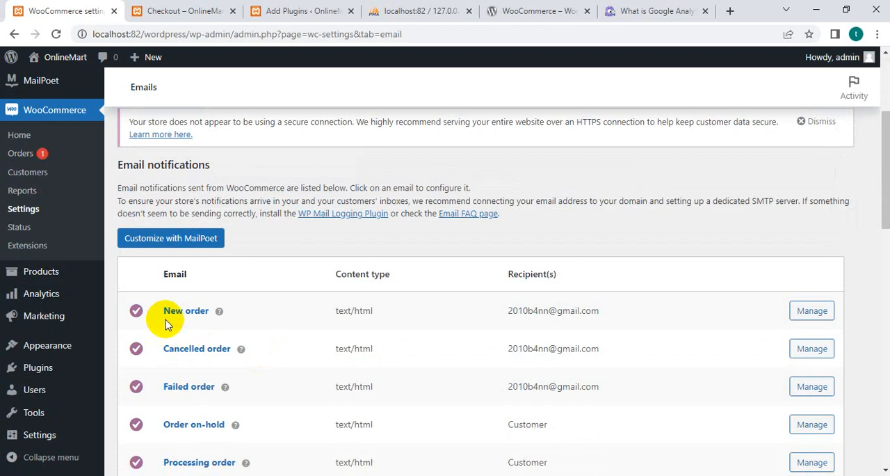
pyautogui.scroll(-2, 222, 321)
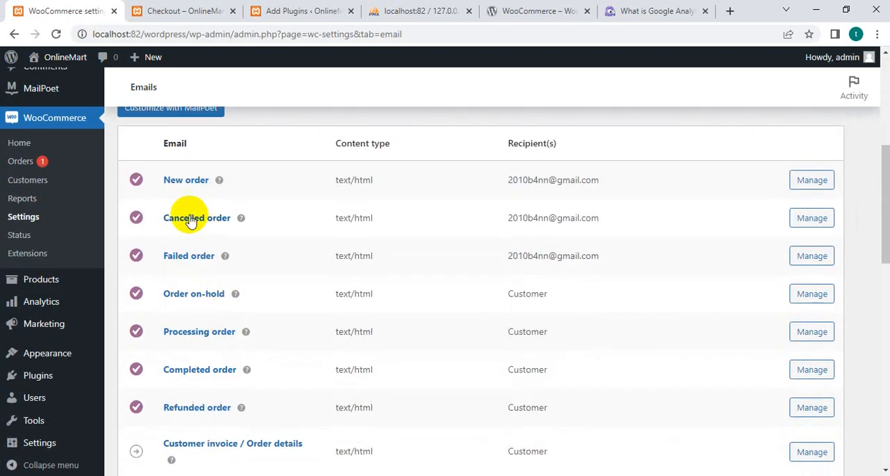
pyautogui.scroll(-2, 220, 277)
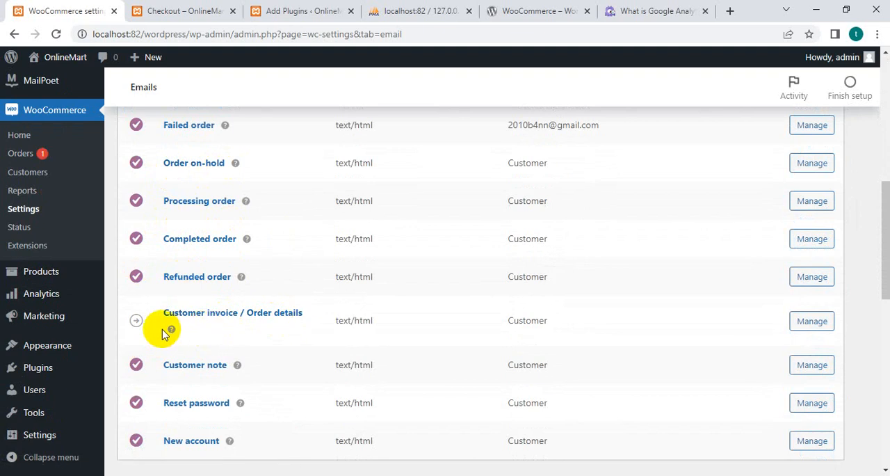
pyautogui.moveTo(173, 331)
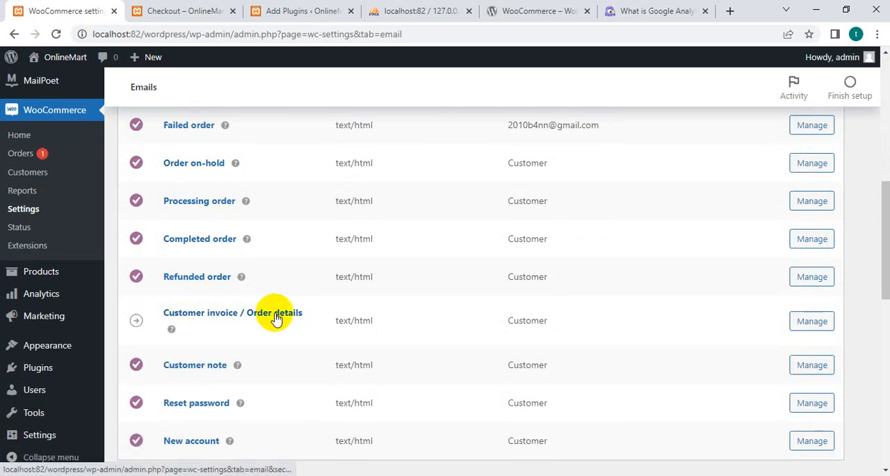
pyautogui.click(819, 320)
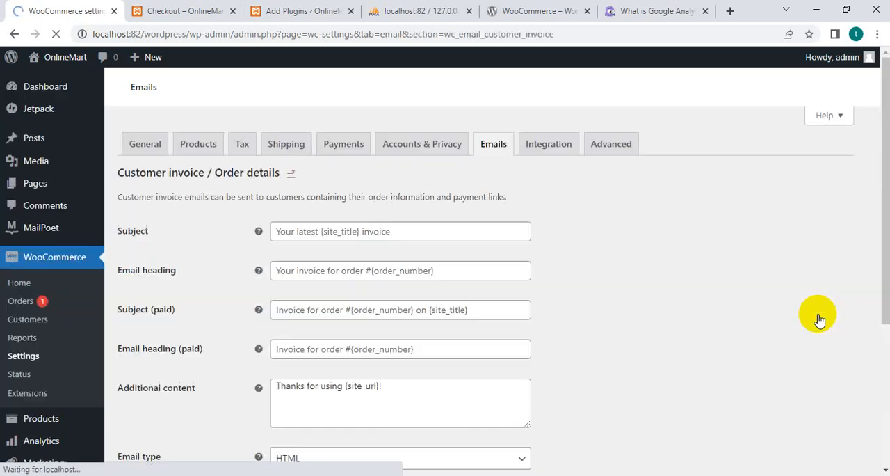
# Review and save the Customer invoice / Order details email settings and return to the email notifications list.
pyautogui.scroll(-5, 296, 396)
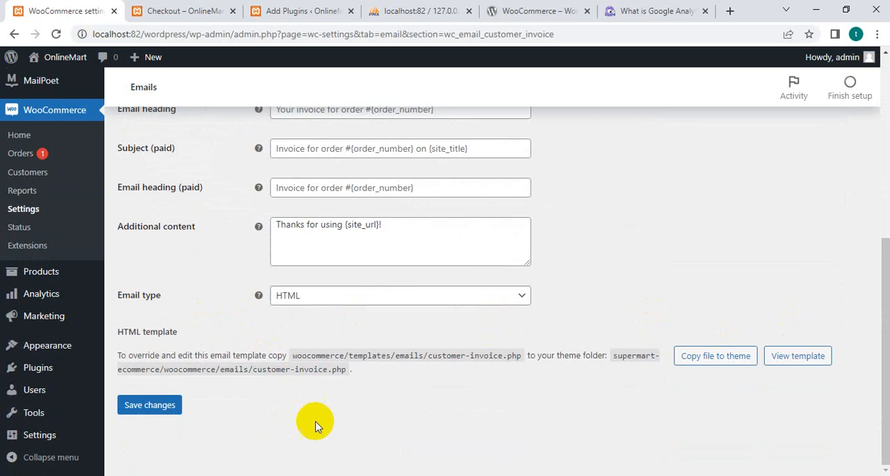
pyautogui.click(150, 405)
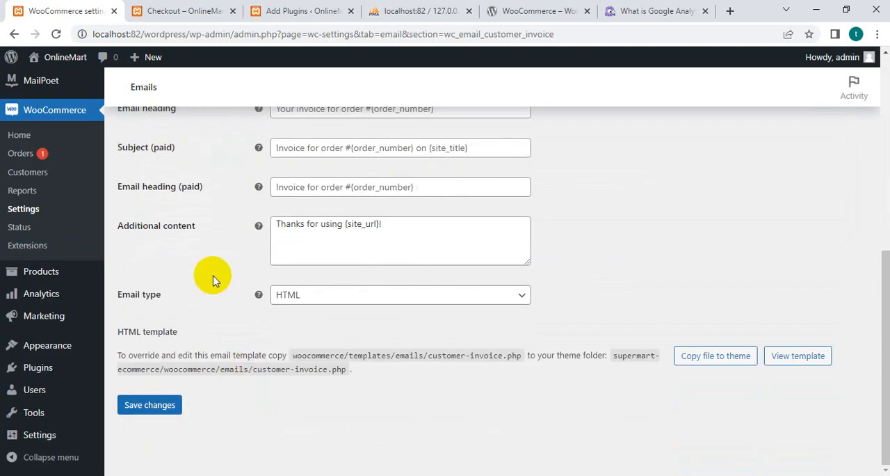
pyautogui.scroll(10, 213, 279)
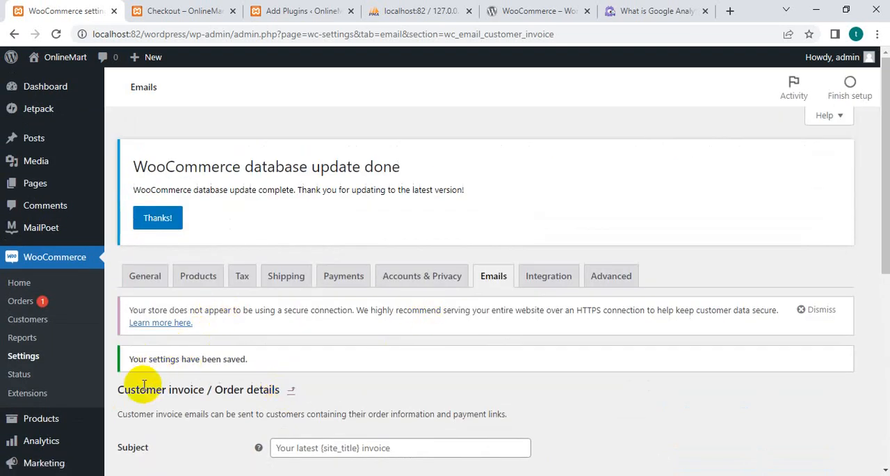
pyautogui.click(291, 391)
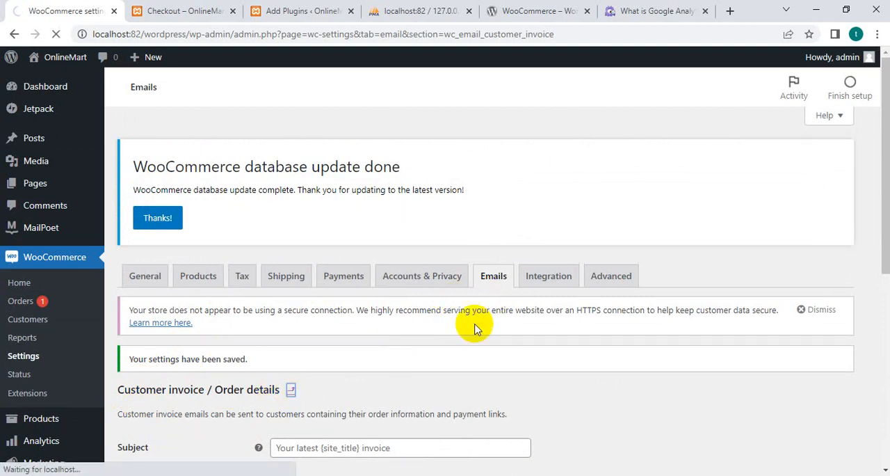
# Look through the email sender and template options, preview the HTML email template in its own browser tab and close the preview.
pyautogui.scroll(-8, 439, 355)
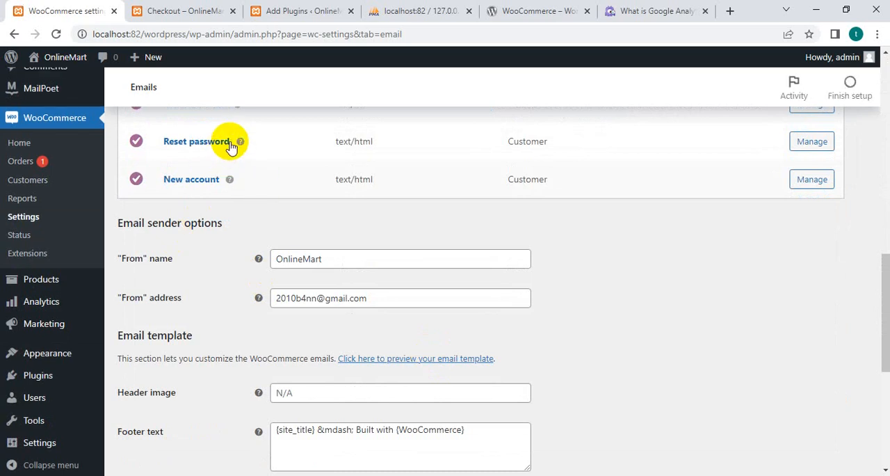
pyautogui.scroll(-2, 222, 296)
pyautogui.scroll(2, 224, 250)
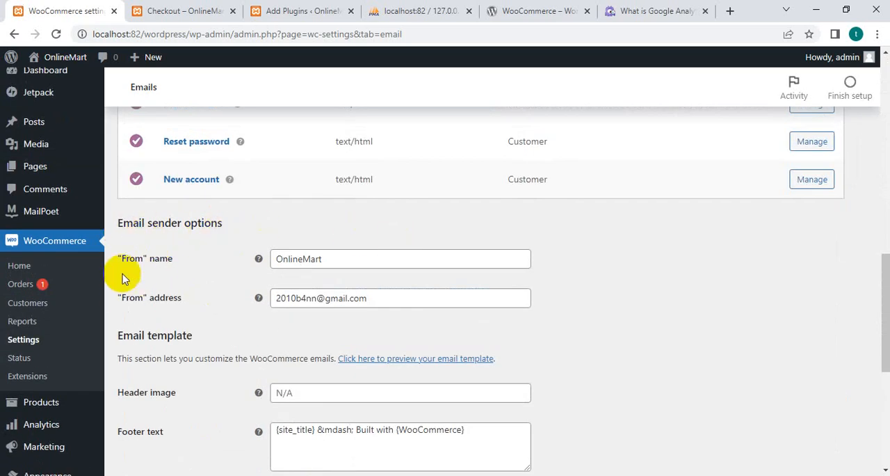
pyautogui.scroll(-2, 437, 292)
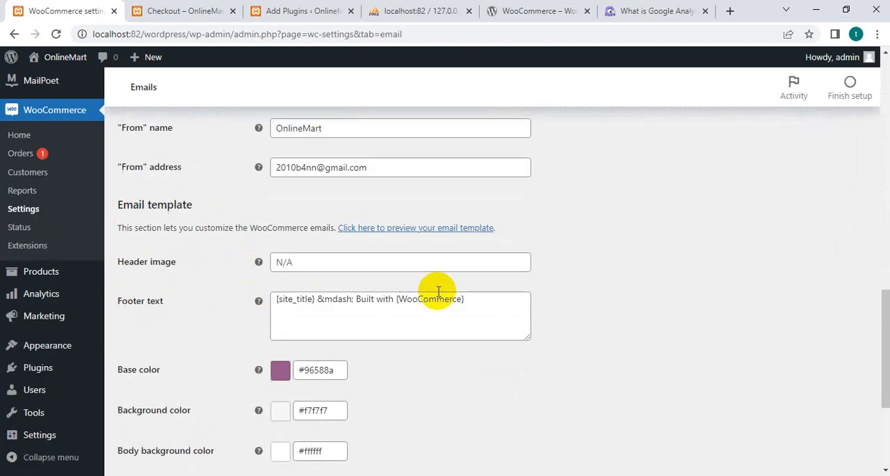
pyautogui.scroll(-2, 217, 273)
pyautogui.scroll(1, 231, 249)
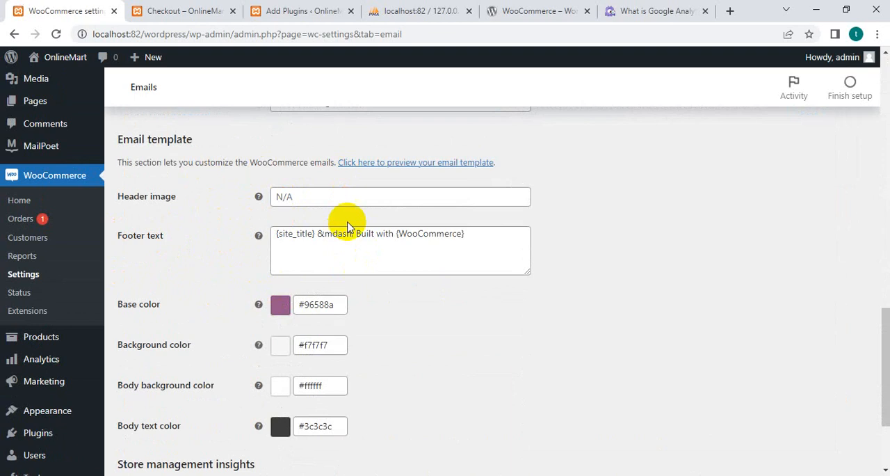
pyautogui.click(398, 164)
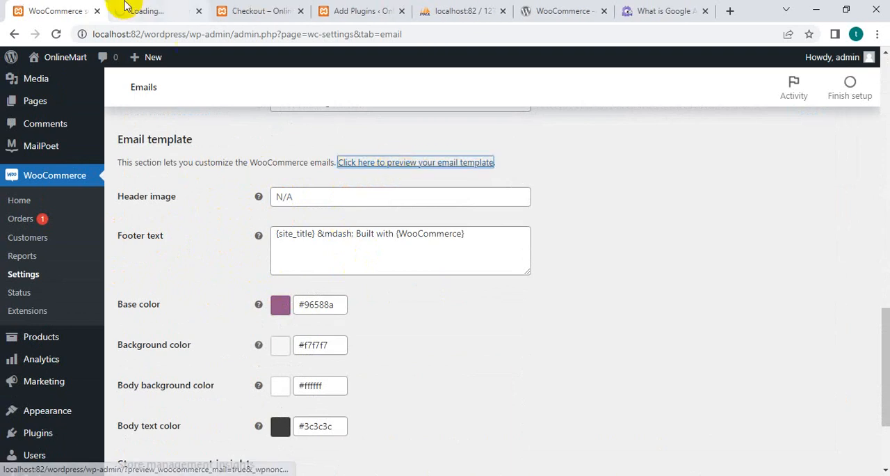
pyautogui.click(146, 12)
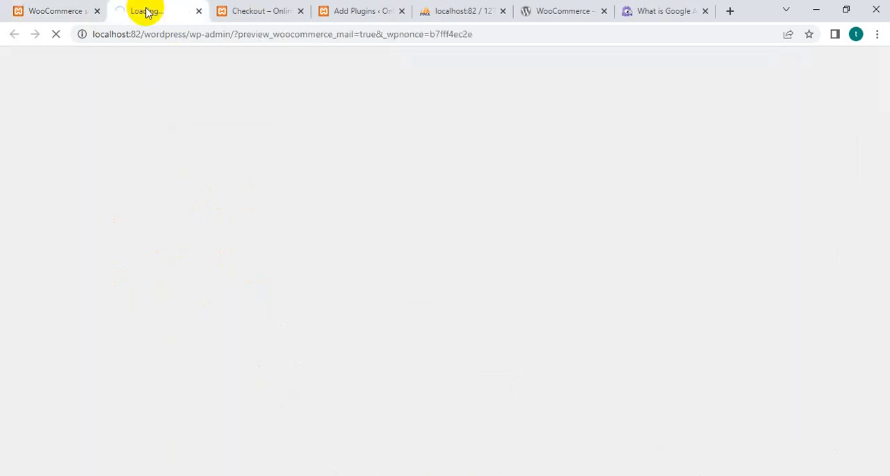
pyautogui.scroll(-2, 312, 193)
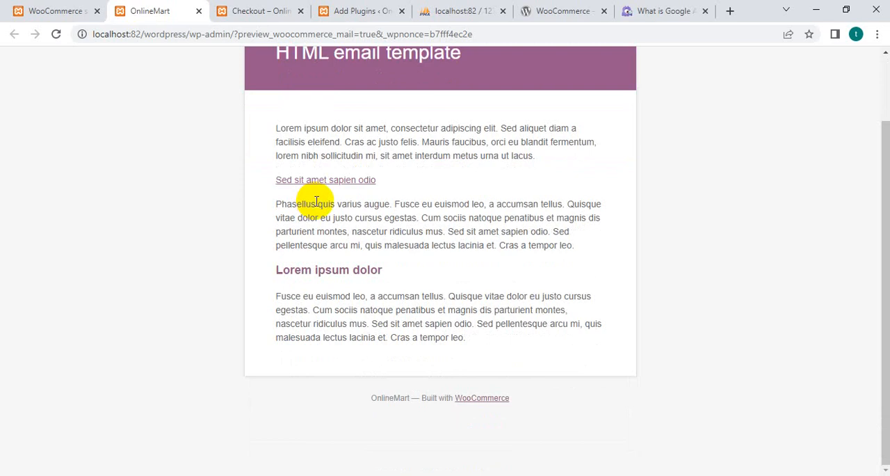
pyautogui.scroll(2, 312, 230)
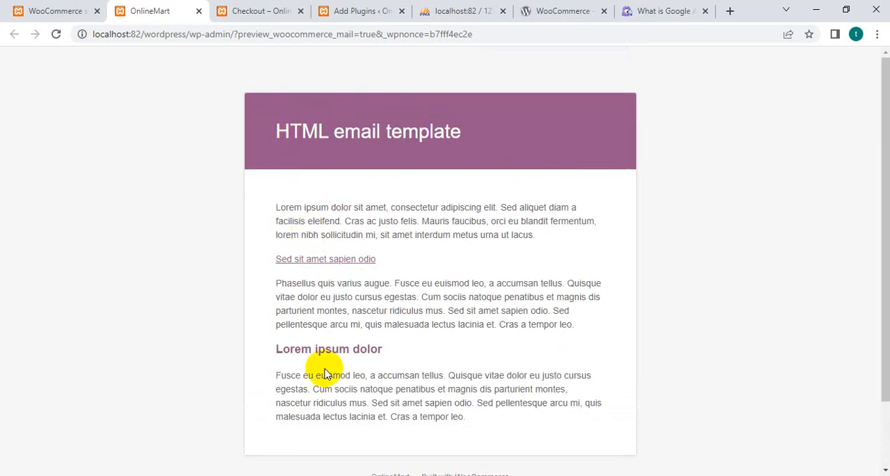
pyautogui.scroll(-2, 407, 334)
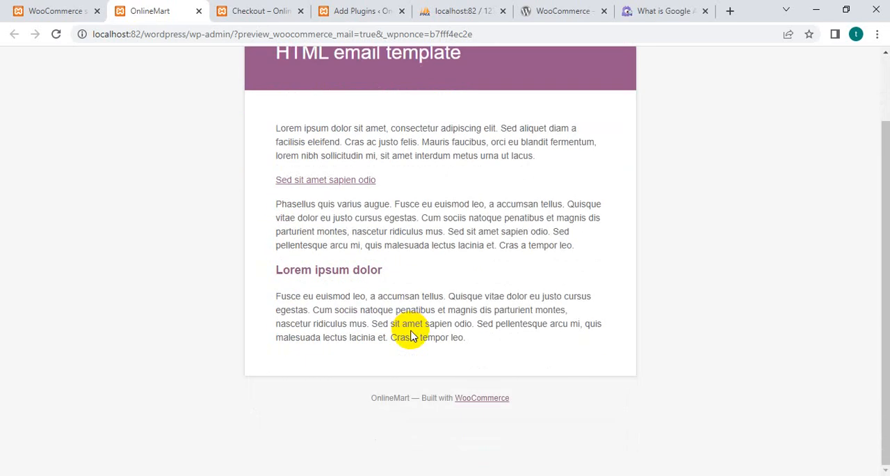
pyautogui.click(196, 11)
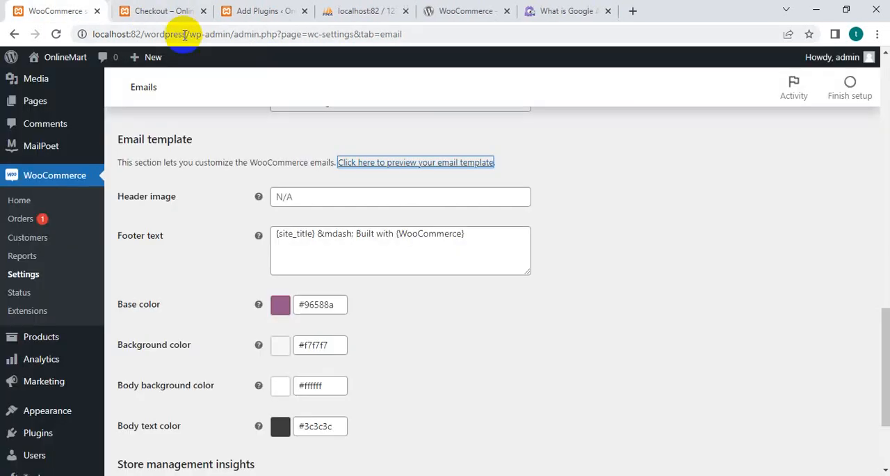
# Enable email insights under Store management insights and save the email settings.
pyautogui.scroll(-4, 292, 313)
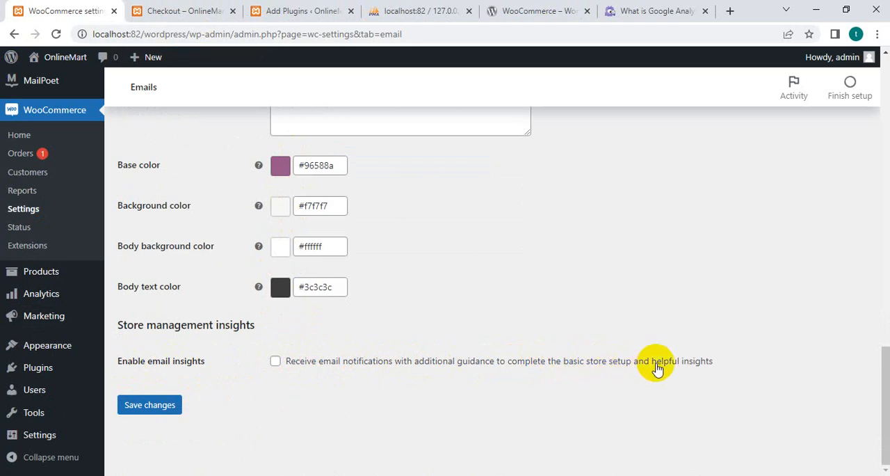
pyautogui.click(275, 361)
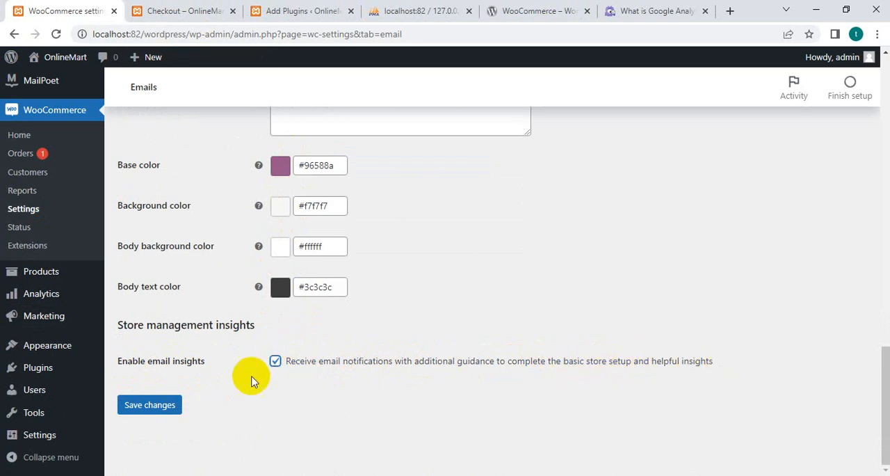
pyautogui.click(154, 413)
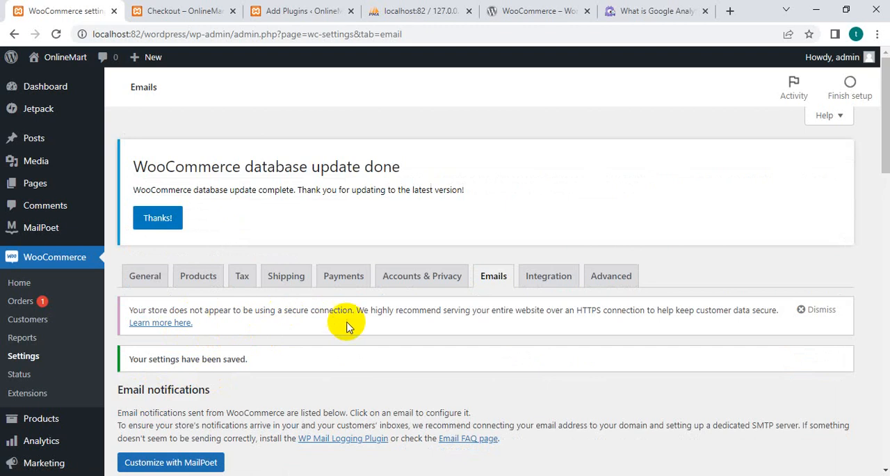
# Check the email notifications list again and look through the MaxMind Geolocation options in the Integration settings.
pyautogui.scroll(-15, 347, 326)
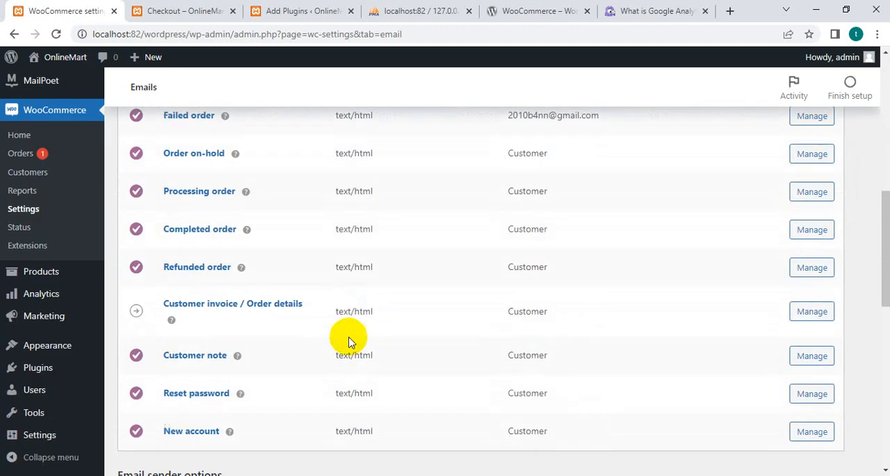
pyautogui.scroll(15, 348, 361)
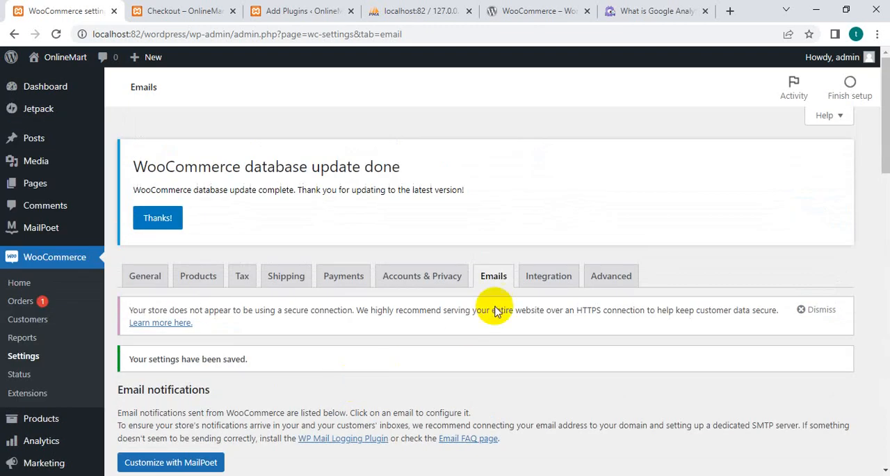
pyautogui.click(559, 284)
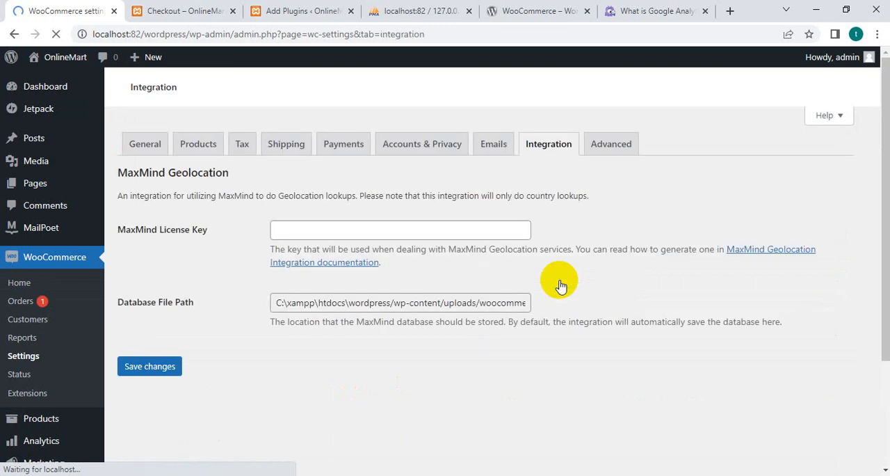
pyautogui.scroll(-2, 245, 385)
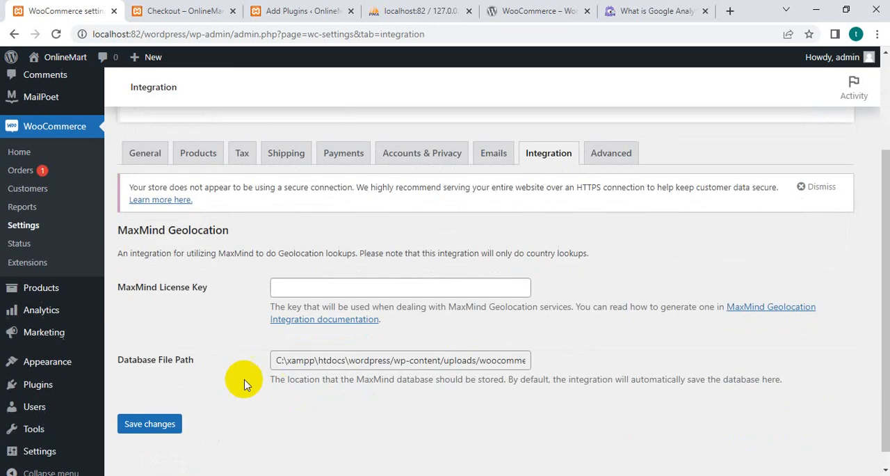
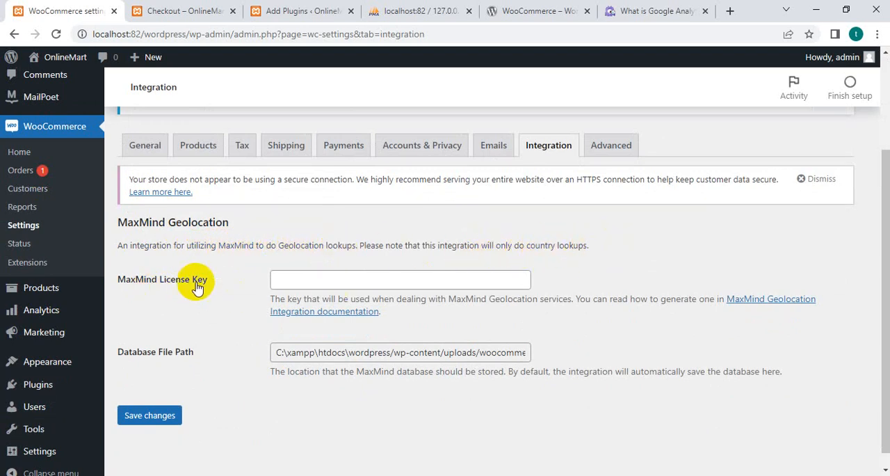
# Read the MaxMind Geolocation Integration documentation on creating an account and generating a license key, and return to the Integration settings.
pyautogui.click(382, 279)
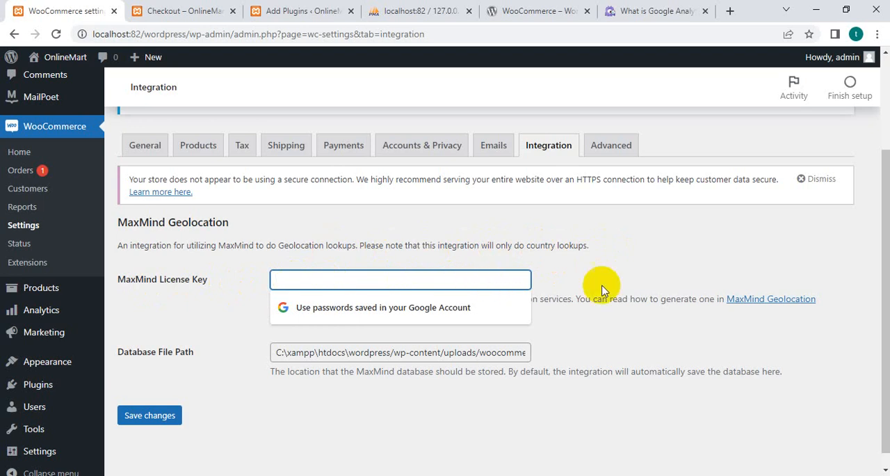
pyautogui.click(654, 279)
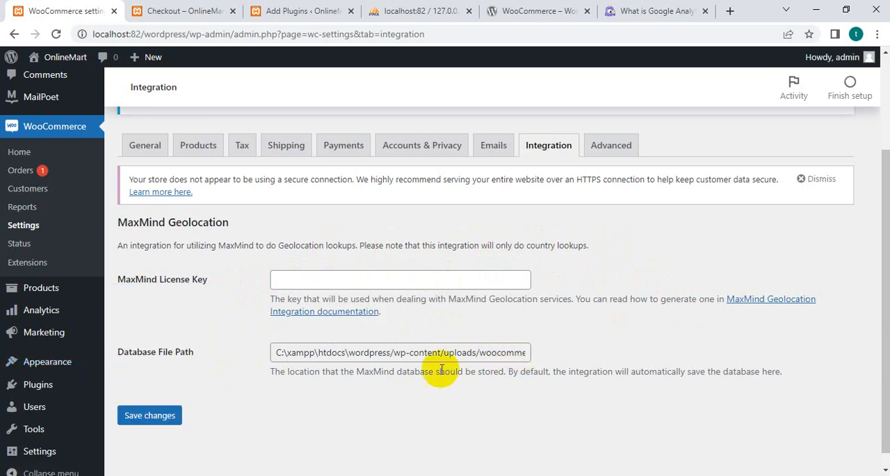
pyautogui.click(757, 301)
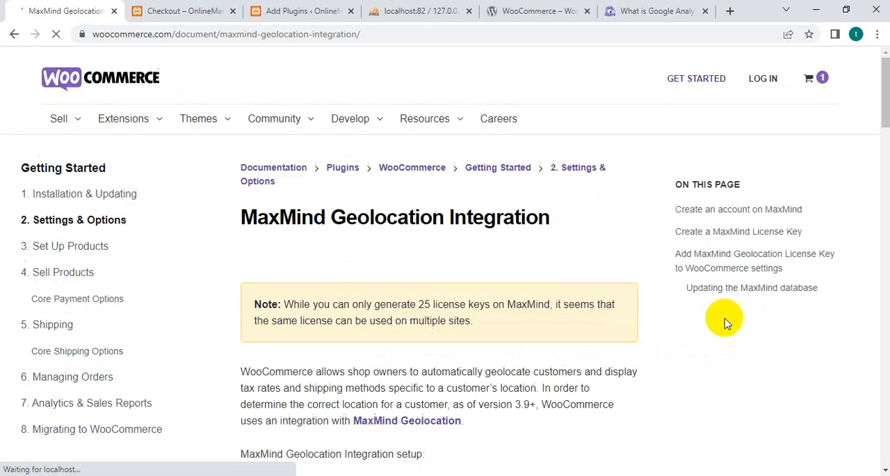
pyautogui.scroll(-8, 449, 275)
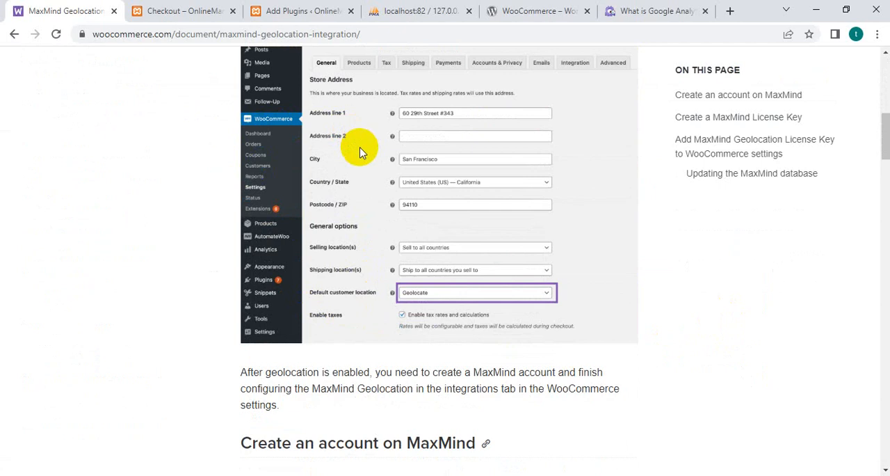
pyautogui.scroll(-4, 365, 178)
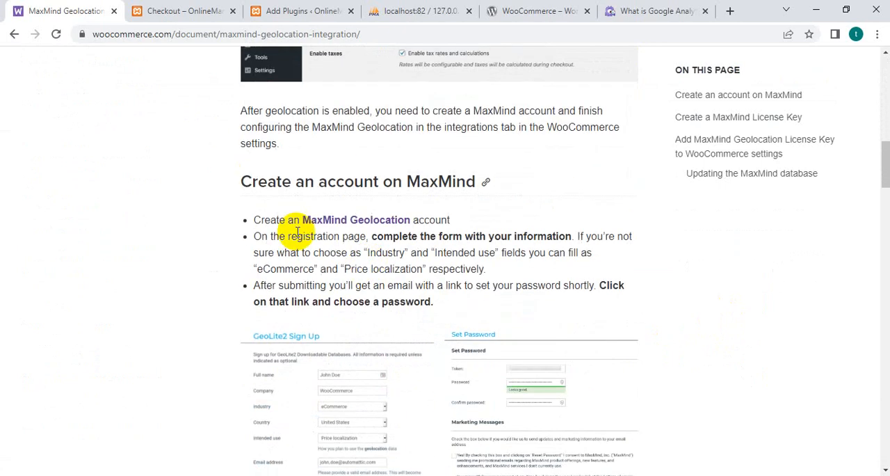
pyautogui.scroll(-2, 431, 195)
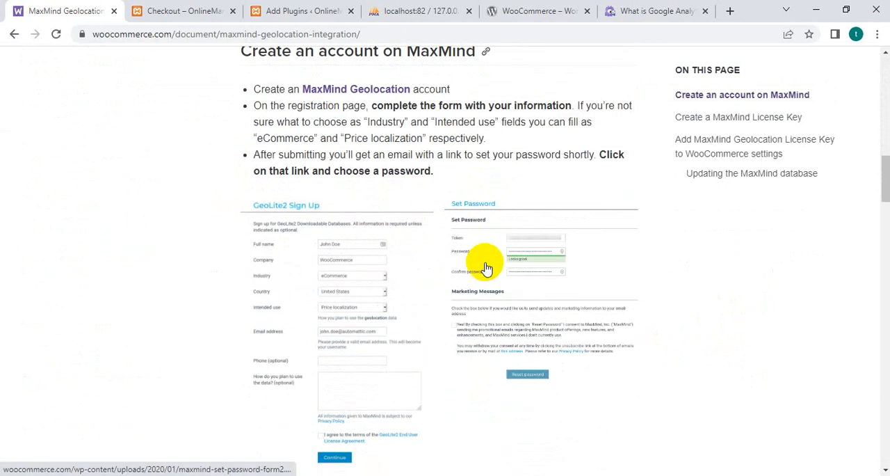
pyautogui.scroll(-3, 328, 372)
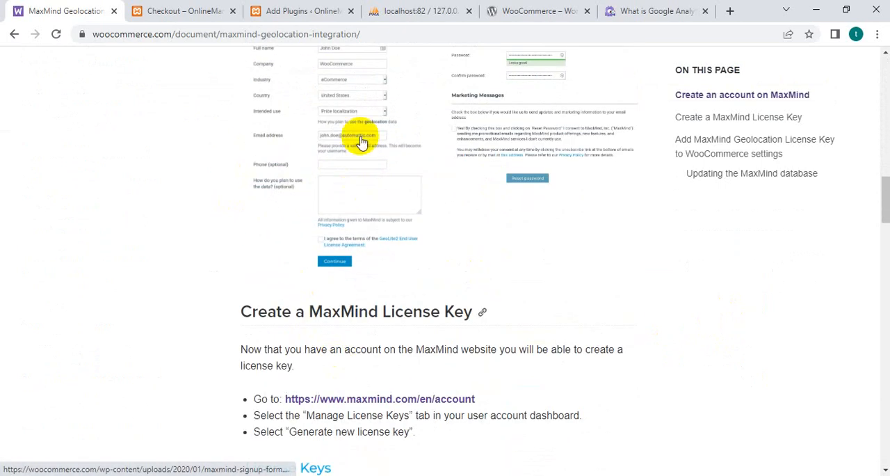
pyautogui.scroll(-1, 390, 209)
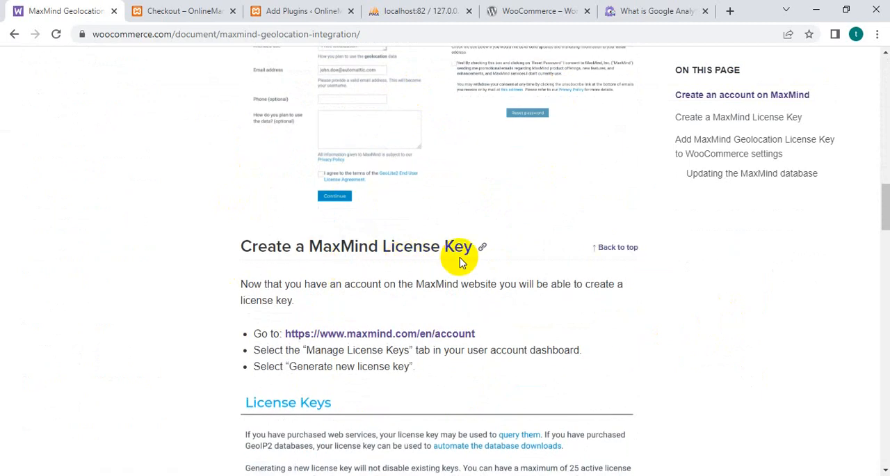
pyautogui.scroll(-1, 476, 258)
pyautogui.scroll(-5, 480, 275)
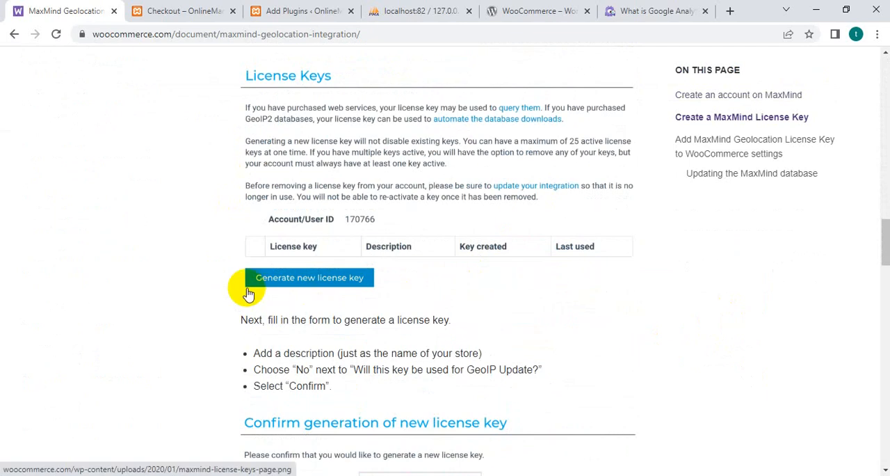
pyautogui.scroll(-5, 369, 292)
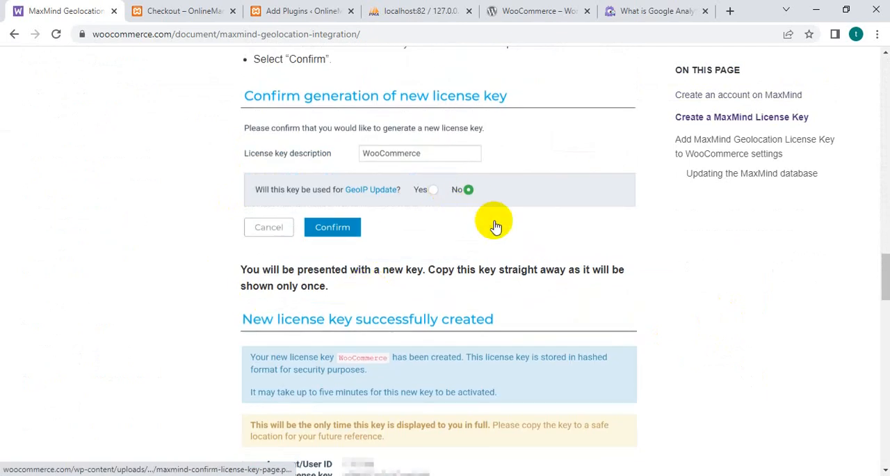
pyautogui.scroll(-3, 431, 285)
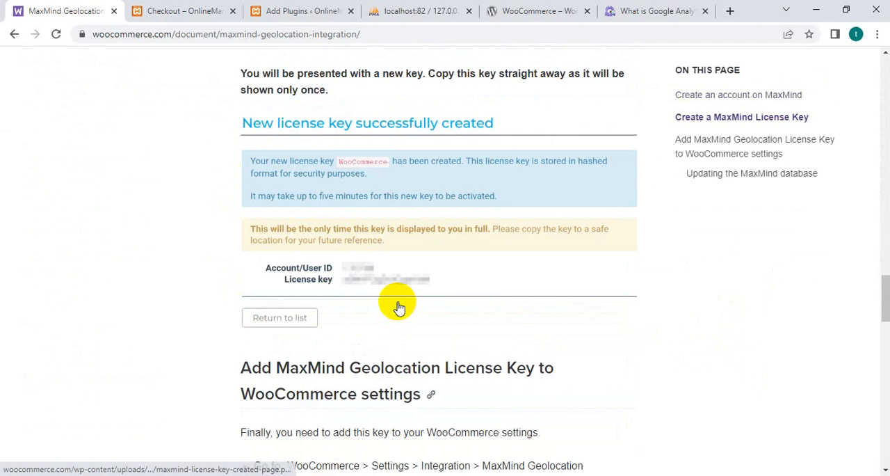
pyautogui.click(13, 34)
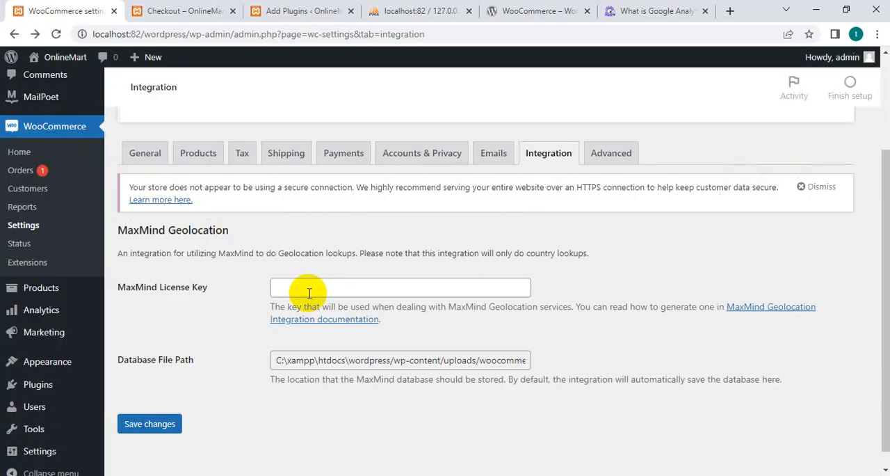
# Open the MaxMind Geolocation Integration documentation in a separate browser tab and return to the WooCommerce Integration settings.
pyautogui.click(309, 288)
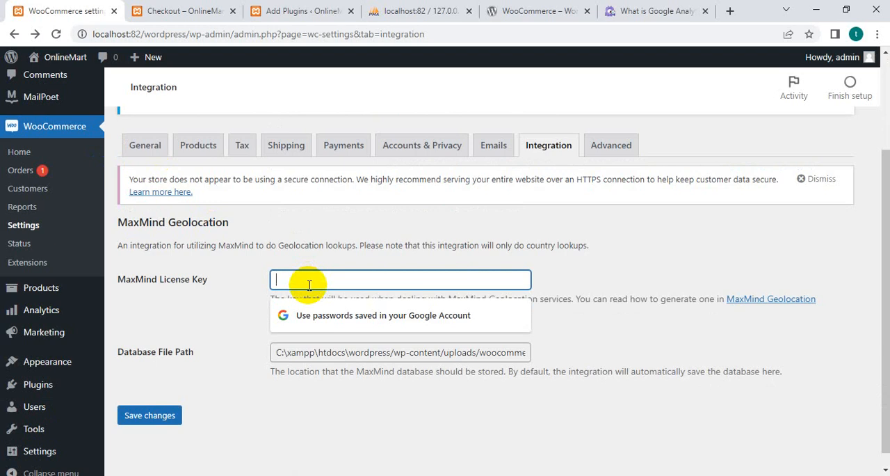
pyautogui.click(657, 329)
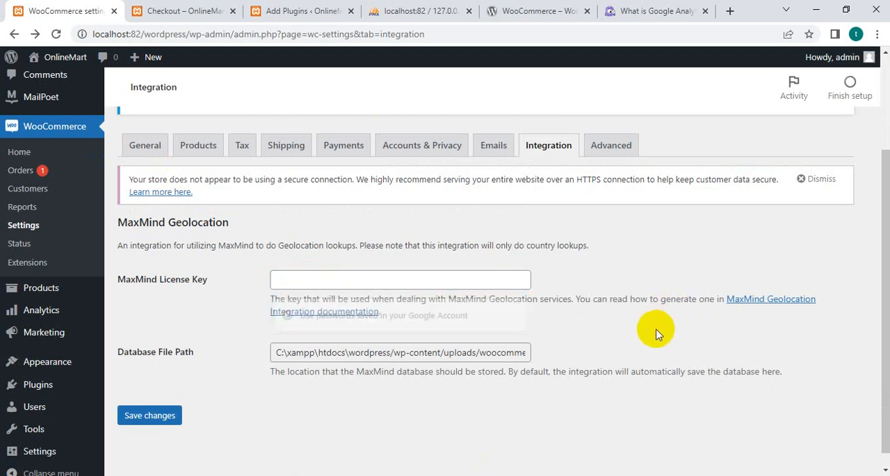
pyautogui.rightClick(758, 307)
pyautogui.click(786, 318)
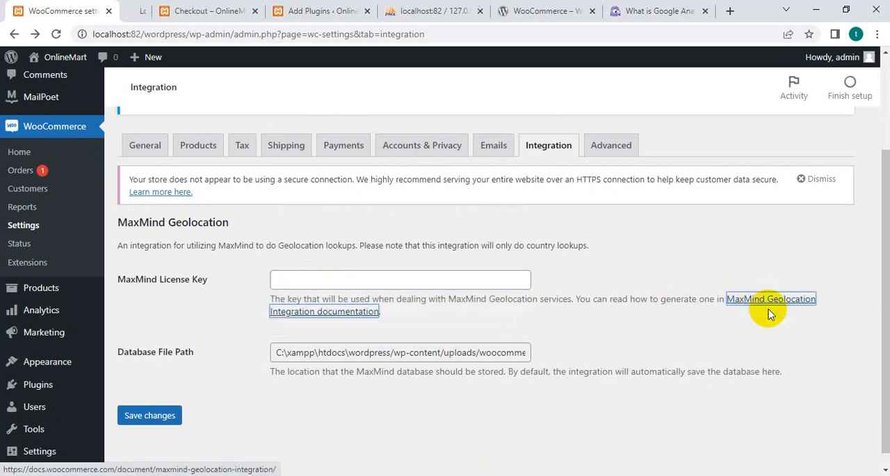
pyautogui.click(155, 14)
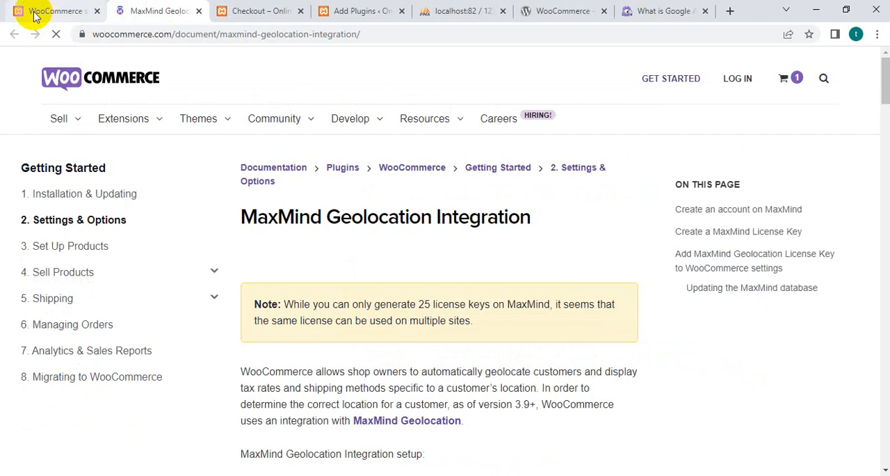
pyautogui.click(49, 11)
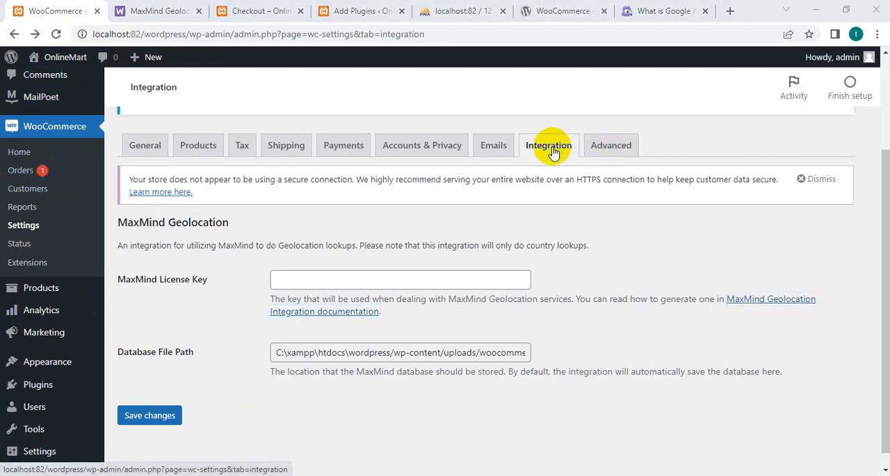
# Go to the Advanced settings and check the page setup options, including the page choice for Terms and conditions.
pyautogui.click(609, 150)
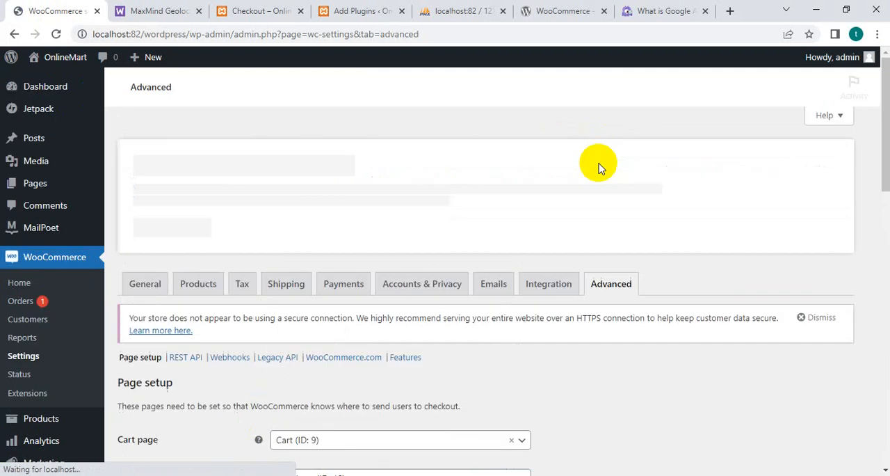
pyautogui.scroll(-2, 400, 332)
pyautogui.scroll(-1, 397, 333)
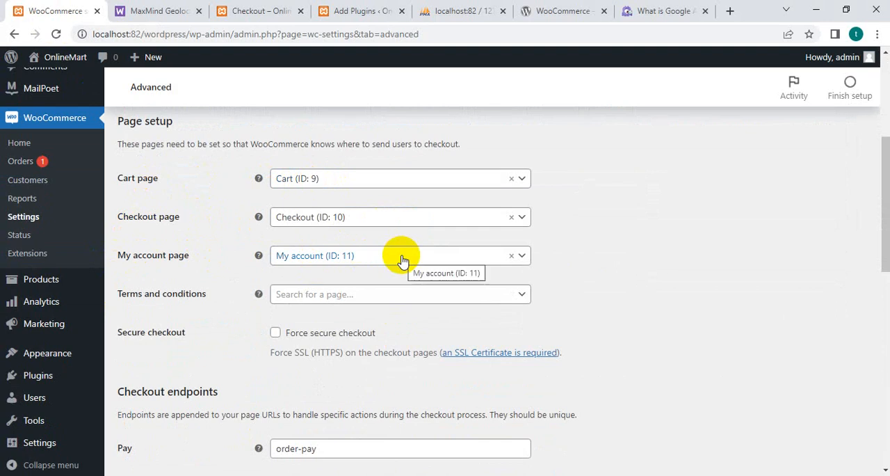
pyautogui.click(522, 298)
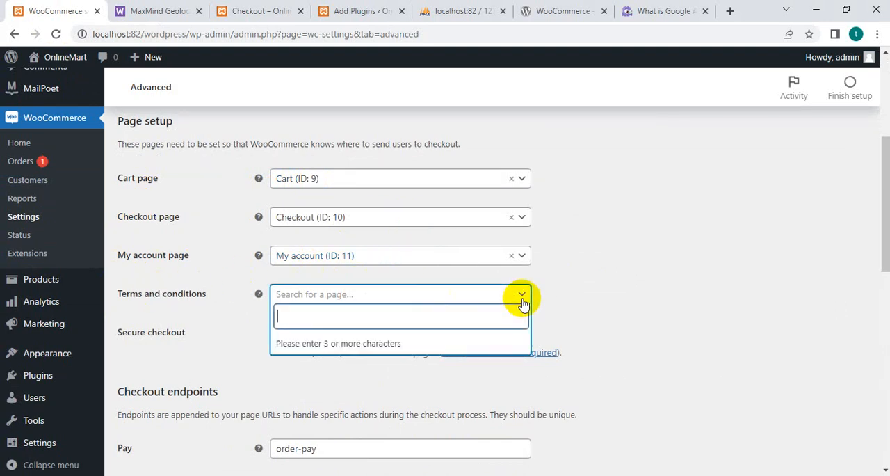
pyautogui.click(522, 298)
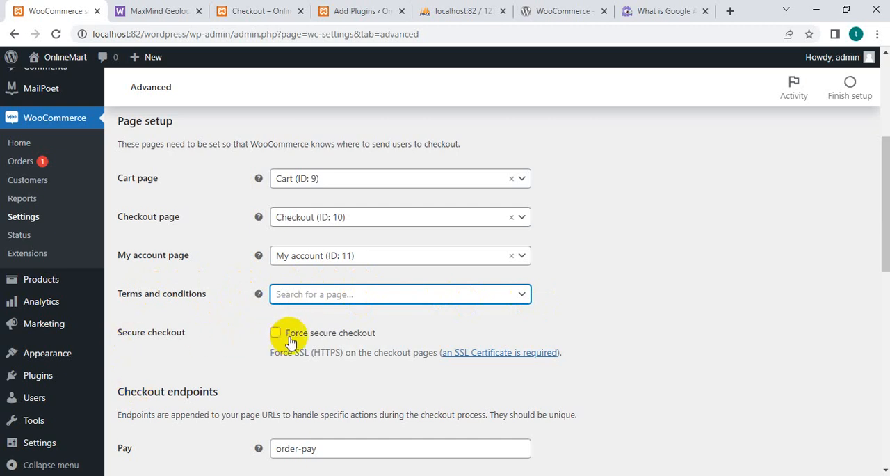
# Review the checkout and account endpoints in the Advanced settings and save the changes.
pyautogui.scroll(-4, 159, 373)
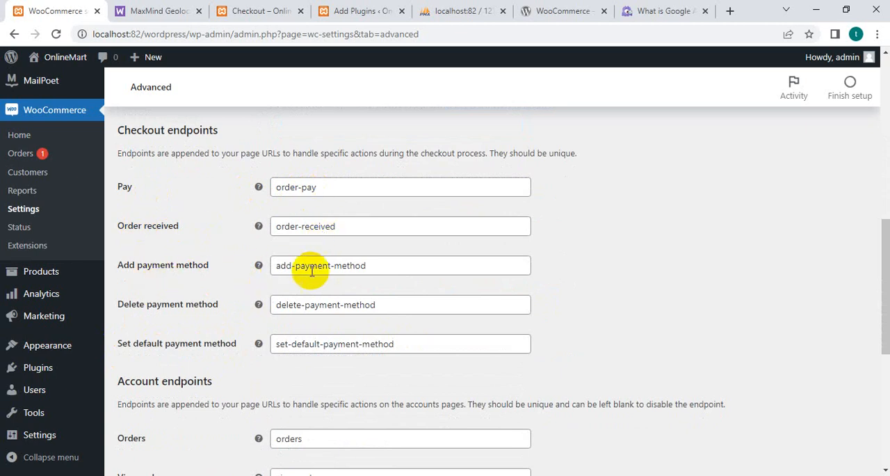
pyautogui.scroll(-2, 239, 350)
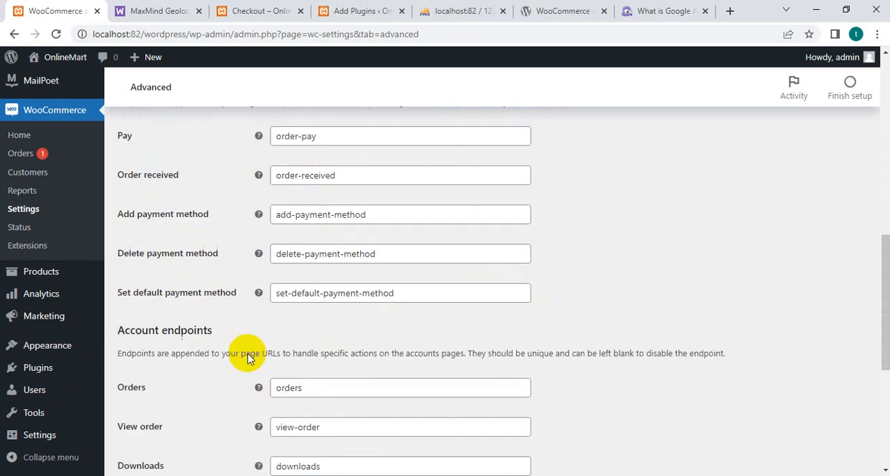
pyautogui.scroll(-3, 226, 334)
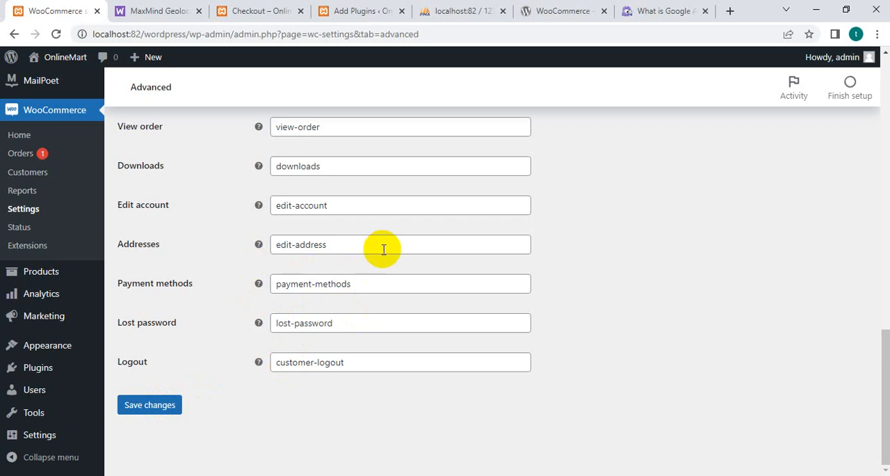
pyautogui.scroll(2, 384, 249)
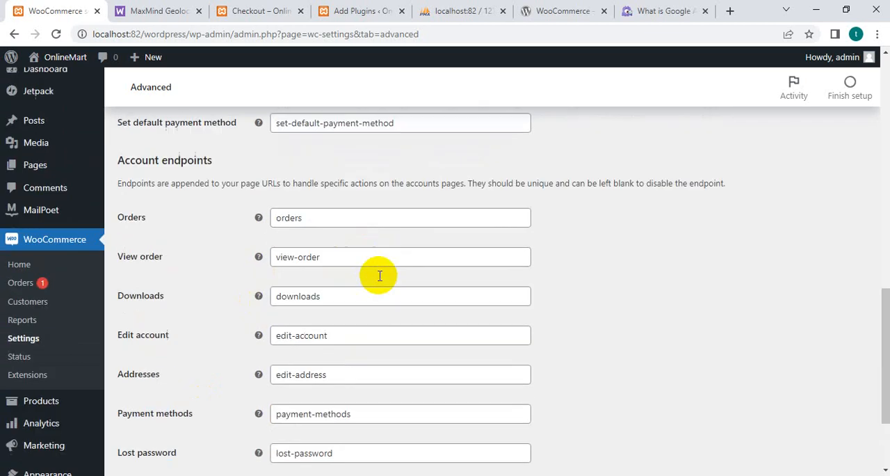
pyautogui.scroll(1, 328, 270)
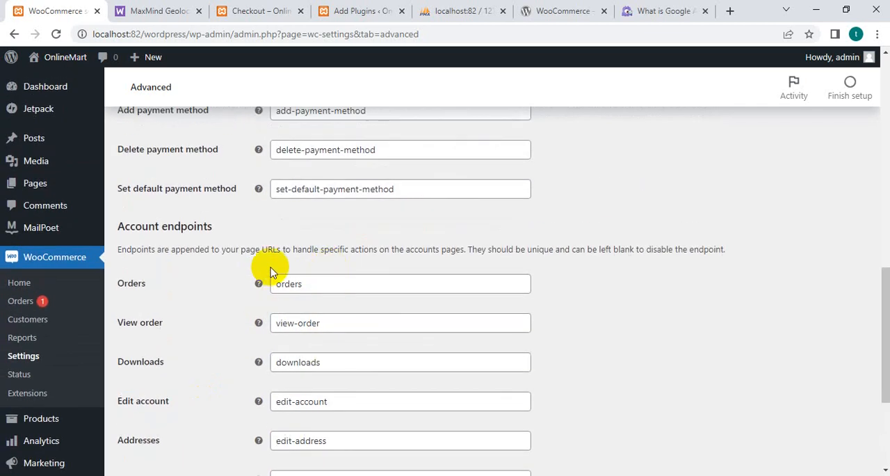
pyautogui.scroll(5, 230, 237)
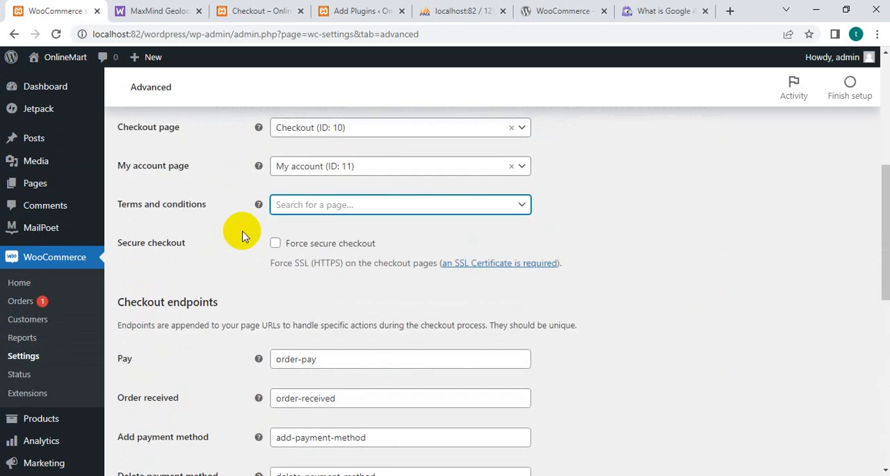
pyautogui.scroll(2, 254, 233)
pyautogui.scroll(-8, 287, 234)
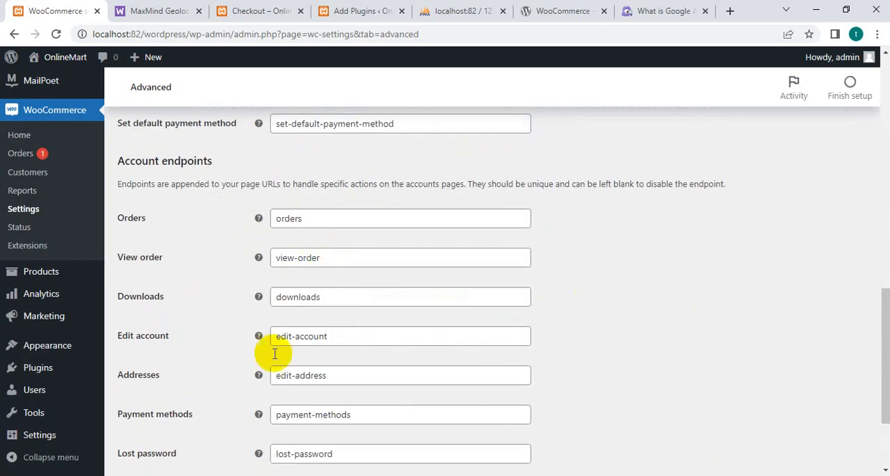
pyautogui.scroll(-2, 281, 389)
pyautogui.click(158, 409)
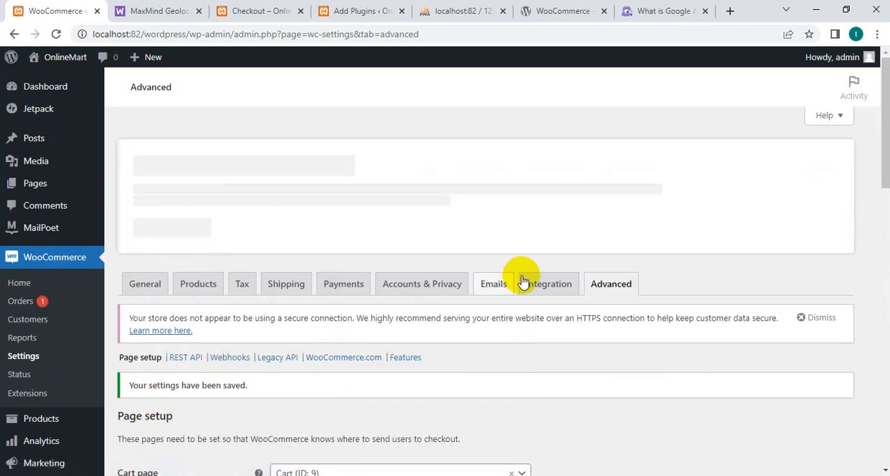
# Look through the Sales by date orders report for the last 7 days in the WooCommerce reports.
pyautogui.click(19, 341)
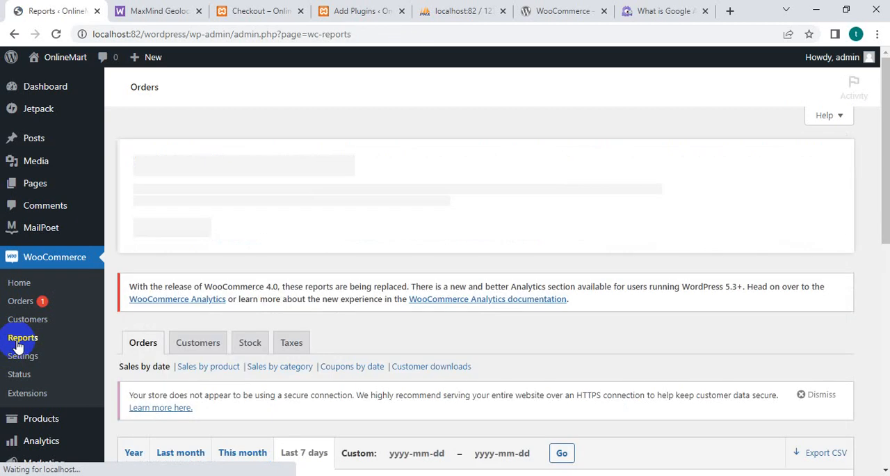
pyautogui.scroll(-4, 194, 296)
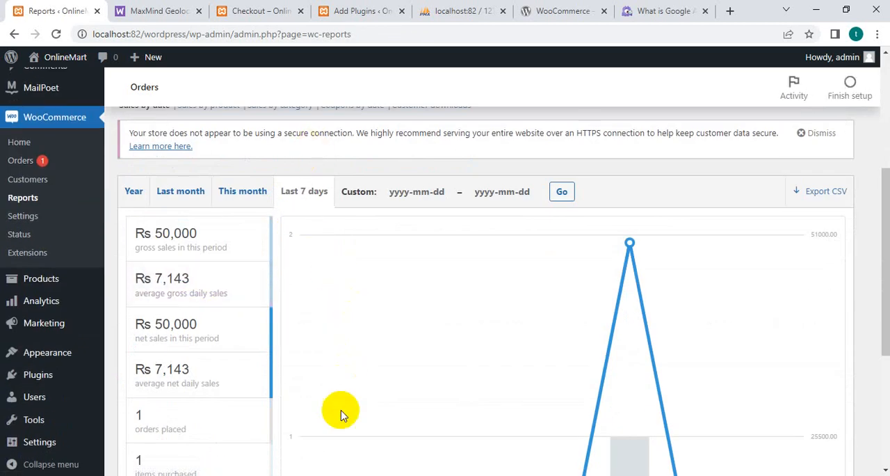
pyautogui.scroll(-4, 296, 261)
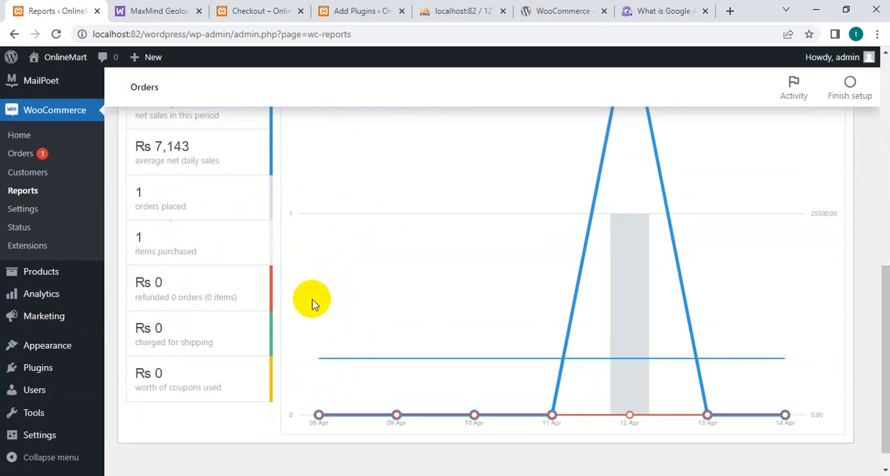
pyautogui.scroll(6, 403, 324)
pyautogui.scroll(2, 439, 324)
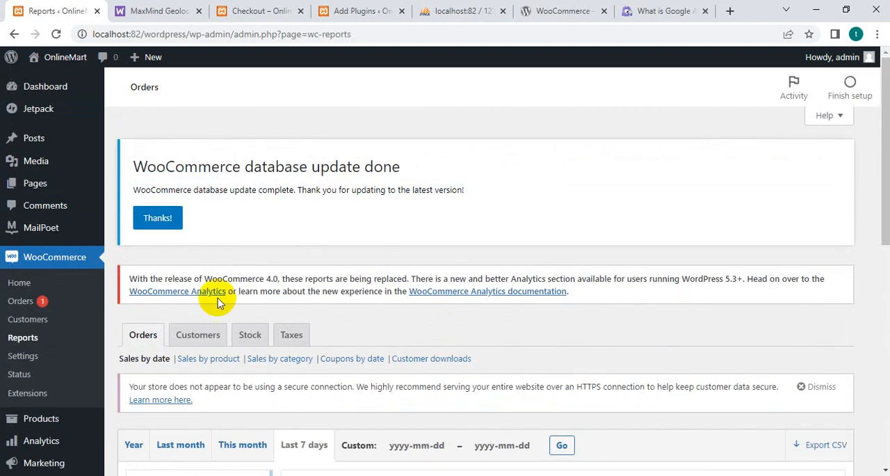
# Look through the Customers vs. guests report for the last 7 days in the WooCommerce reports.
pyautogui.click(198, 334)
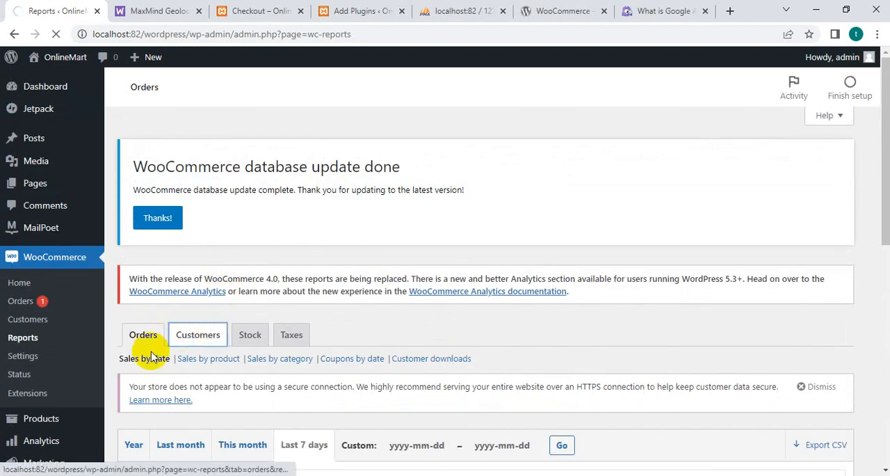
pyautogui.scroll(-3, 390, 282)
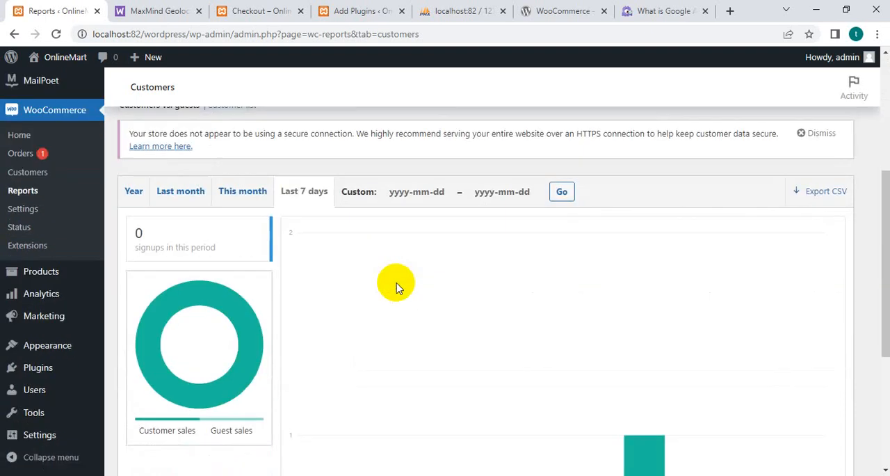
pyautogui.scroll(-3, 389, 286)
pyautogui.scroll(2, 246, 304)
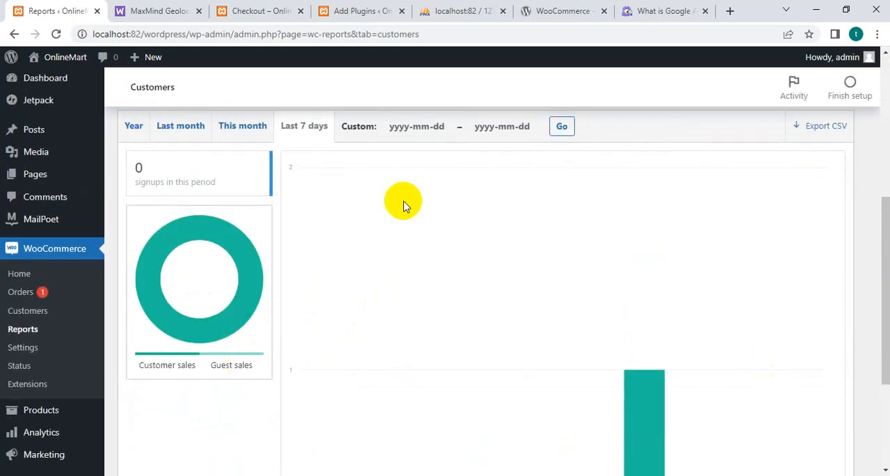
pyautogui.scroll(3, 487, 306)
pyautogui.scroll(2, 449, 334)
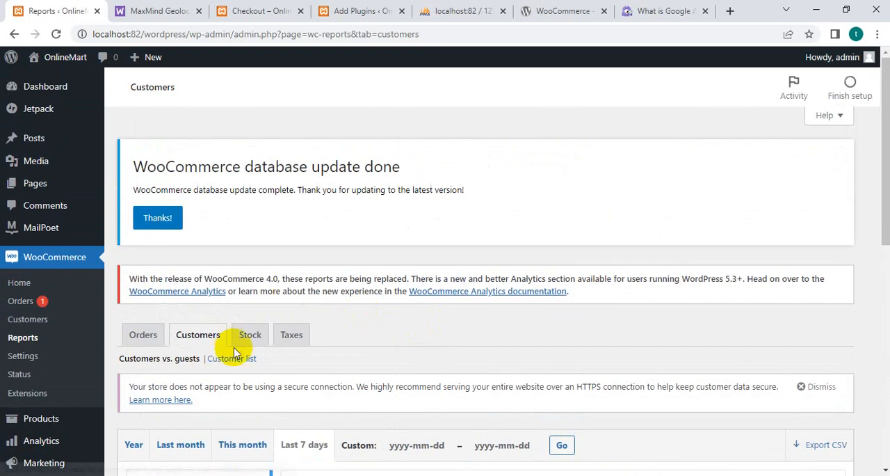
# Check the Low in stock report and the Taxes by code report for last month.
pyautogui.click(250, 341)
pyautogui.scroll(-4, 483, 313)
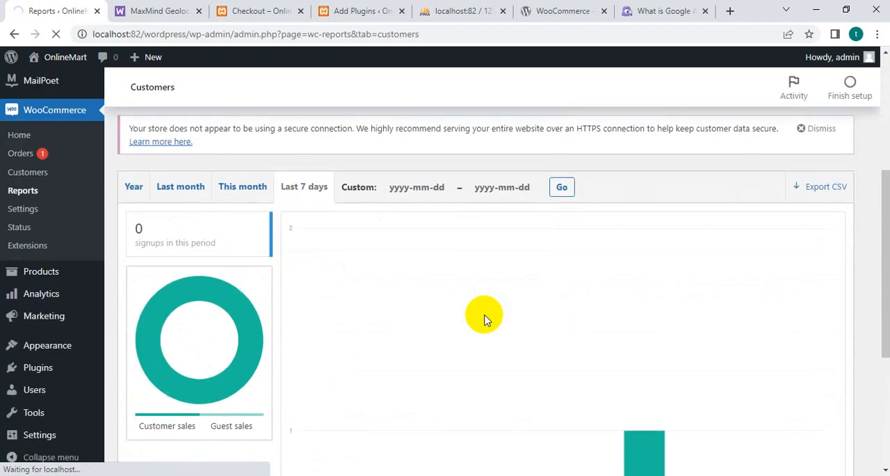
pyautogui.scroll(-3, 398, 237)
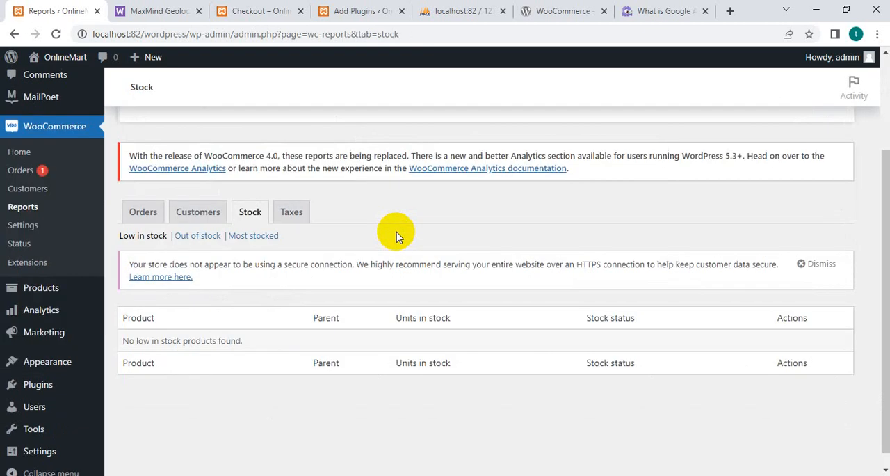
pyautogui.scroll(-1, 478, 354)
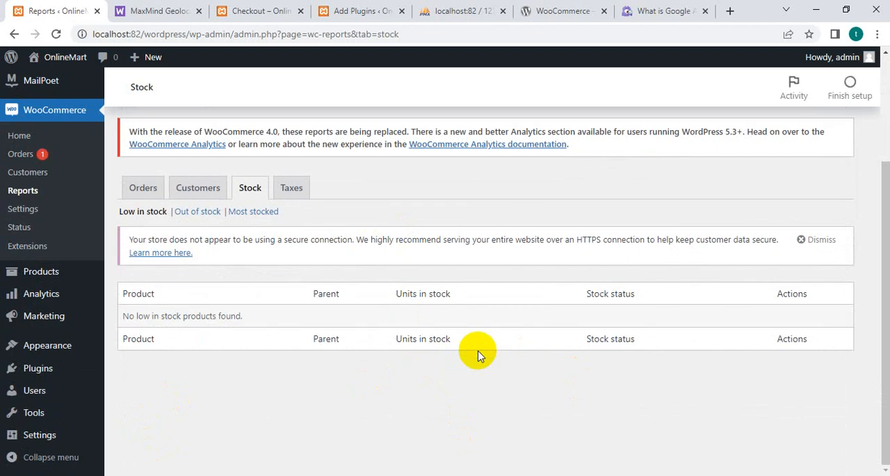
pyautogui.click(283, 197)
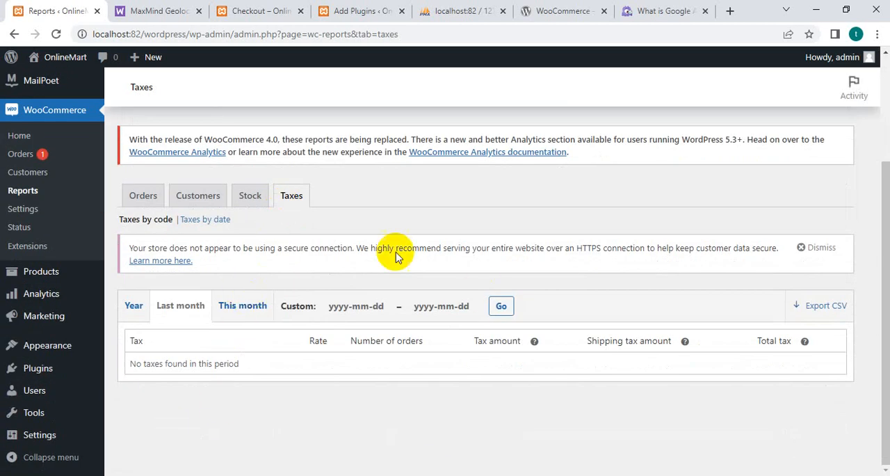
pyautogui.scroll(-1, 371, 285)
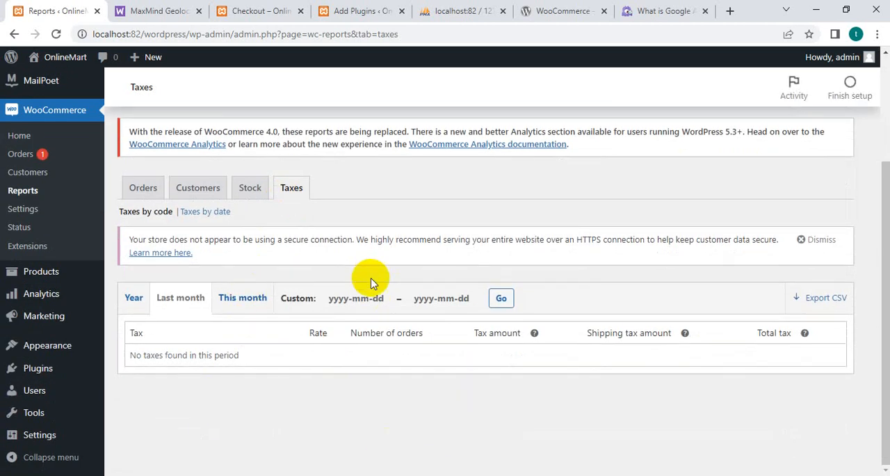
# Open the processing order dated Apr 12, 2022 from the WooCommerce orders list and view its details.
pyautogui.moveTo(2, 272)
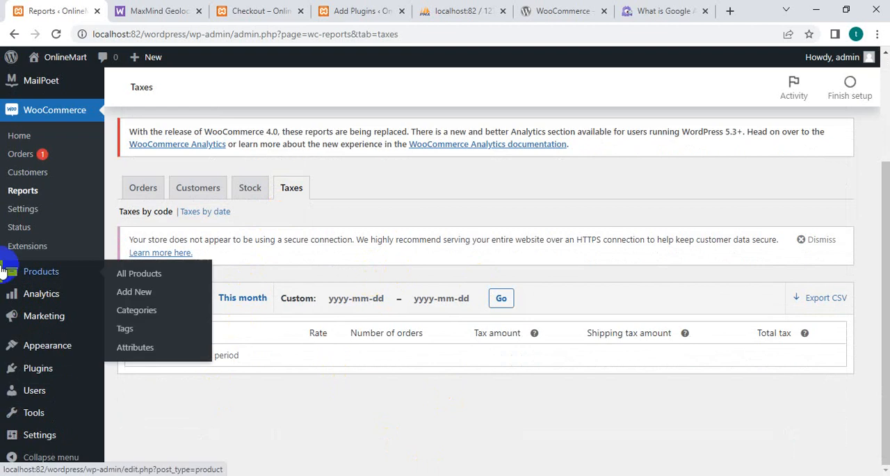
pyautogui.click(24, 159)
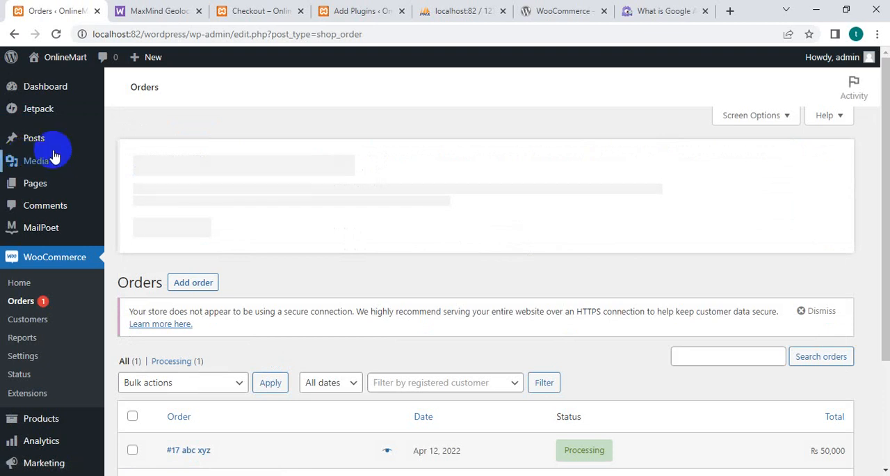
pyautogui.scroll(-2, 513, 324)
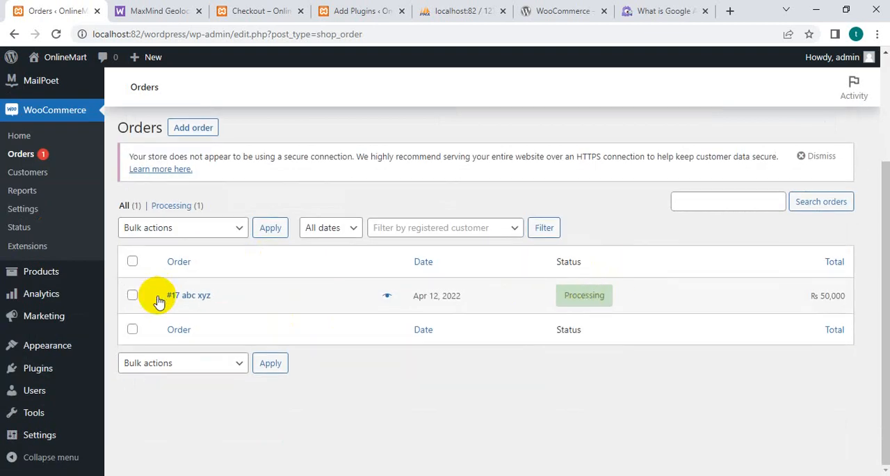
pyautogui.click(188, 298)
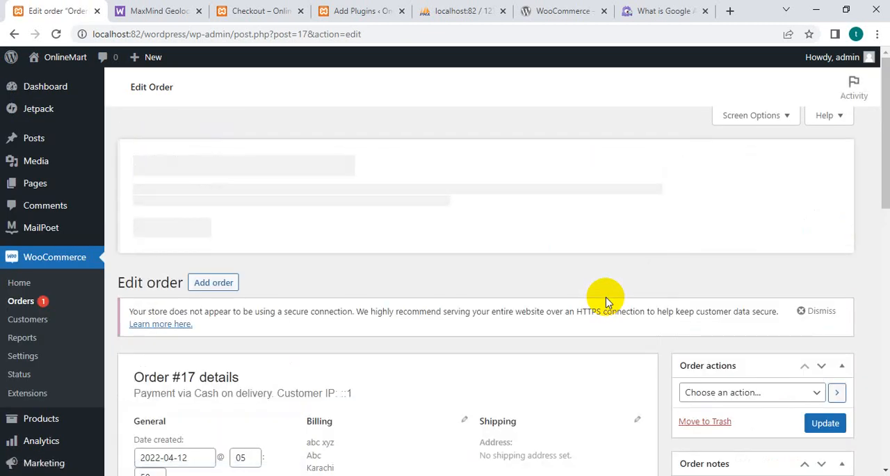
pyautogui.scroll(-3, 604, 299)
pyautogui.scroll(-3, 426, 317)
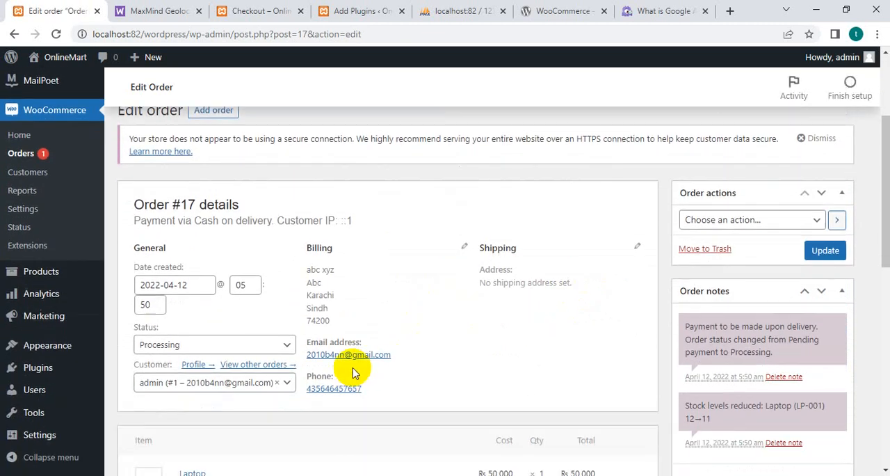
# Set the order's status to Completed, update the order and look over its totals and custom fields.
pyautogui.click(272, 252)
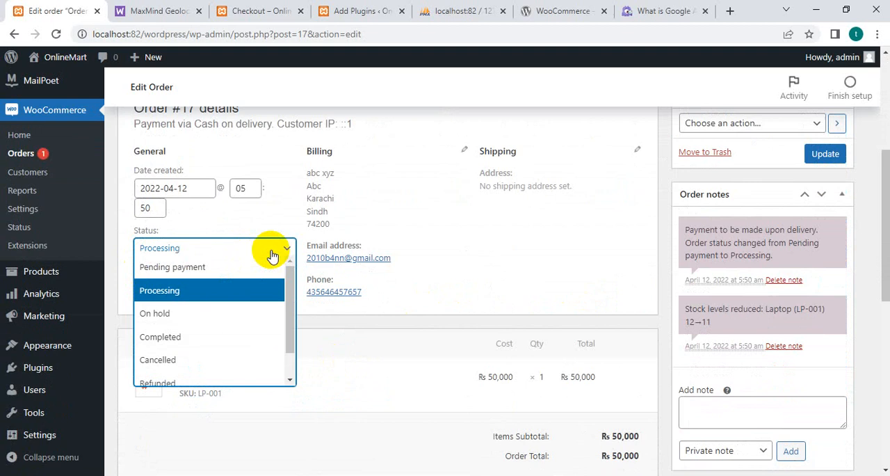
pyautogui.click(160, 338)
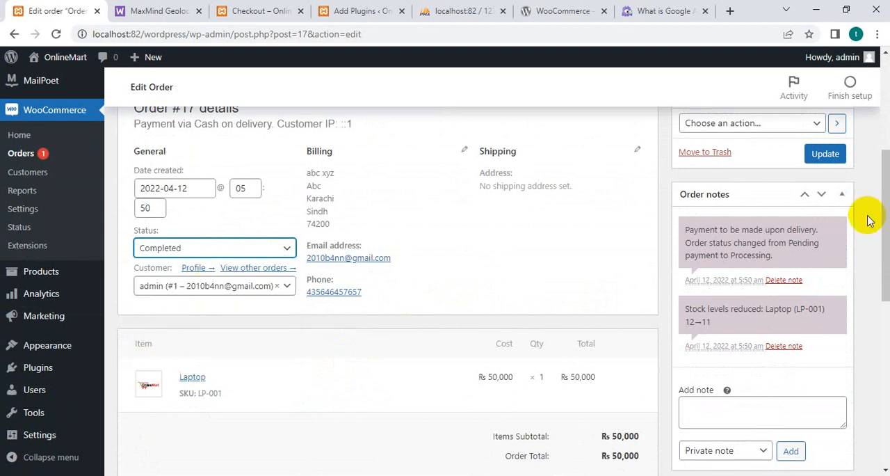
pyautogui.click(819, 160)
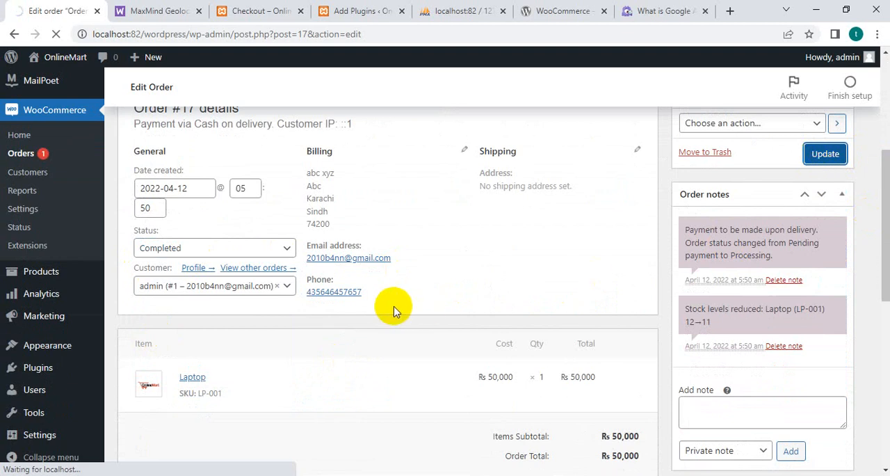
pyautogui.scroll(-4, 393, 306)
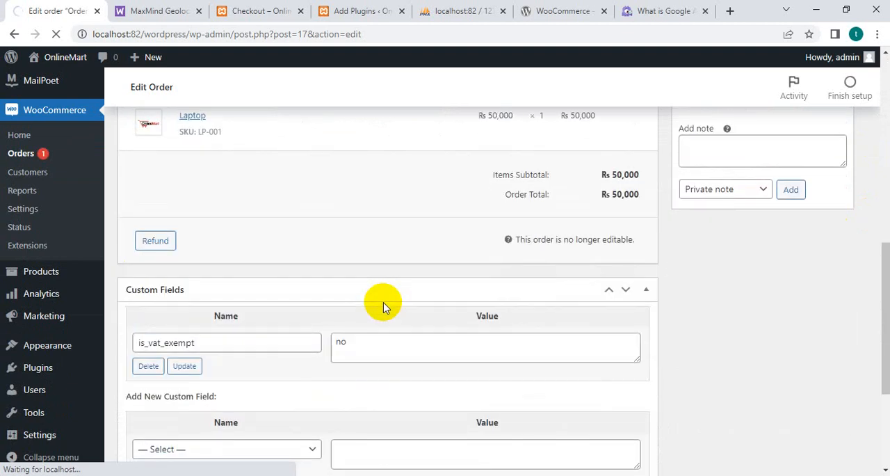
pyautogui.scroll(-7, 228, 382)
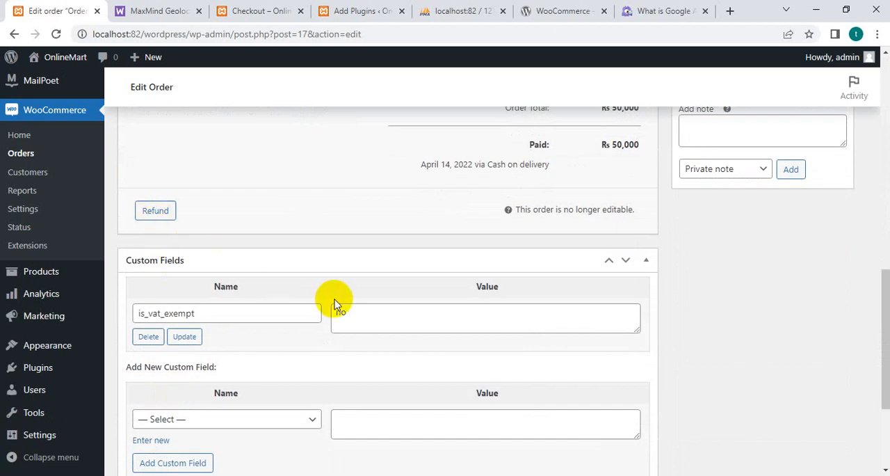
pyautogui.scroll(-2, 334, 299)
pyautogui.scroll(8, 328, 312)
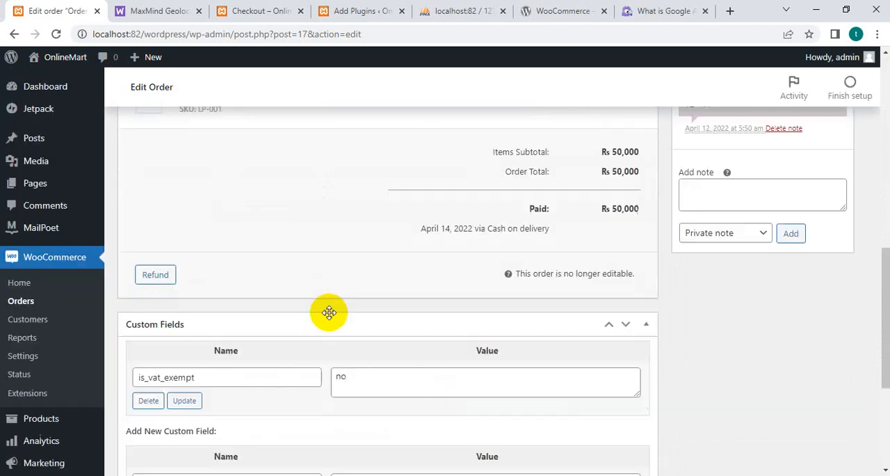
# Check the order's status in the orders list and go to the WooCommerce home page.
pyautogui.click(17, 308)
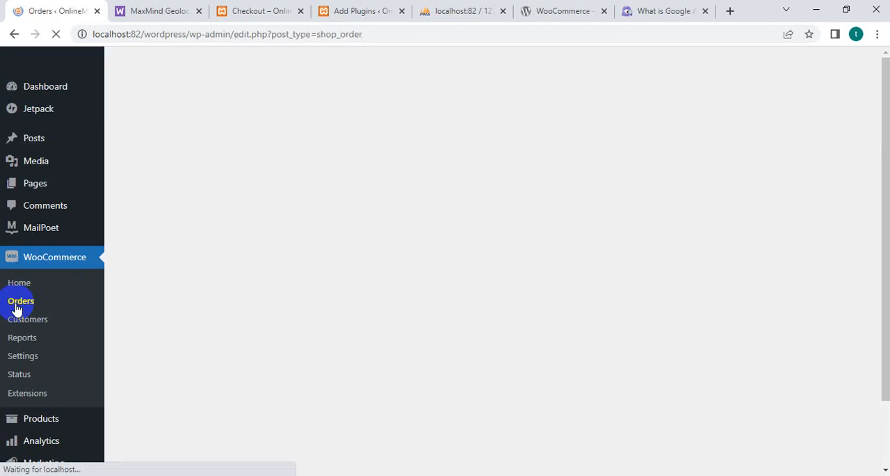
pyautogui.scroll(-3, 645, 415)
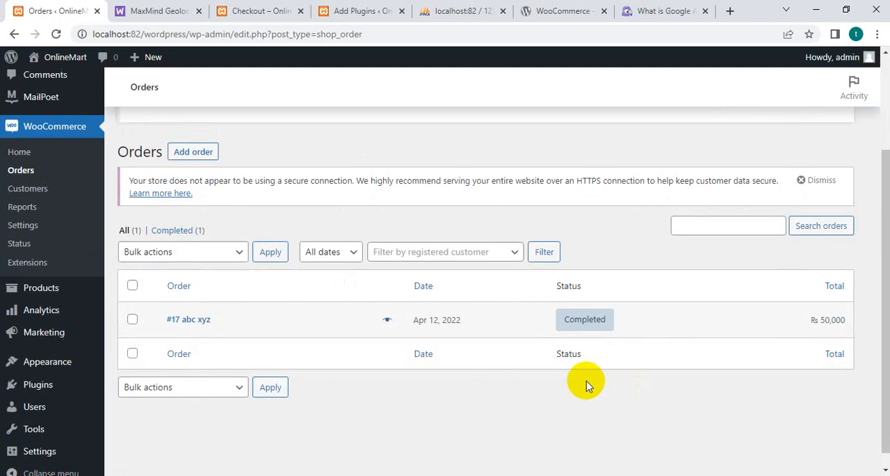
pyautogui.moveTo(590, 335)
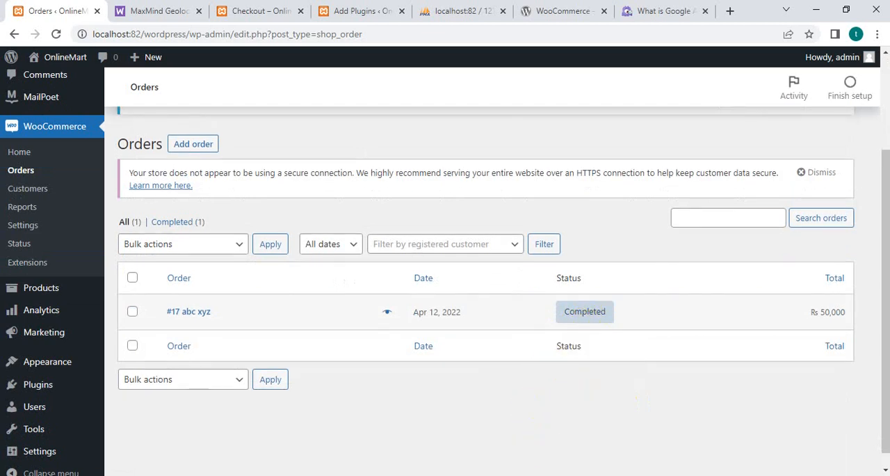
pyautogui.click(57, 122)
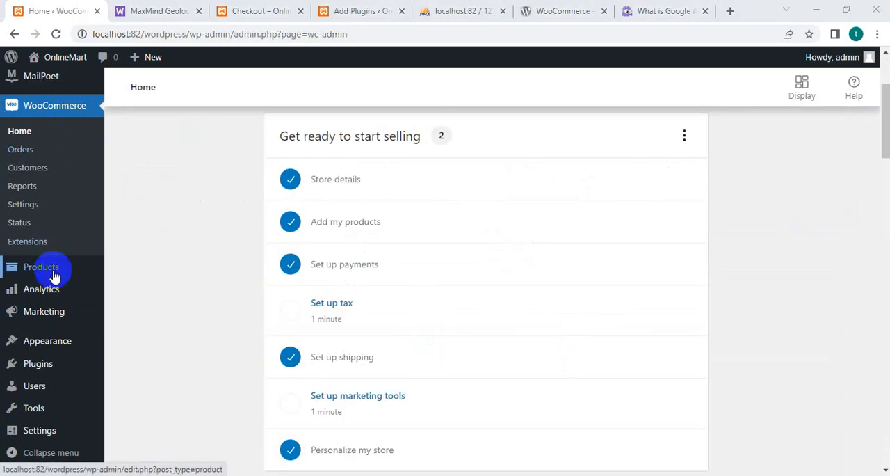
pyautogui.moveTo(55, 276)
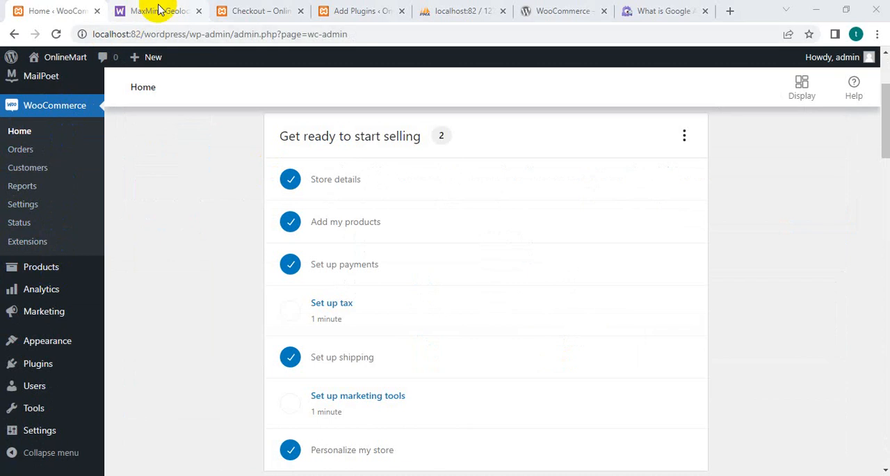
# Skim the MaxMind Geolocation Integration documentation in its browser tab and return to the WooCommerce home page.
pyautogui.click(160, 9)
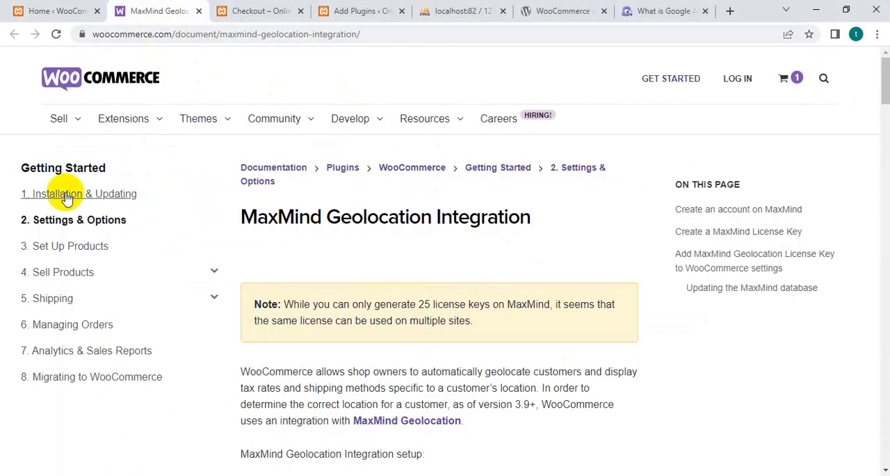
pyautogui.scroll(-6, 392, 276)
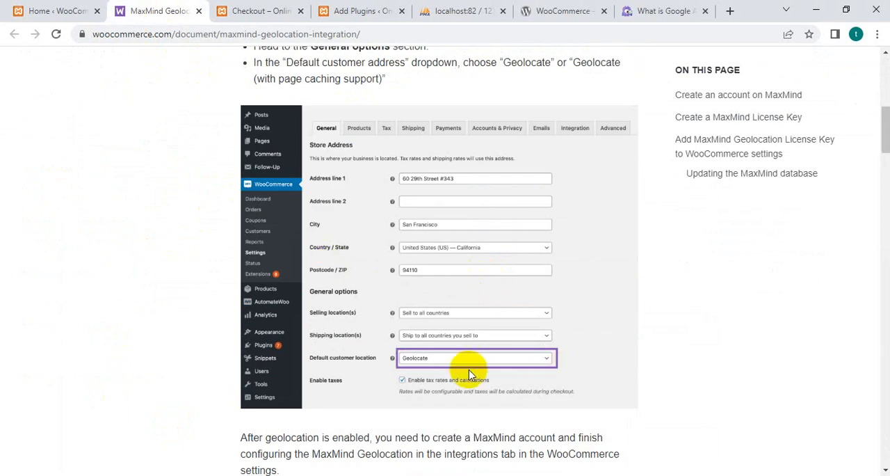
pyautogui.scroll(-6, 507, 341)
pyautogui.click(48, 9)
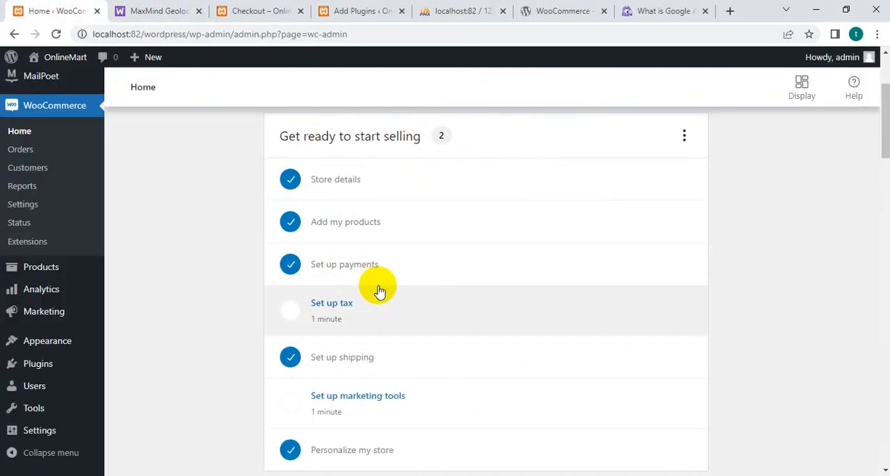
# Open the page for adding new plugins from the installed plugins list and activate its plugin search.
pyautogui.click(49, 378)
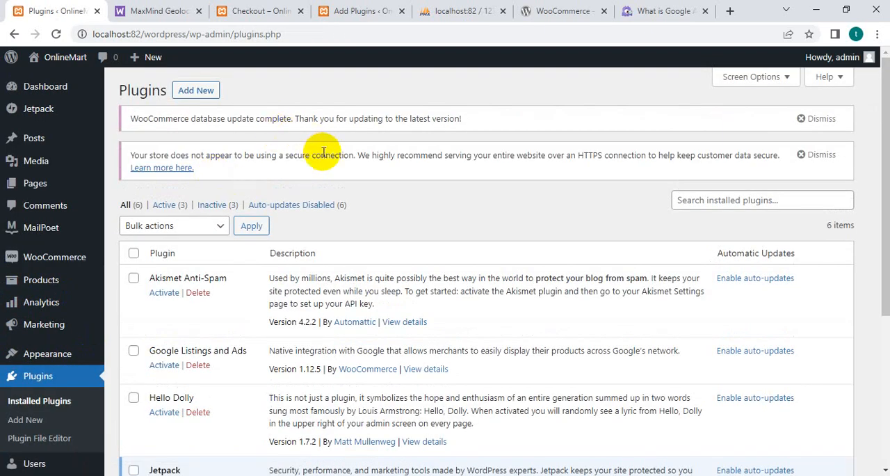
pyautogui.click(198, 92)
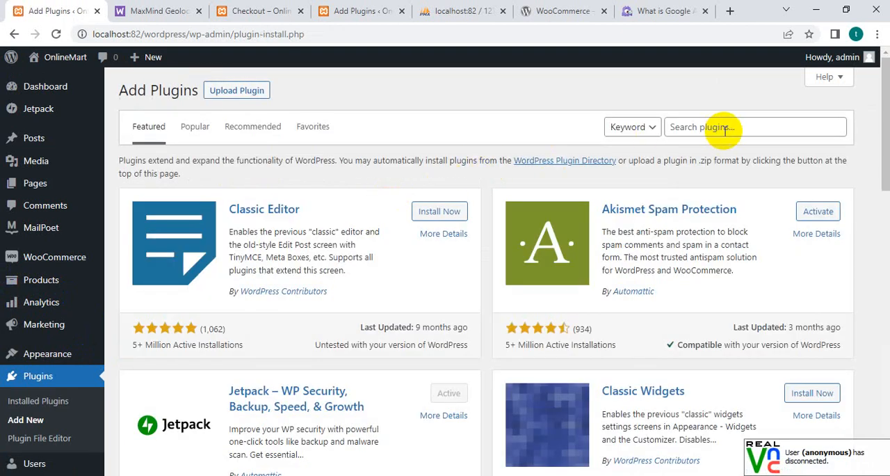
pyautogui.click(724, 130)
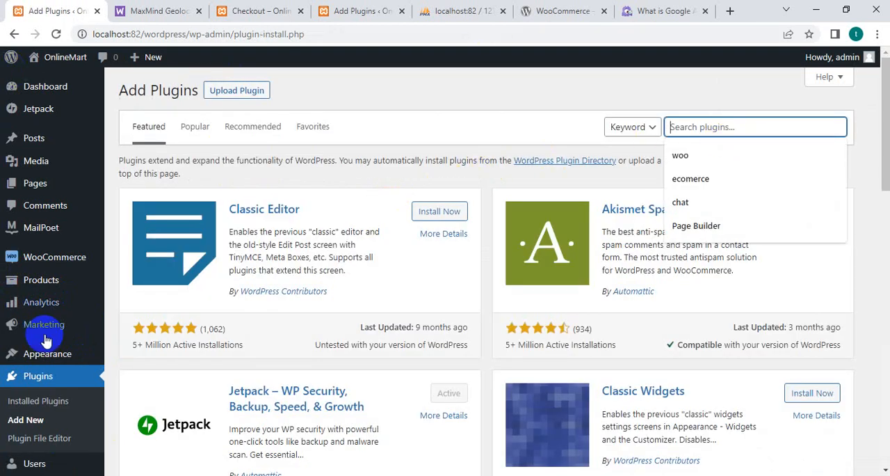
# Open the MailPoet welcome wizard and continue past the sender step with the prefilled From Name and From Address.
pyautogui.click(44, 230)
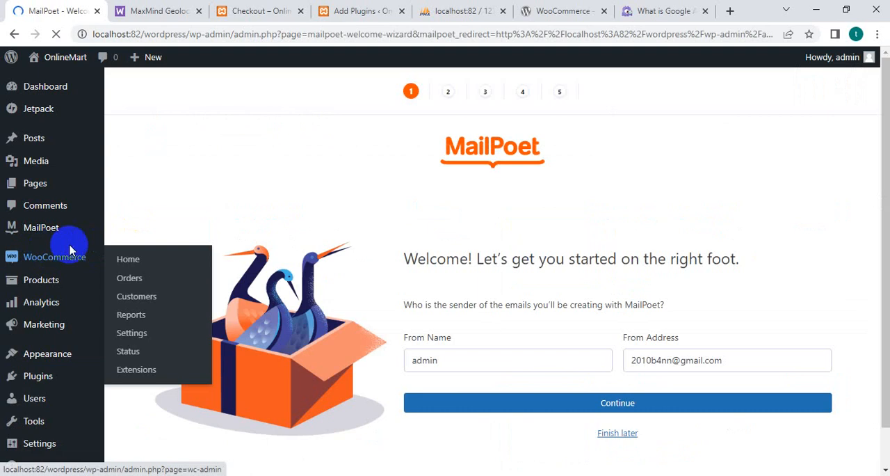
pyautogui.scroll(-1, 831, 248)
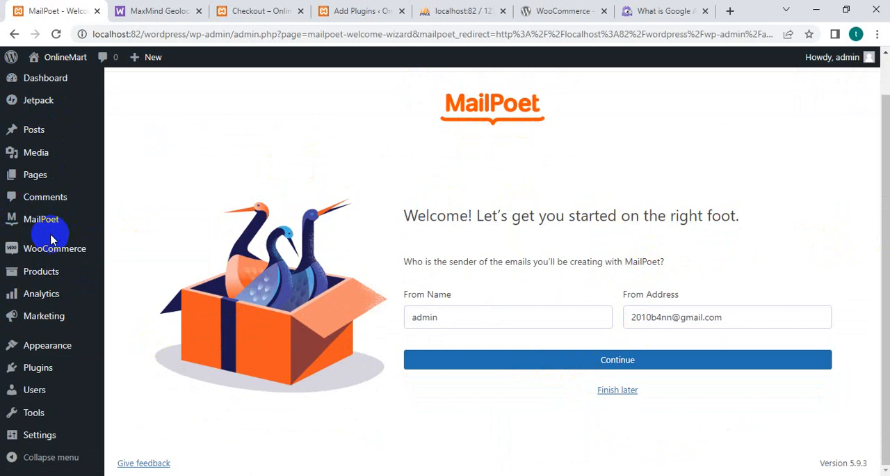
pyautogui.click(436, 326)
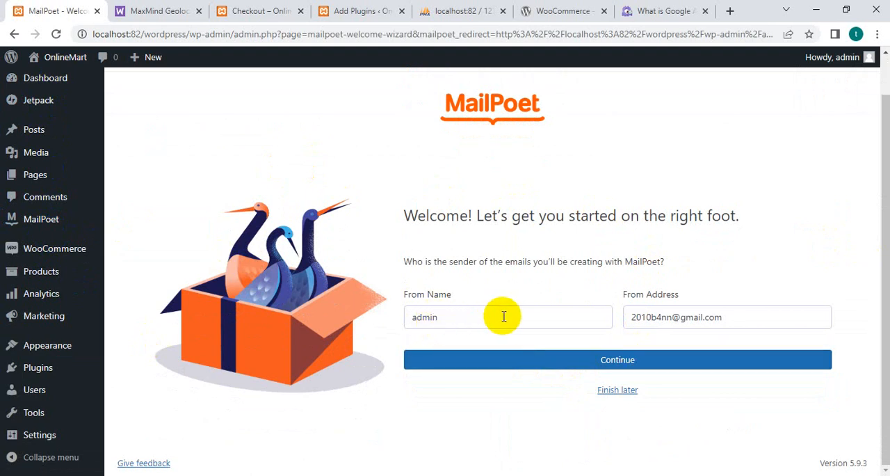
pyautogui.click(564, 363)
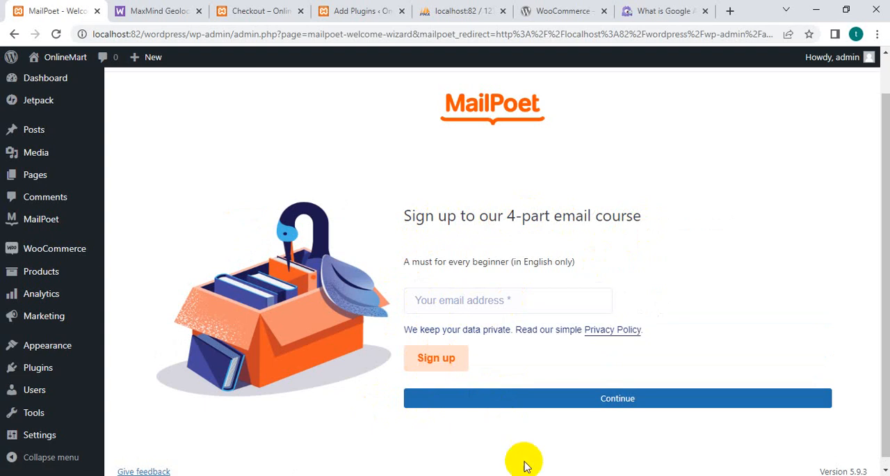
# Sign up for MailPoet's 4-part email course with the admin's email address.
pyautogui.click(460, 292)
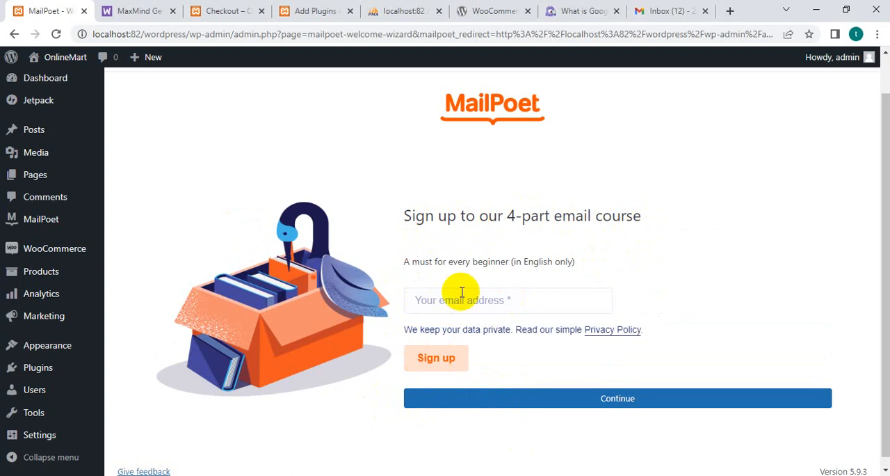
pyautogui.click(425, 364)
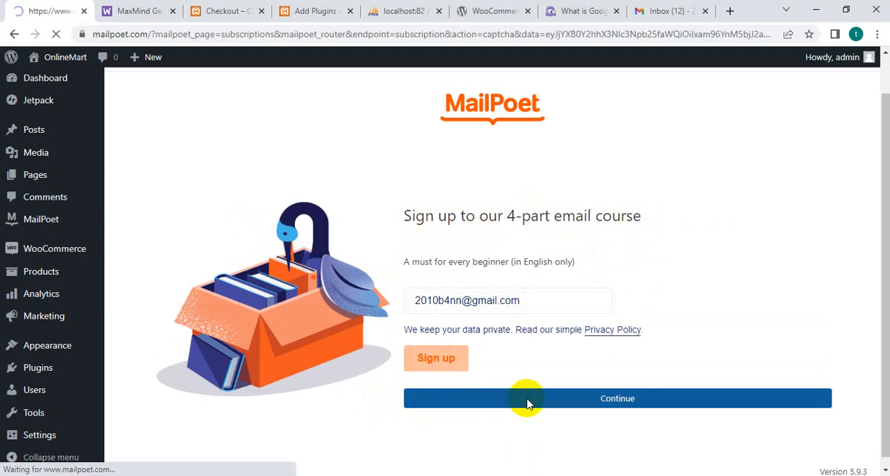
pyautogui.scroll(-2, 413, 389)
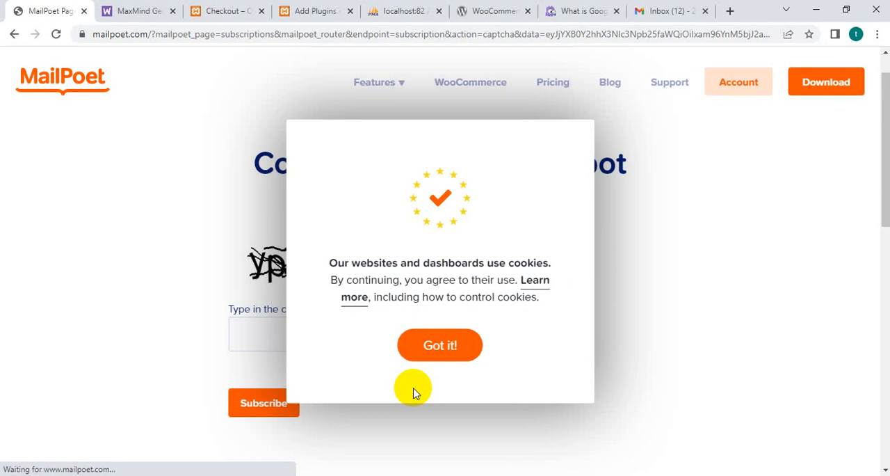
# Accept the cookie notice, enter the captcha characters and submit the robot check for the subscription.
pyautogui.click(424, 348)
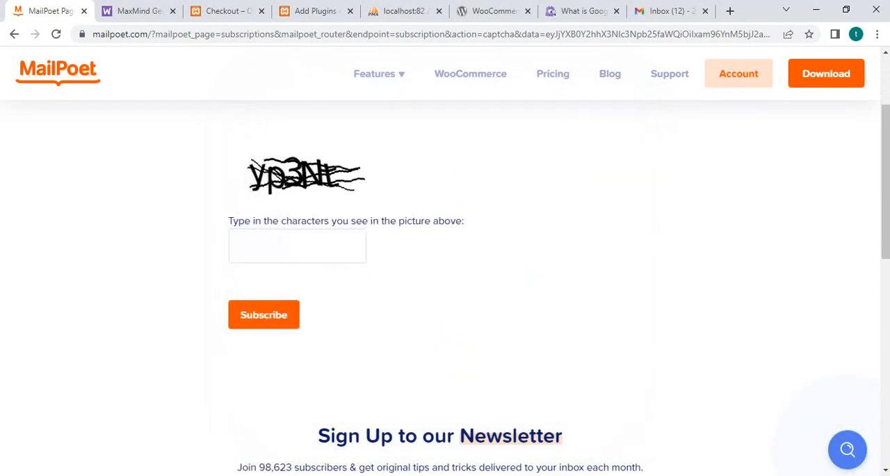
pyautogui.write('yp3Nt')
pyautogui.click(265, 314)
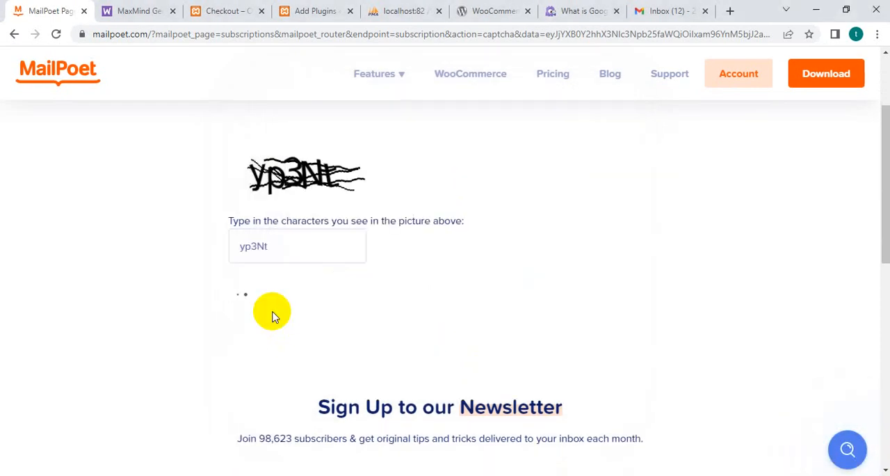
pyautogui.scroll(-4, 312, 358)
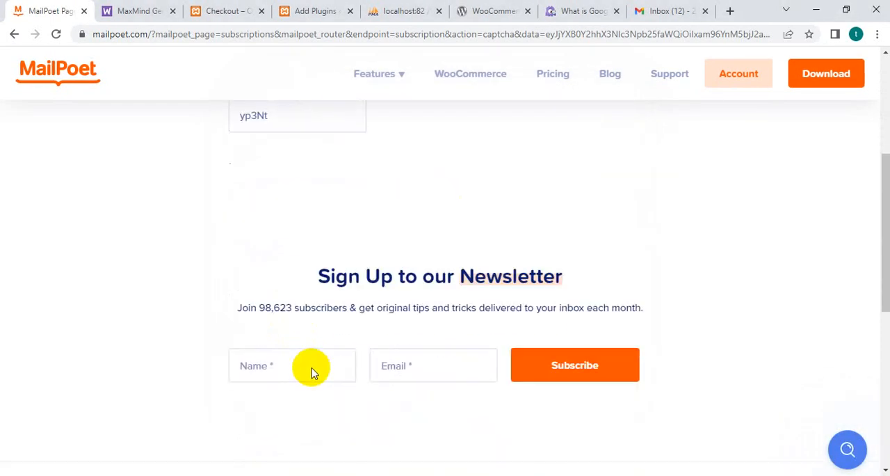
pyautogui.scroll(4, 309, 369)
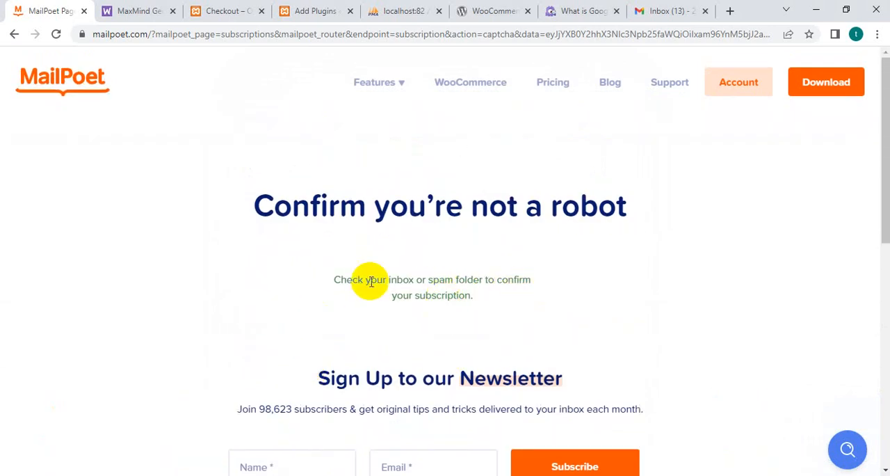
# Switch to the Gmail inbox, open the MailPoet confirmation email and confirm the subscription.
pyautogui.click(661, 12)
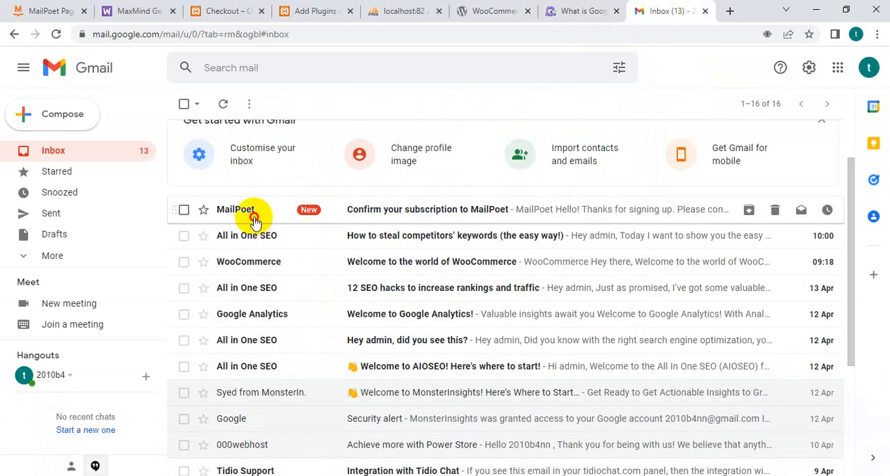
pyautogui.click(251, 211)
pyautogui.scroll(-2, 360, 388)
pyautogui.click(451, 324)
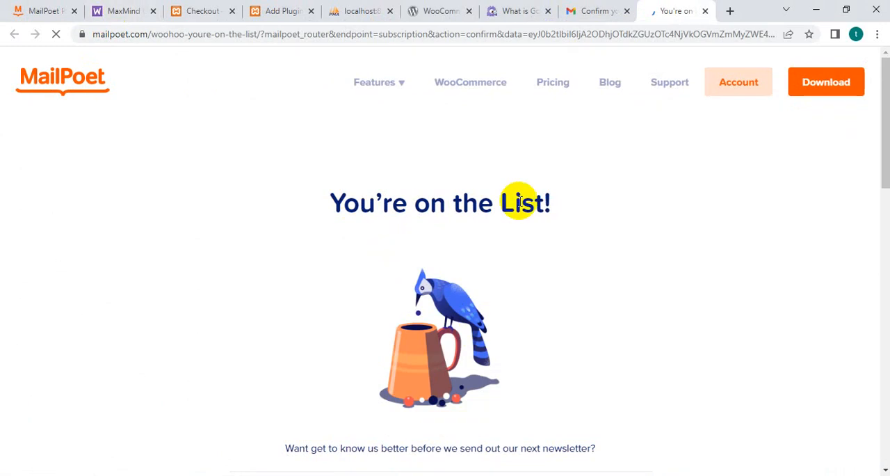
# Skim the "You're on the List!" page, then review the newsletter sign-up form on the robot-check page.
pyautogui.scroll(-2, 510, 279)
pyautogui.scroll(-2, 491, 341)
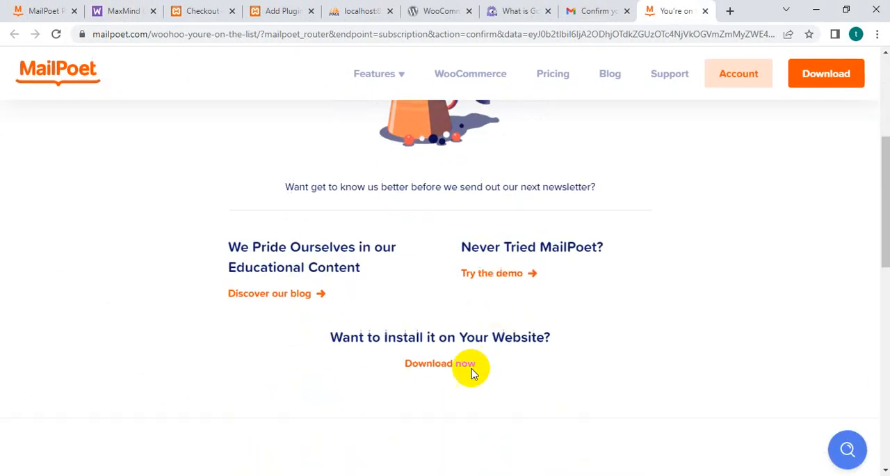
pyautogui.scroll(4, 464, 376)
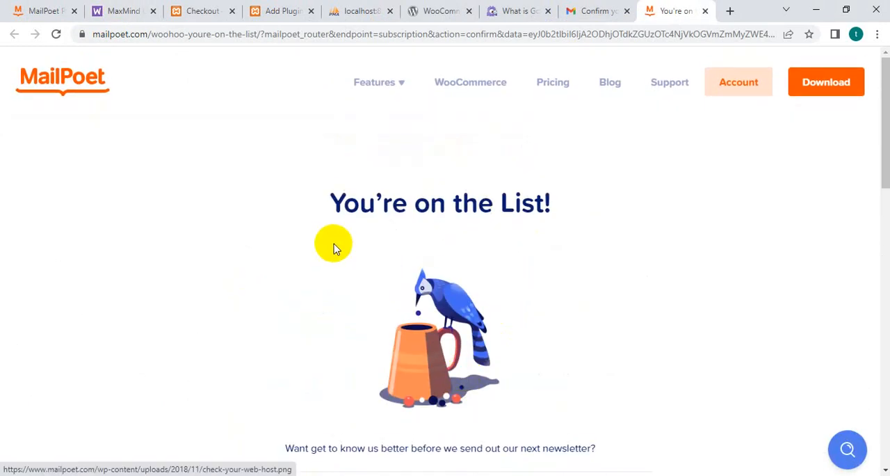
pyautogui.scroll(-3, 453, 334)
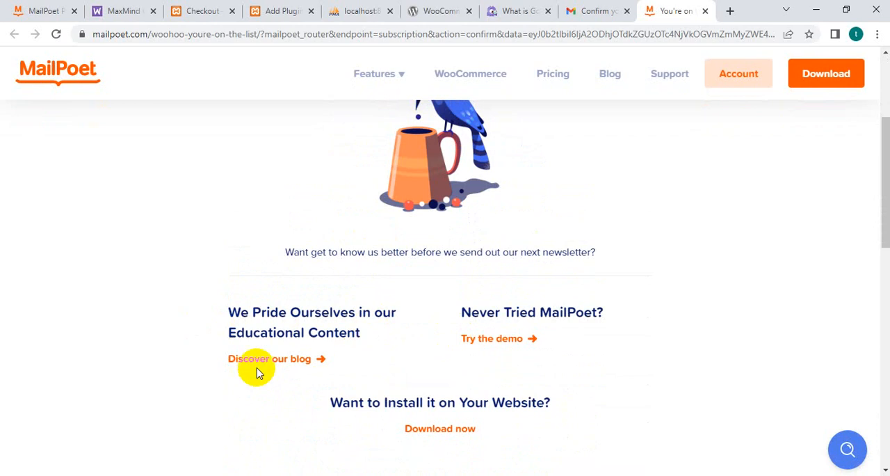
pyautogui.scroll(-2, 230, 279)
pyautogui.click(43, 12)
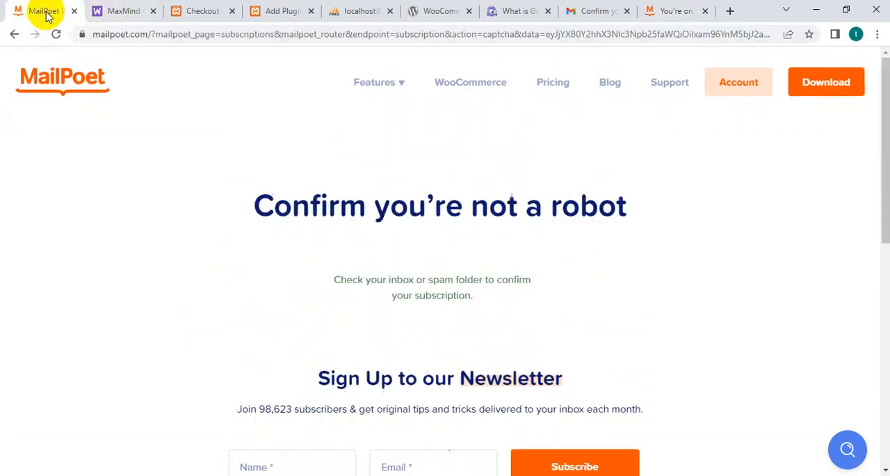
pyautogui.scroll(-2, 342, 282)
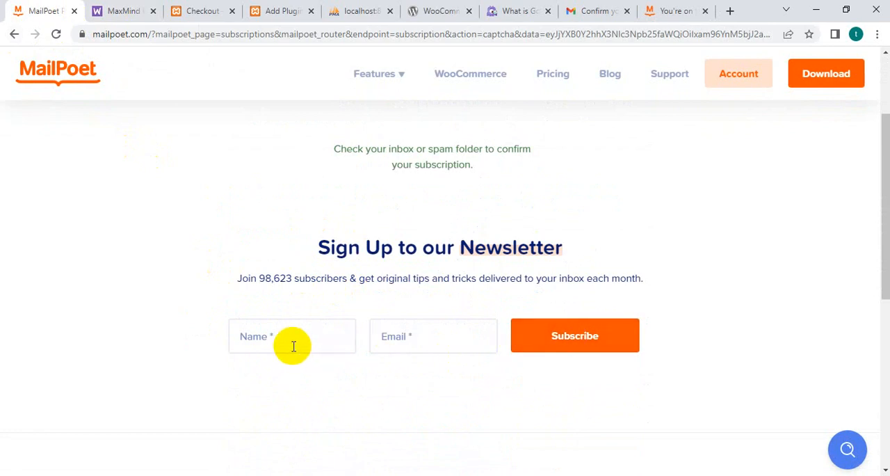
# Open the MailPoet plugin page on WordPress.org from the "You're on the List!" page and download mailpoet.3.87.0.zip.
pyautogui.click(672, 11)
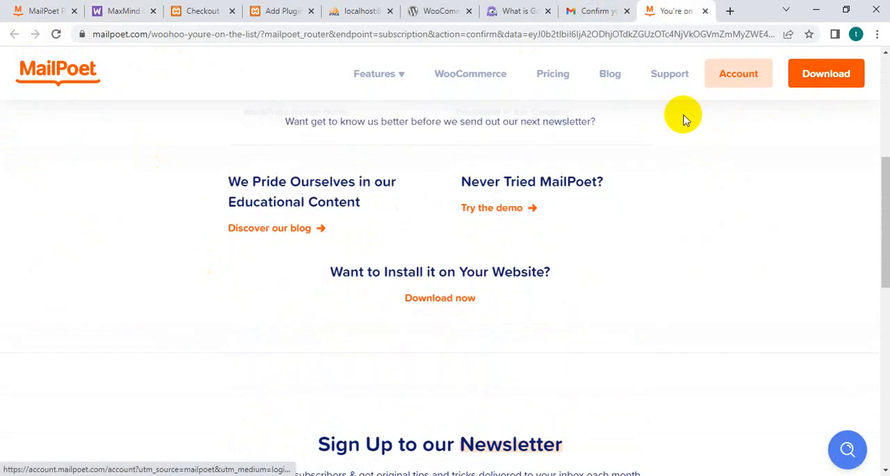
pyautogui.scroll(3, 418, 288)
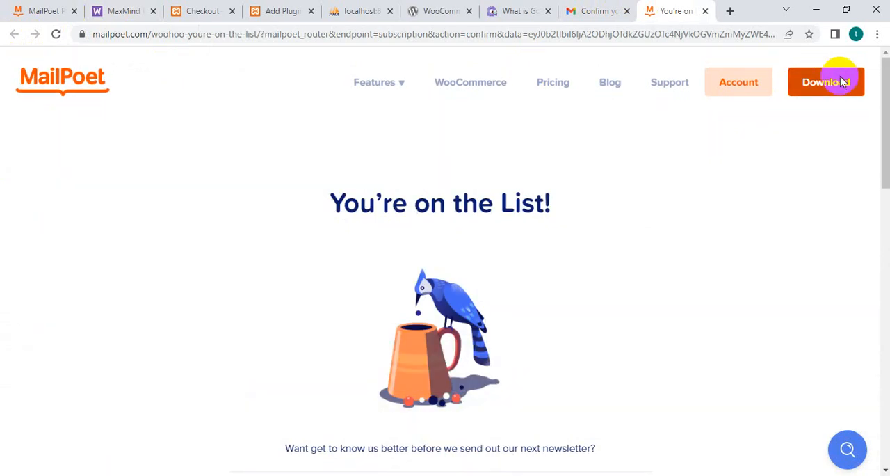
pyautogui.click(825, 75)
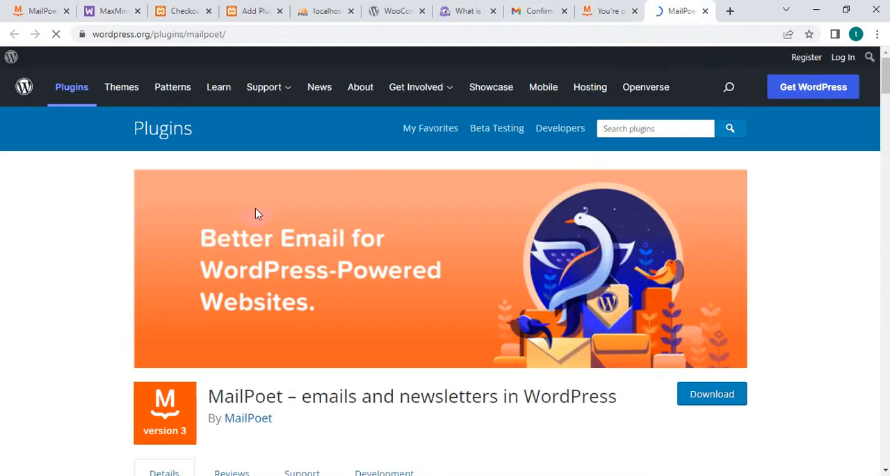
pyautogui.click(718, 392)
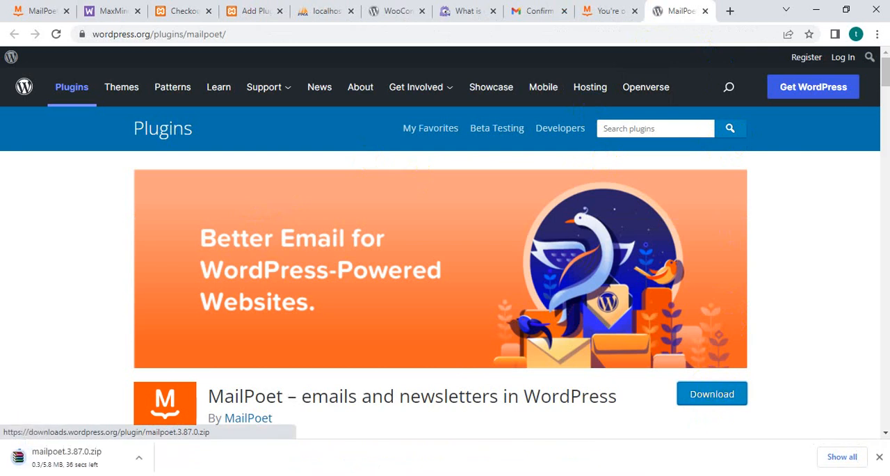
# Read through the MailPoet plugin's description and feature list on its WordPress.org page.
pyautogui.scroll(-3, 338, 338)
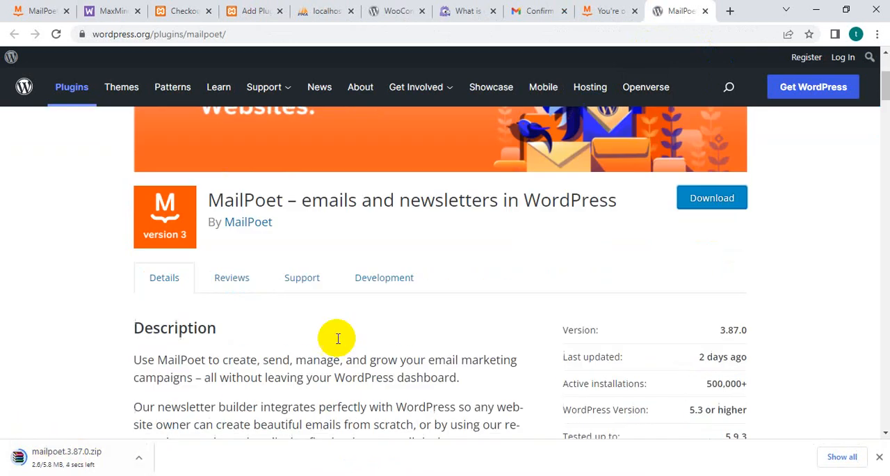
pyautogui.scroll(-3, 332, 348)
pyautogui.scroll(4, 292, 397)
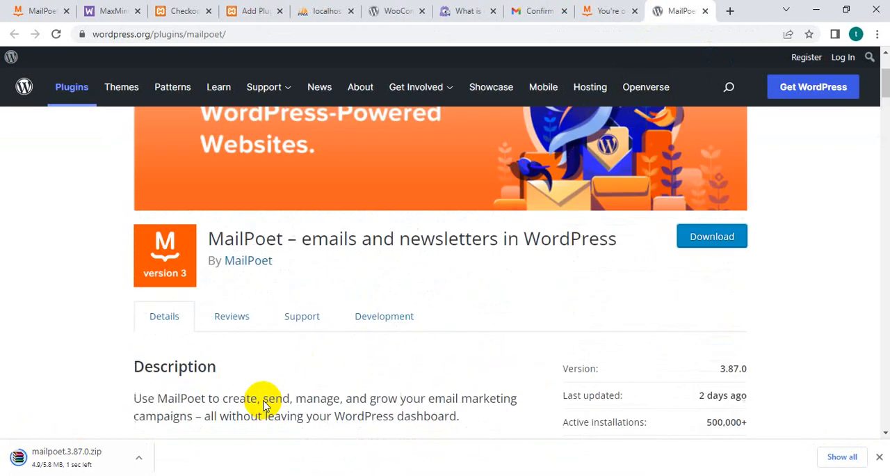
pyautogui.scroll(-4, 340, 352)
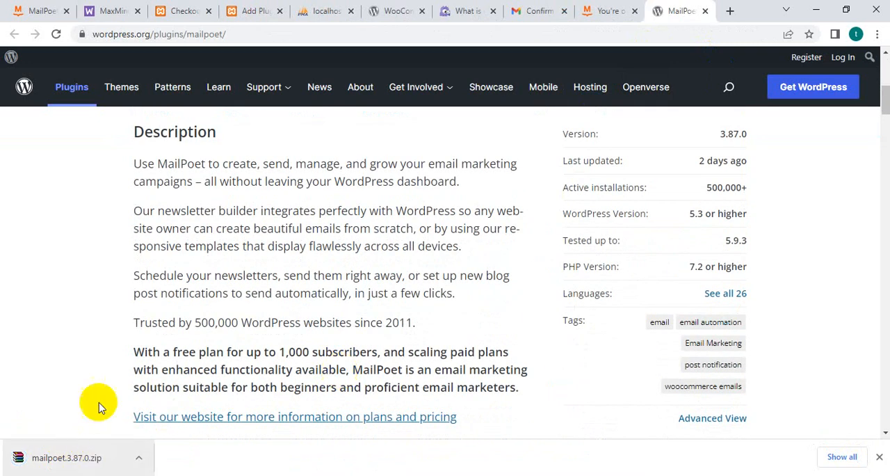
pyautogui.scroll(1, 423, 199)
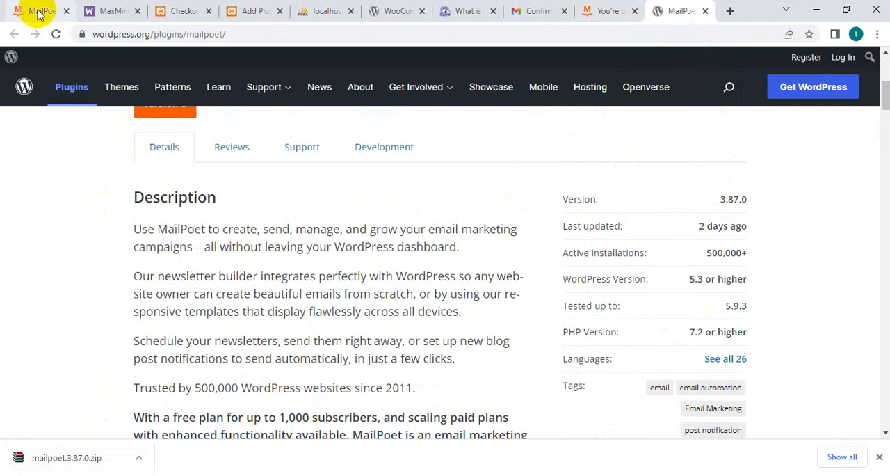
pyautogui.scroll(-8, 185, 221)
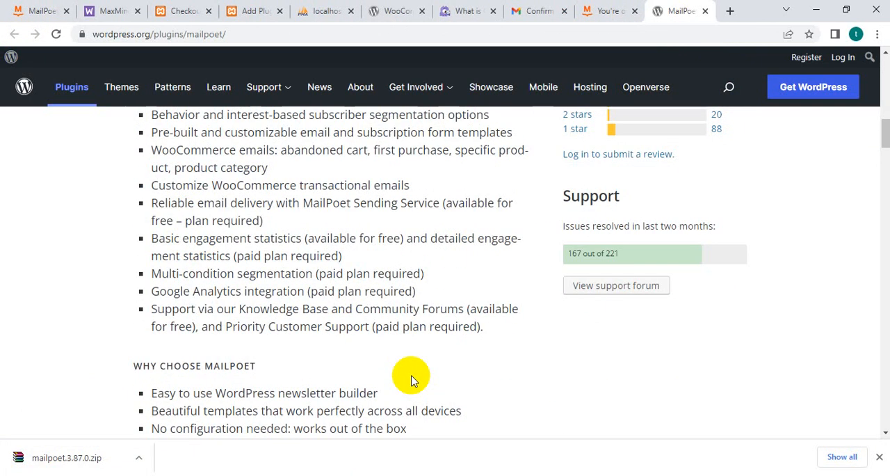
# Subscribe to the MailPoet newsletter from the robot-check page, enter the captcha characters and submit them.
pyautogui.click(562, 337)
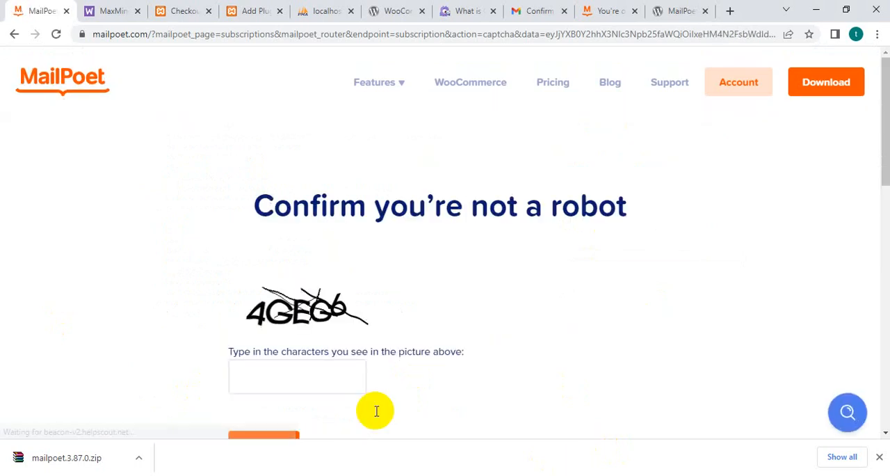
pyautogui.scroll(-1, 378, 334)
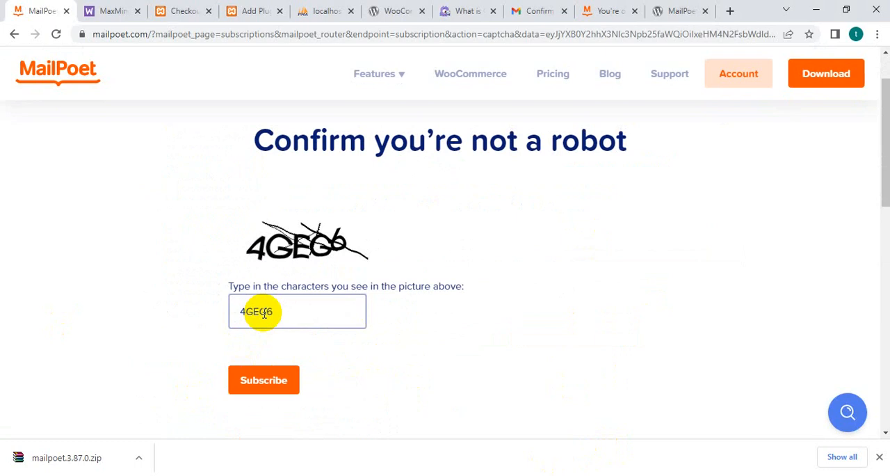
pyautogui.click(237, 383)
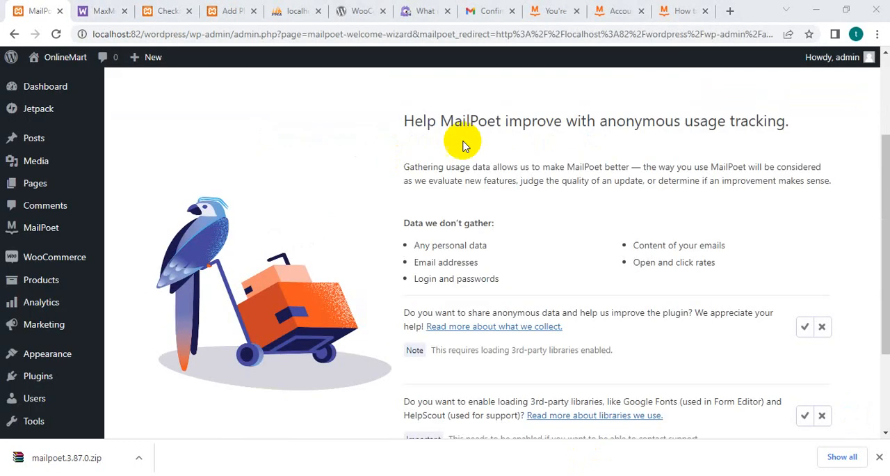
pyautogui.scroll(-4, 463, 144)
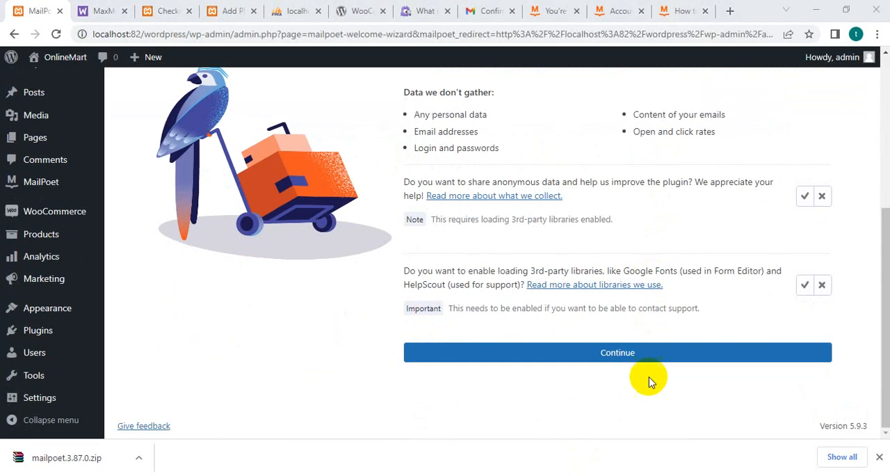
# Continue past the wizard's data sharing and third-party libraries step and decline the free email delivery sign-up.
pyautogui.click(619, 352)
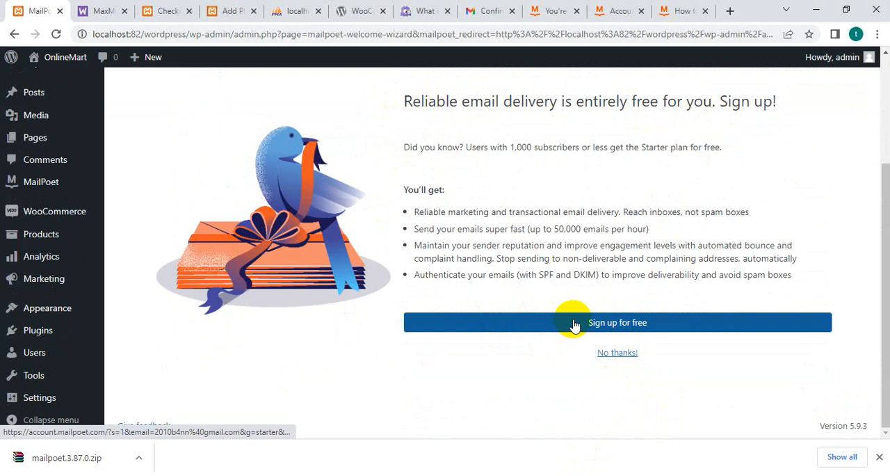
pyautogui.click(610, 352)
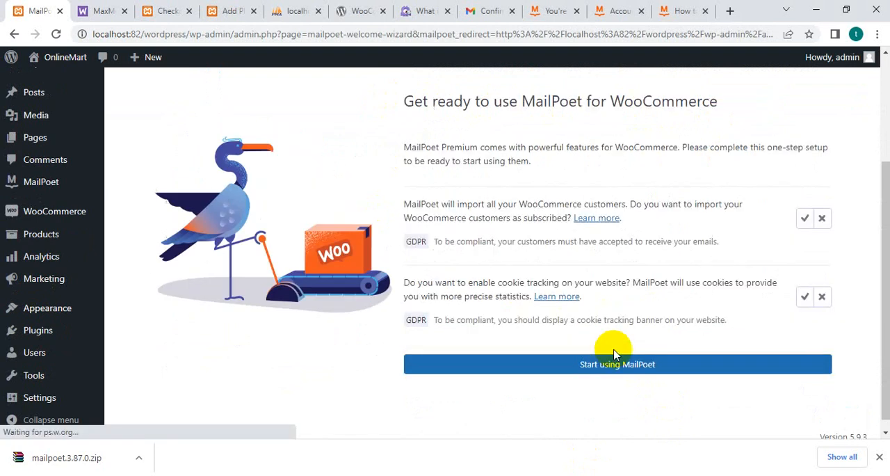
# Allow importing WooCommerce customers as subscribed, enable cookie tracking and finish the wizard to start using MailPoet.
pyautogui.click(667, 366)
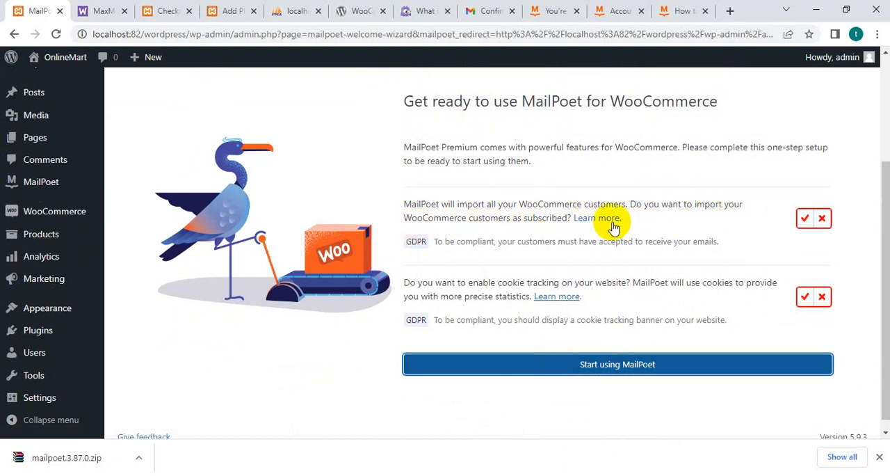
pyautogui.moveTo(413, 241); pyautogui.dragTo(735, 248)
pyautogui.click(789, 235)
pyautogui.click(805, 219)
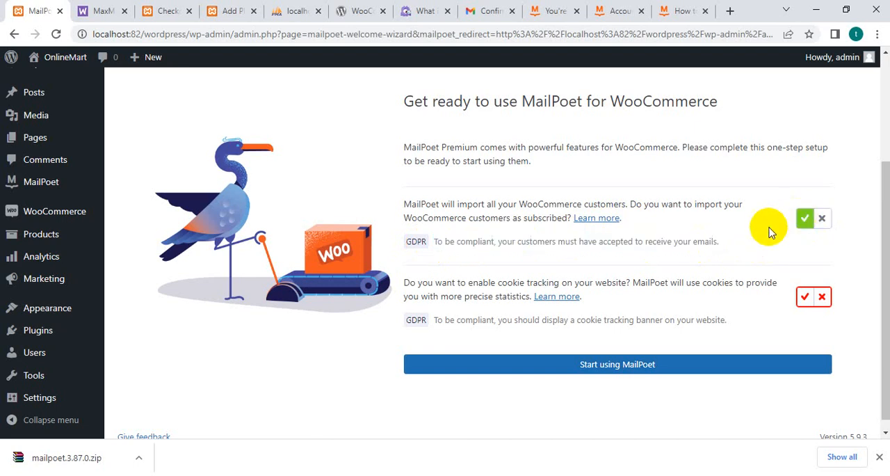
pyautogui.click(804, 296)
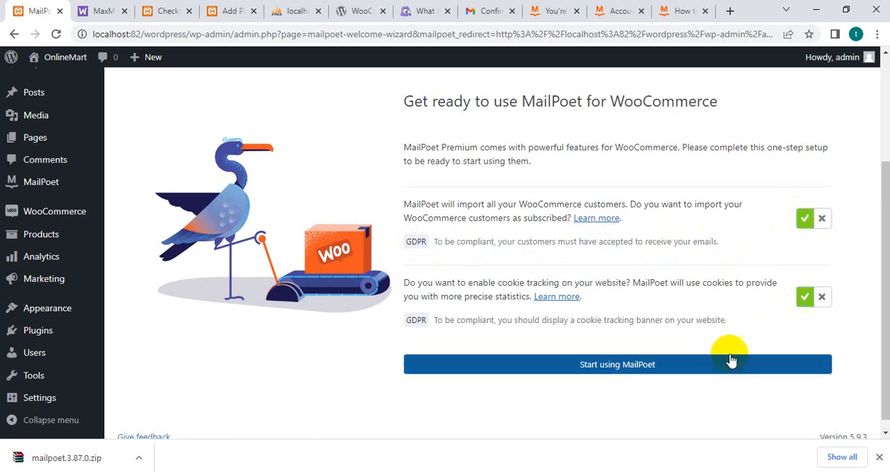
pyautogui.click(640, 365)
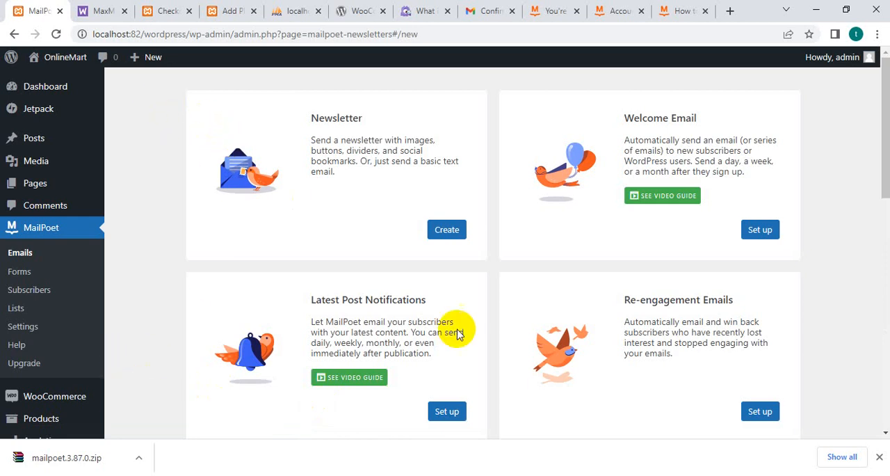
# Start creating a Newsletter email and browse the Newsletters template gallery.
pyautogui.click(447, 229)
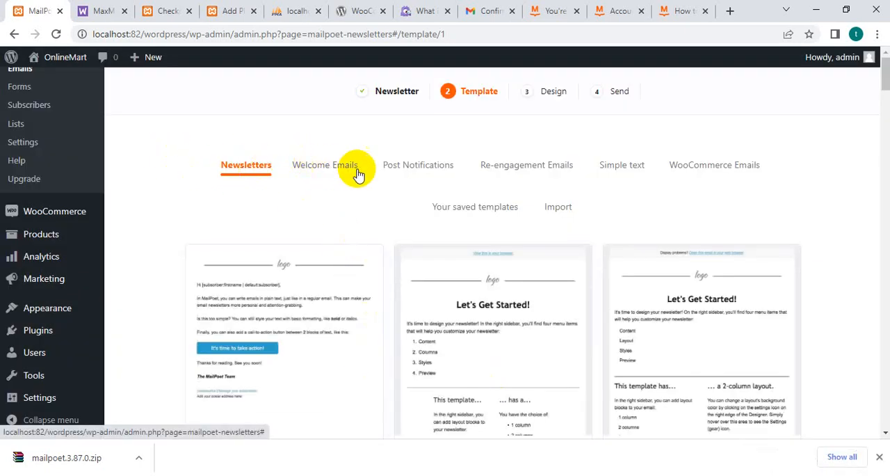
pyautogui.scroll(-3, 355, 172)
pyautogui.scroll(2, 344, 295)
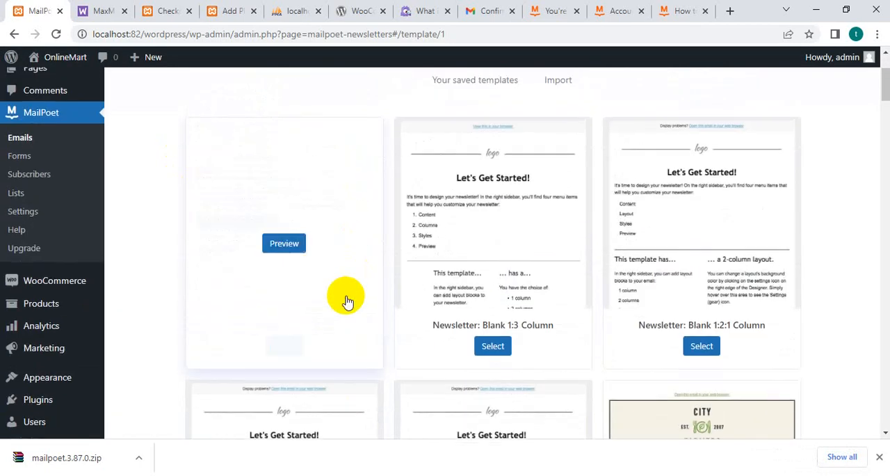
# Look through the Welcome Emails templates and return to the Newsletters templates.
pyautogui.scroll(-1, 279, 275)
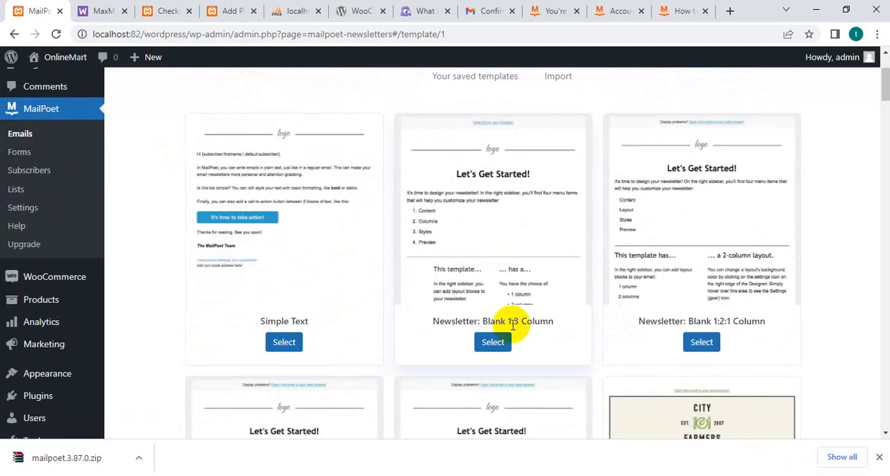
pyautogui.scroll(2, 493, 338)
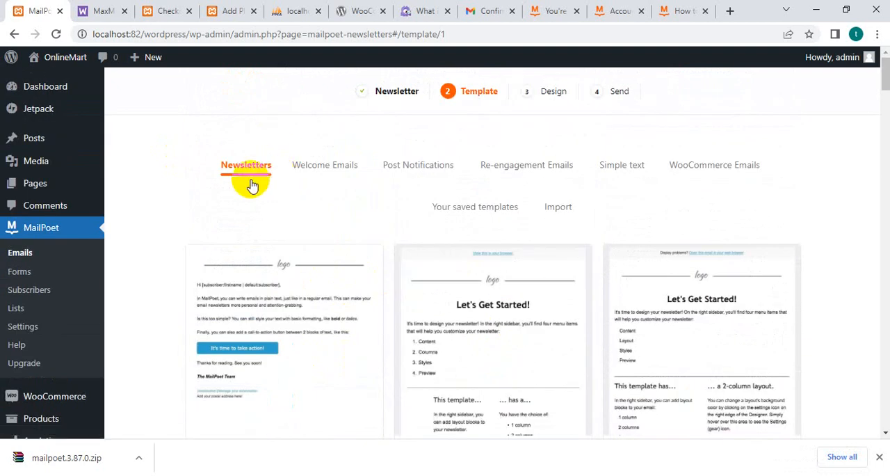
pyautogui.click(329, 175)
pyautogui.scroll(-4, 414, 223)
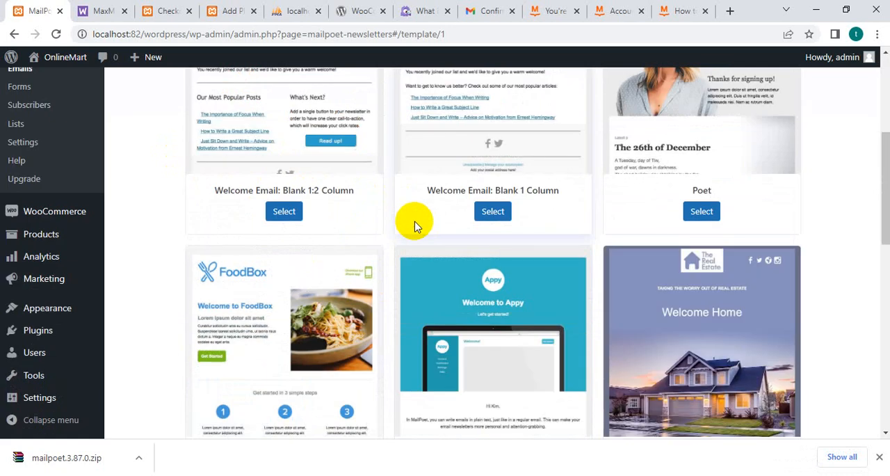
pyautogui.scroll(4, 413, 224)
pyautogui.click(250, 171)
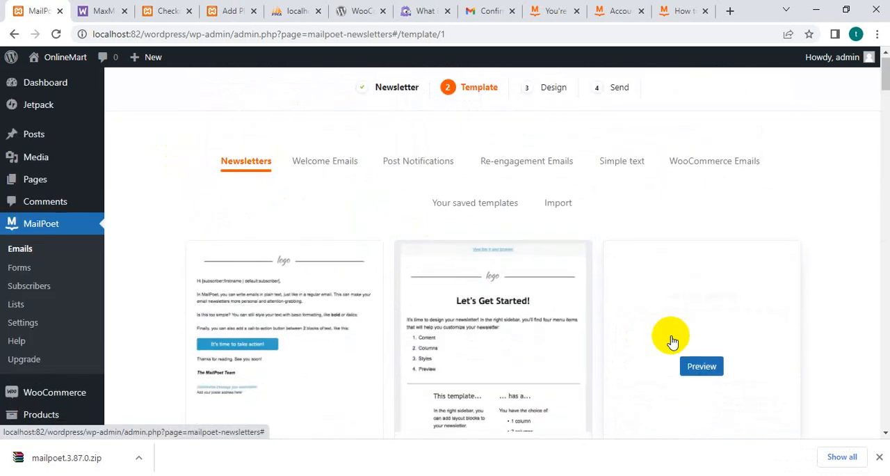
pyautogui.scroll(-4, 671, 341)
pyautogui.scroll(2, 222, 294)
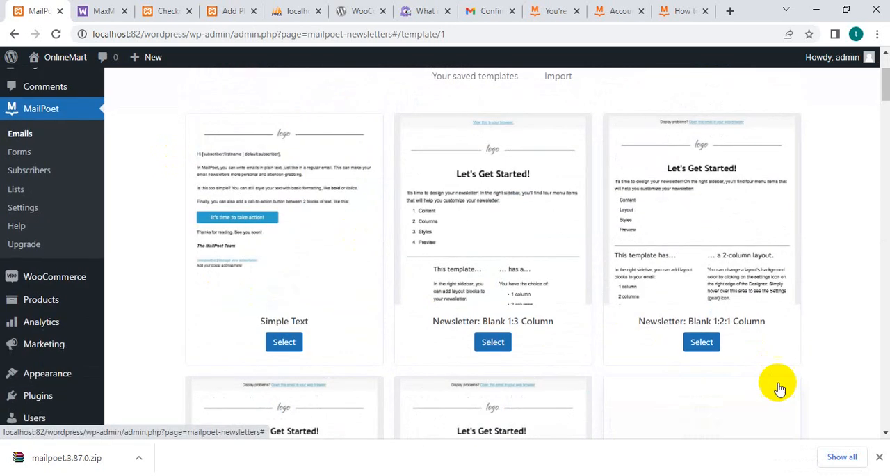
# Examine the range of Newsletters templates, from the plain blank layouts to the themed designs.
pyautogui.moveTo(272, 132)
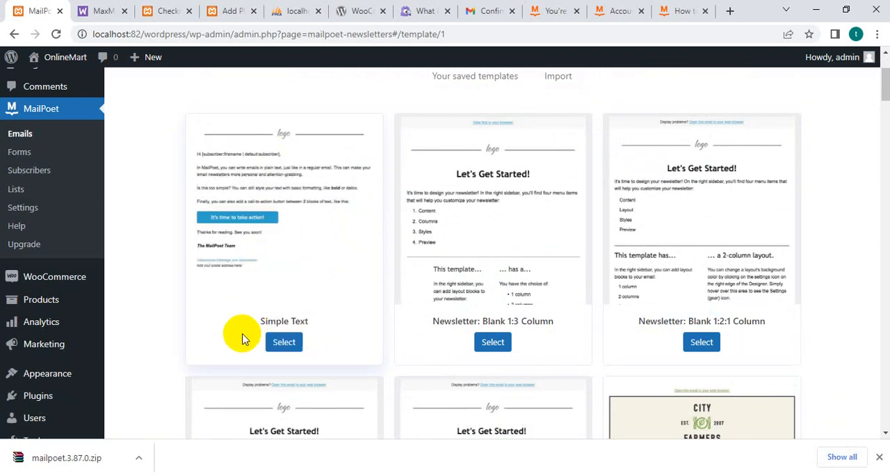
pyautogui.scroll(-2, 715, 302)
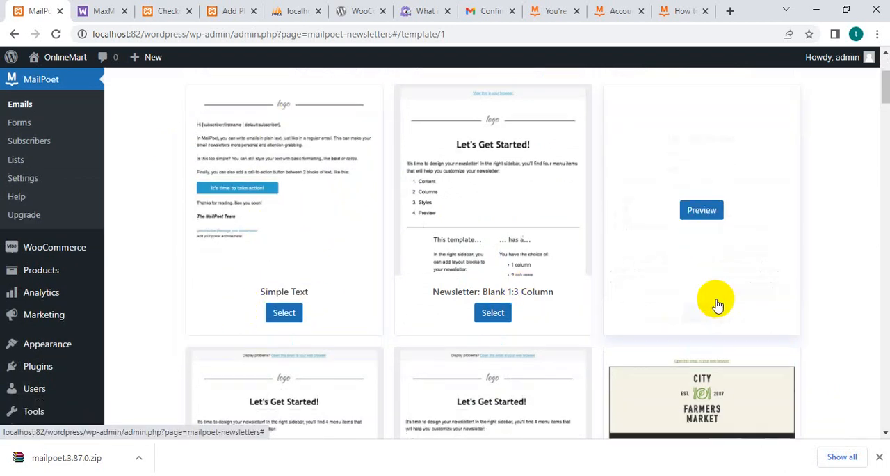
pyautogui.scroll(-2, 363, 301)
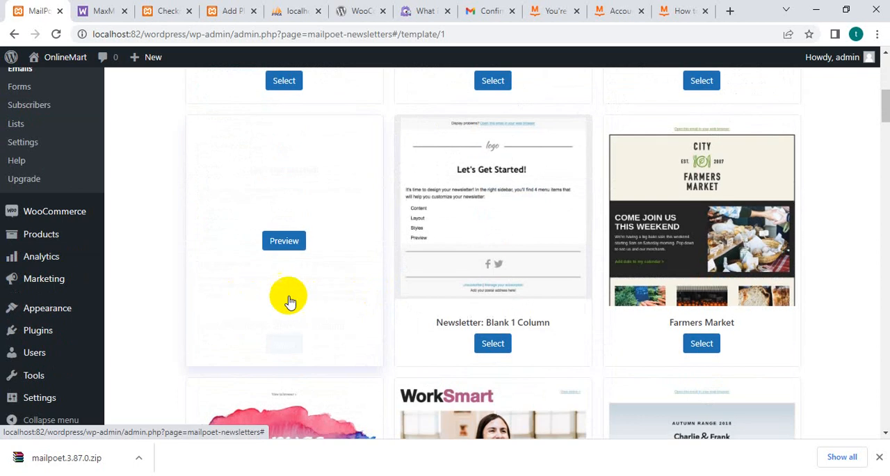
pyautogui.scroll(-2, 299, 298)
pyautogui.moveTo(47, 308)
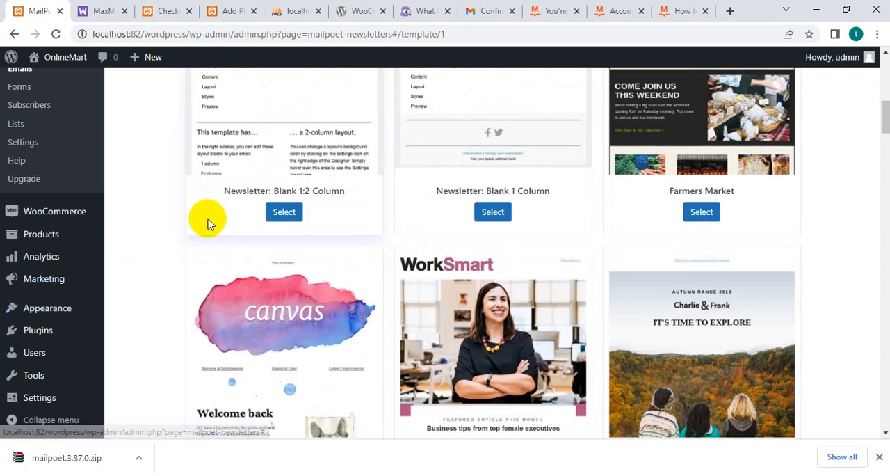
pyautogui.scroll(-3, 199, 219)
pyautogui.moveTo(98, 234)
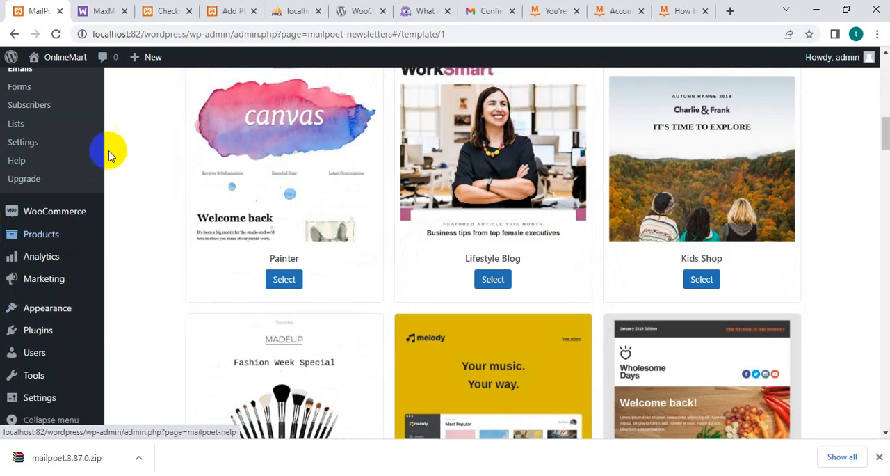
pyautogui.scroll(-1, 110, 154)
pyautogui.scroll(-4, 109, 154)
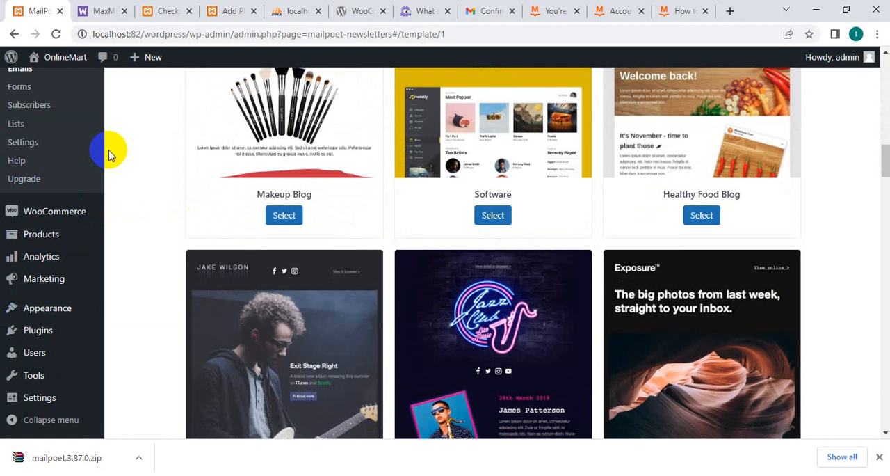
pyautogui.scroll(3, 475, 200)
pyautogui.scroll(10, 785, 286)
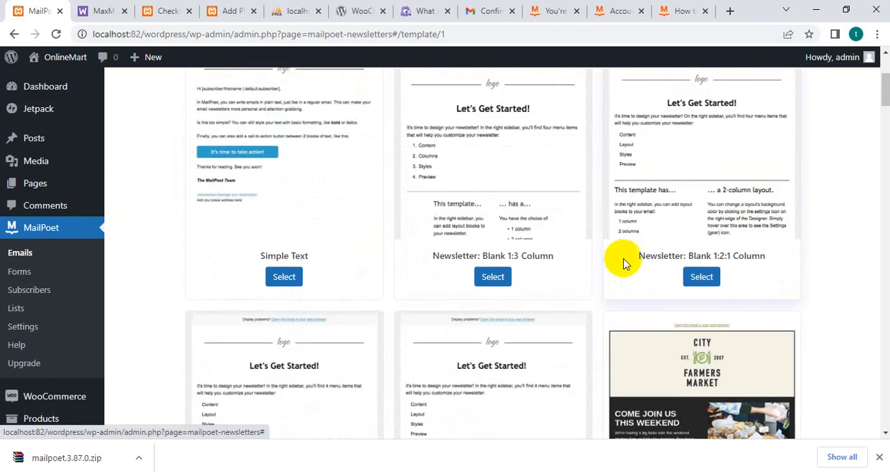
# Choose the Simple Text template for the newsletter and dismiss the drag-and-drop introduction.
pyautogui.scroll(4, 622, 258)
pyautogui.scroll(-2, 354, 252)
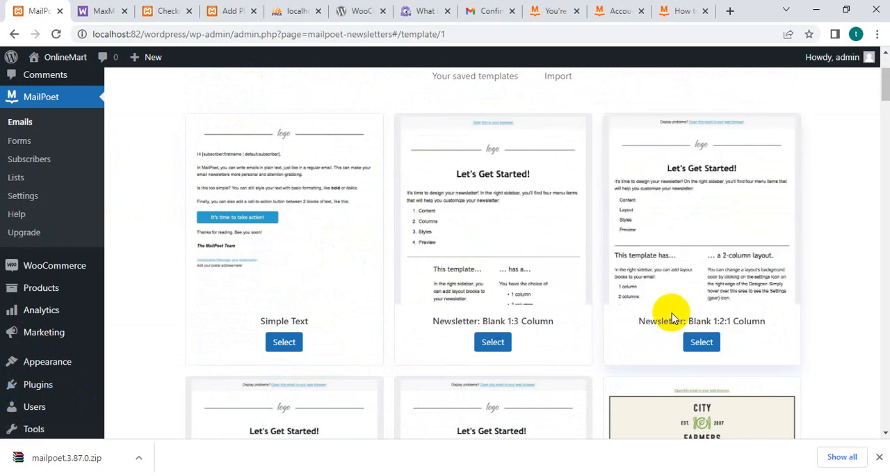
pyautogui.click(285, 344)
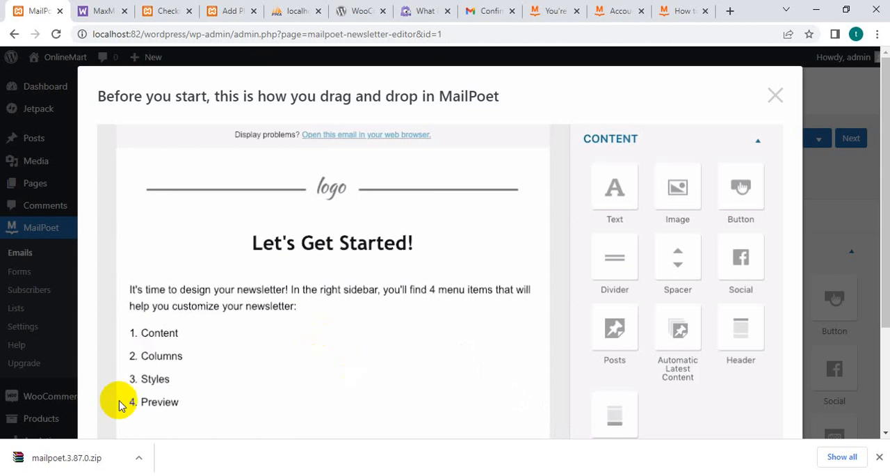
pyautogui.scroll(-3, 327, 264)
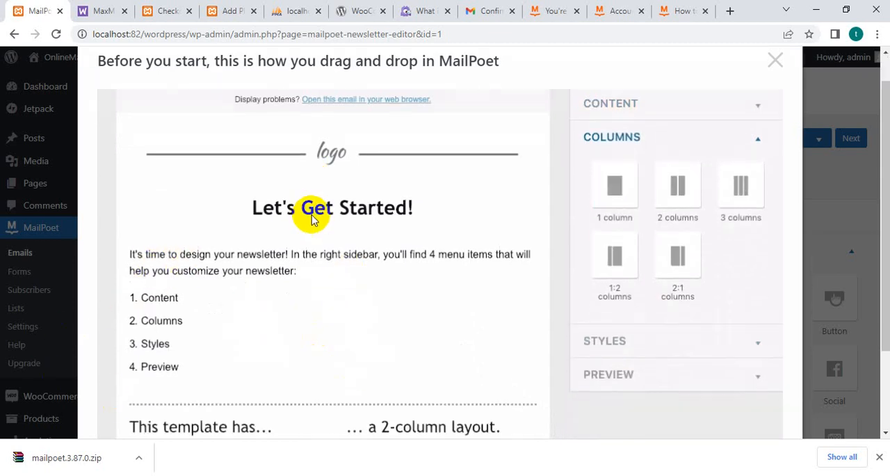
pyautogui.scroll(2, 313, 318)
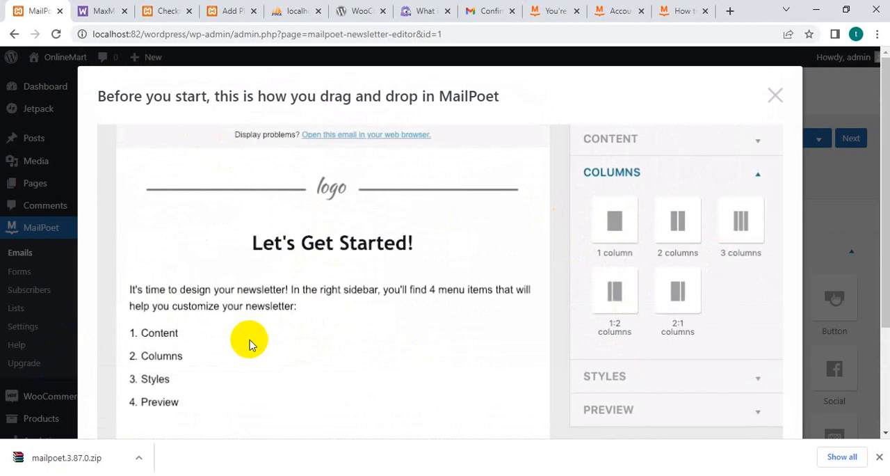
pyautogui.click(775, 95)
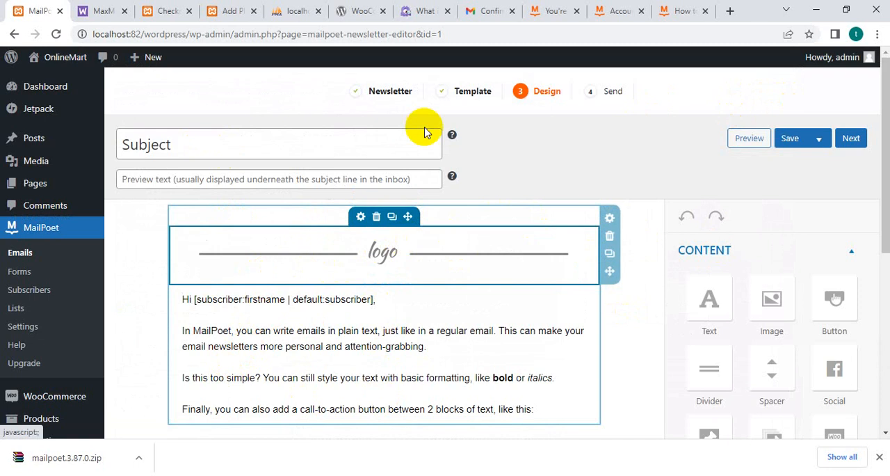
# Review the newsletter design, save it and continue to the Send stage.
pyautogui.scroll(-2, 656, 133)
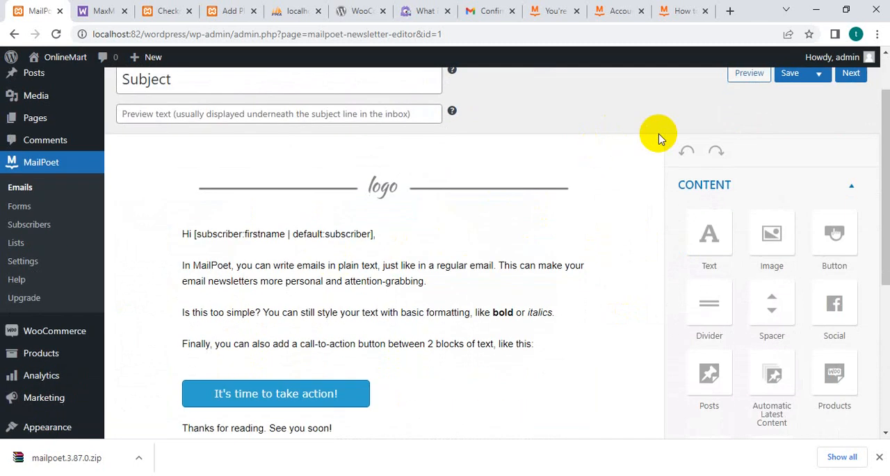
pyautogui.scroll(-4, 487, 209)
pyautogui.scroll(2, 441, 244)
pyautogui.scroll(3, 438, 245)
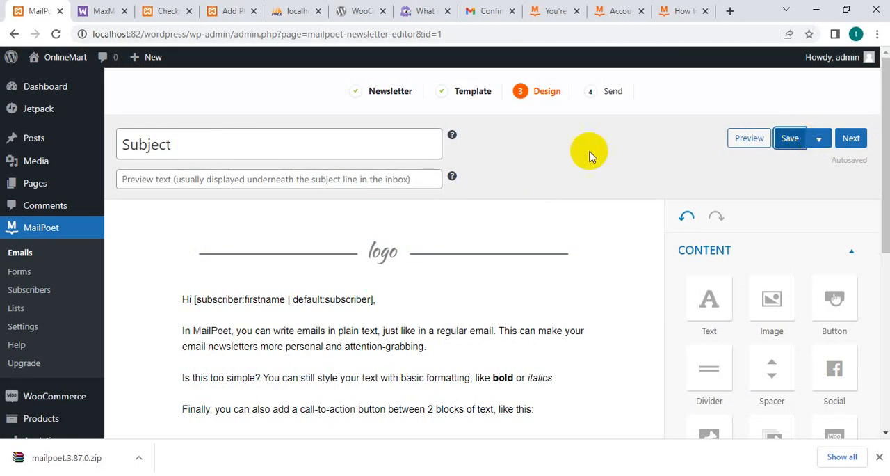
pyautogui.click(858, 141)
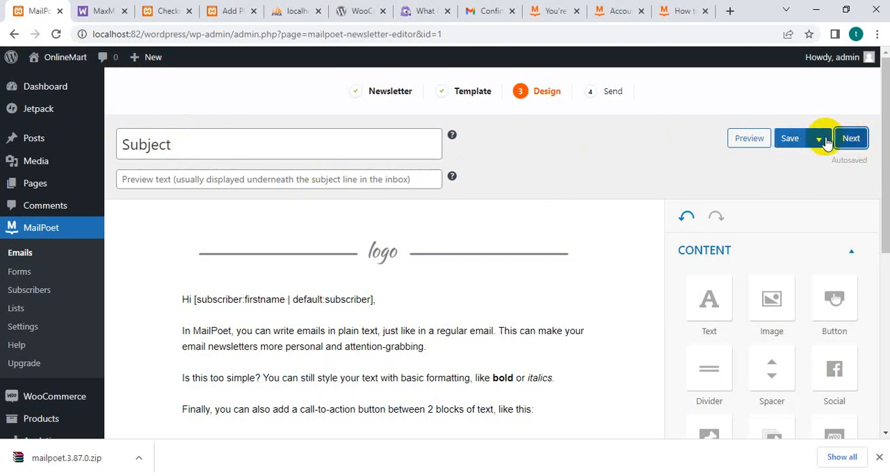
pyautogui.click(391, 251)
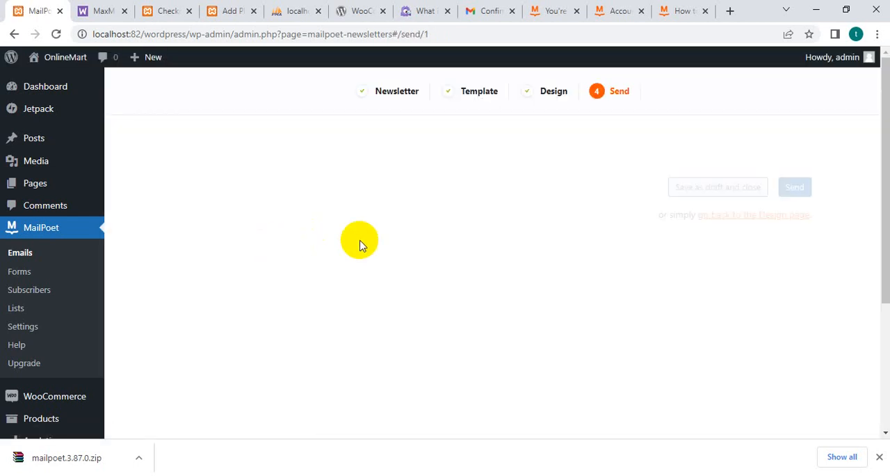
# Set the newsletter's recipient lists to WordPress Users and WooCommerce Customers.
pyautogui.scroll(-2, 346, 335)
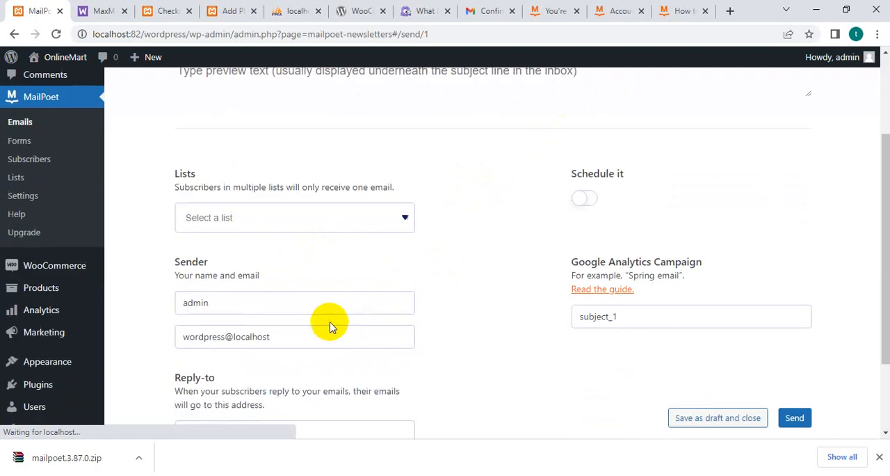
pyautogui.click(228, 221)
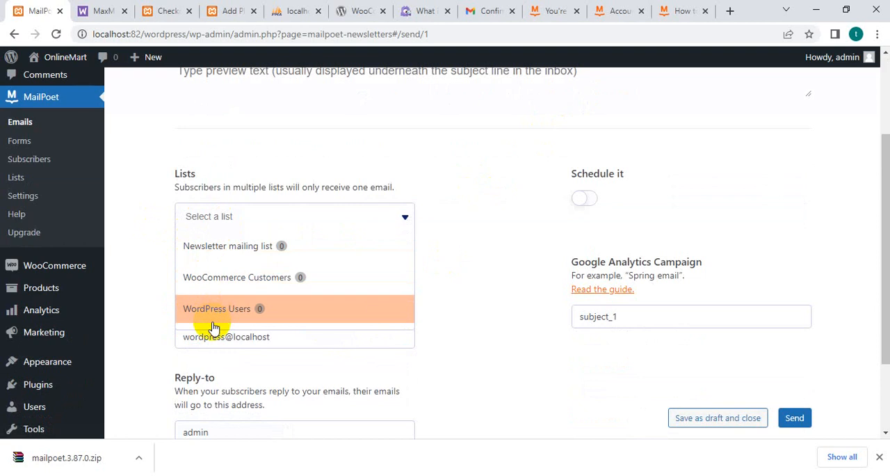
pyautogui.click(281, 317)
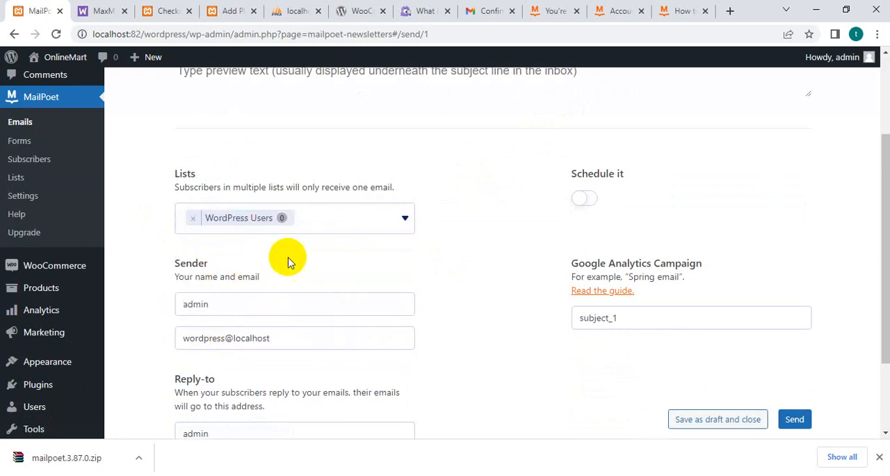
pyautogui.click(329, 214)
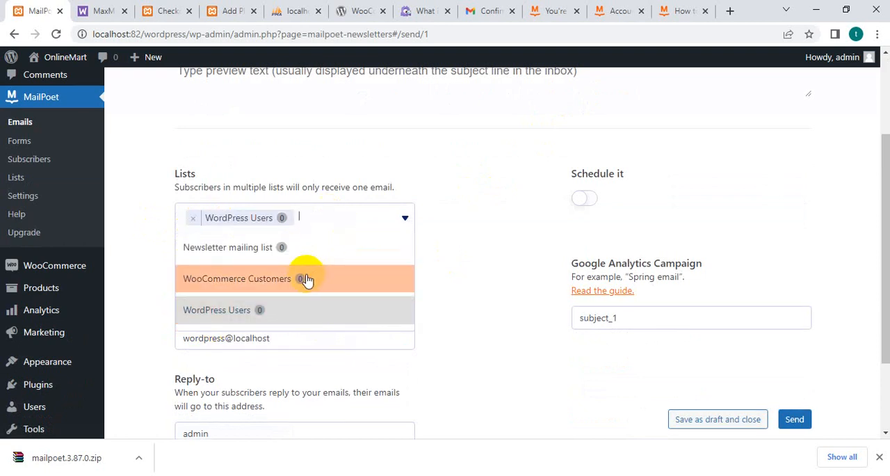
pyautogui.click(304, 280)
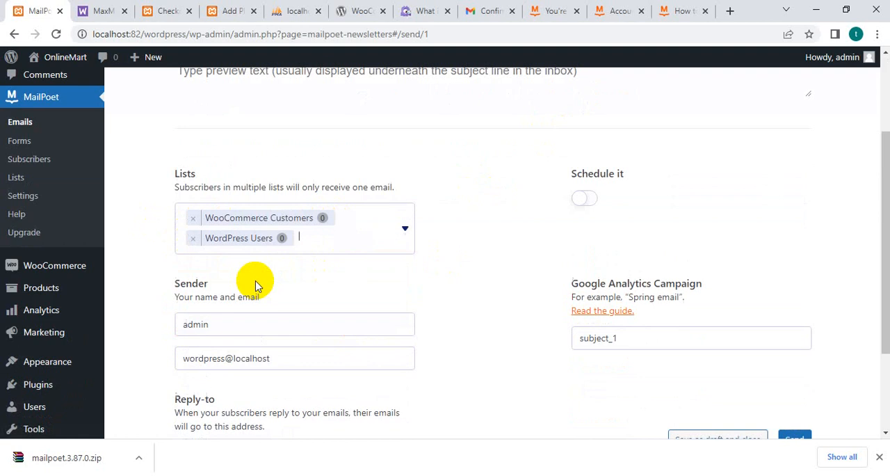
# Check the sender and reply-to details and try to send the newsletter.
pyautogui.scroll(-2, 338, 332)
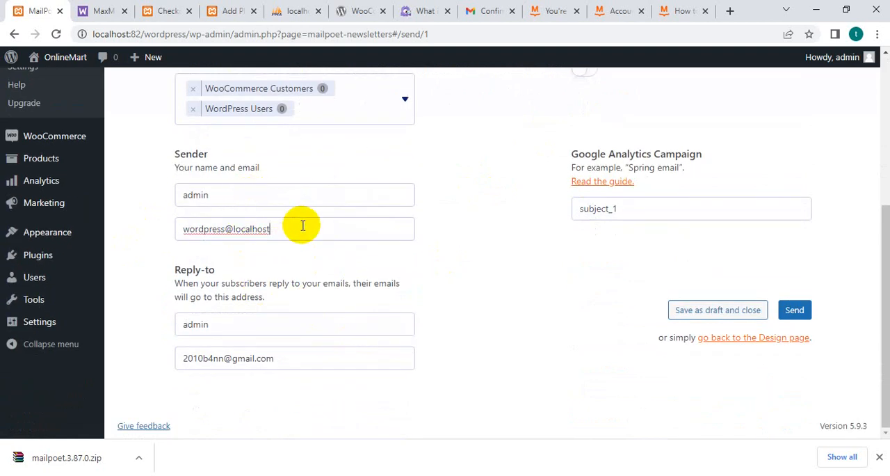
pyautogui.click(235, 327)
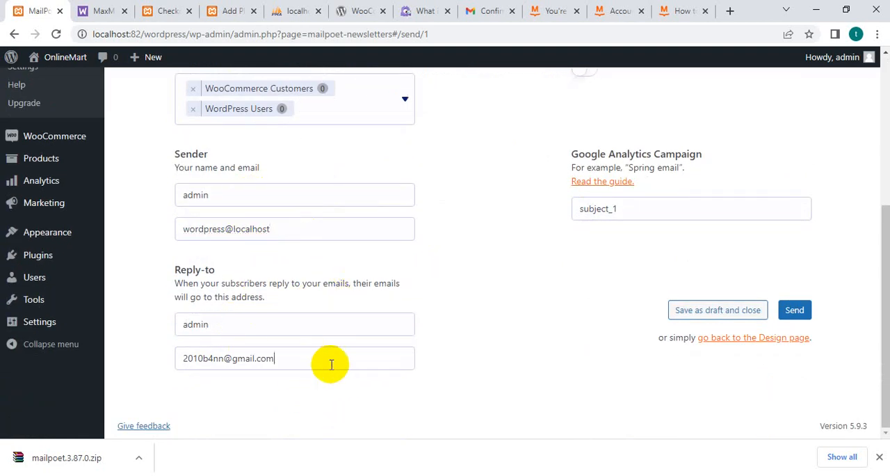
pyautogui.scroll(3, 581, 334)
pyautogui.scroll(-3, 626, 348)
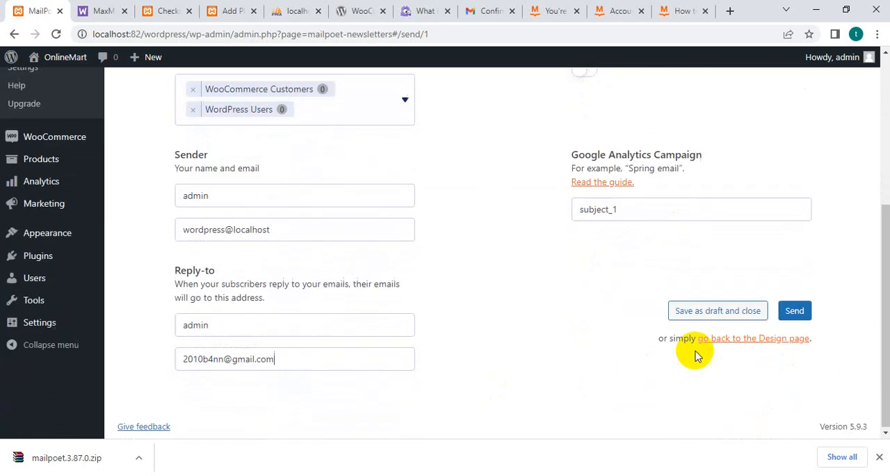
pyautogui.click(795, 311)
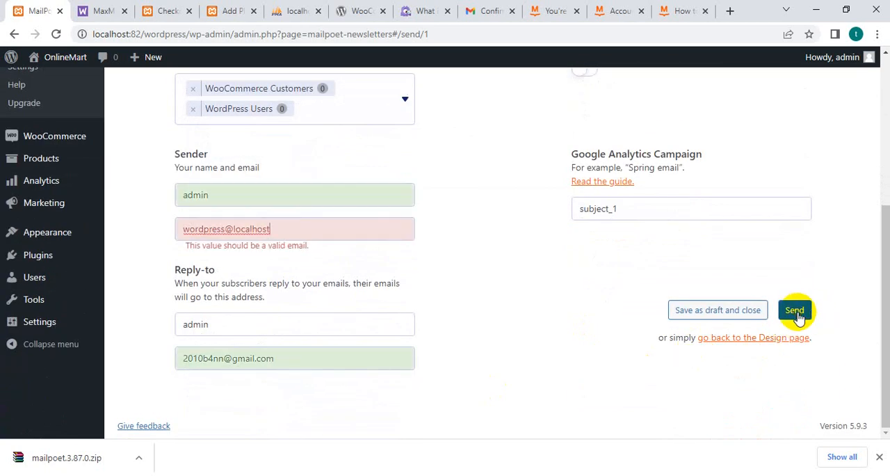
# Replace the sender's email with a copy of the reply-to email address and send the newsletter.
pyautogui.click(187, 246)
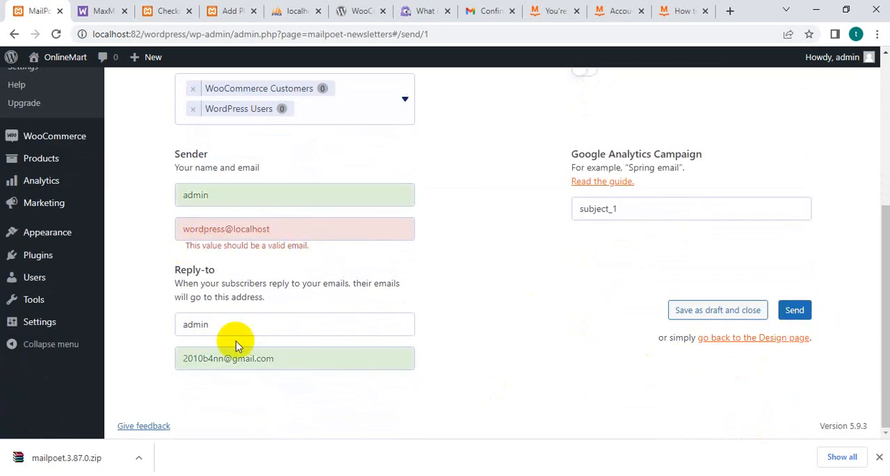
pyautogui.moveTo(298, 363); pyautogui.dragTo(131, 362)
pyautogui.hotkey('ctrl', 'c')
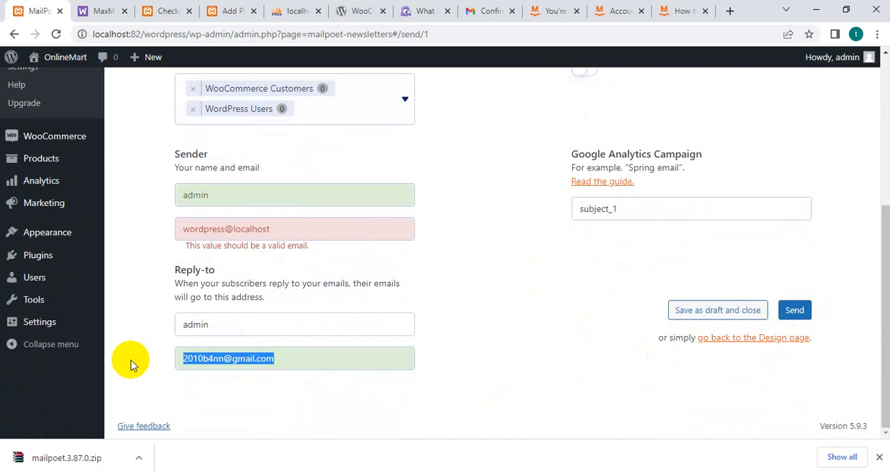
pyautogui.moveTo(292, 234); pyautogui.dragTo(20, 212)
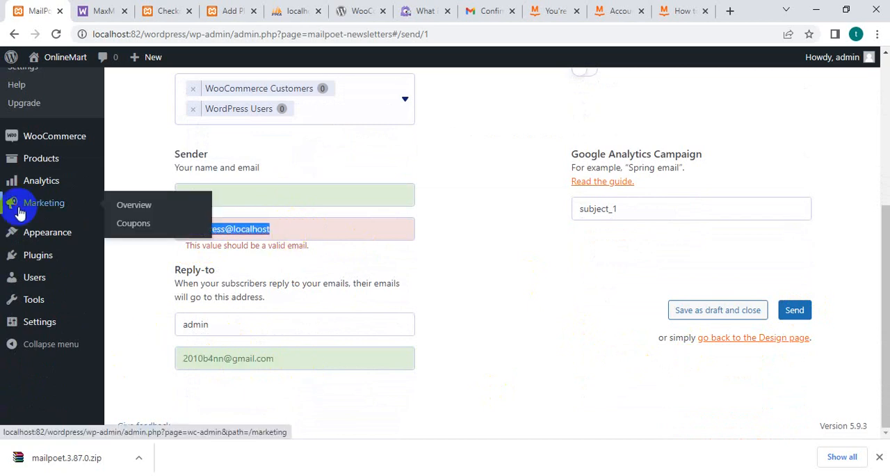
pyautogui.hotkey('ctrl', 'v')
pyautogui.scroll(-2, 376, 354)
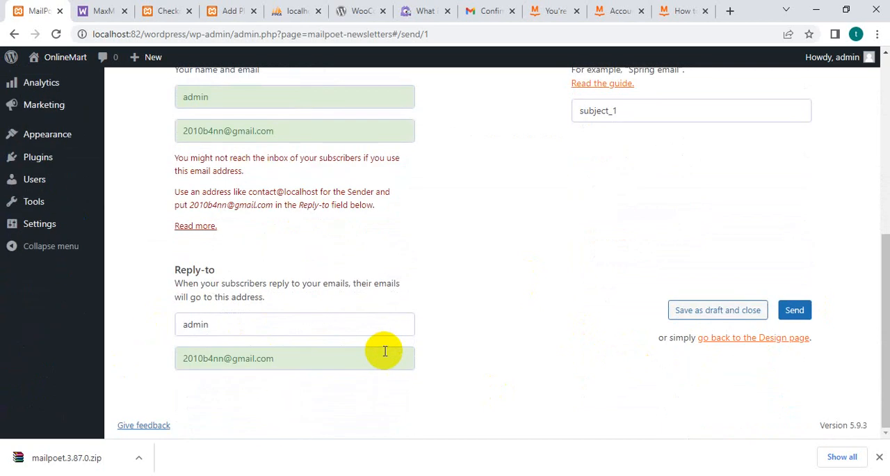
pyautogui.click(800, 313)
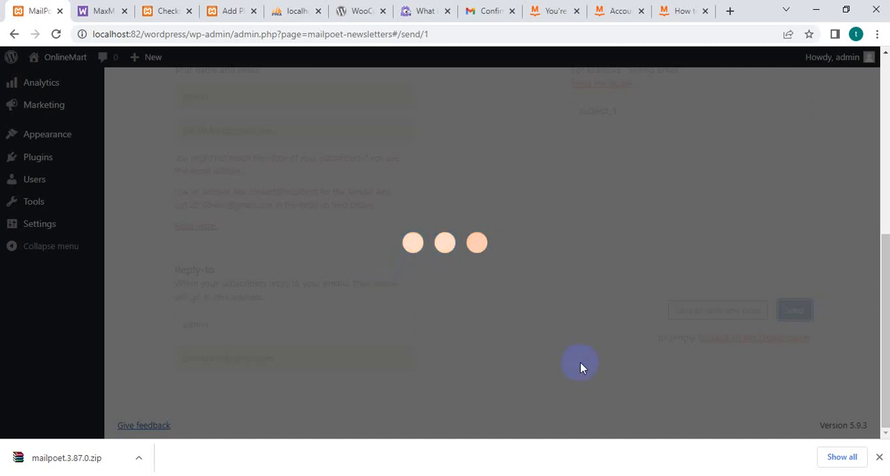
# Check the warning about the newsletter's sender address and open its help article.
pyautogui.scroll(-4, 503, 309)
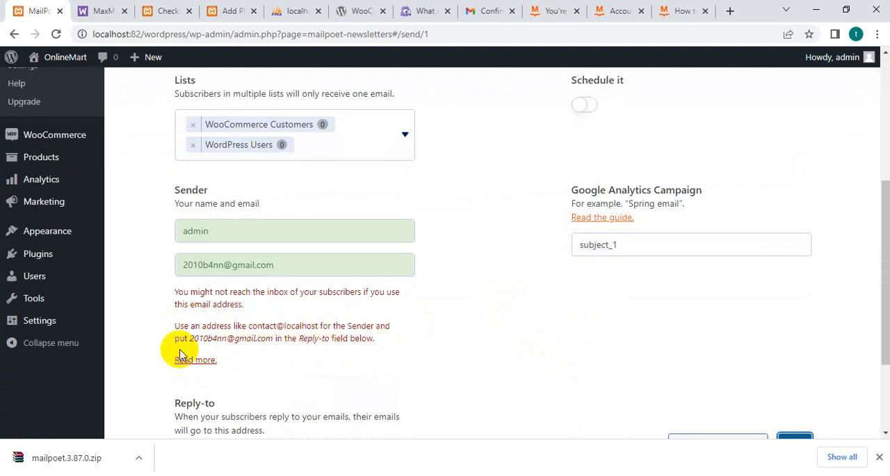
pyautogui.scroll(-1, 195, 348)
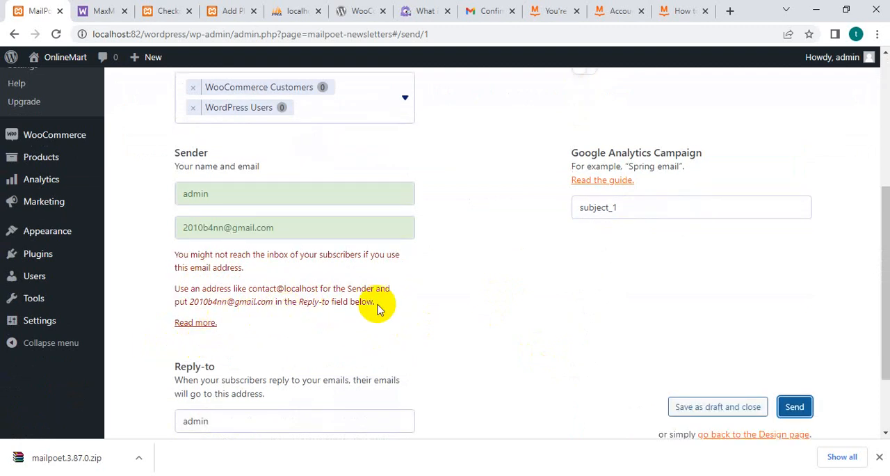
pyautogui.scroll(-1, 368, 303)
pyautogui.click(202, 256)
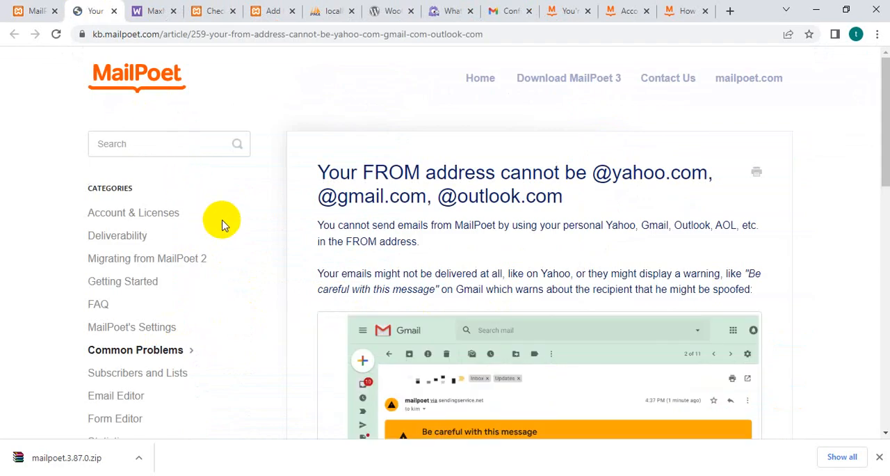
# Read the article on Yahoo, Gmail and Outlook FROM addresses and open its linked guide on rewritten FROM addresses.
pyautogui.scroll(-1, 236, 239)
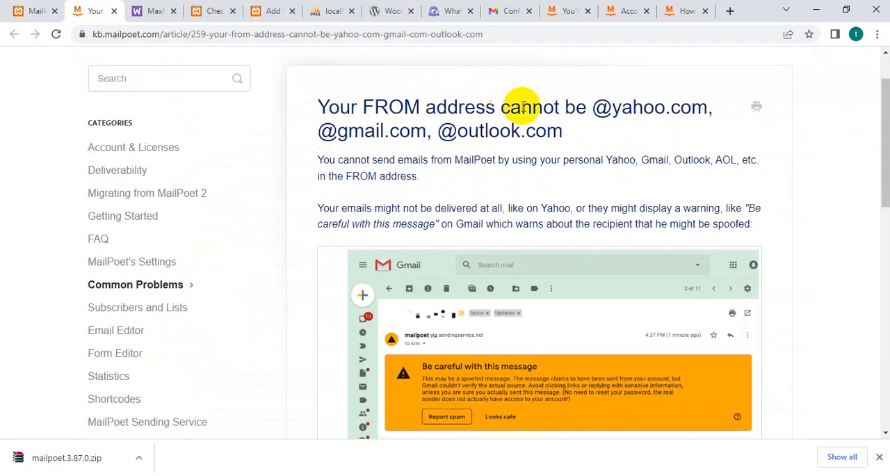
pyautogui.scroll(-3, 369, 163)
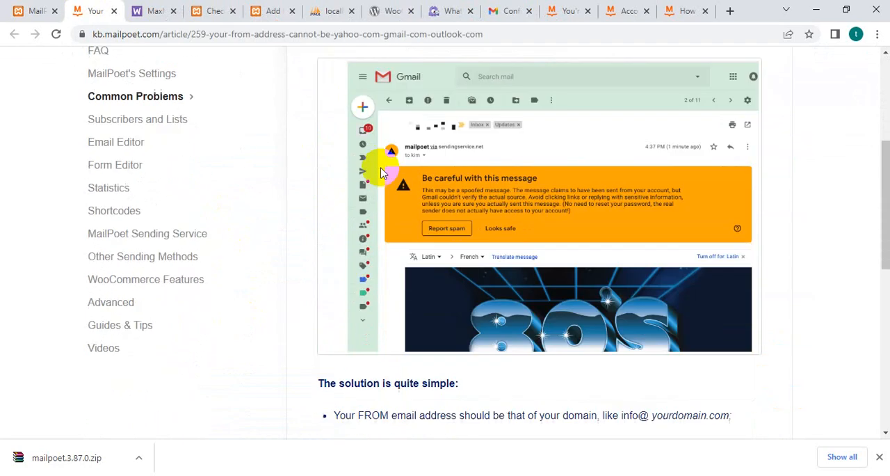
pyautogui.scroll(-5, 381, 173)
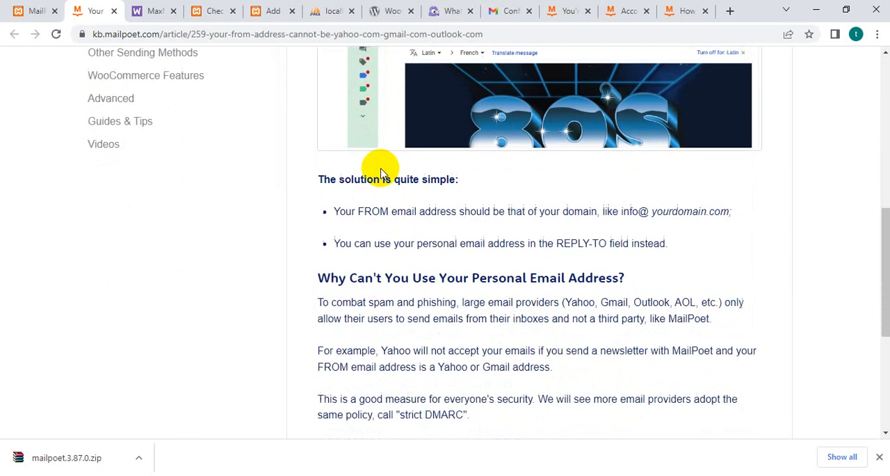
pyautogui.scroll(-2, 381, 169)
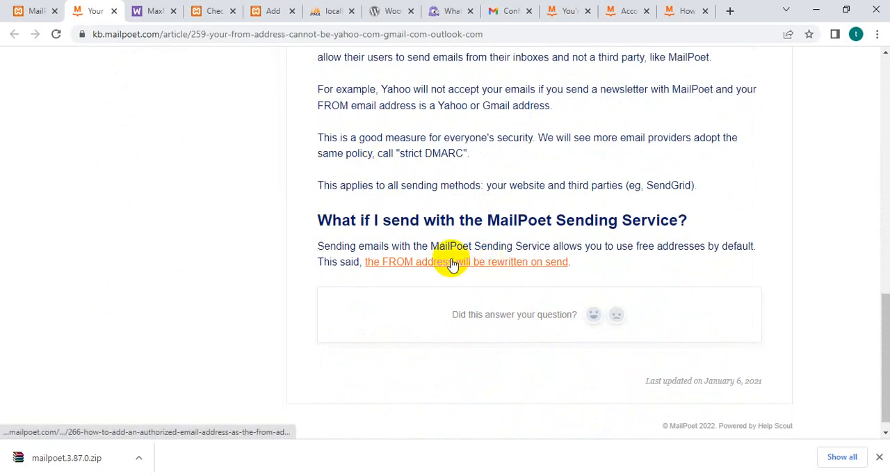
pyautogui.click(451, 263)
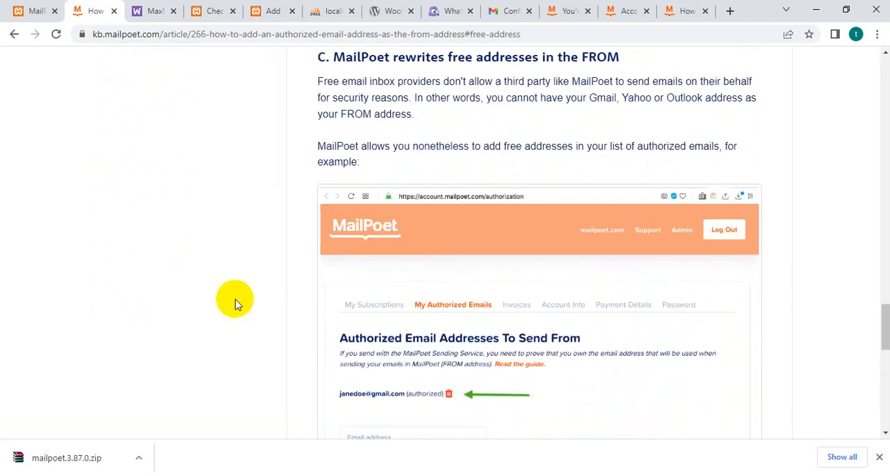
# Return to the MailPoet knowledge base home page and look through its help categories.
pyautogui.click(680, 15)
pyautogui.click(636, 14)
pyautogui.scroll(2, 383, 238)
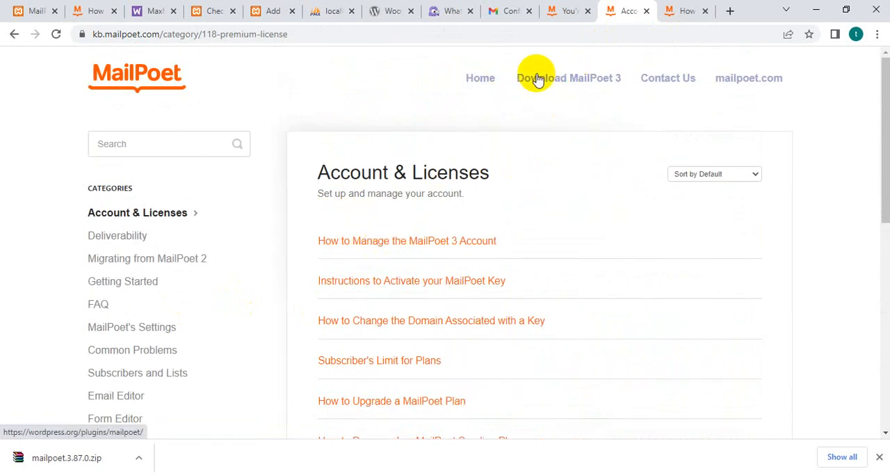
pyautogui.click(480, 79)
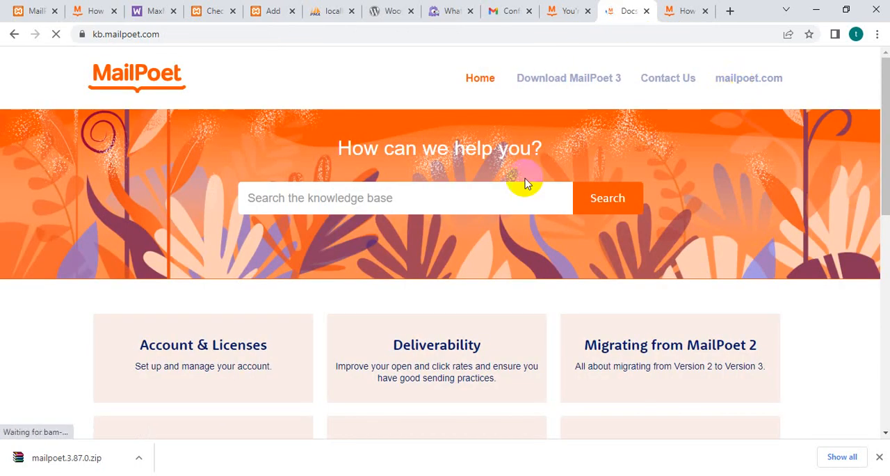
pyautogui.scroll(-3, 248, 398)
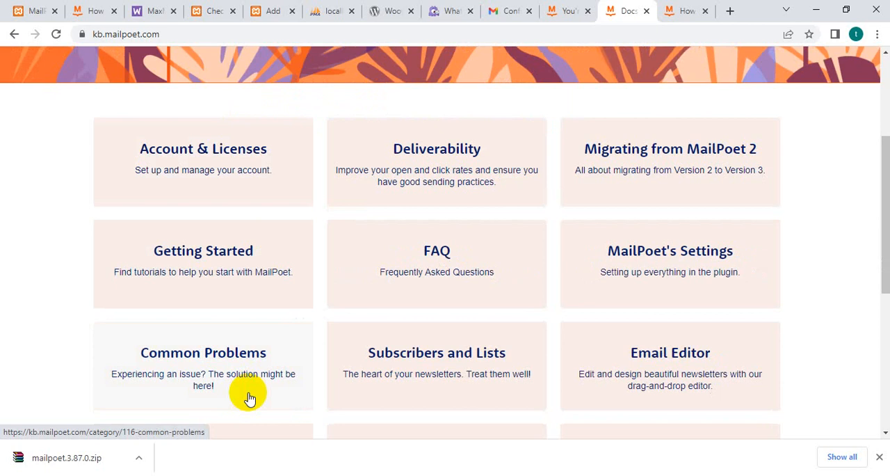
pyautogui.scroll(-1, 249, 398)
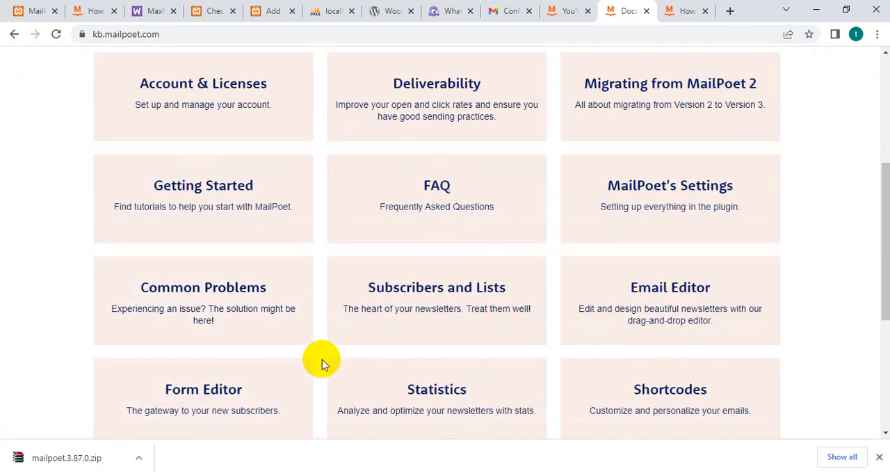
pyautogui.scroll(-4, 322, 364)
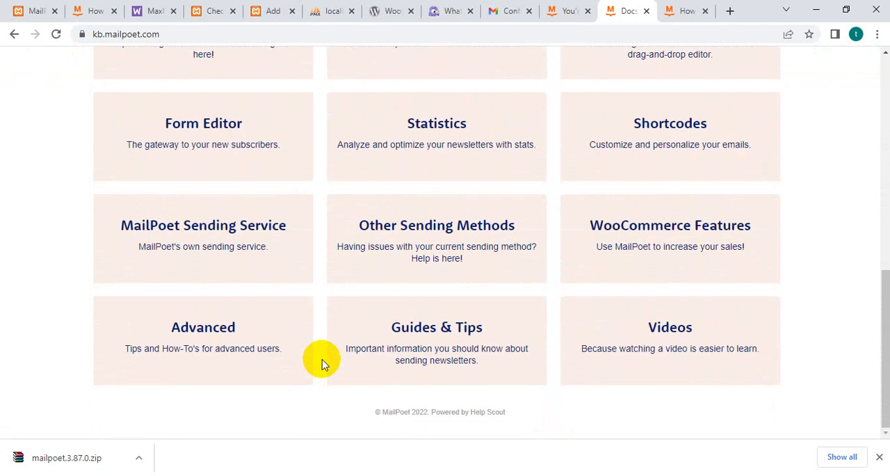
pyautogui.scroll(6, 320, 360)
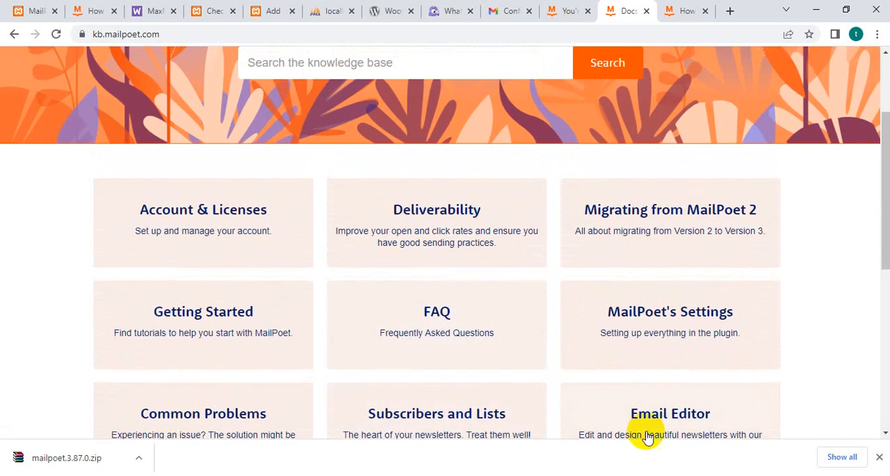
# Browse the MailPoet's Settings help articles and open the WooCommerce Features category.
pyautogui.scroll(-2, 653, 417)
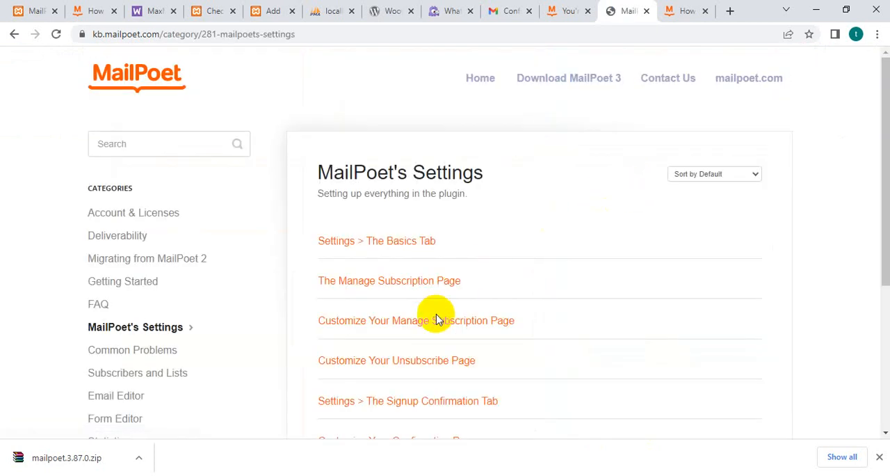
pyautogui.scroll(-1, 436, 318)
pyautogui.scroll(-1, 390, 313)
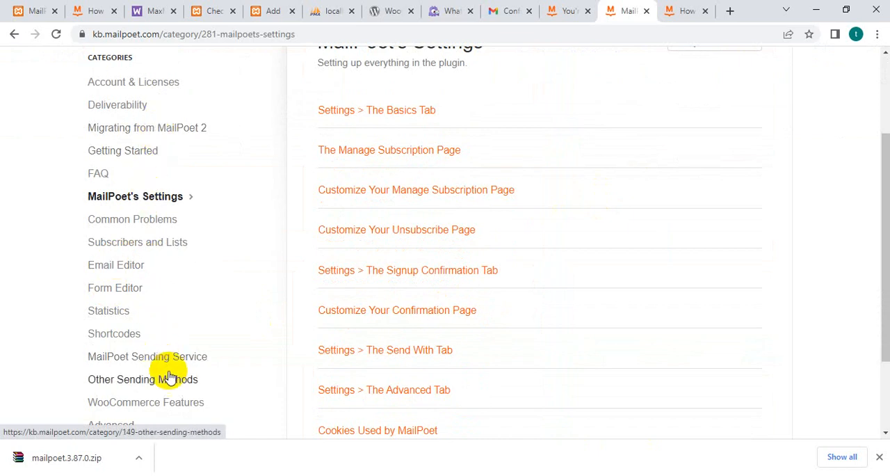
pyautogui.scroll(-1, 169, 374)
pyautogui.click(161, 343)
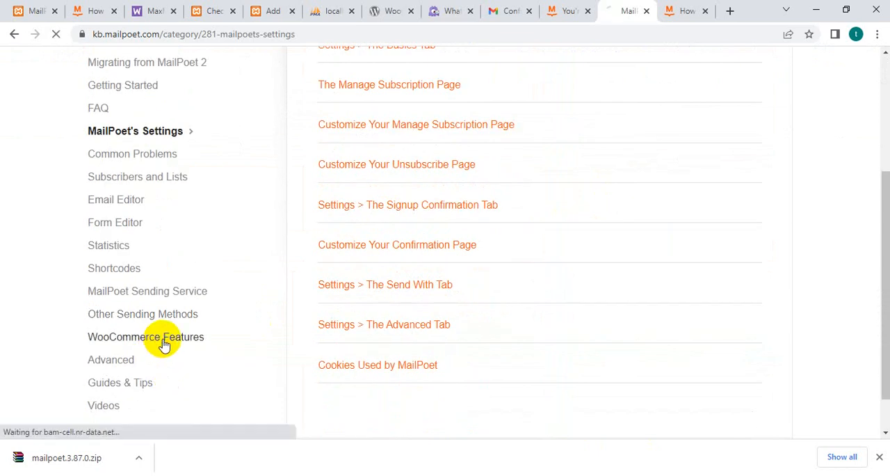
pyautogui.scroll(-4, 381, 312)
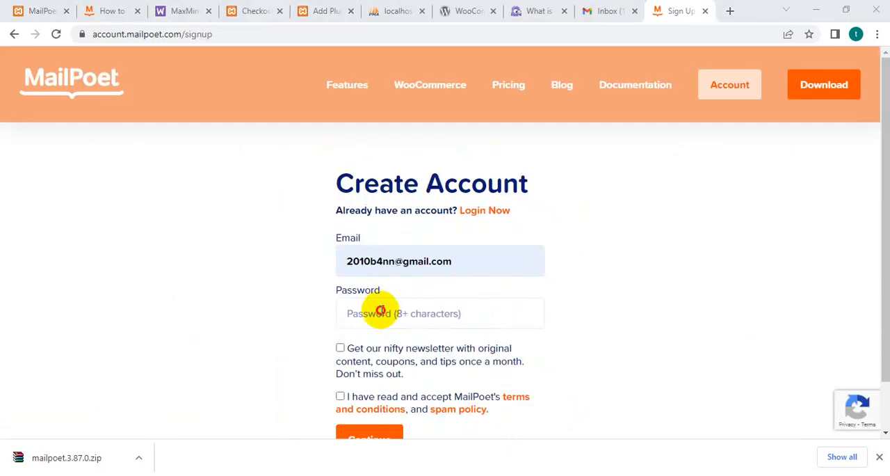
# Enter the account password, opt in to the MailPoet newsletter, accept the terms and submit the account sign-up.
pyautogui.click(382, 311)
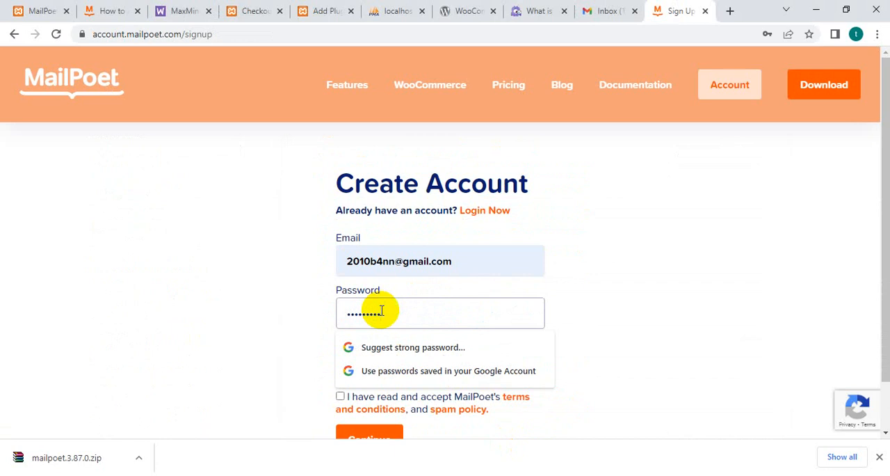
pyautogui.click(662, 306)
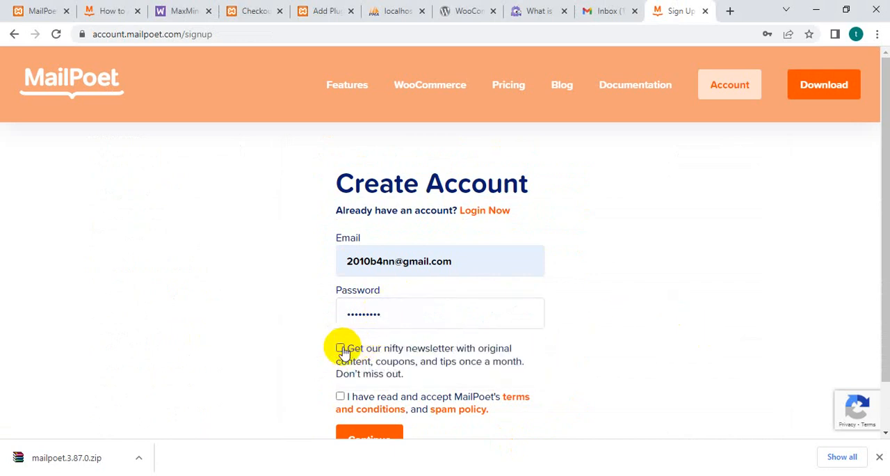
pyautogui.click(341, 348)
pyautogui.scroll(-1, 344, 402)
pyautogui.click(372, 384)
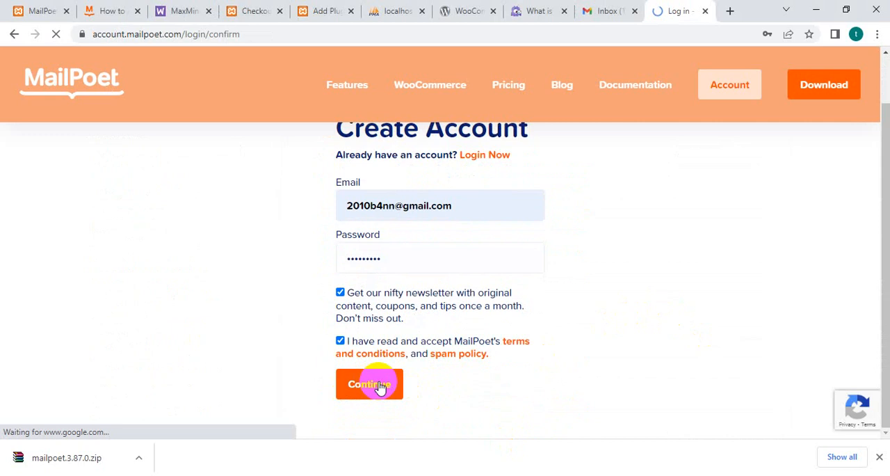
# Decline saving the password in the browser and read the account activation instructions.
pyautogui.scroll(-3, 419, 343)
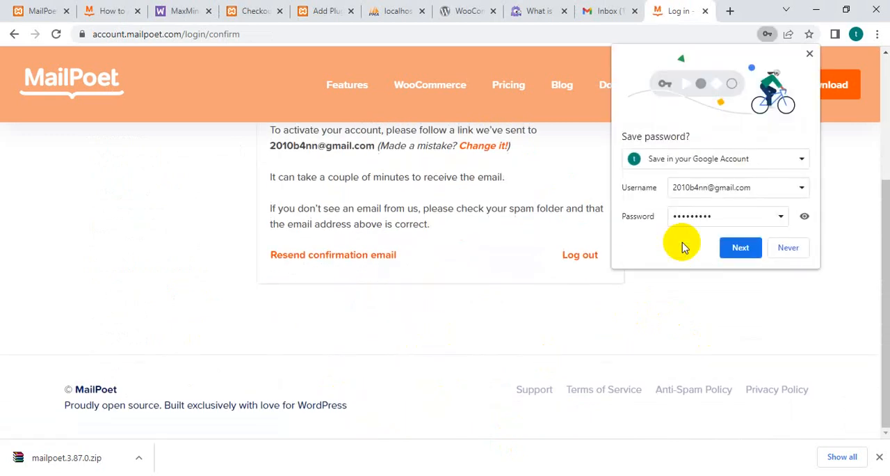
pyautogui.click(789, 247)
pyautogui.scroll(3, 505, 301)
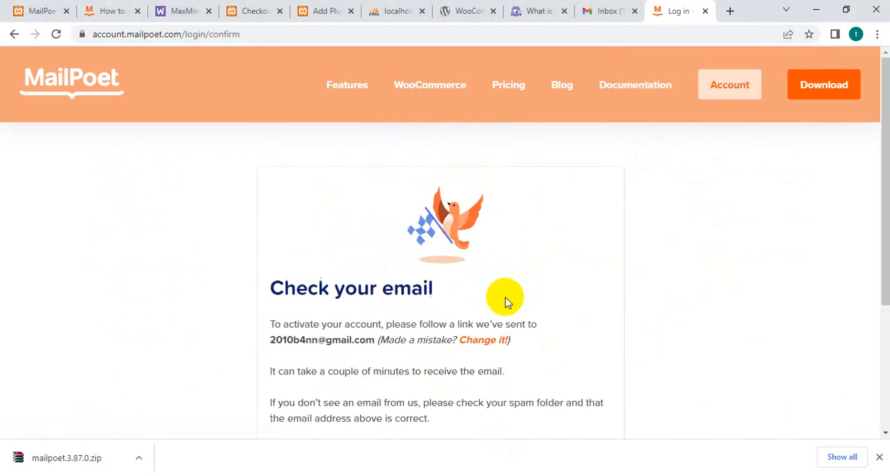
pyautogui.scroll(-2, 518, 304)
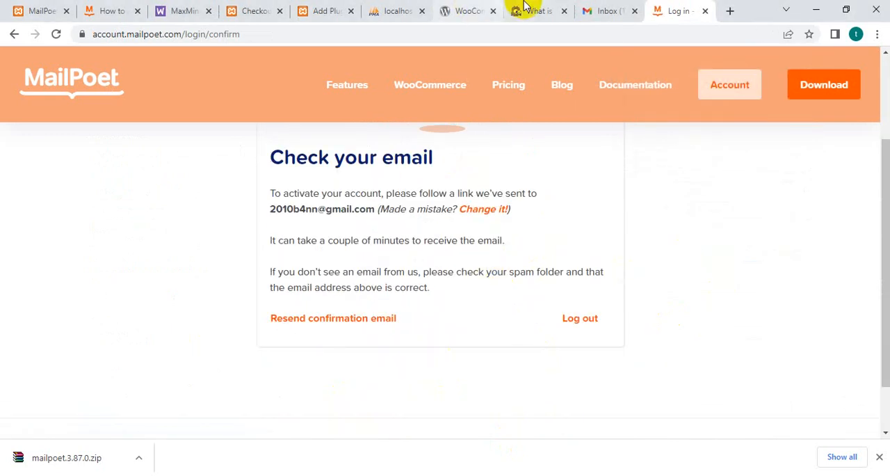
# Switch to Gmail, open MailPoet's account activation message and confirm the email address.
pyautogui.click(605, 11)
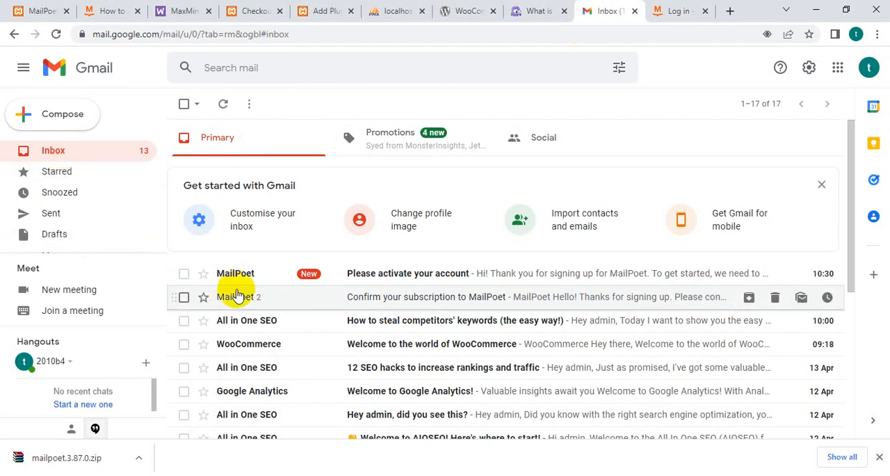
pyautogui.click(239, 275)
pyautogui.scroll(-3, 375, 362)
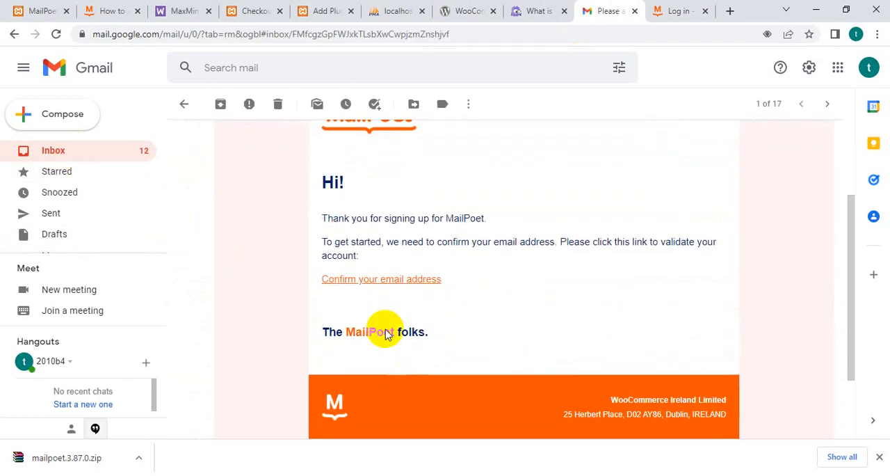
pyautogui.click(391, 279)
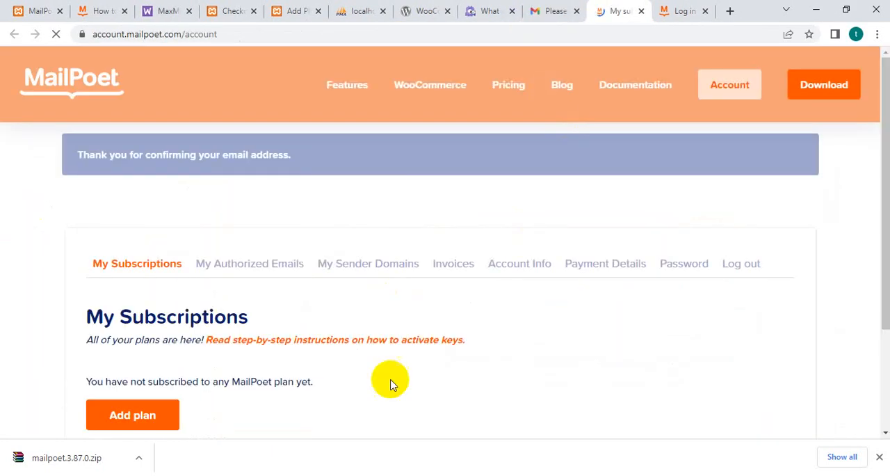
# Add a plan to the MailPoet account, choosing the free Starter plan.
pyautogui.click(130, 355)
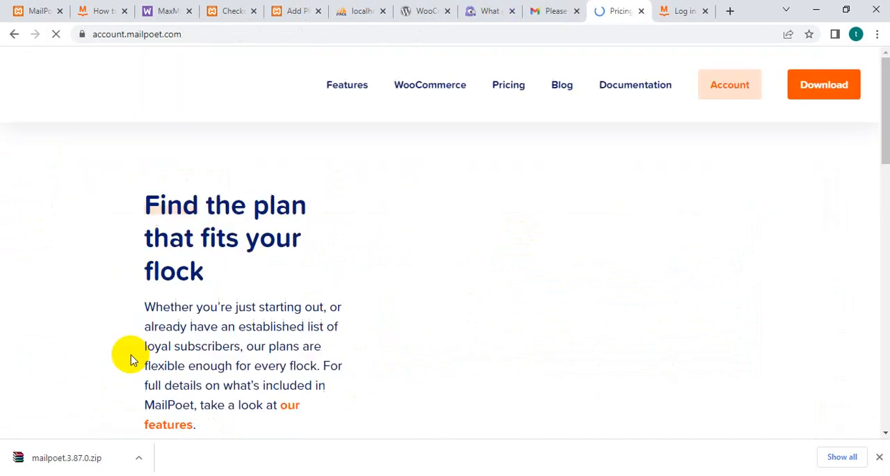
pyautogui.scroll(-4, 268, 310)
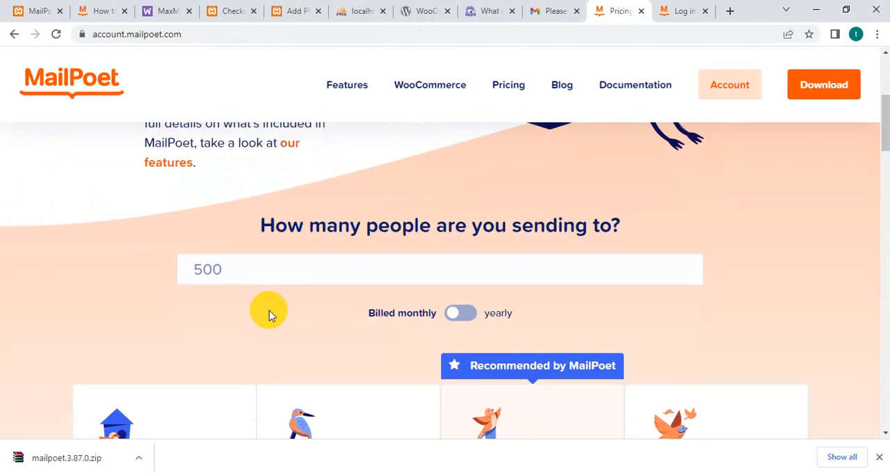
pyautogui.scroll(-4, 269, 310)
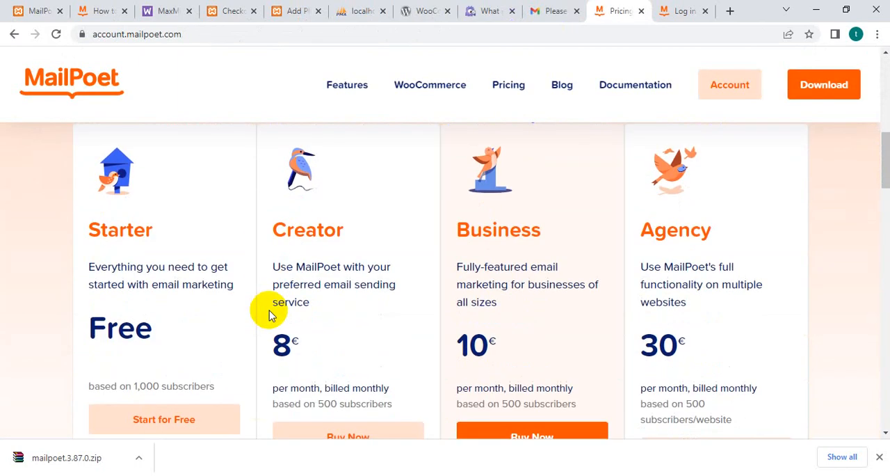
pyautogui.scroll(-1, 115, 358)
pyautogui.click(161, 357)
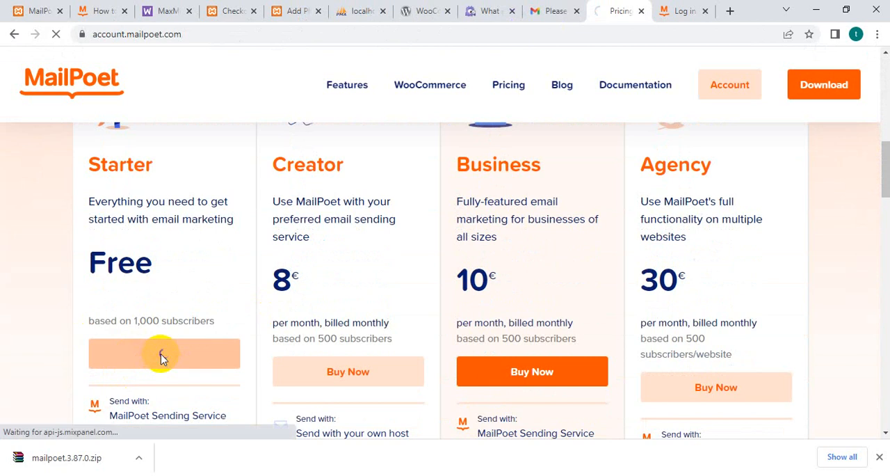
# Enter onlinemart.com as the website address in the Starter plan activation questionnaire.
pyautogui.scroll(-1, 160, 358)
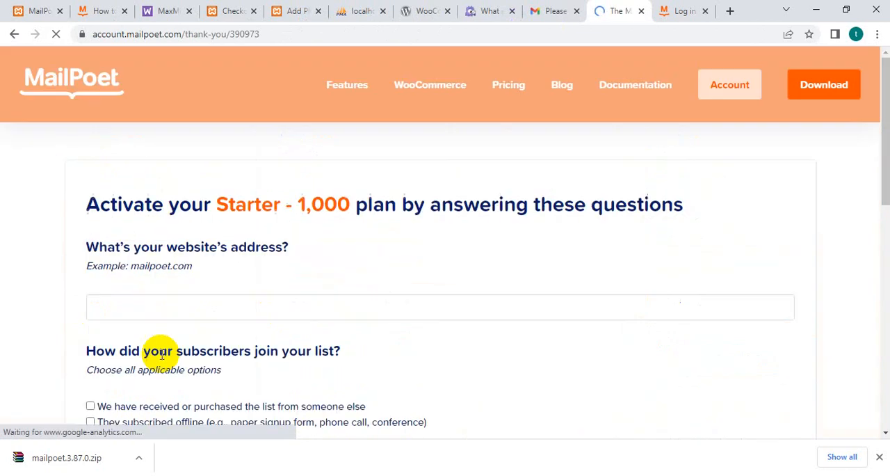
pyautogui.scroll(-2, 174, 308)
pyautogui.scroll(1, 175, 306)
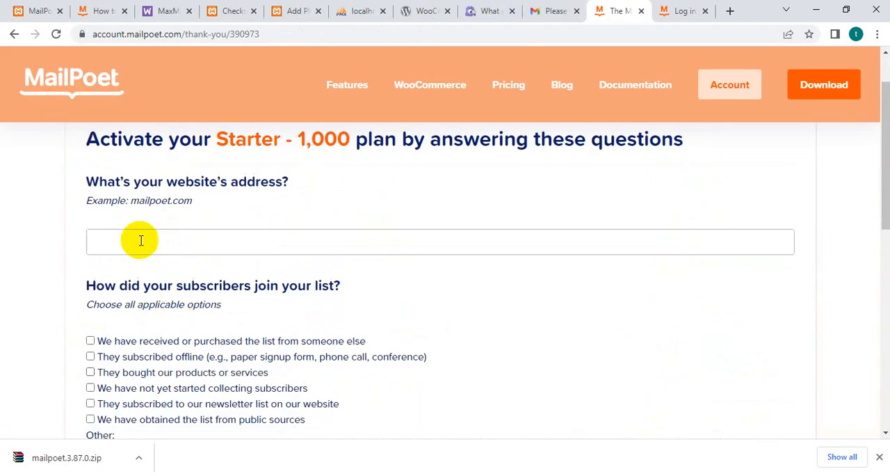
pyautogui.click(106, 248)
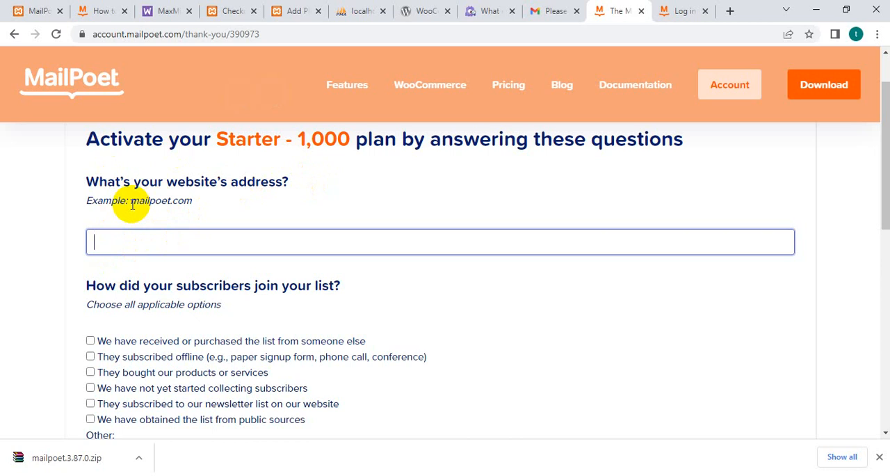
pyautogui.moveTo(133, 205); pyautogui.dragTo(200, 209)
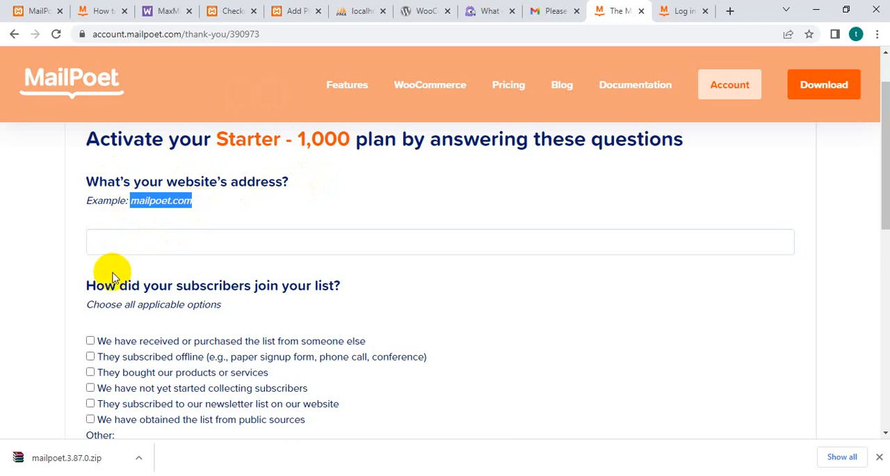
pyautogui.scroll(-1, 139, 318)
pyautogui.scroll(1, 116, 310)
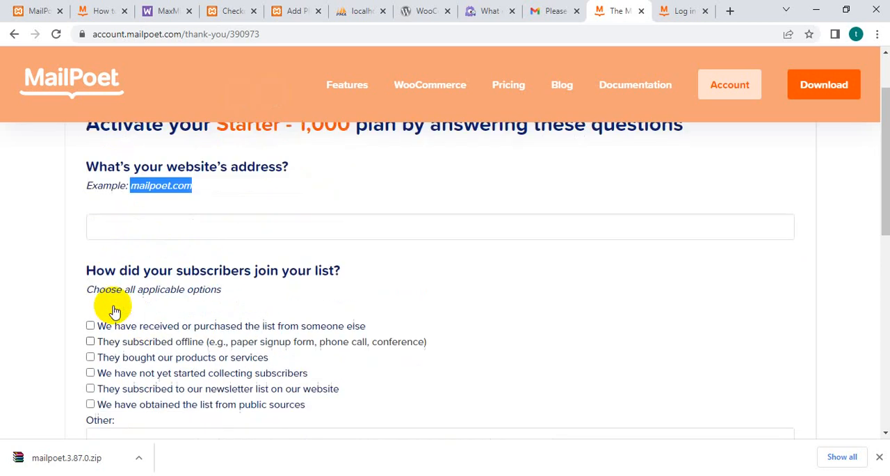
pyautogui.click(147, 241)
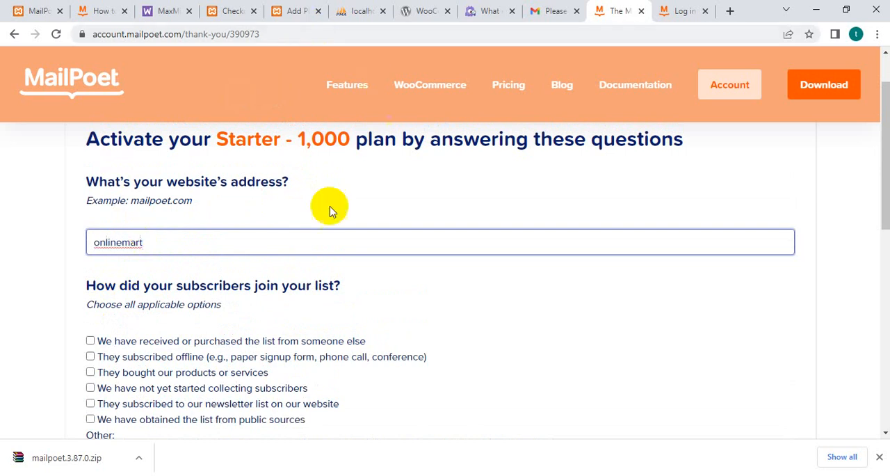
pyautogui.click(185, 314)
pyautogui.click(161, 242)
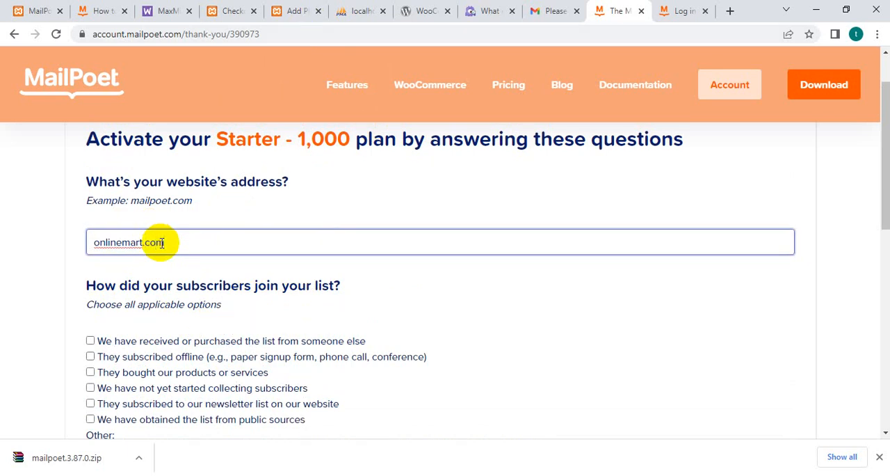
pyautogui.click(221, 321)
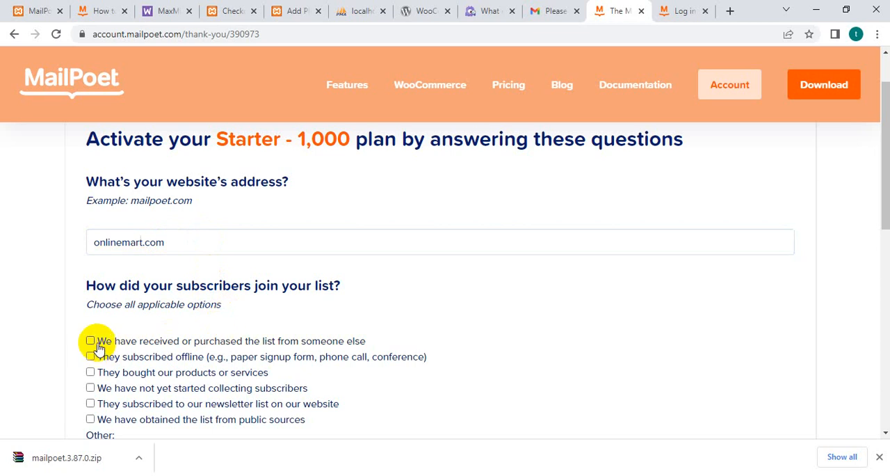
# Mark all six listed options for how the subscribers joined the list.
pyautogui.scroll(-1, 110, 344)
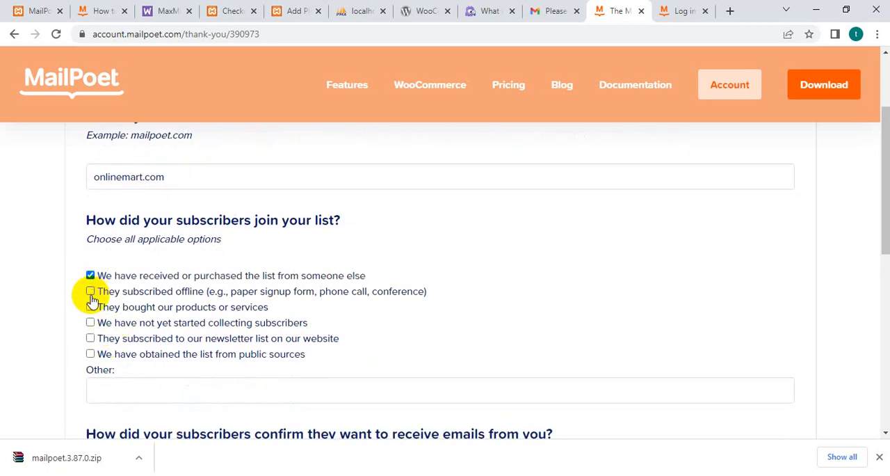
pyautogui.click(90, 291)
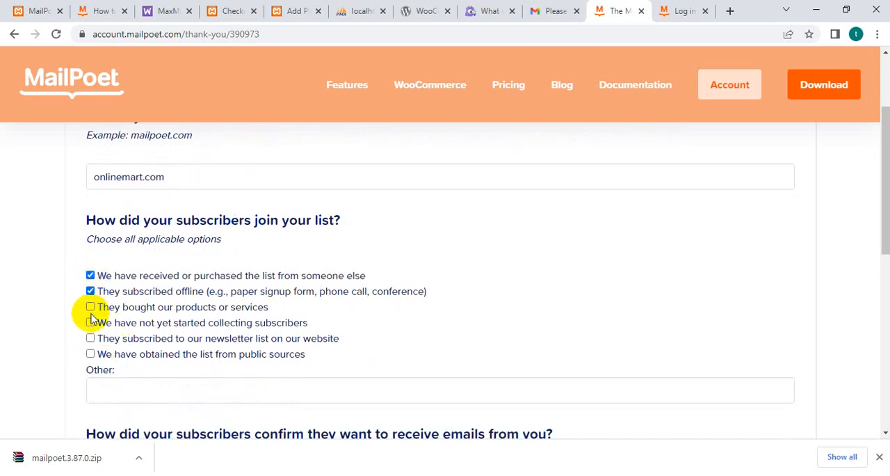
pyautogui.click(90, 355)
# Mark all four listed options for how subscribers confirmed they want to receive emails.
pyautogui.scroll(-3, 219, 341)
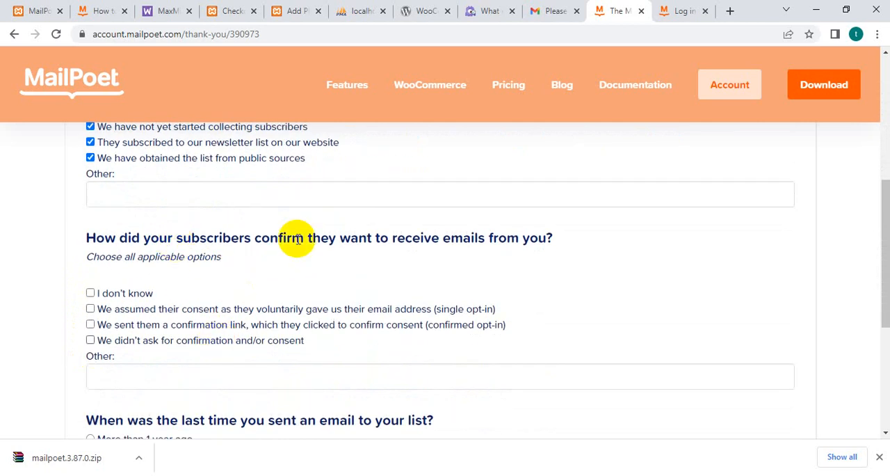
pyautogui.click(91, 295)
pyautogui.click(91, 309)
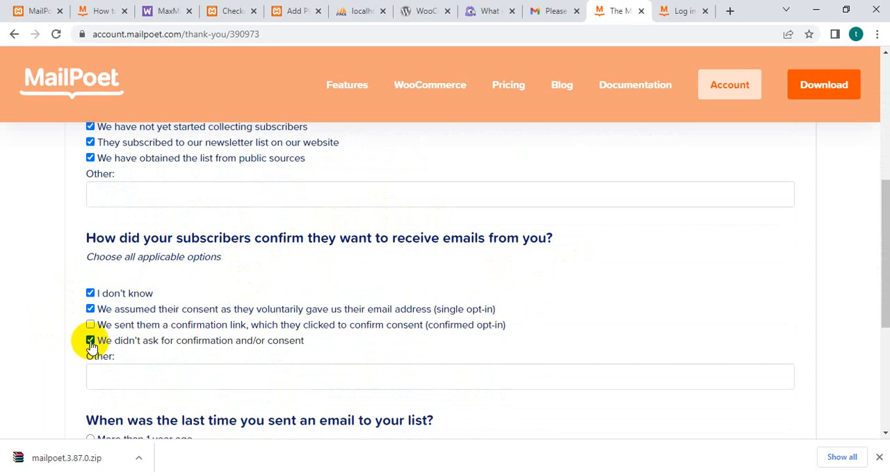
pyautogui.click(91, 325)
# Answer that it is the first time sending emails and submit the activation questionnaire.
pyautogui.scroll(-3, 95, 354)
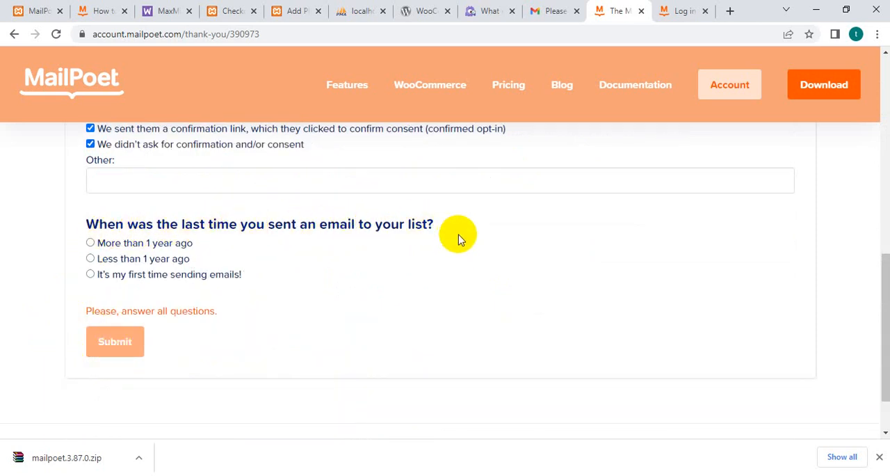
pyautogui.click(90, 259)
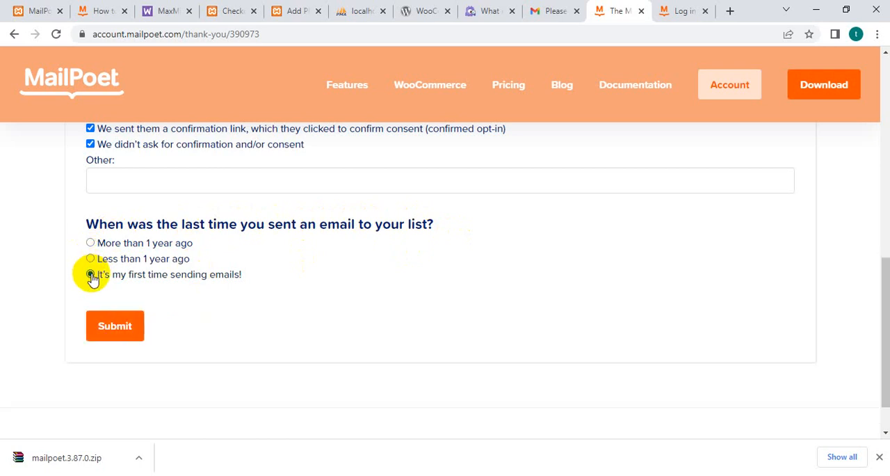
pyautogui.click(112, 338)
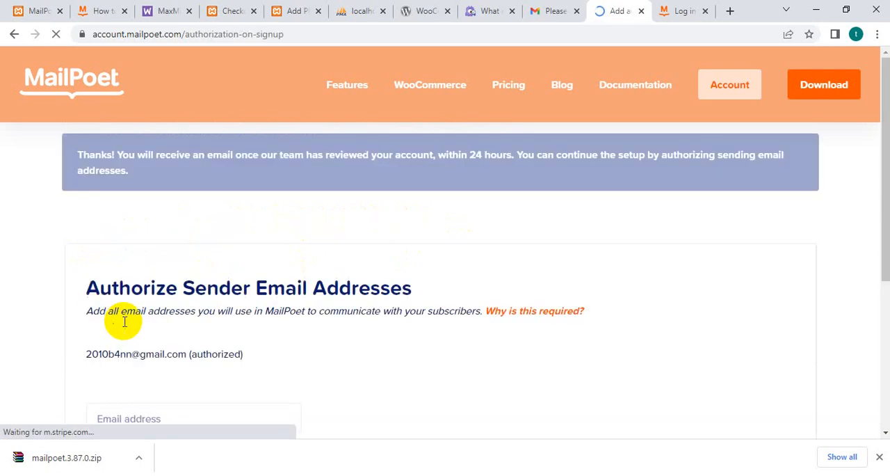
# Fill in the sender email address and continue the setup with the email addresses already added.
pyautogui.scroll(-2, 228, 291)
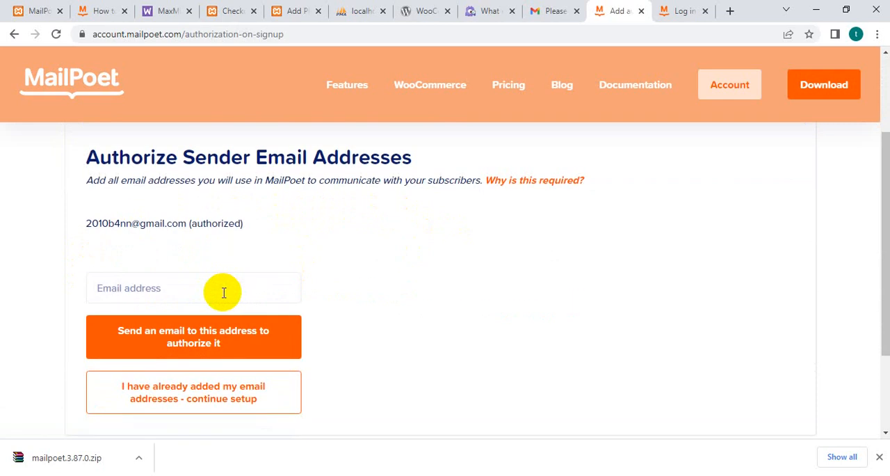
pyautogui.click(169, 334)
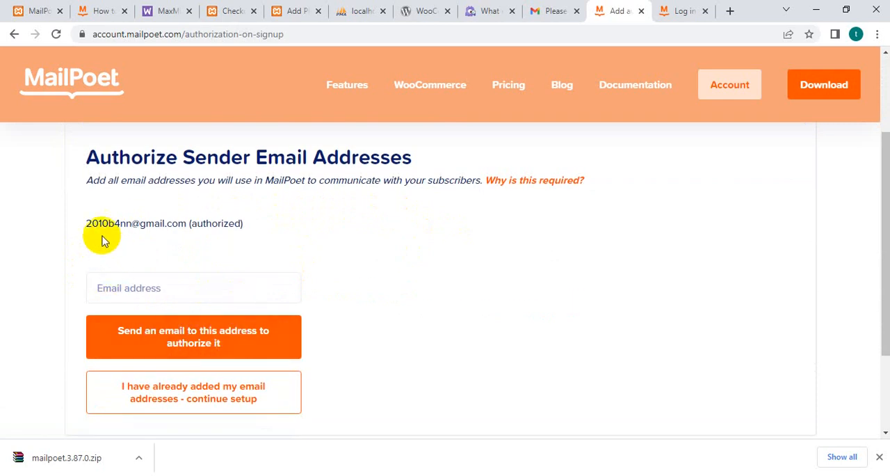
pyautogui.scroll(-1, 264, 271)
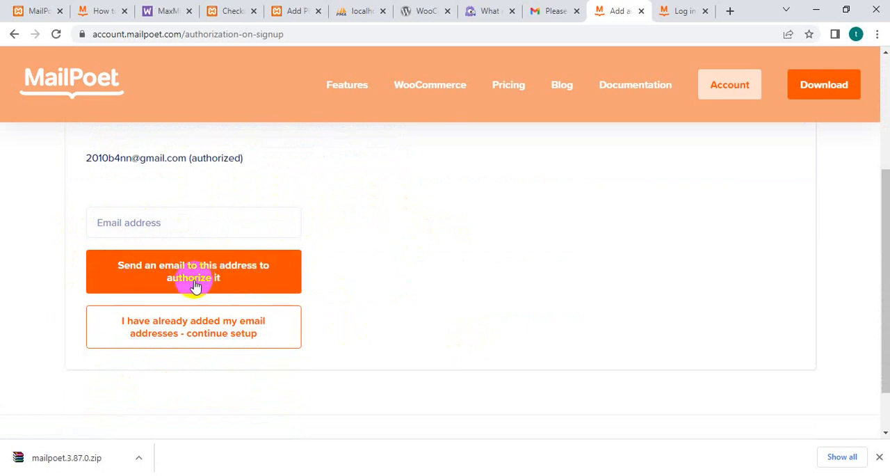
pyautogui.click(170, 226)
pyautogui.click(165, 255)
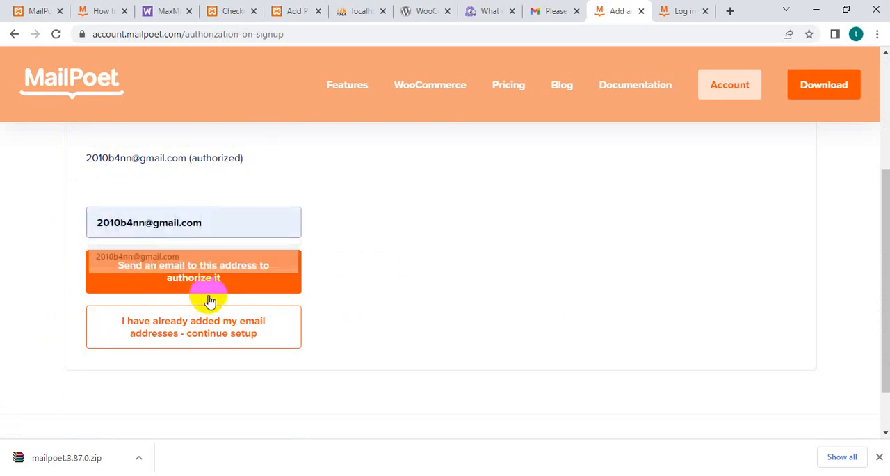
pyautogui.click(263, 336)
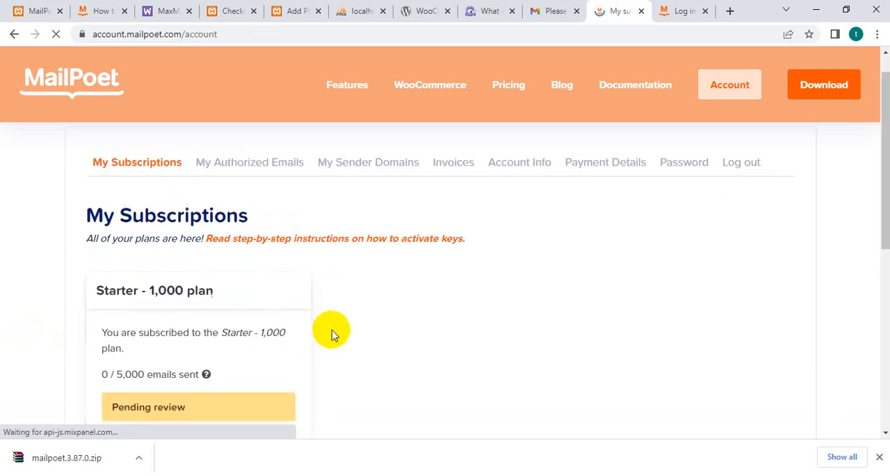
# Review the Starter - 1,000 plan's subscription details and copy its activation key to the clipboard.
pyautogui.scroll(-2, 331, 335)
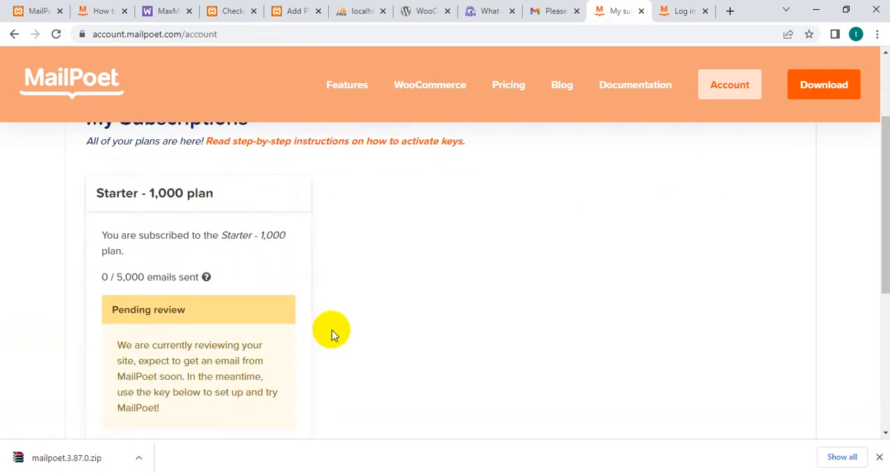
pyautogui.scroll(2, 332, 333)
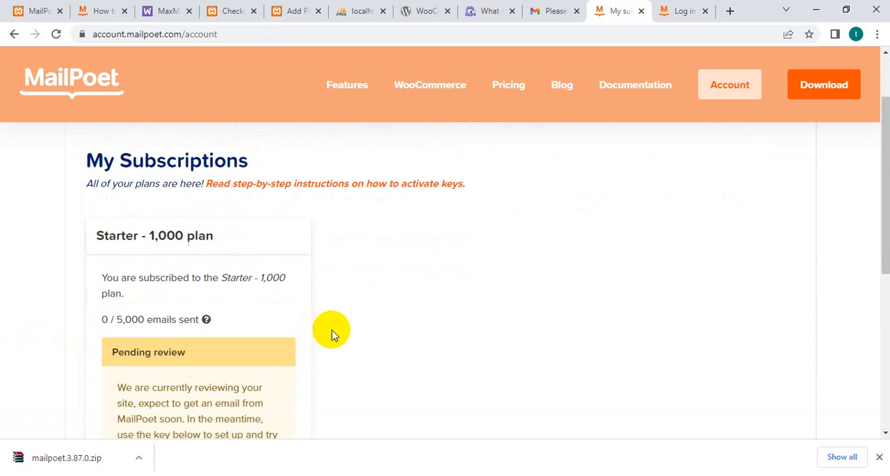
pyautogui.scroll(-1, 243, 268)
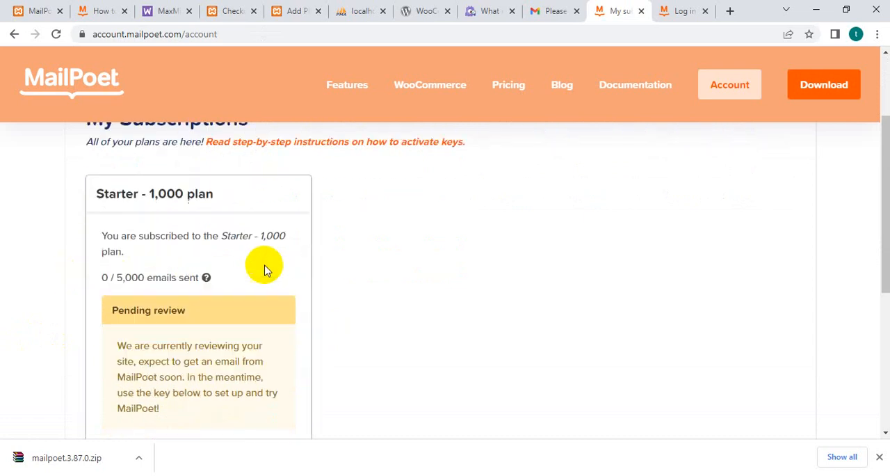
pyautogui.scroll(-2, 291, 240)
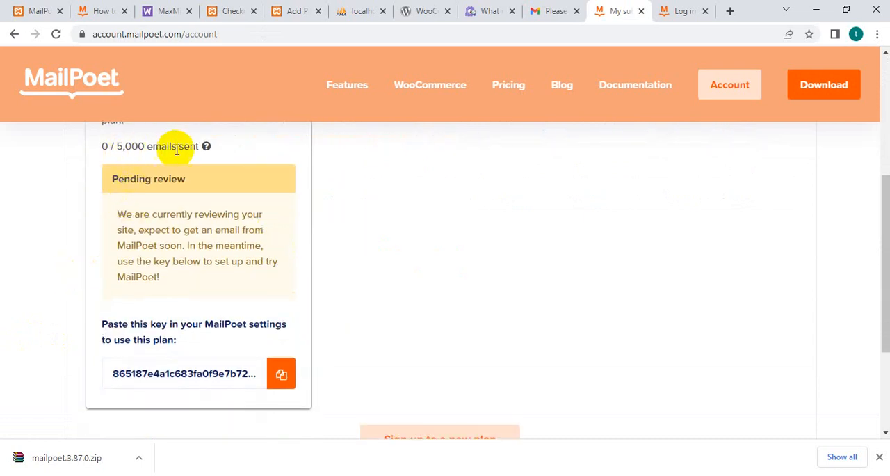
pyautogui.scroll(-1, 181, 179)
pyautogui.scroll(2, 145, 205)
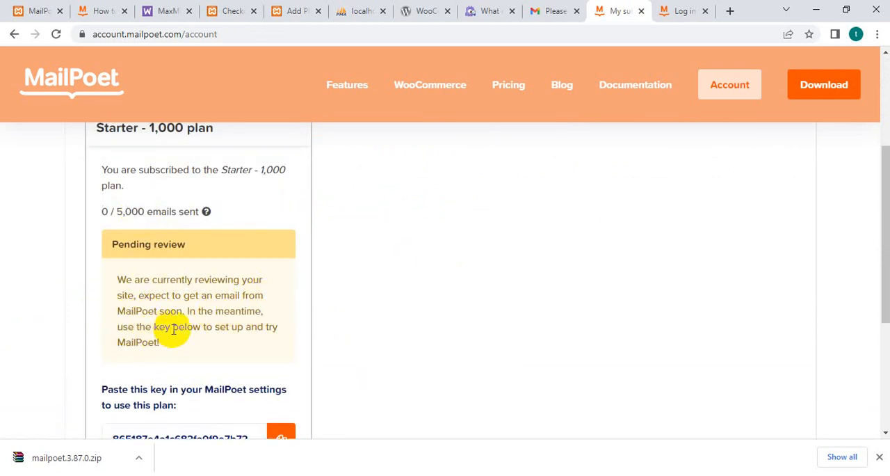
pyautogui.scroll(-2, 229, 346)
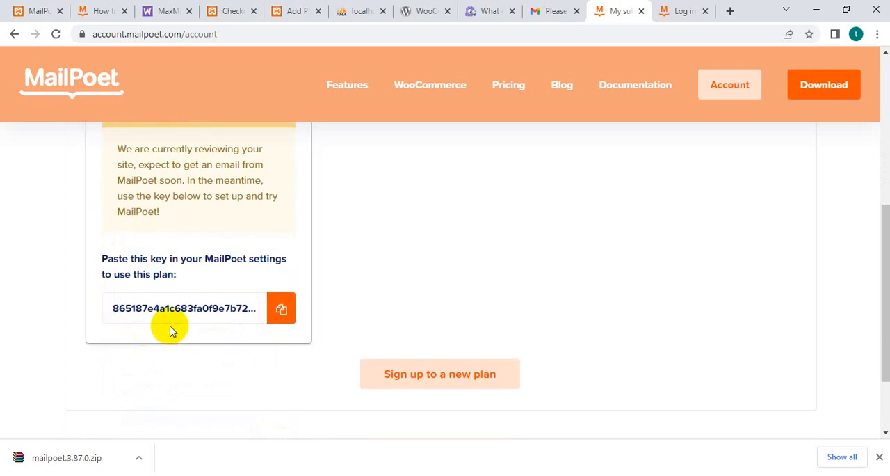
pyautogui.click(283, 308)
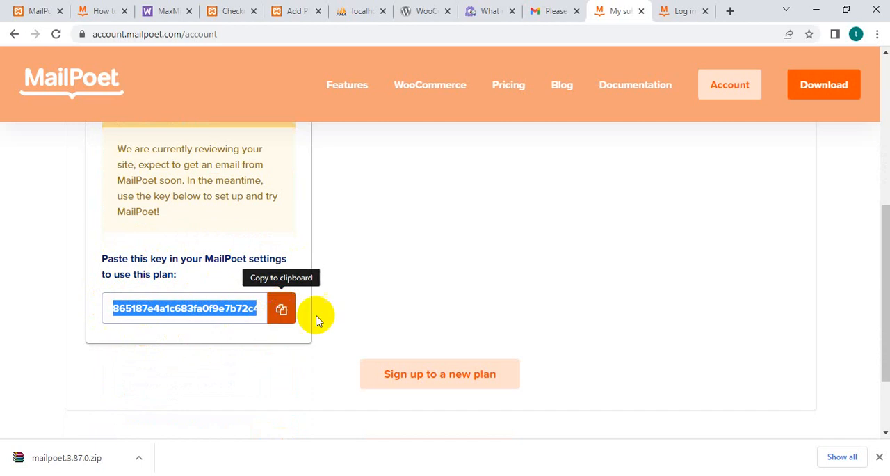
pyautogui.click(523, 239)
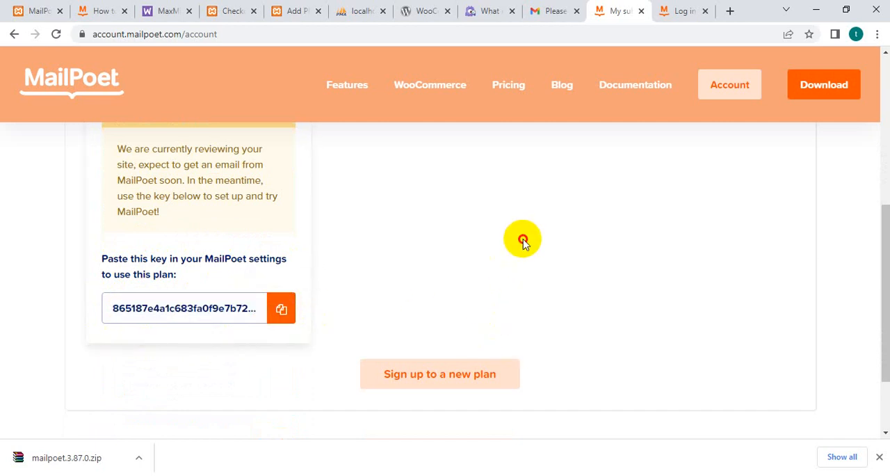
# Return to the OnlineMart WordPress admin and open MailPoet's list of newsletters.
pyautogui.click(32, 13)
pyautogui.scroll(3, 333, 329)
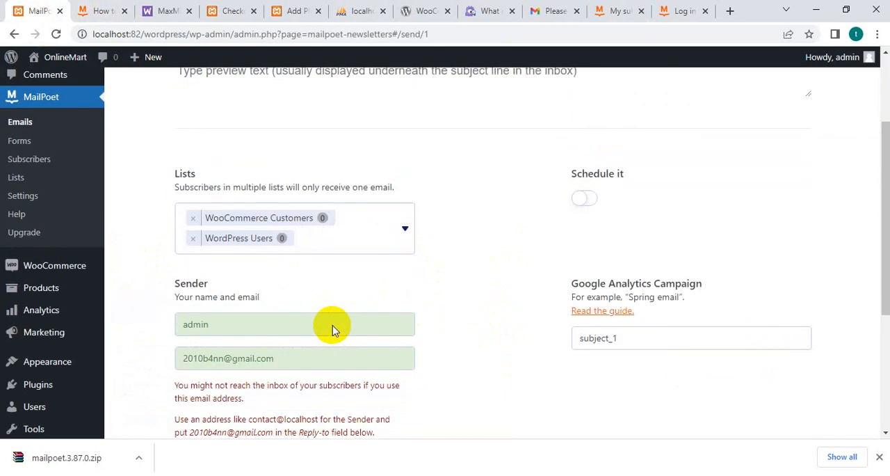
pyautogui.scroll(2, 333, 325)
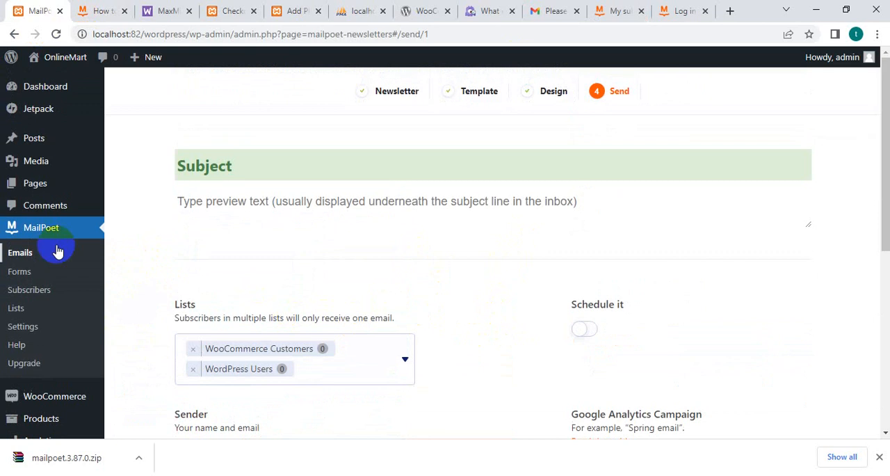
pyautogui.click(36, 232)
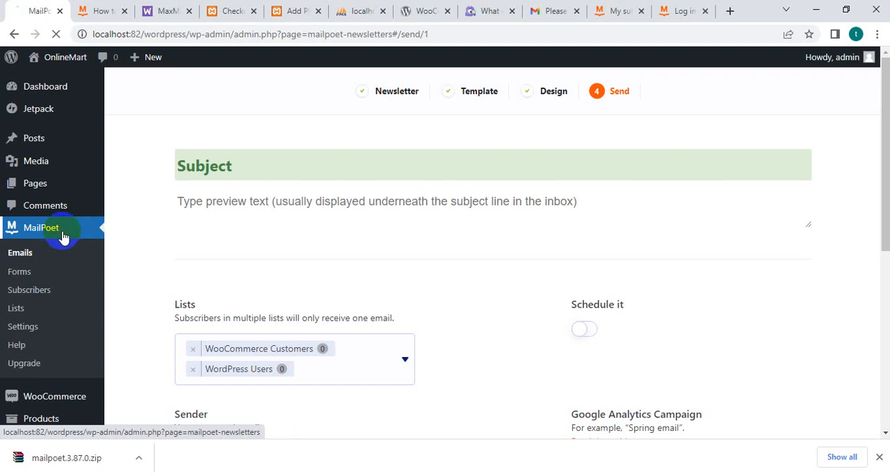
pyautogui.click(213, 206)
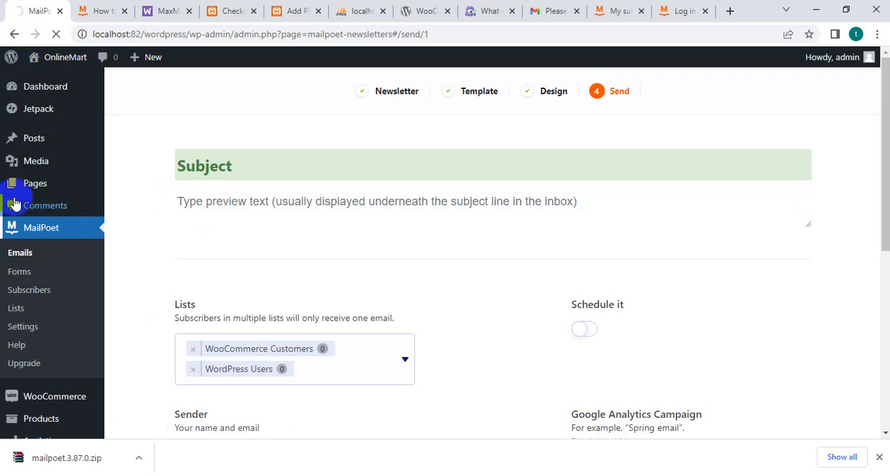
pyautogui.click(37, 231)
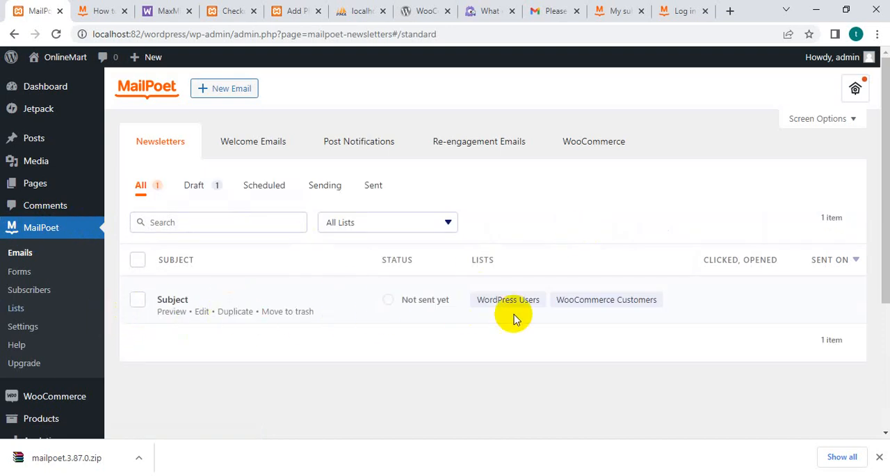
# Look through MailPoet's Welcome Emails, Post Notifications, Re-engagement Emails and WooCommerce email lists.
pyautogui.click(255, 148)
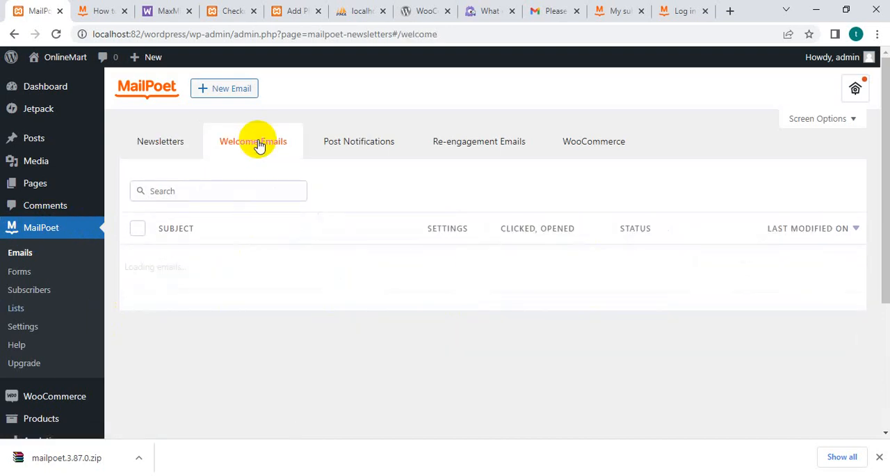
pyautogui.click(375, 142)
pyautogui.click(487, 148)
pyautogui.click(602, 148)
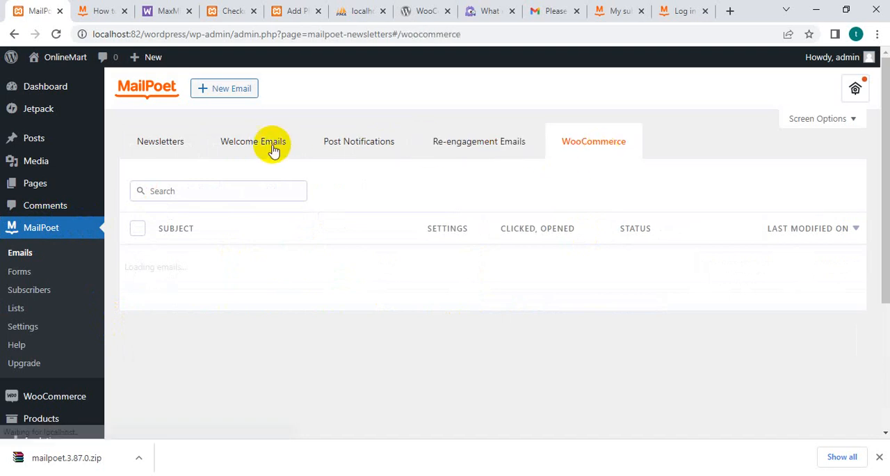
# Check MailPoet's What's New announcements, close them, and look through the available WooCommerce email types.
pyautogui.click(855, 91)
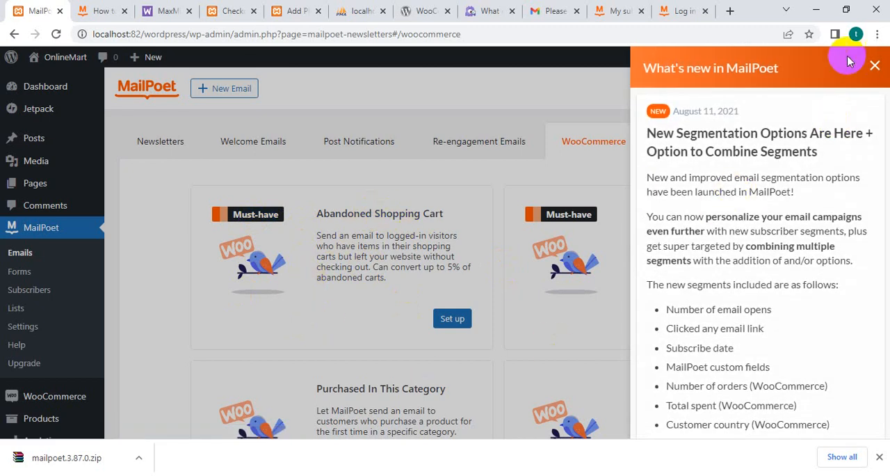
pyautogui.click(875, 65)
pyautogui.scroll(-1, 502, 288)
pyautogui.scroll(-3, 500, 285)
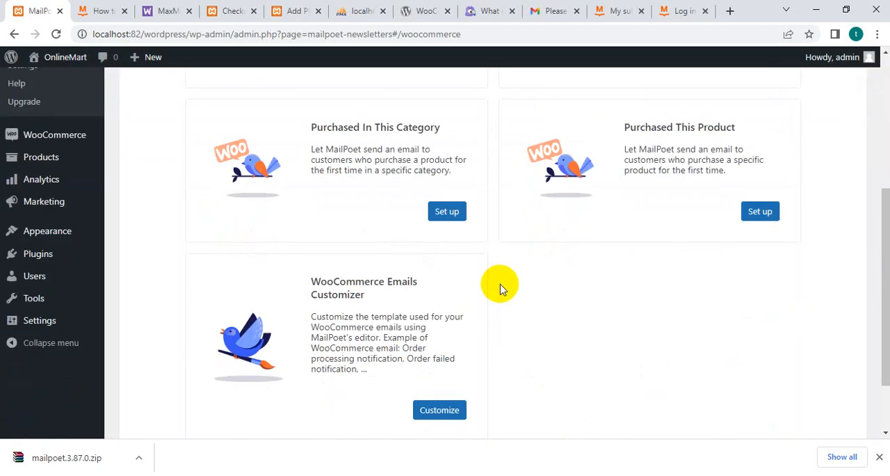
# Open the WooCommerce Emails Customizer and look through the completed order email template.
pyautogui.click(428, 417)
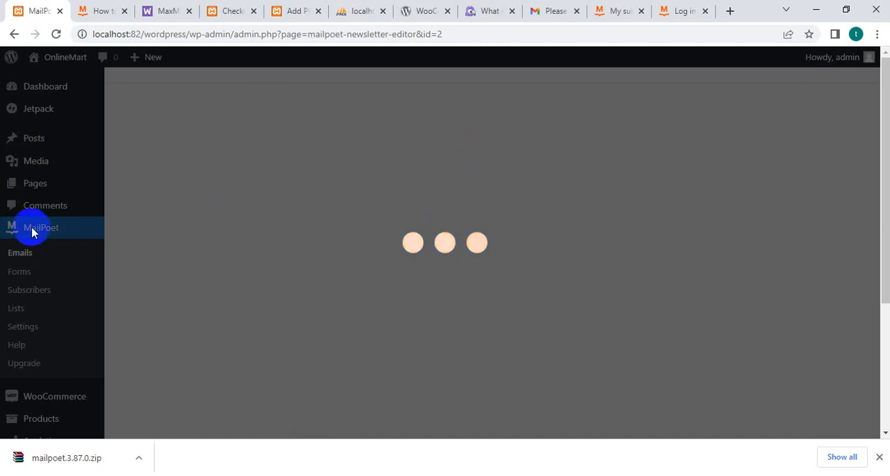
pyautogui.scroll(-2, 194, 254)
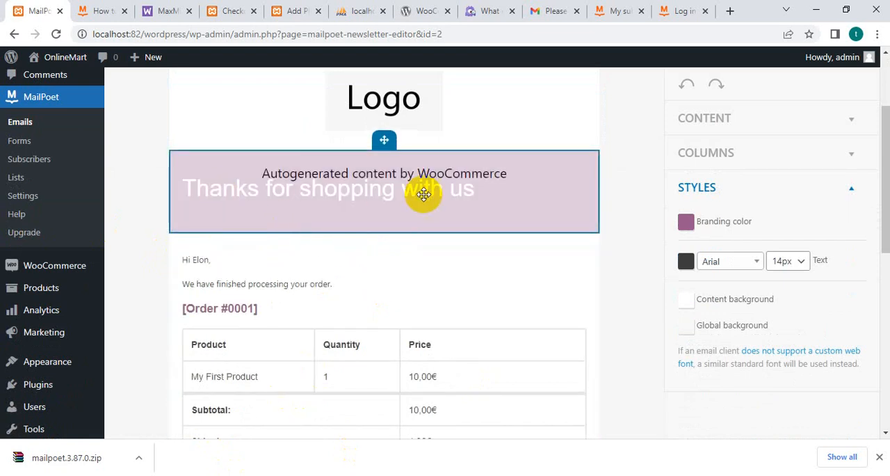
pyautogui.scroll(-3, 437, 204)
pyautogui.scroll(-4, 255, 251)
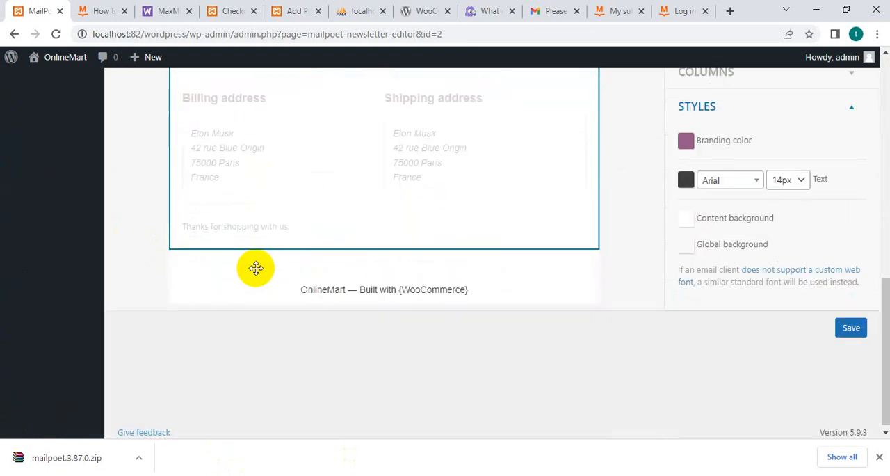
pyautogui.scroll(10, 408, 348)
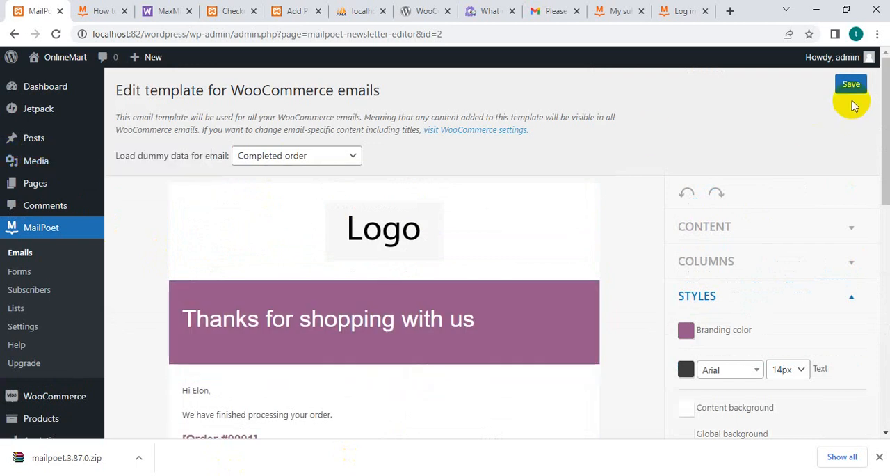
# Start a new newsletter from MailPoet's email list to view its template choices, and leave without picking one.
pyautogui.click(22, 229)
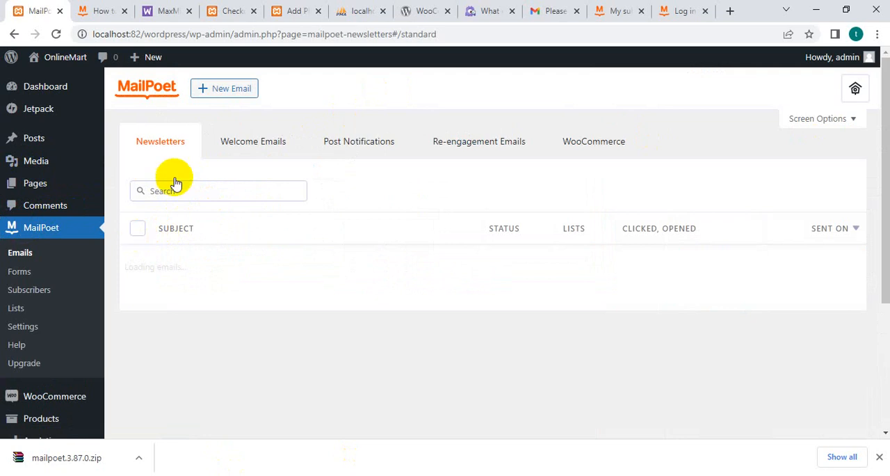
pyautogui.click(219, 93)
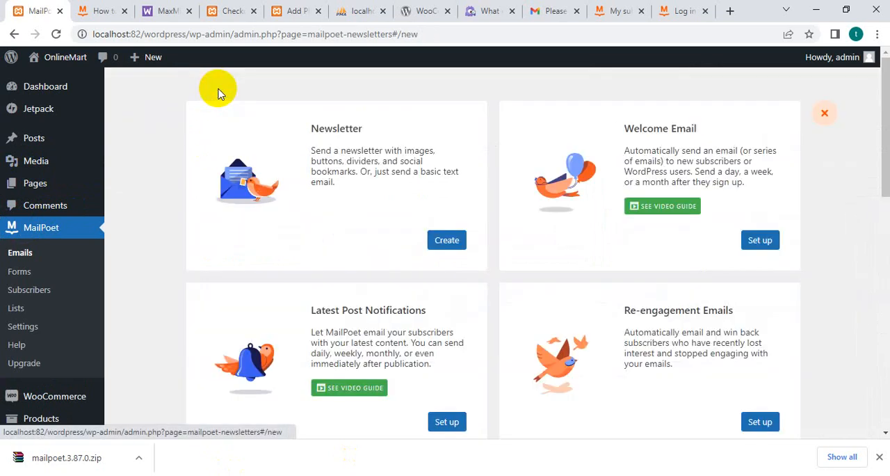
pyautogui.click(444, 245)
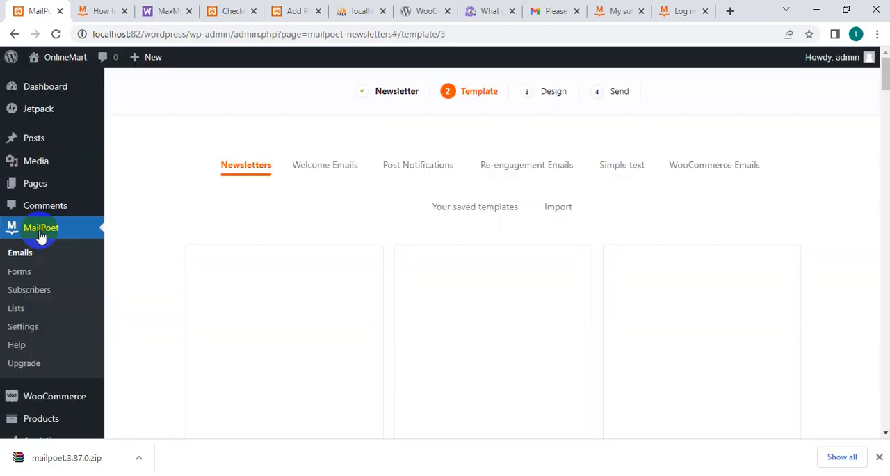
pyautogui.click(33, 236)
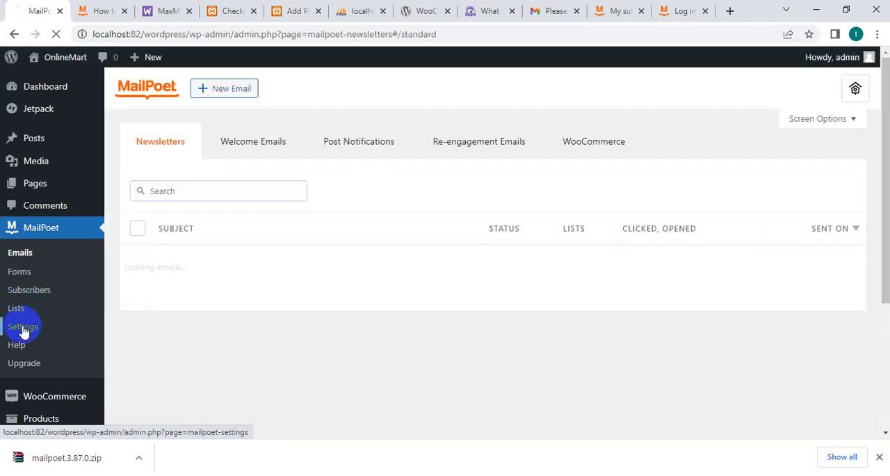
# In MailPoet's basic settings, replace the default sender's From address with onlinemart.com.
pyautogui.click(23, 329)
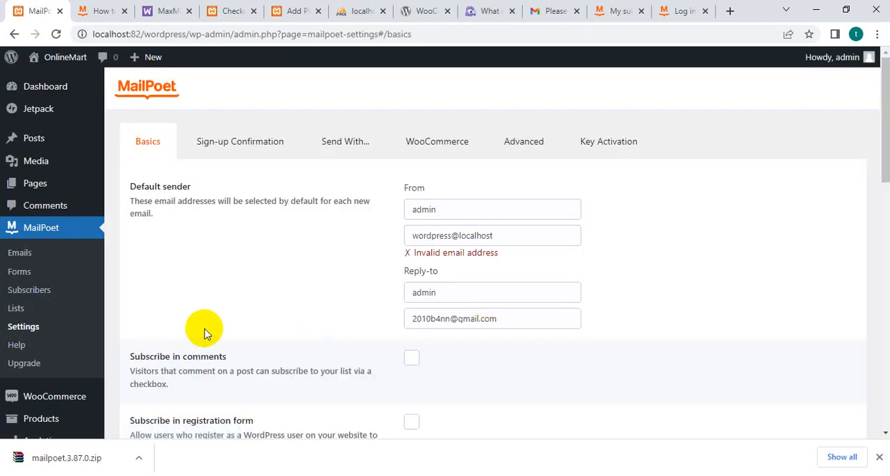
pyautogui.moveTo(497, 242); pyautogui.dragTo(388, 232)
pyautogui.scroll(-3, 347, 297)
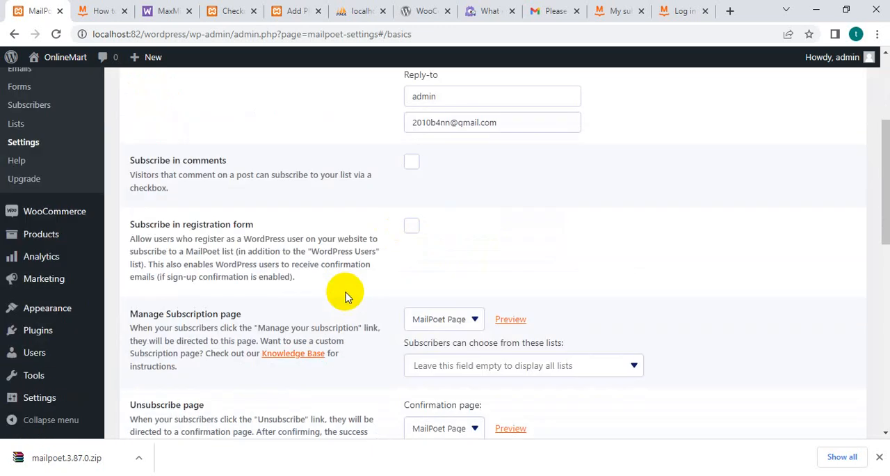
pyautogui.scroll(3, 348, 297)
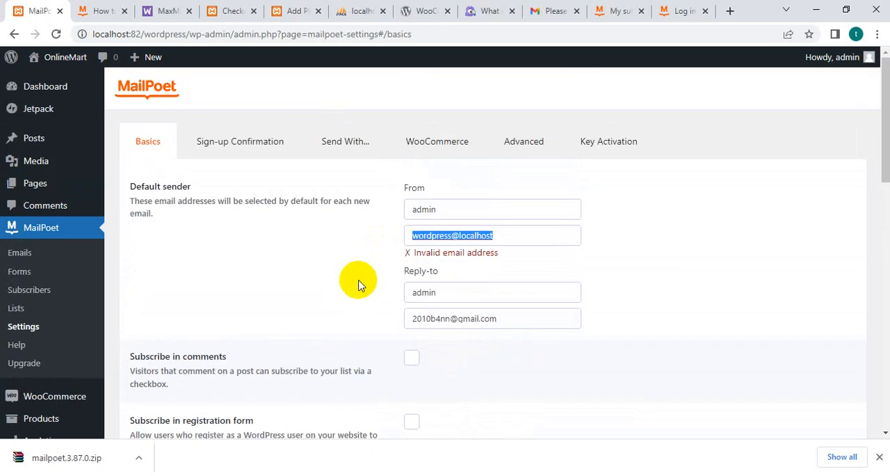
pyautogui.press('BackSpace')
pyautogui.write('d')
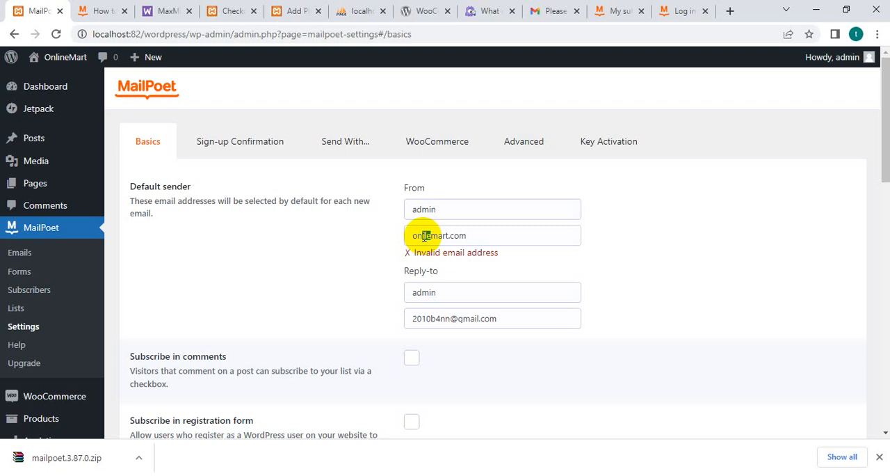
pyautogui.write('e')
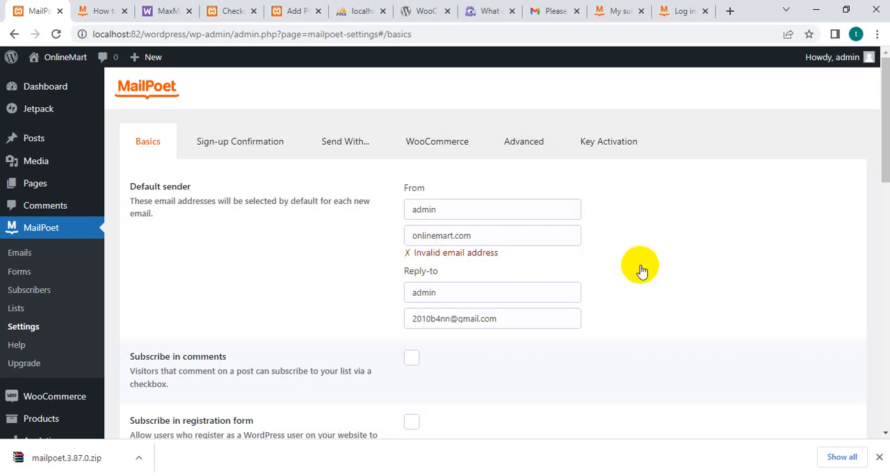
pyautogui.click(537, 292)
# Review the remaining basic settings and the sign-up confirmation email's subject, content and confirmation page.
pyautogui.scroll(-2, 415, 370)
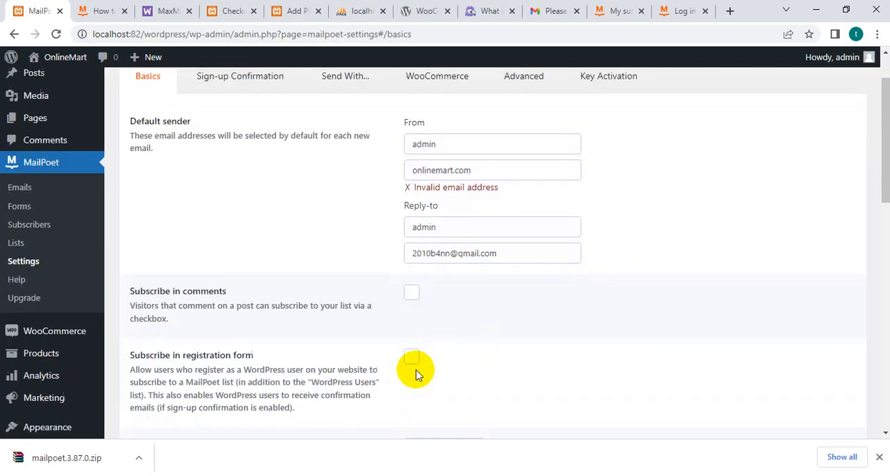
pyautogui.scroll(-8, 416, 364)
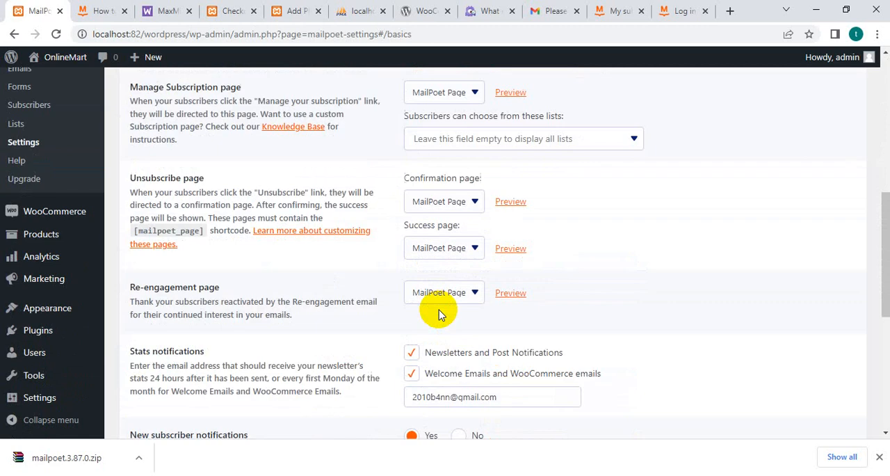
pyautogui.scroll(-1, 439, 311)
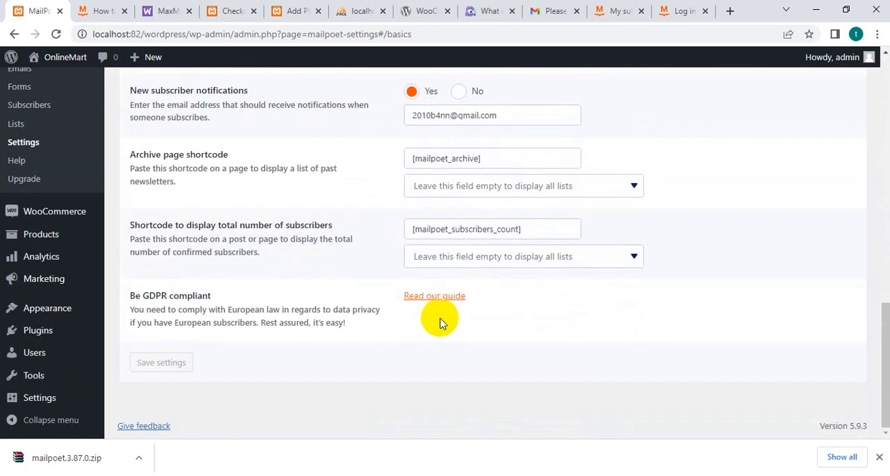
pyautogui.scroll(11, 441, 334)
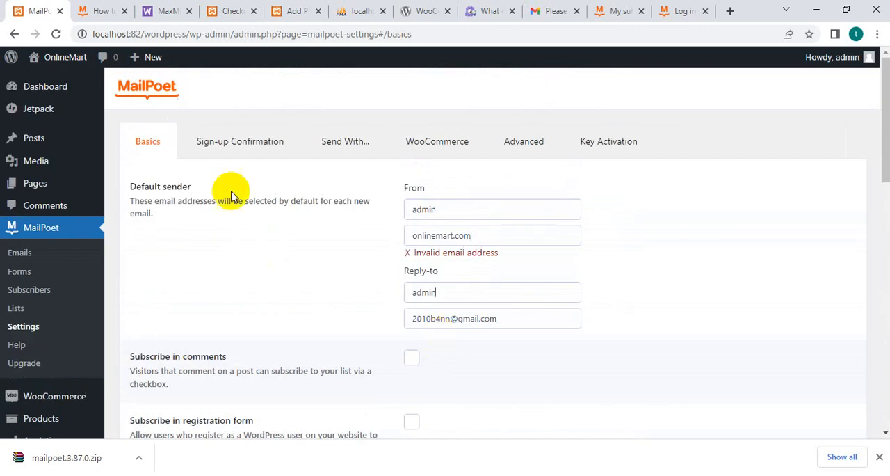
pyautogui.click(240, 150)
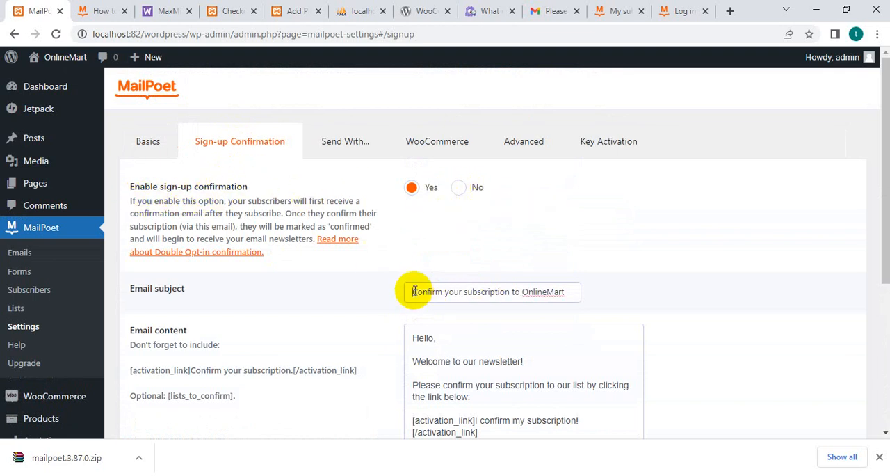
pyautogui.scroll(-4, 328, 295)
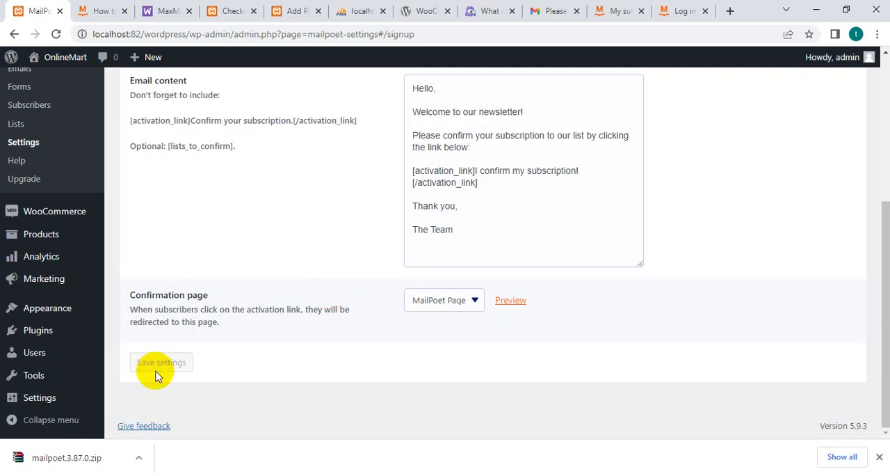
pyautogui.scroll(5, 209, 411)
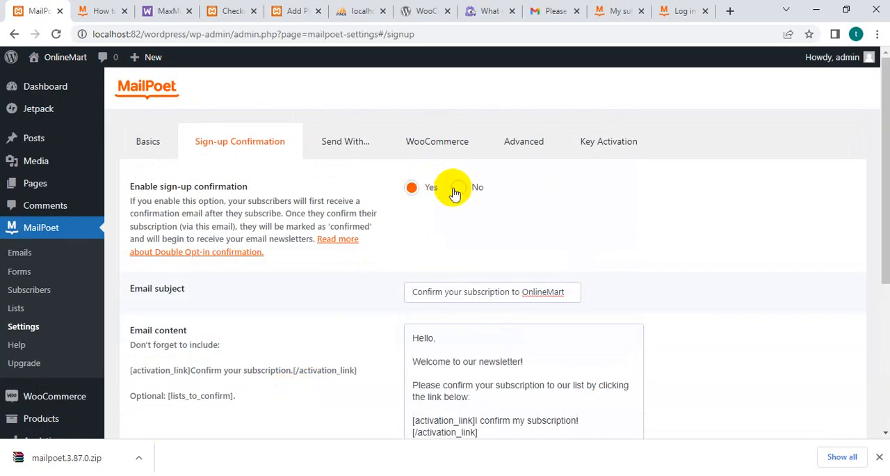
# Choose the MailPoet Sending Service, paste the copied activation key into the Activation Key field and try to verify it.
pyautogui.click(349, 150)
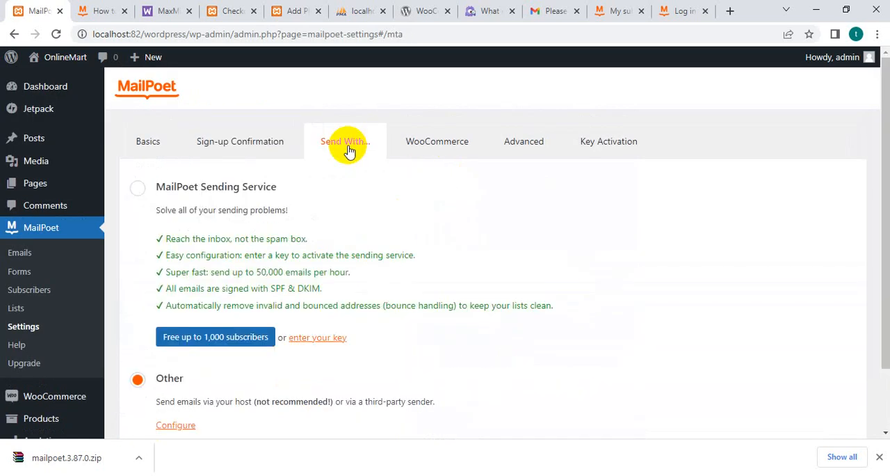
pyautogui.click(141, 194)
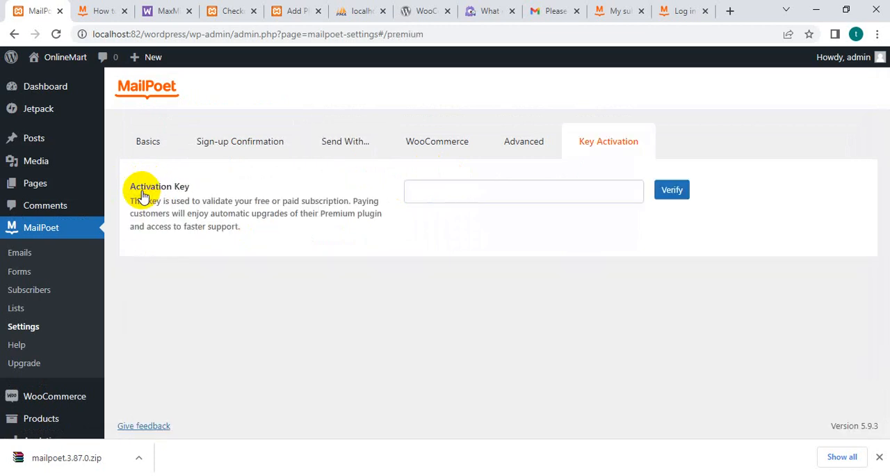
pyautogui.rightClick(430, 194)
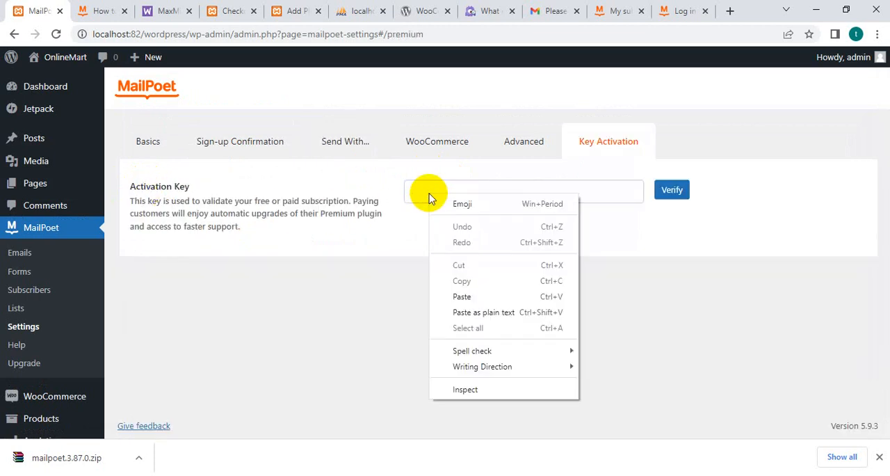
pyautogui.click(462, 311)
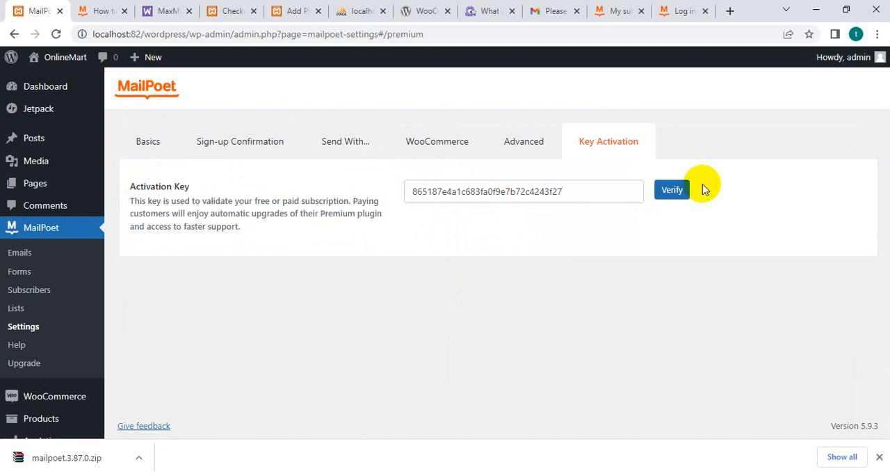
pyautogui.click(678, 195)
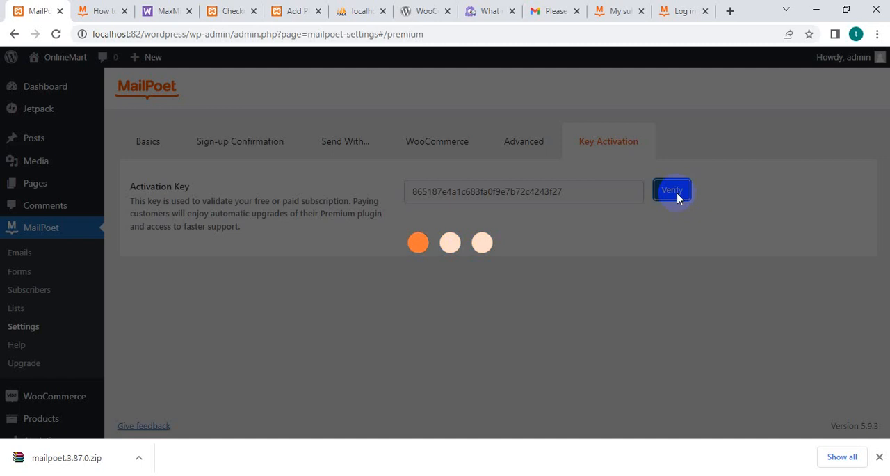
# Check the MailPoet account's email confirmation page and return to the site's Key Activation settings.
pyautogui.click(674, 13)
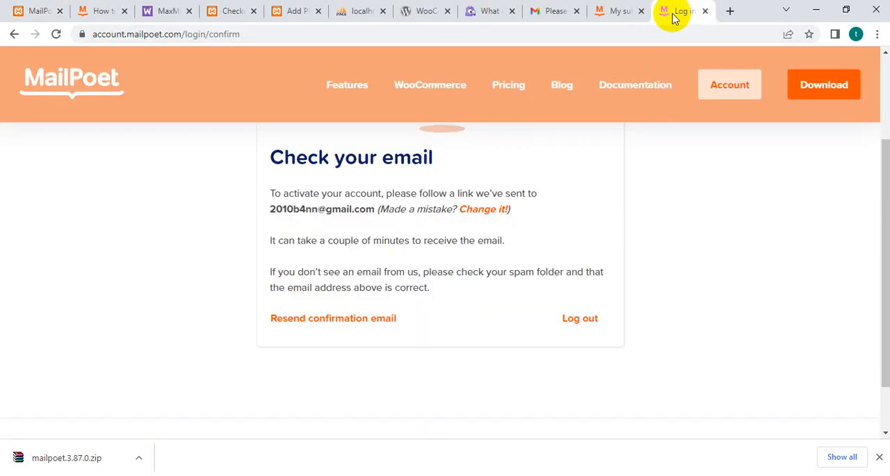
pyautogui.scroll(2, 489, 254)
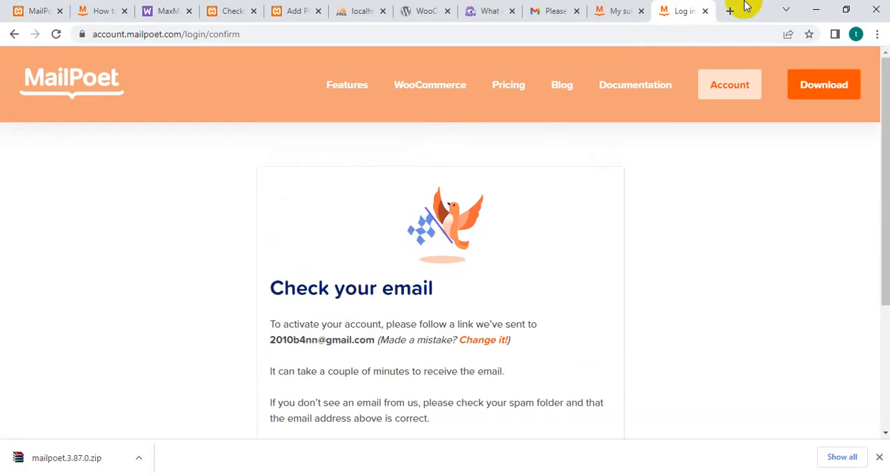
pyautogui.click(42, 11)
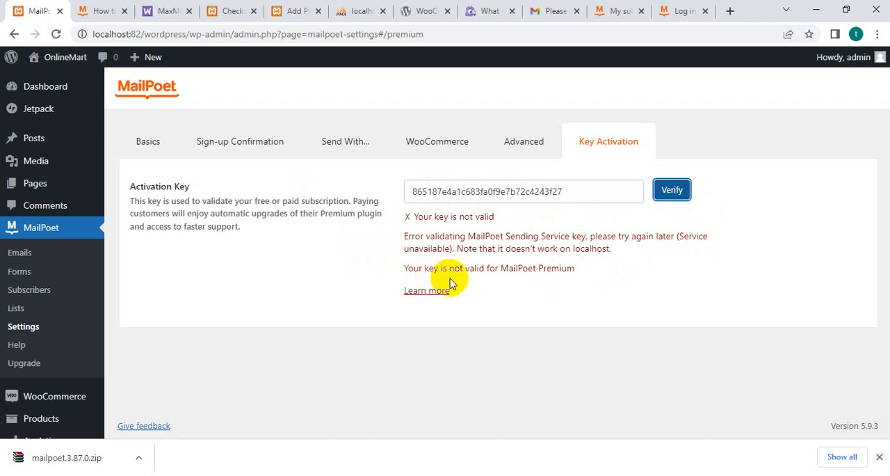
# Check the Gmail inbox for MailPoet messages and go back to the MailPoet account page to review the plan's status.
pyautogui.click(685, 8)
pyautogui.click(631, 13)
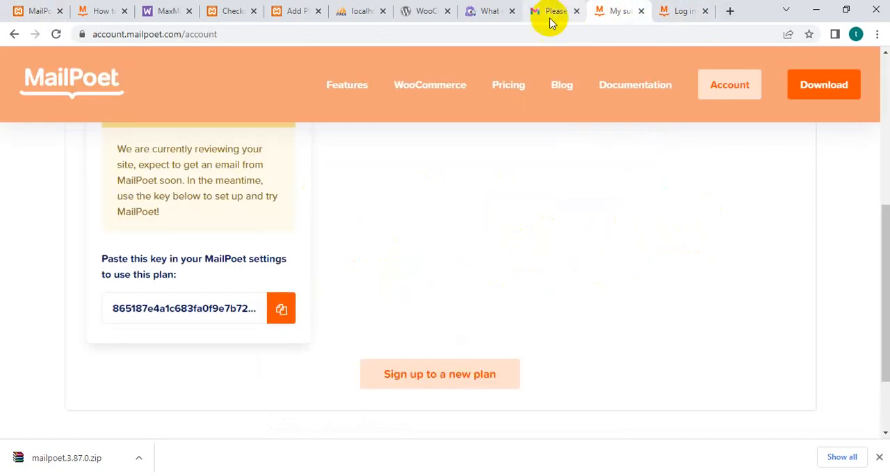
pyautogui.click(551, 13)
pyautogui.click(68, 149)
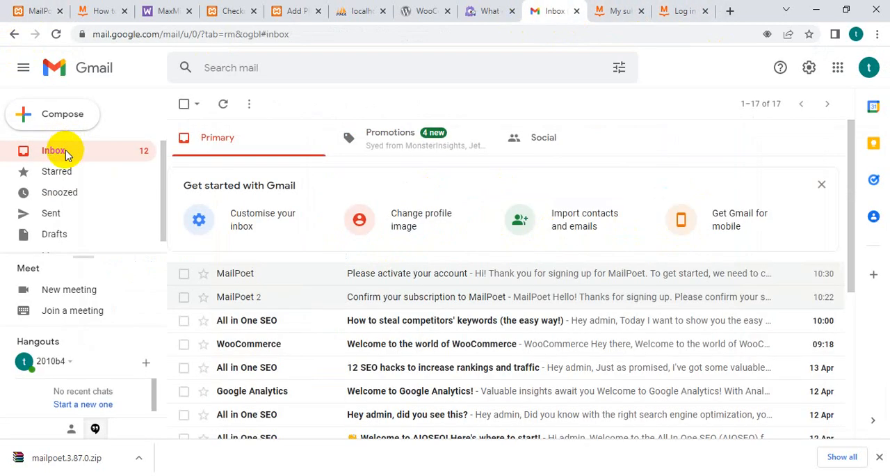
pyautogui.click(256, 277)
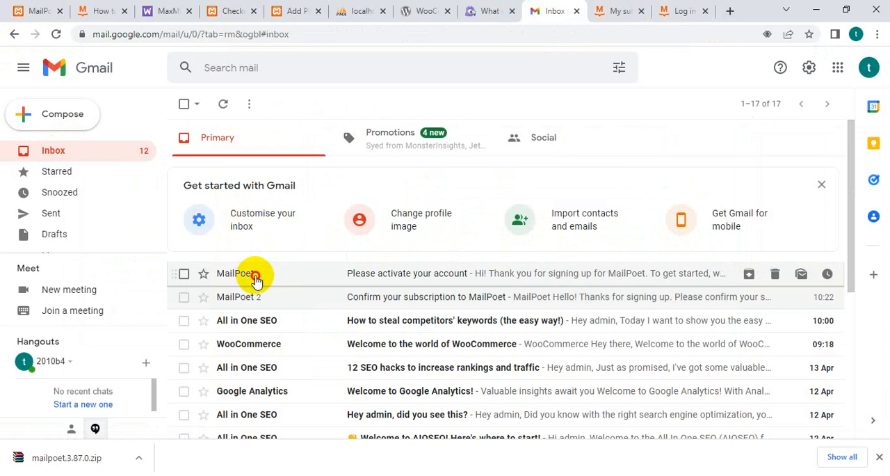
pyautogui.click(75, 153)
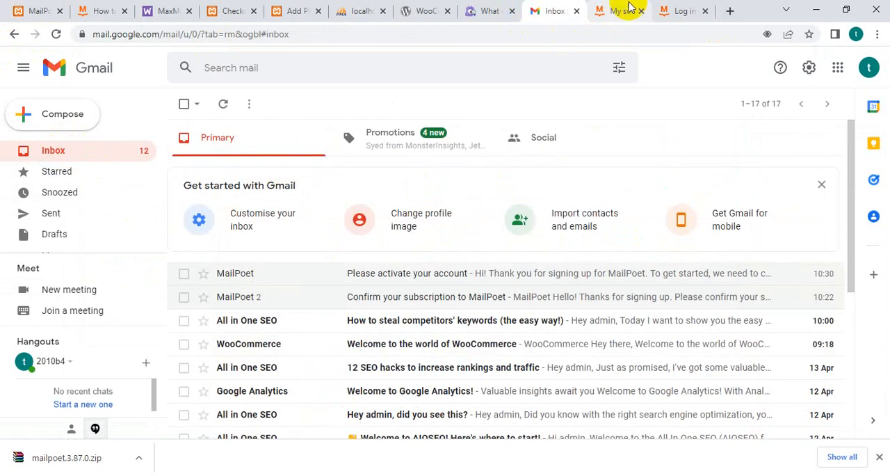
pyautogui.click(629, 7)
pyautogui.scroll(1, 218, 293)
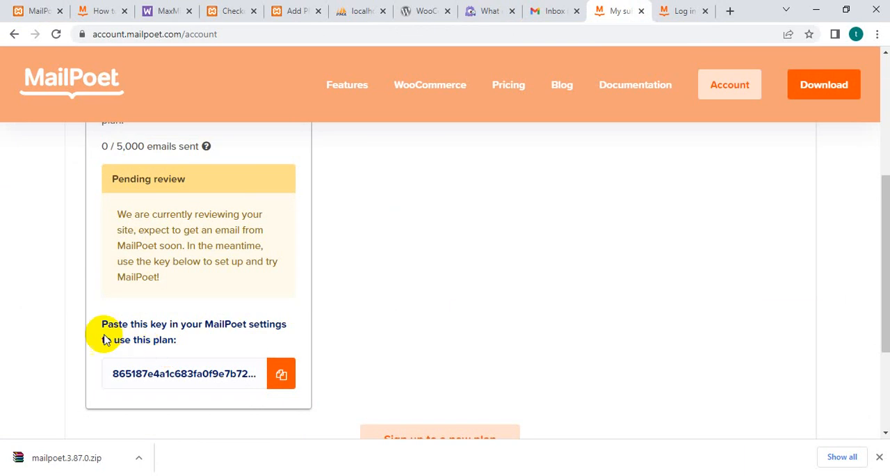
# Copy the Starter plan's activation key from the MailPoet account page.
pyautogui.click(281, 374)
pyautogui.scroll(-2, 302, 344)
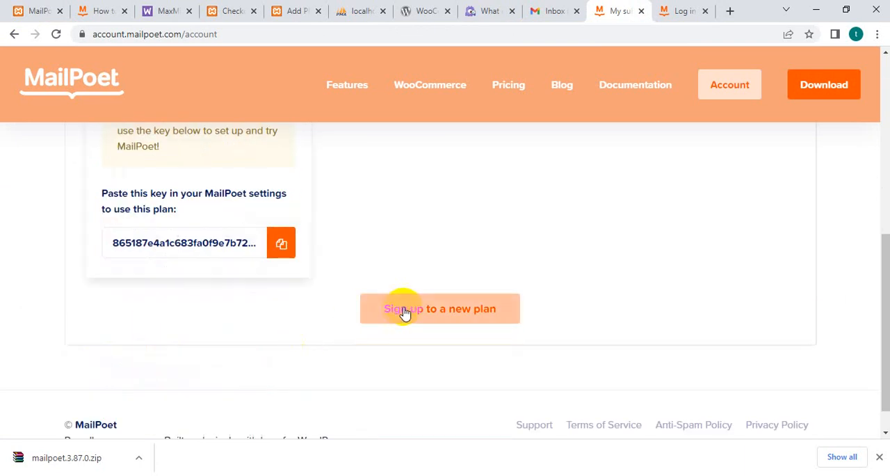
pyautogui.click(281, 242)
pyautogui.scroll(-1, 386, 268)
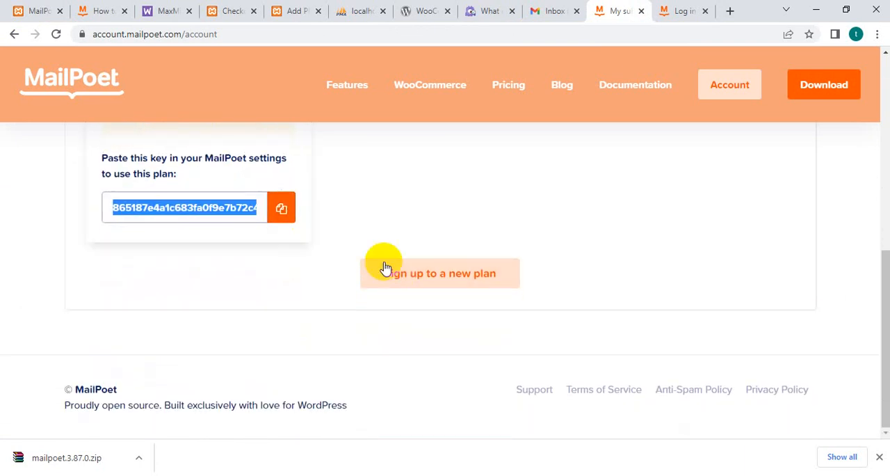
# Look over the MailPoet plans available for a new sign-up and return to the subscriptions page.
pyautogui.click(421, 277)
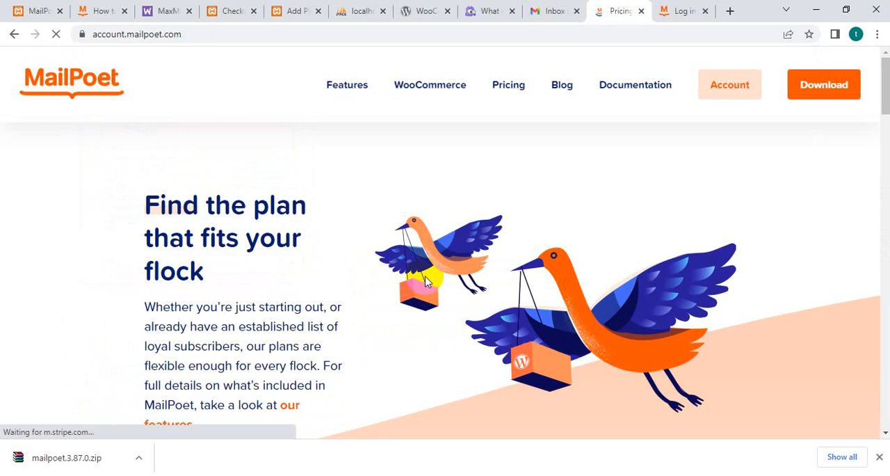
pyautogui.scroll(-5, 427, 281)
pyautogui.scroll(-3, 427, 282)
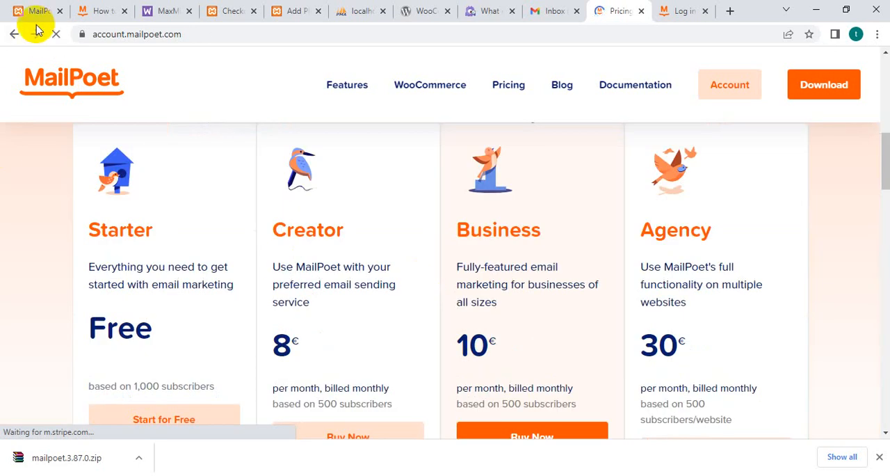
pyautogui.click(14, 34)
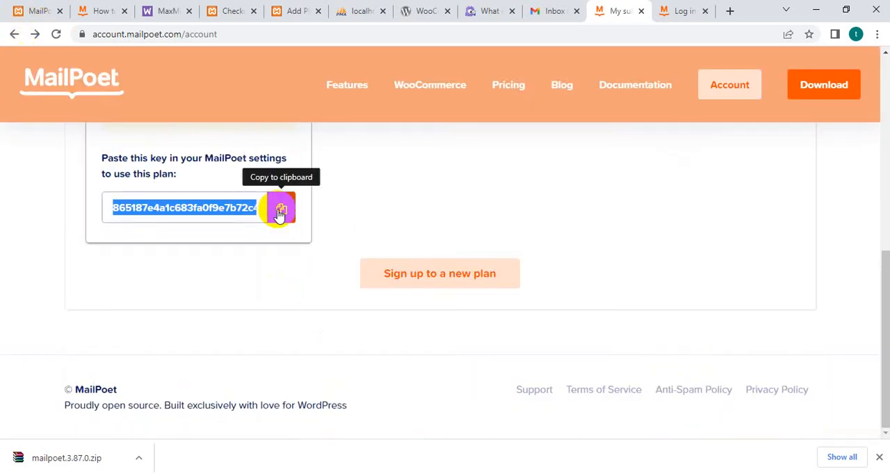
# Open the step-by-step instructions on activating keys and read through the whole MailPoet article.
pyautogui.scroll(5, 282, 219)
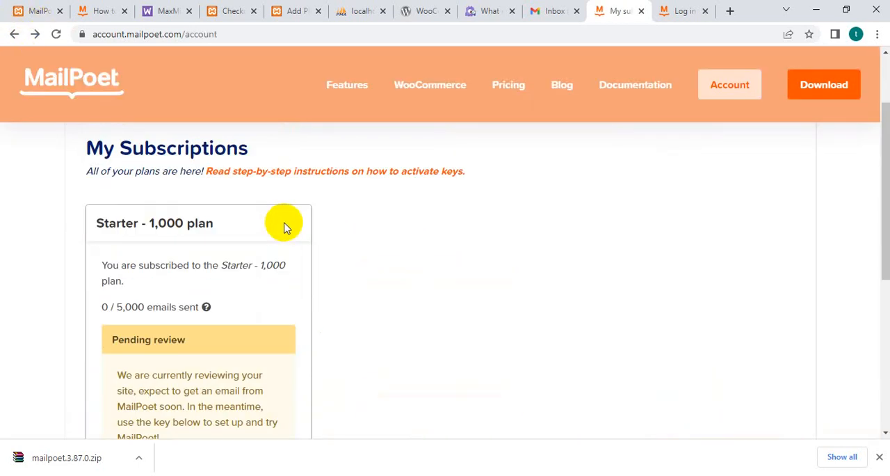
pyautogui.click(338, 174)
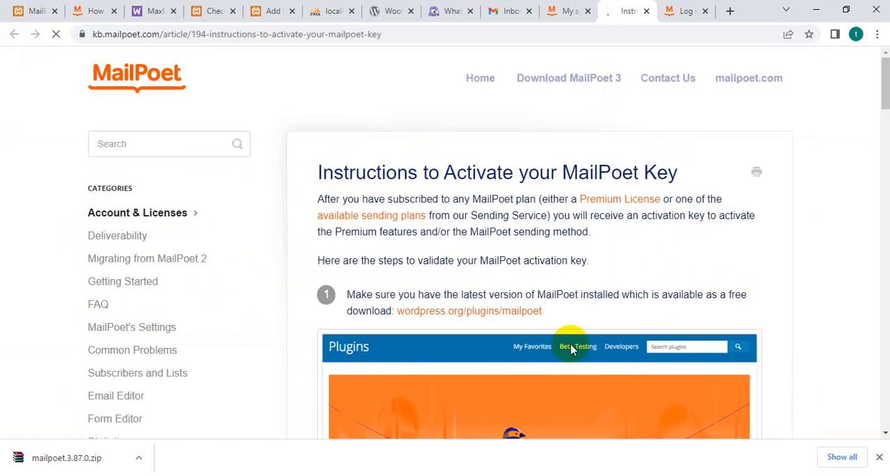
pyautogui.scroll(-3, 408, 310)
pyautogui.scroll(-4, 407, 313)
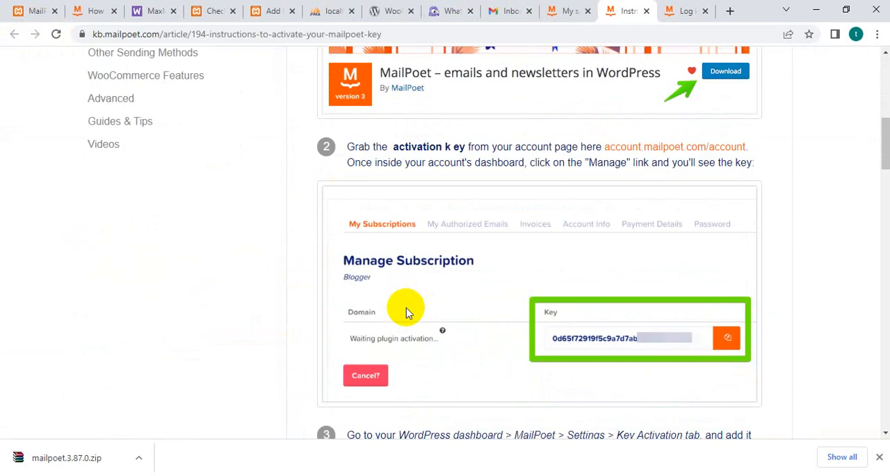
pyautogui.scroll(-3, 407, 313)
pyautogui.scroll(-3, 408, 313)
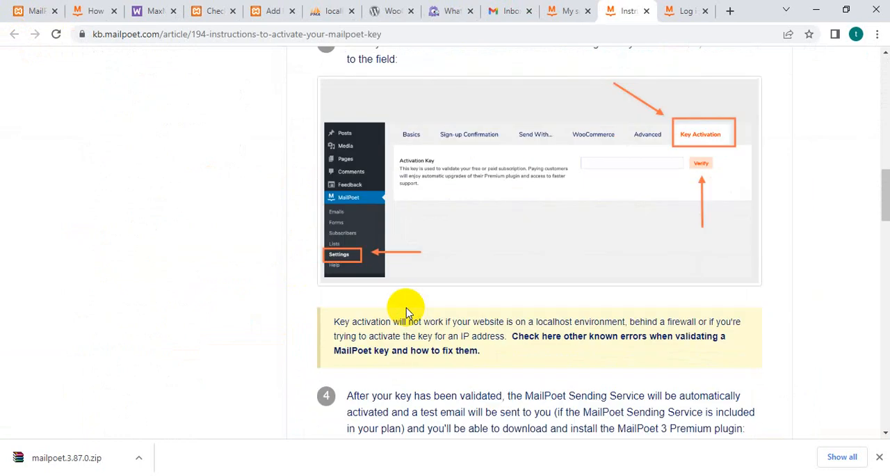
pyautogui.scroll(-1, 407, 313)
pyautogui.scroll(-2, 673, 285)
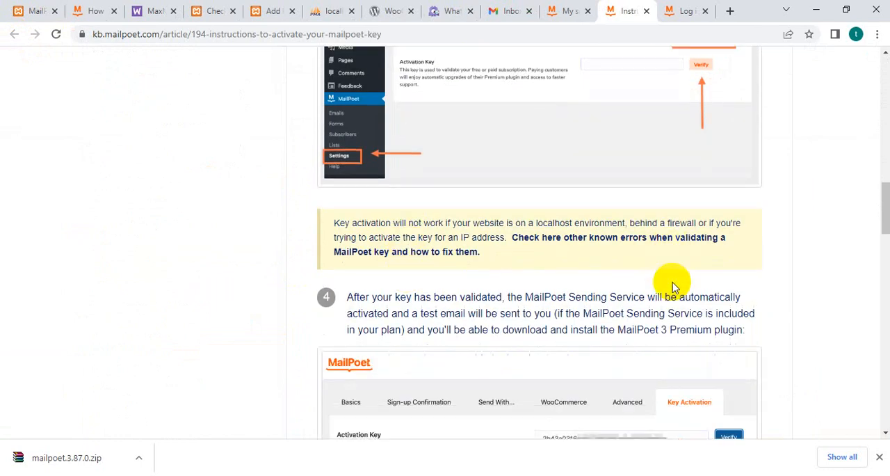
pyautogui.scroll(-1, 673, 287)
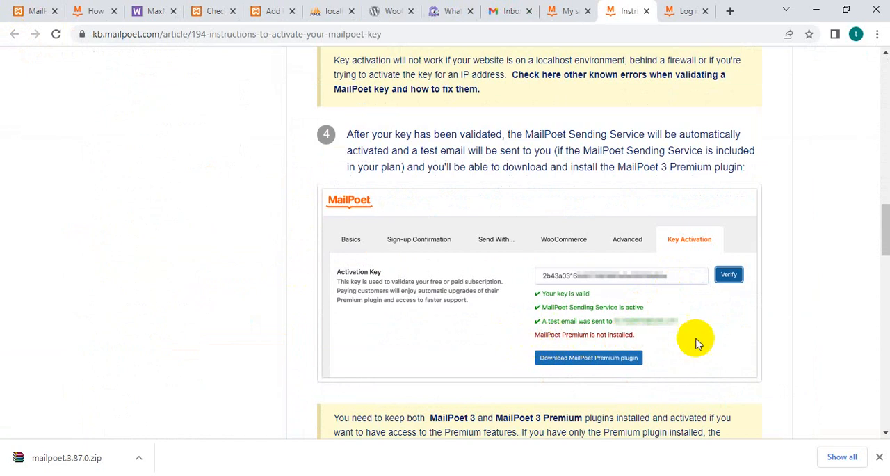
pyautogui.scroll(-3, 793, 367)
pyautogui.scroll(-8, 793, 366)
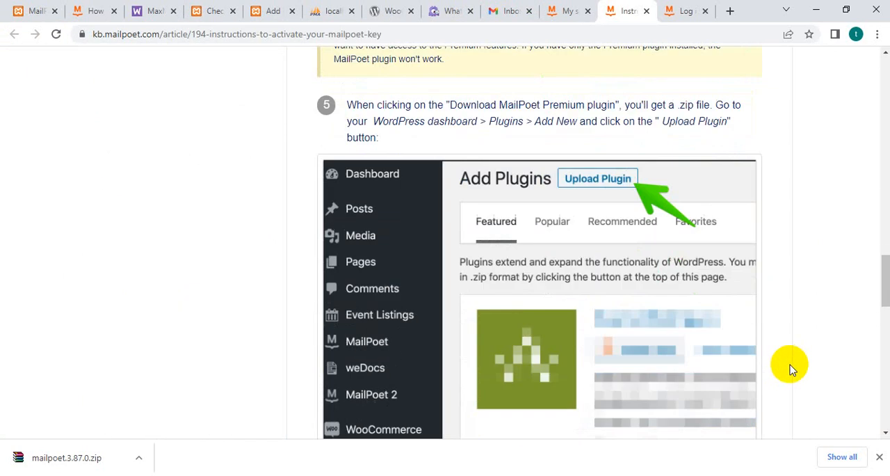
pyautogui.scroll(-6, 788, 369)
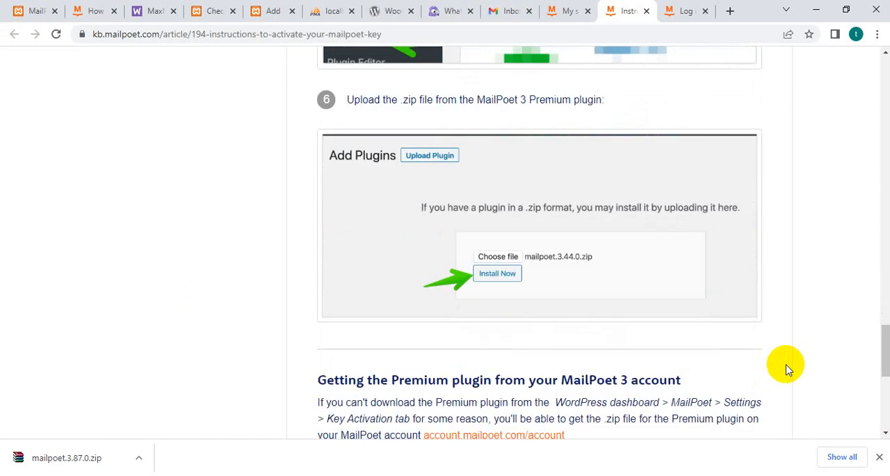
pyautogui.scroll(-3, 788, 368)
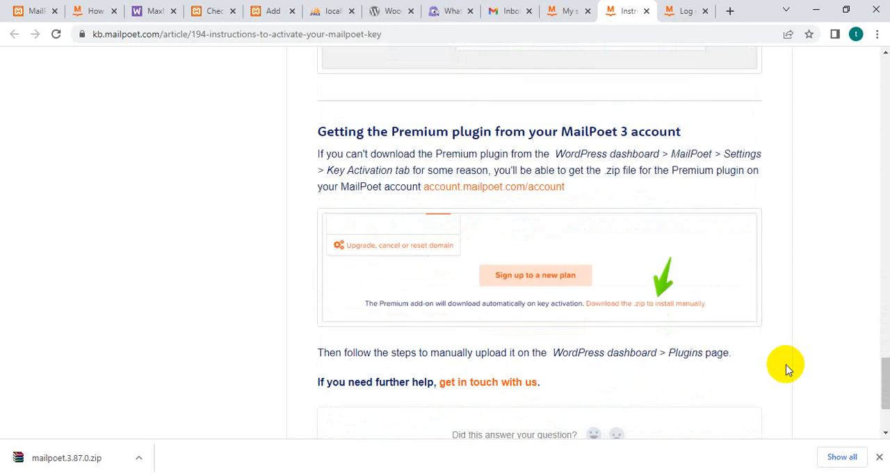
# Return to the site's MailPoet settings and try to replace the Activation Key field's content with the copied key.
pyautogui.click(28, 11)
pyautogui.click(45, 238)
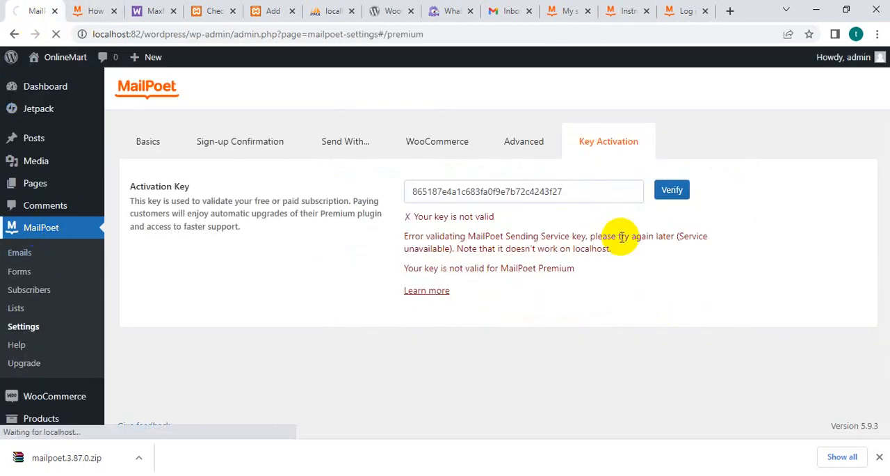
pyautogui.doubleClick(466, 199)
pyautogui.rightClick(489, 200)
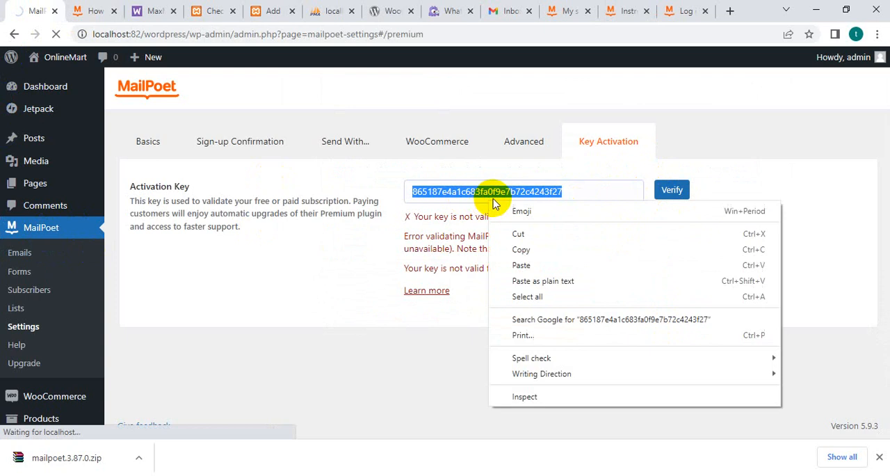
pyautogui.click(525, 265)
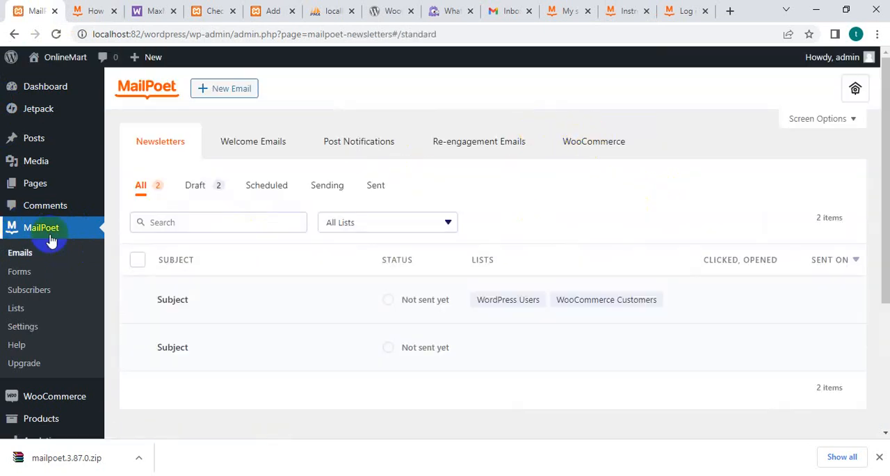
# Open MailPoet's basic settings and clear the default sender's From email address.
pyautogui.click(25, 327)
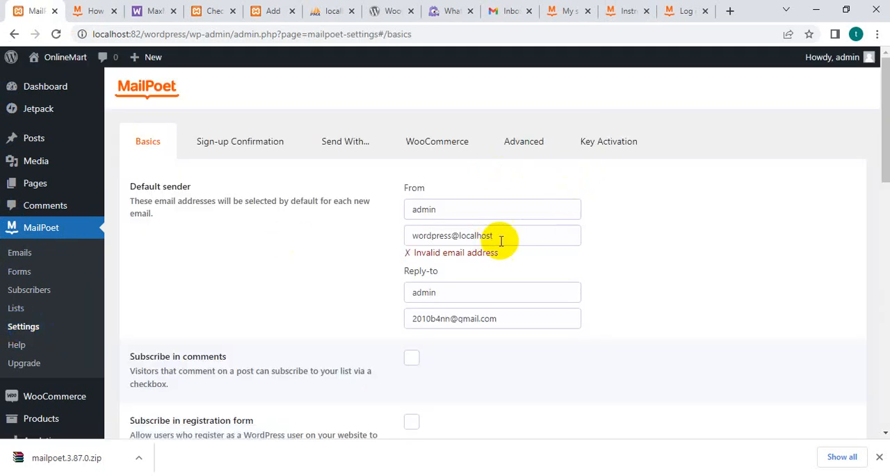
pyautogui.moveTo(501, 241); pyautogui.dragTo(364, 233)
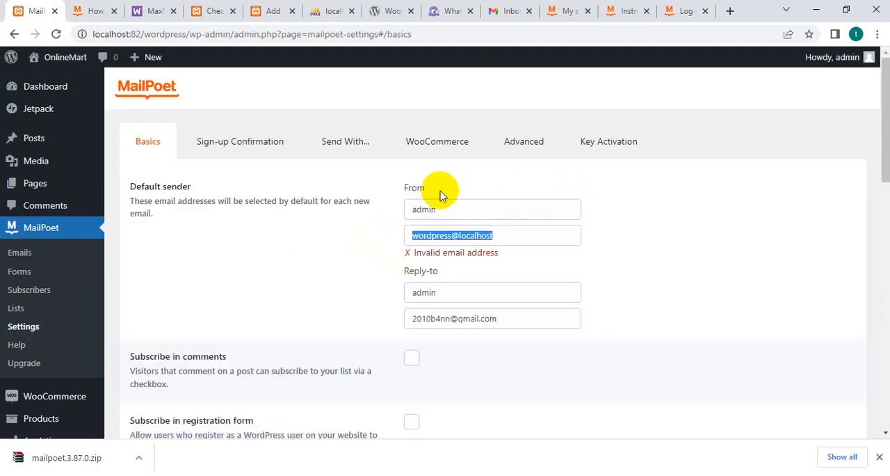
pyautogui.press('BackSpace')
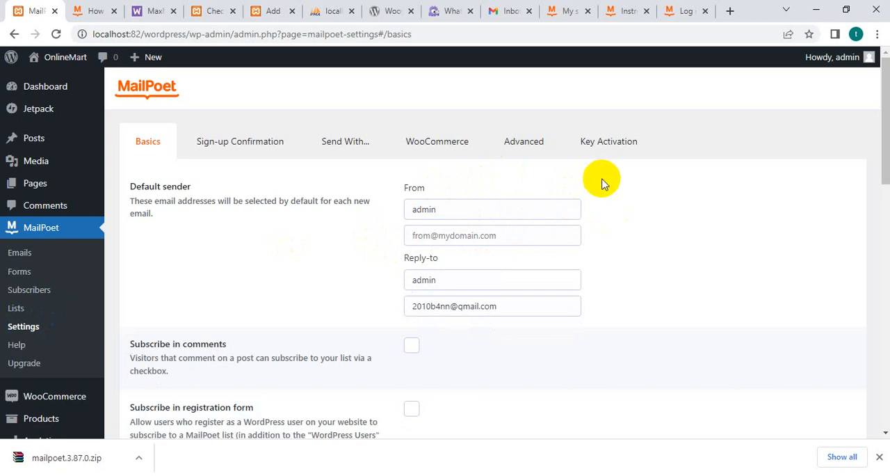
# Clear the Activation Key field, paste the copied activation key again and try to verify it.
pyautogui.click(615, 141)
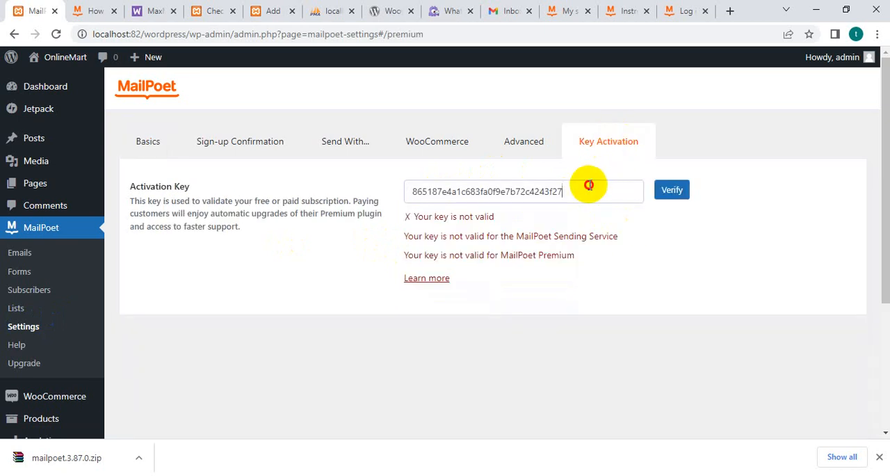
pyautogui.moveTo(589, 185); pyautogui.dragTo(272, 183)
pyautogui.press('BackSpace')
pyautogui.rightClick(501, 191)
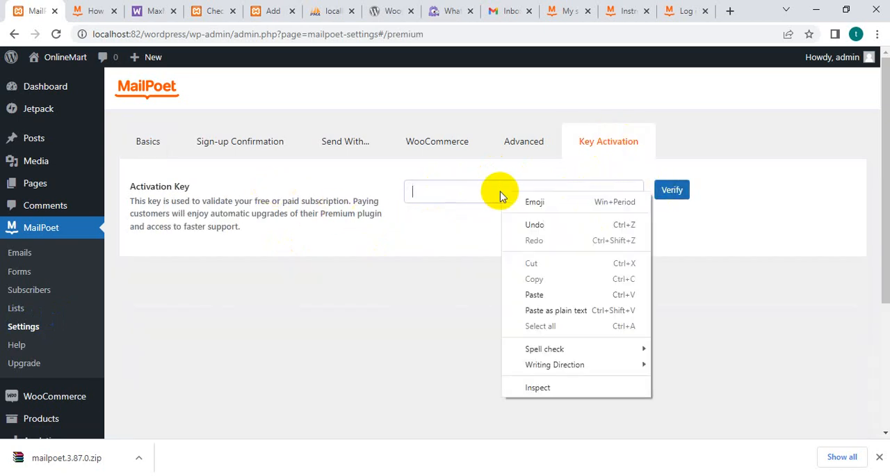
pyautogui.click(531, 293)
pyautogui.click(672, 190)
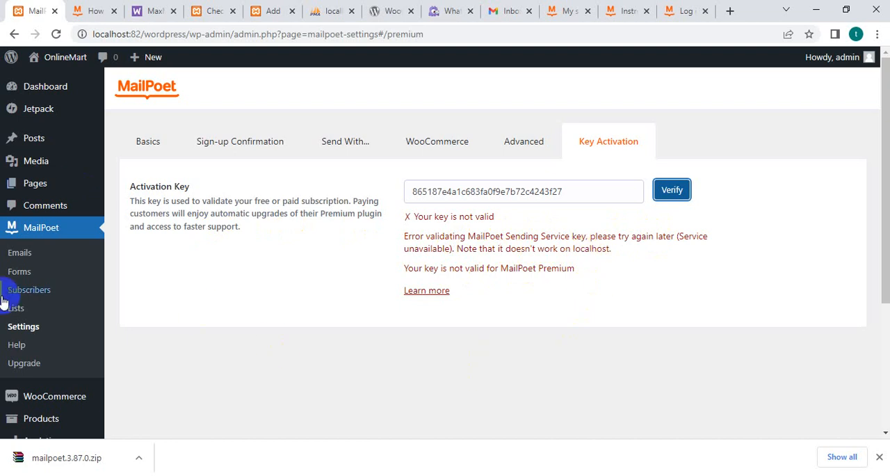
# Open MailPoet's Emails list and close the browser tabs with the login, key instructions, MailPoet account and Gmail inbox.
pyautogui.click(84, 314)
pyautogui.click(18, 255)
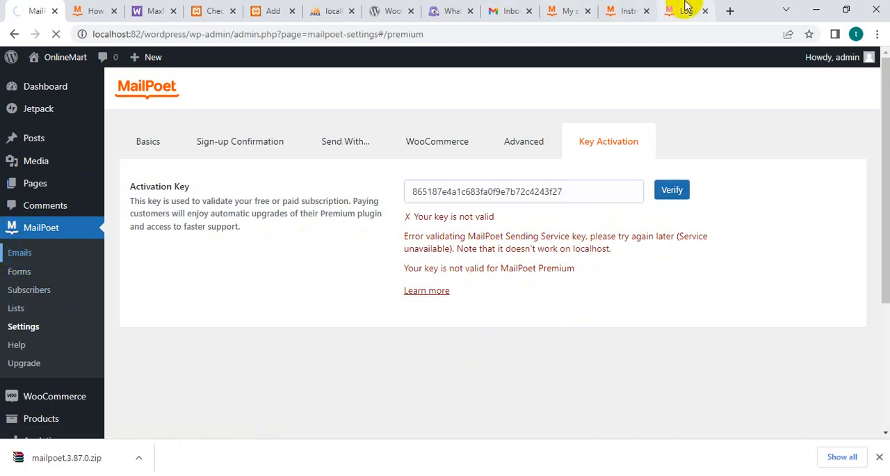
pyautogui.click(706, 11)
pyautogui.click(706, 11)
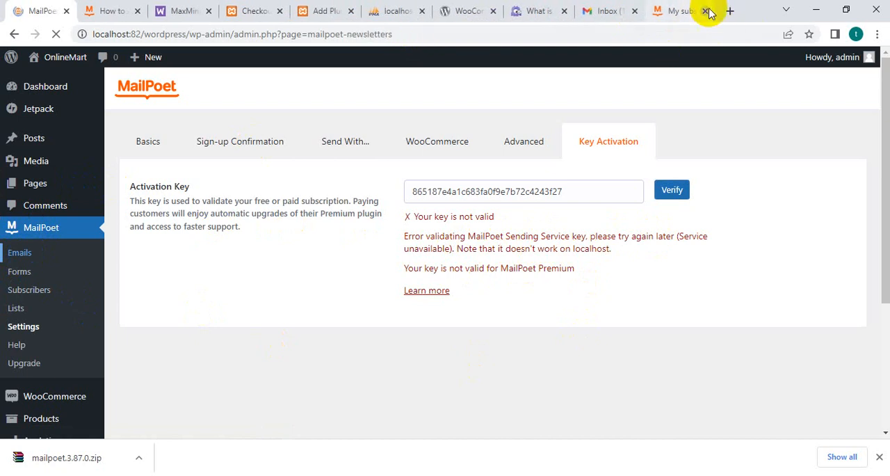
pyautogui.click(707, 11)
pyautogui.click(706, 11)
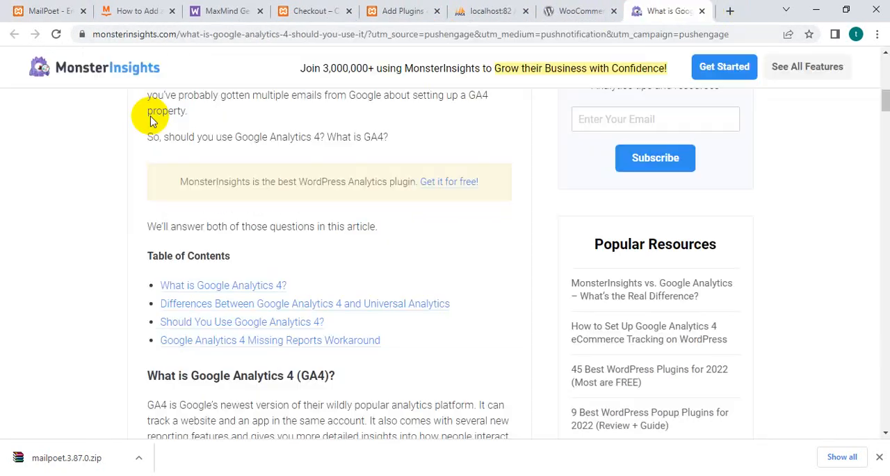
pyautogui.click(46, 12)
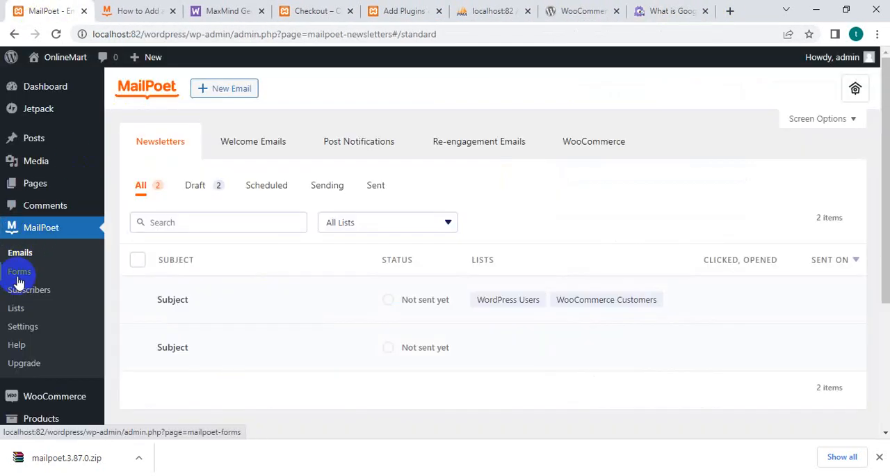